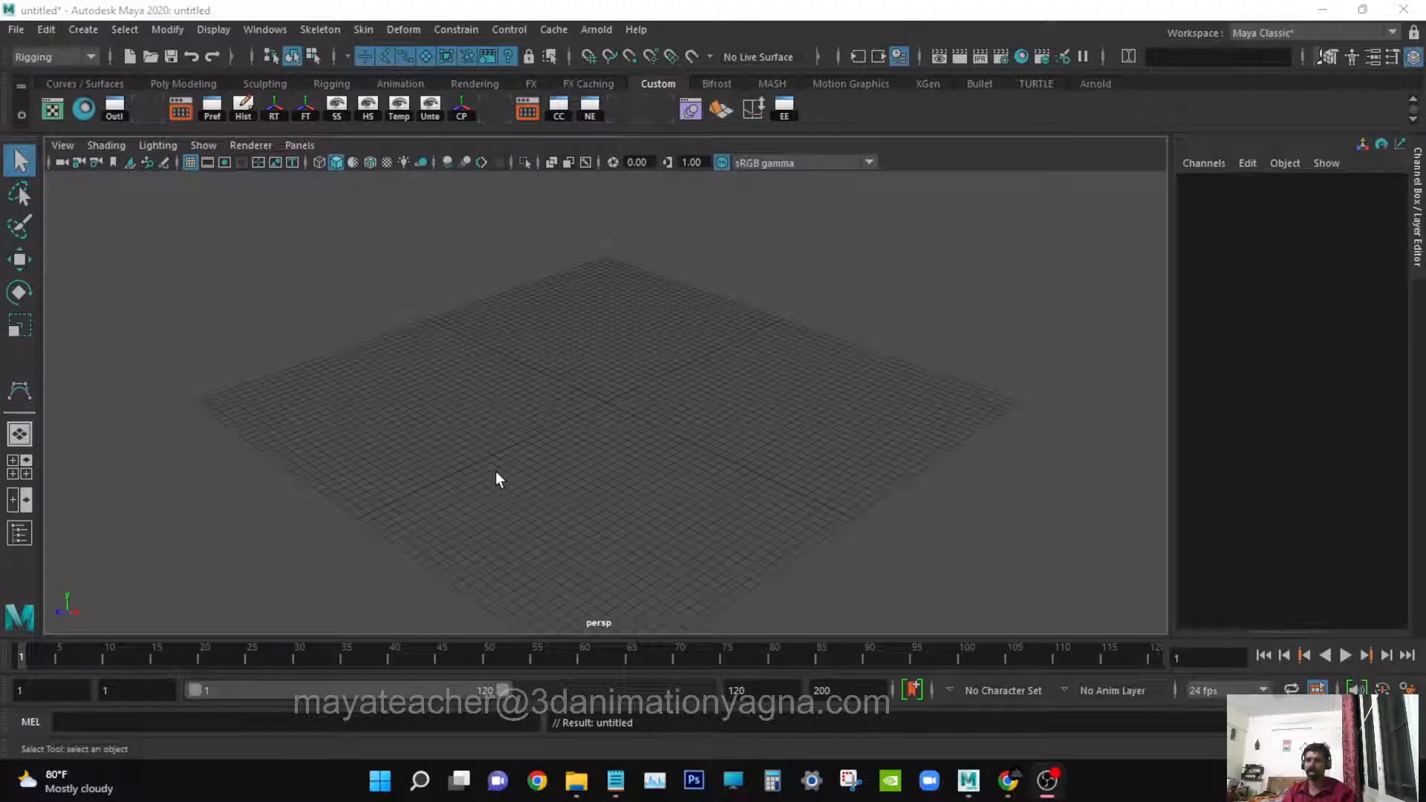
- Set up a two-pane layout with the Outliner in a narrowed pane beside the perspective view
{"action": "left_click_drag", "start_coordinate": [463, 488], "coordinate": [577, 417], "text": "alt"}
{"action": "key", "text": "space"}
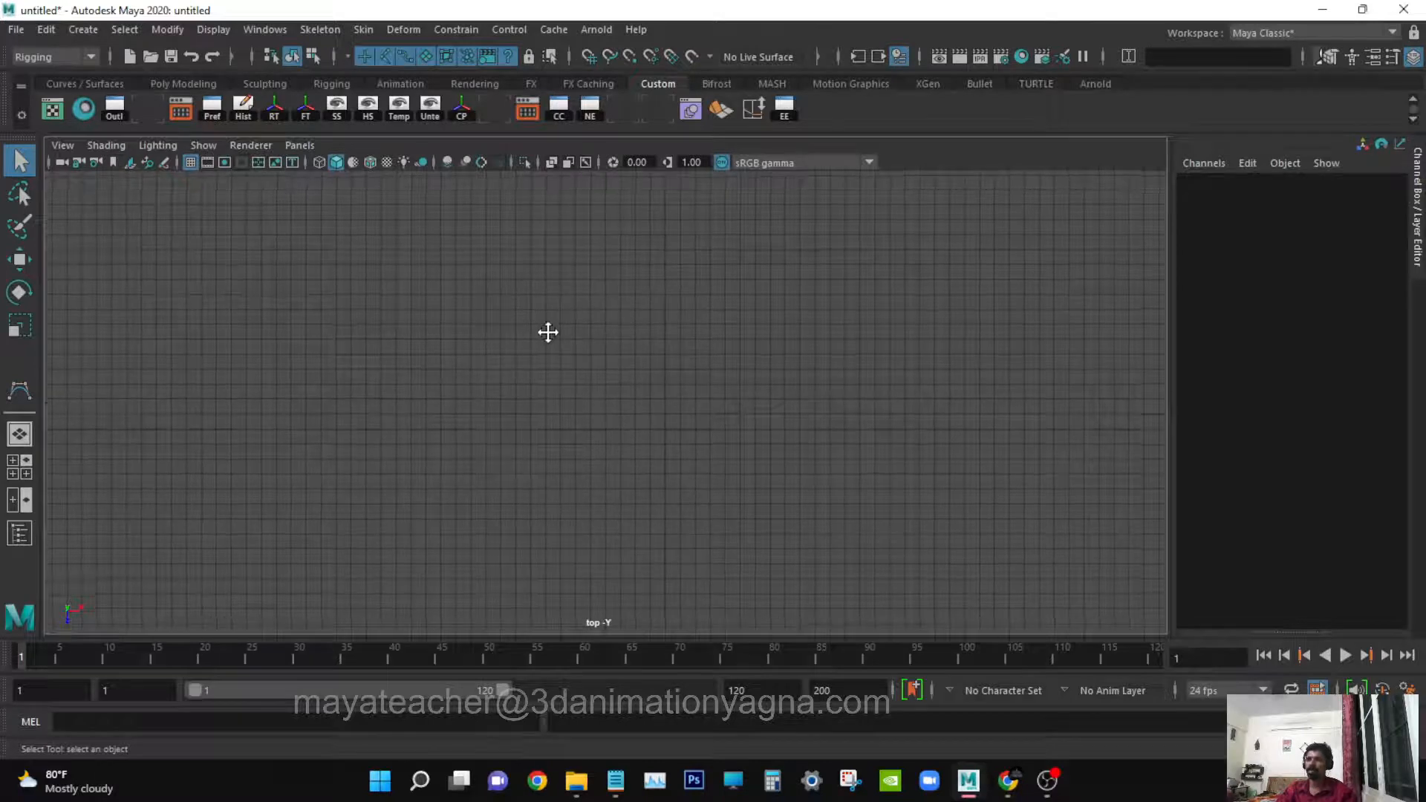
{"action": "left_click", "coordinate": [20, 500]}
{"action": "left_click", "coordinate": [300, 145]}
{"action": "mouse_move", "coordinate": [358, 240]}
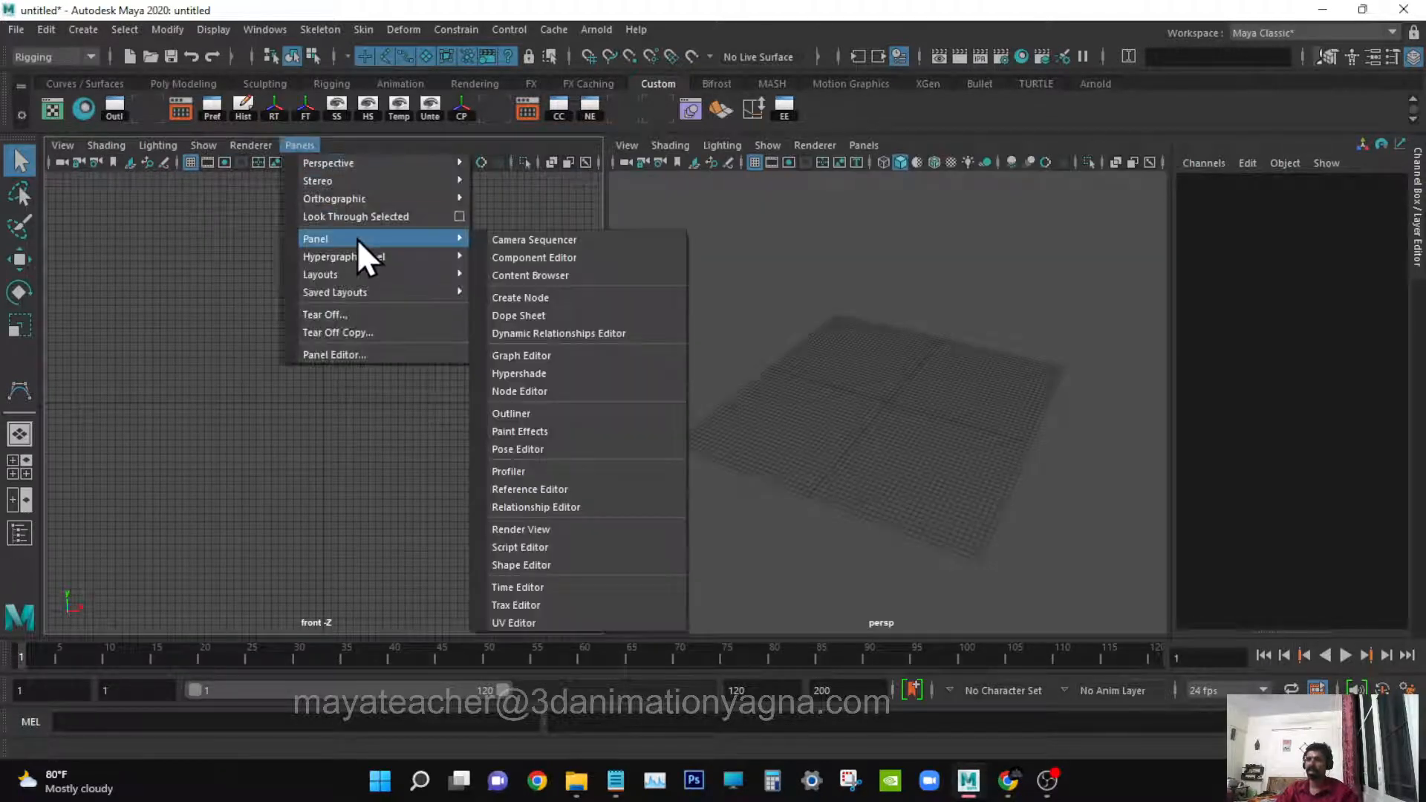
{"action": "left_click", "coordinate": [545, 413]}
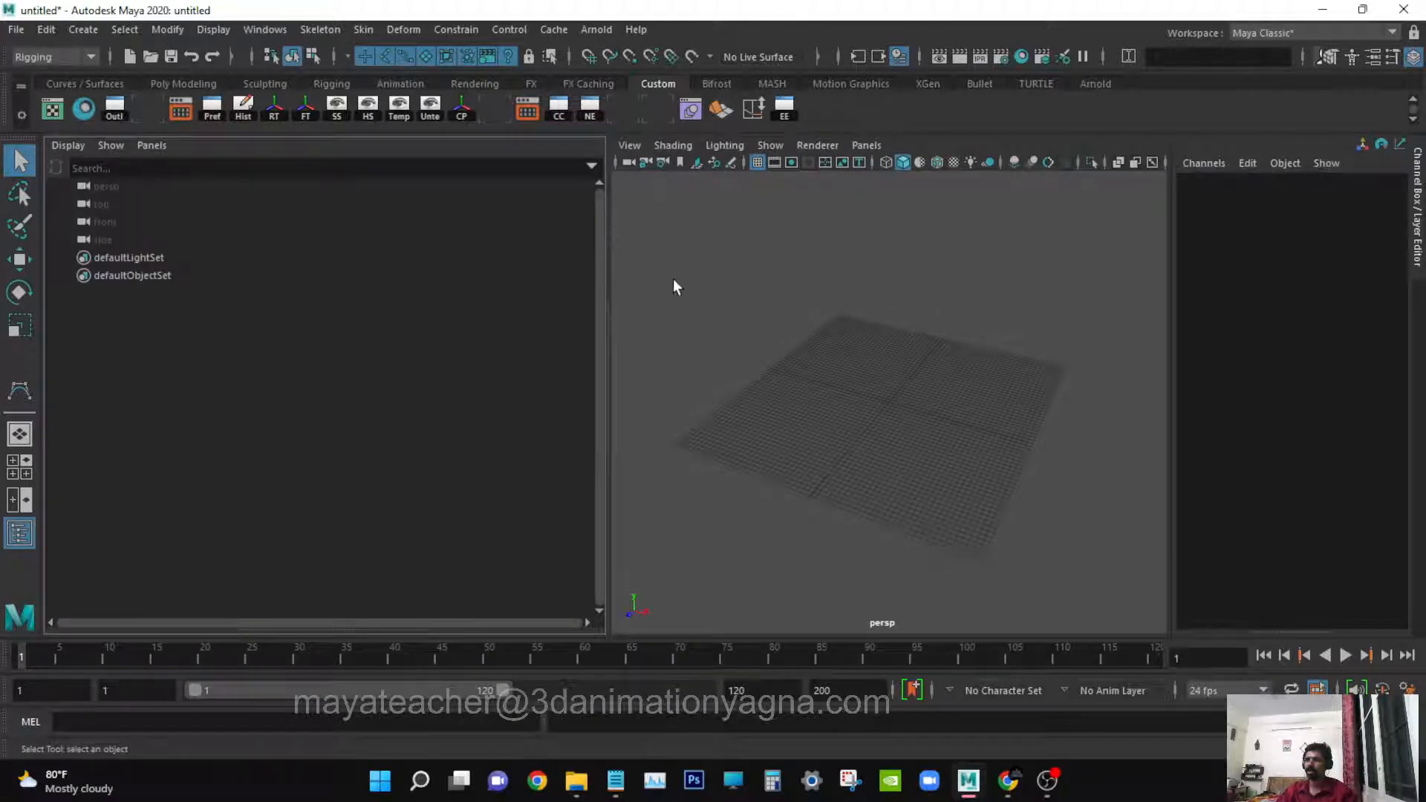
{"action": "left_click_drag", "start_coordinate": [609, 267], "coordinate": [371, 276]}
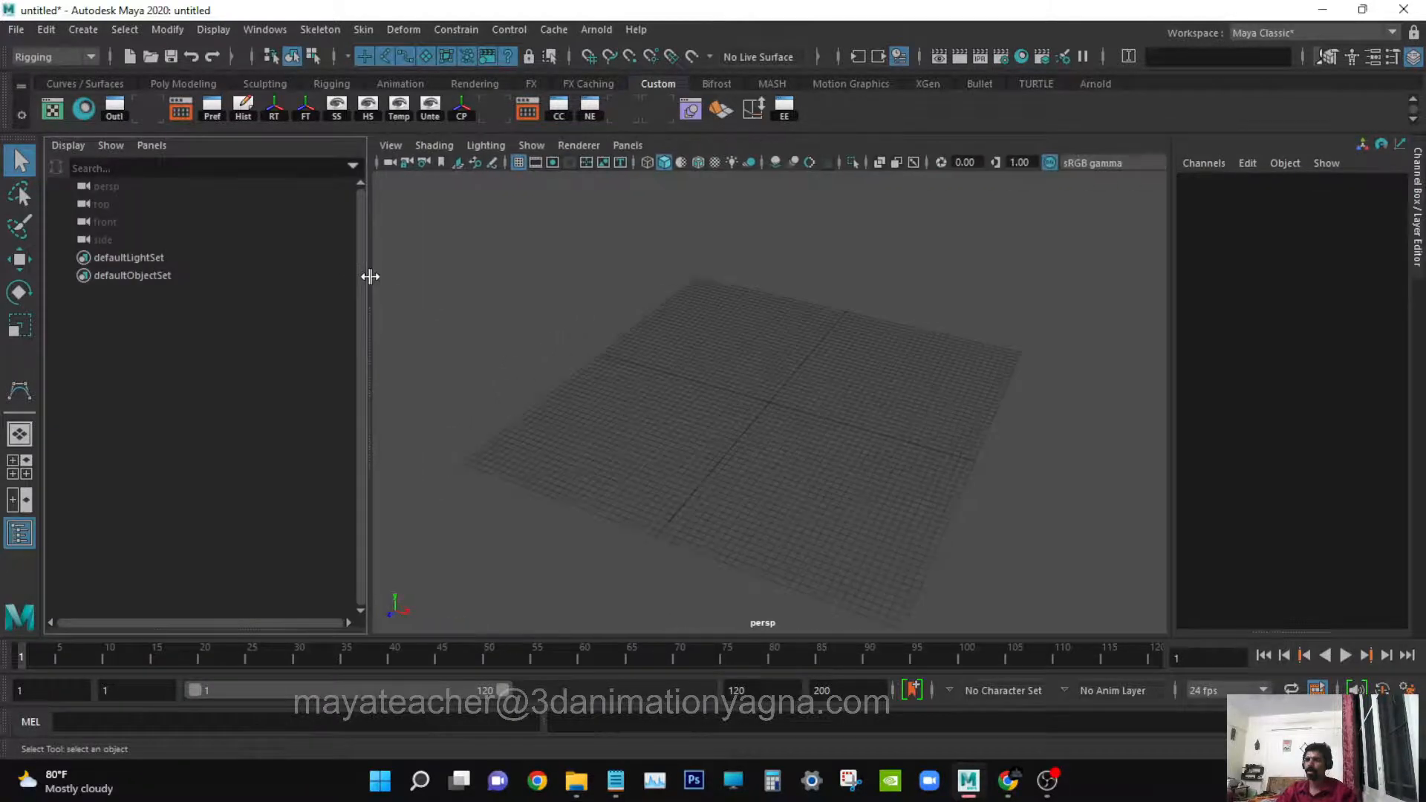
- Create a polygon sphere at the origin in the top view and activate the Move tool
{"action": "key", "text": "space"}
{"action": "left_click_drag", "start_coordinate": [889, 349], "coordinate": [820, 344]}
{"action": "mouse_move", "coordinate": [820, 343]}
{"action": "middle_mouse_down", "text": "alt"}
{"action": "mouse_move", "coordinate": [850, 350]}
{"action": "mouse_move", "coordinate": [856, 414]}
{"action": "middle_mouse_up", "text": "alt"}
{"action": "left_click", "coordinate": [83, 30]}
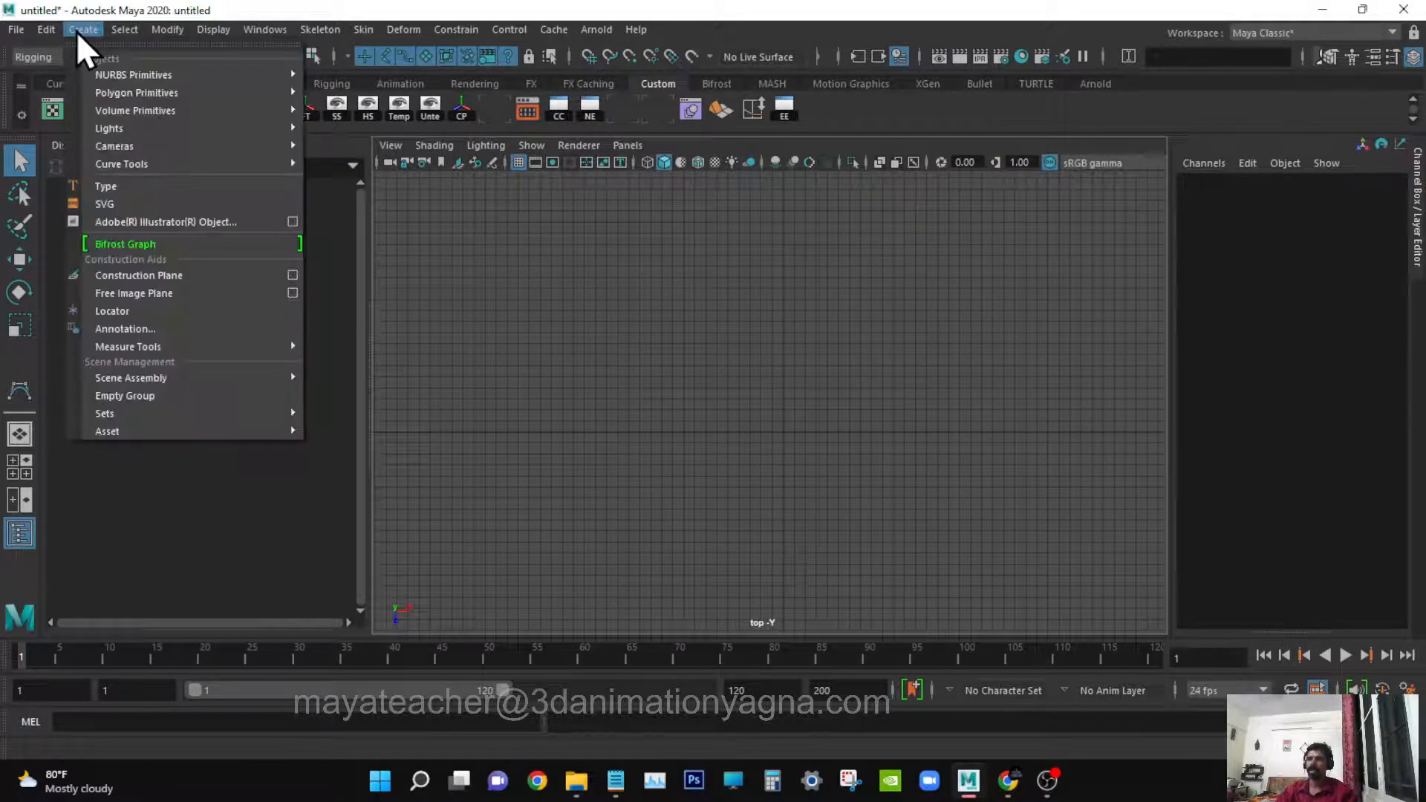
{"action": "mouse_move", "coordinate": [200, 93]}
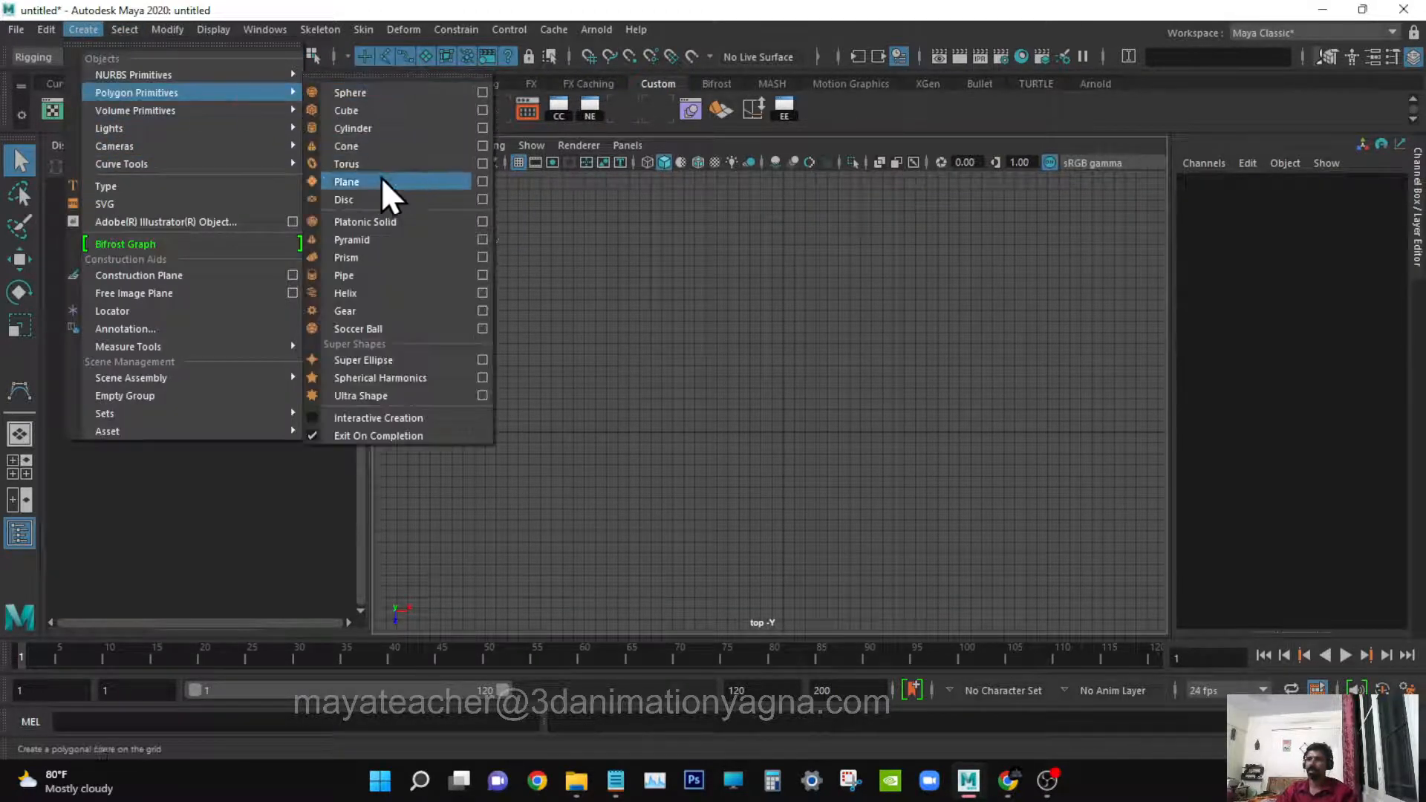
{"action": "left_click", "coordinate": [382, 95]}
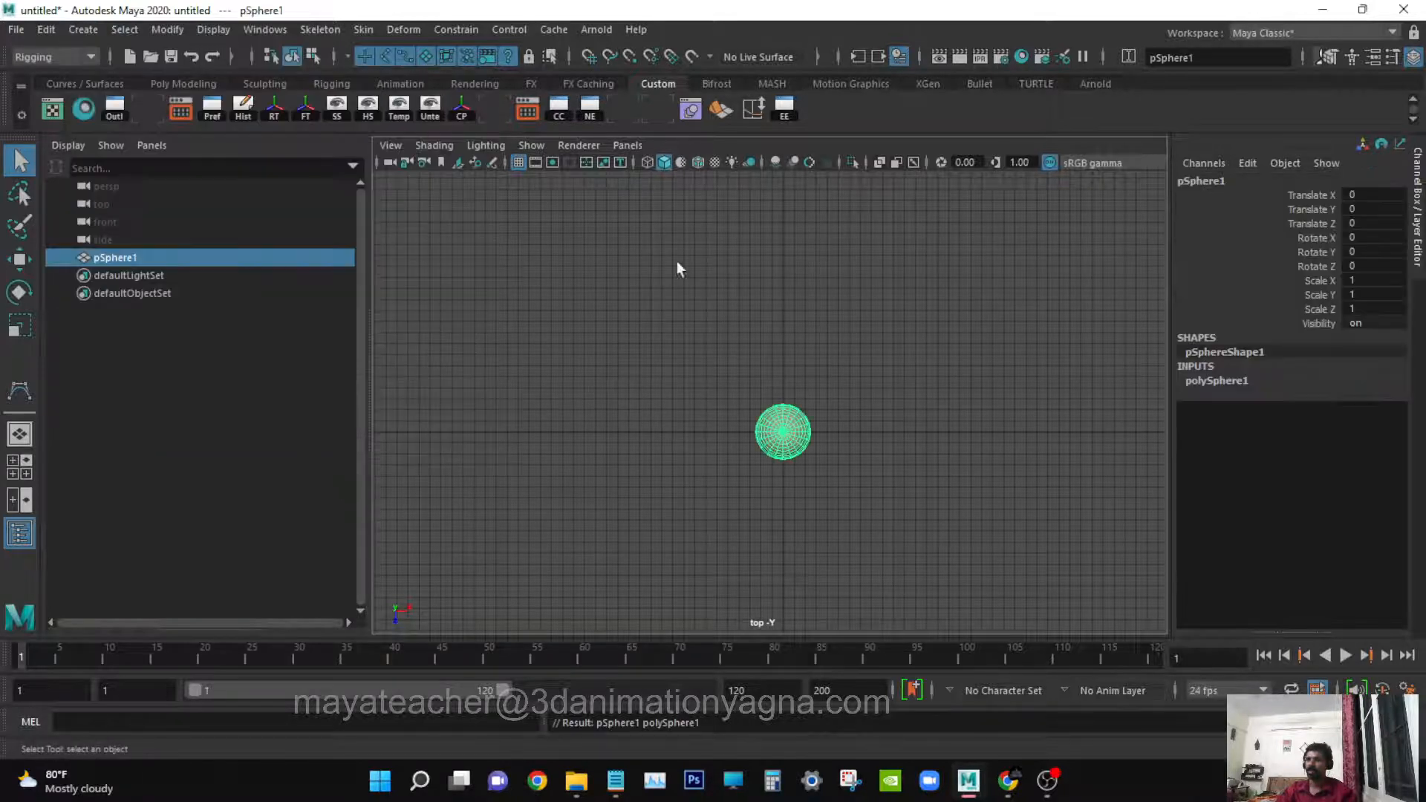
{"action": "middle_click_drag", "start_coordinate": [789, 383], "coordinate": [797, 429], "text": "alt"}
{"action": "key", "text": "w"}
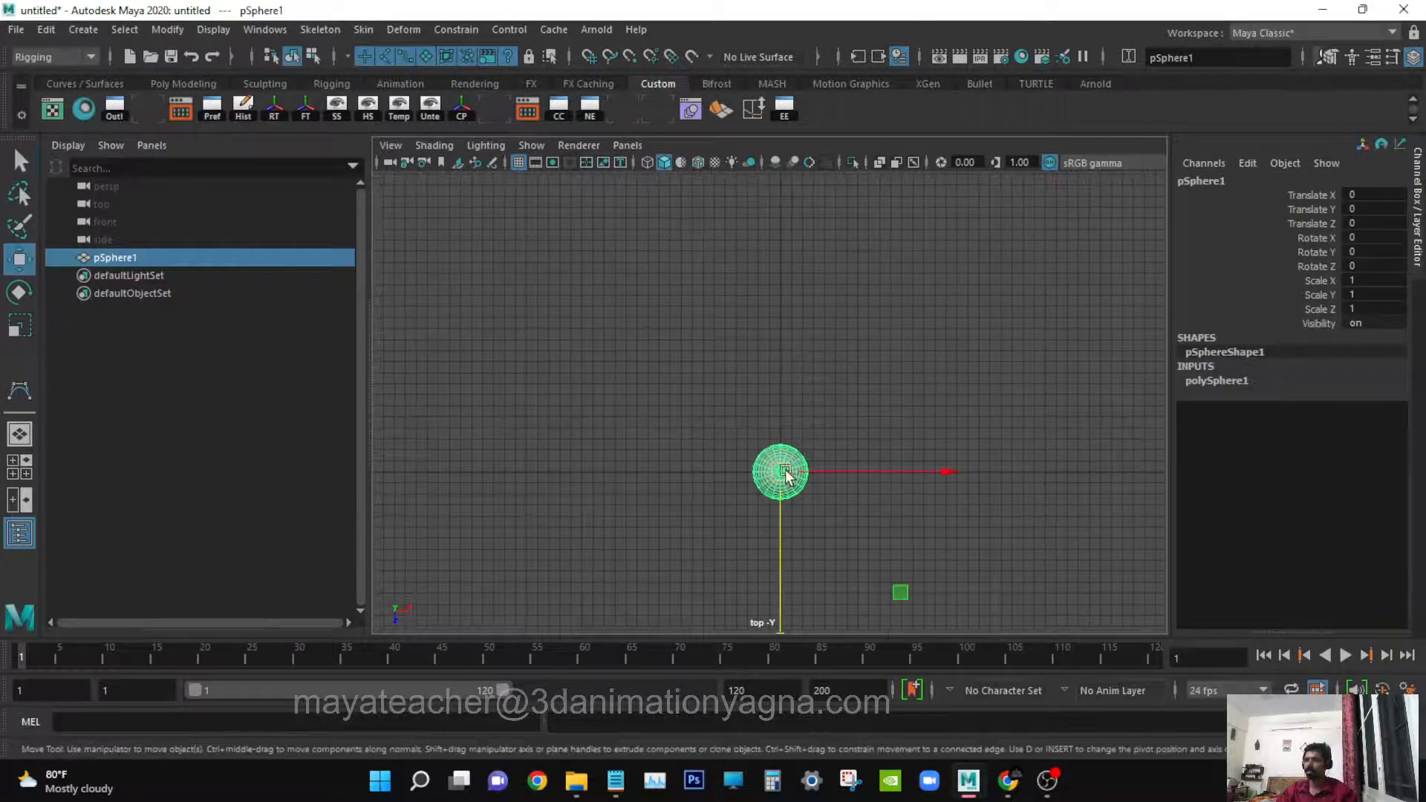
{"action": "middle_click_drag", "start_coordinate": [809, 483], "coordinate": [525, 458], "text": "alt"}
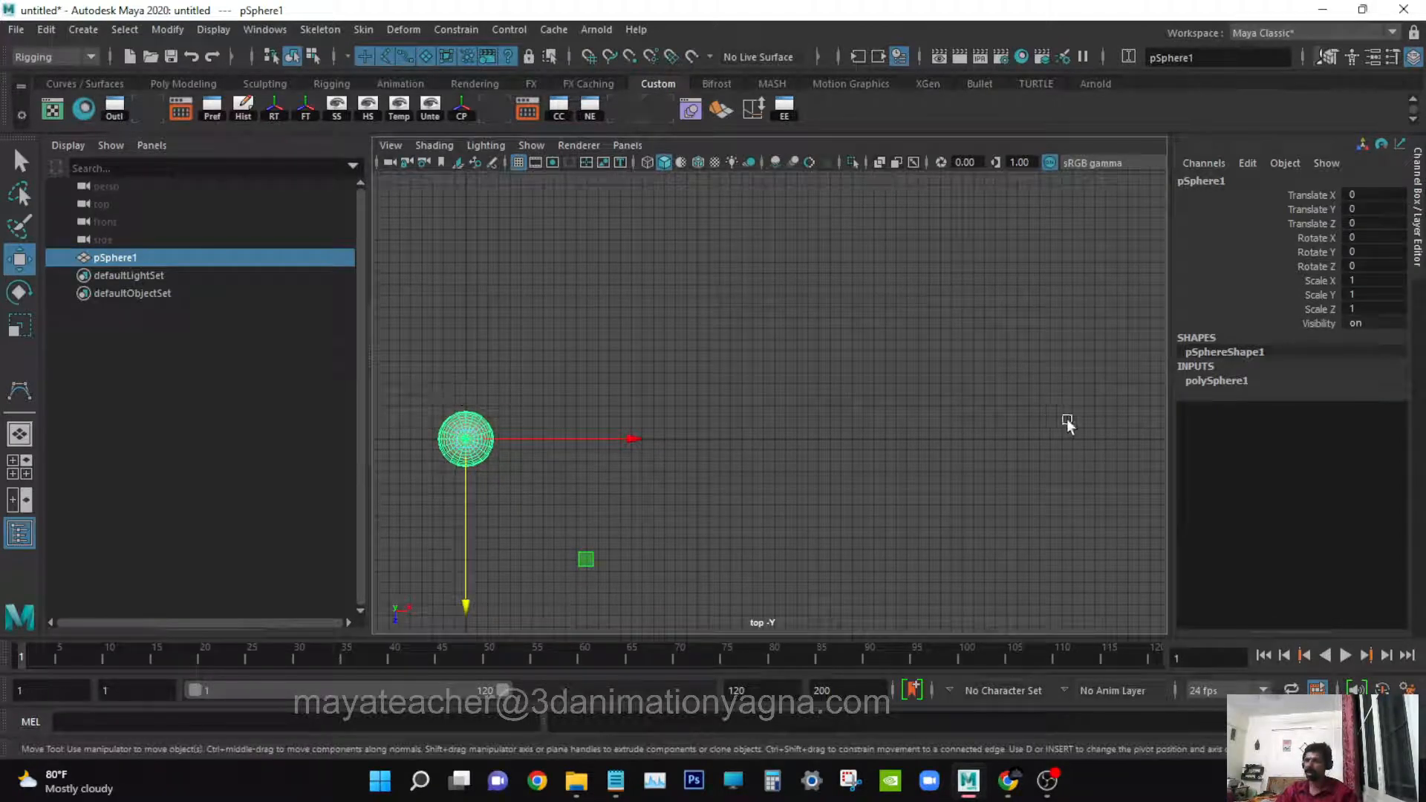
- Set the end of the animation range to frame 50
{"action": "middle_click_drag", "start_coordinate": [742, 411], "coordinate": [746, 400], "text": "alt"}
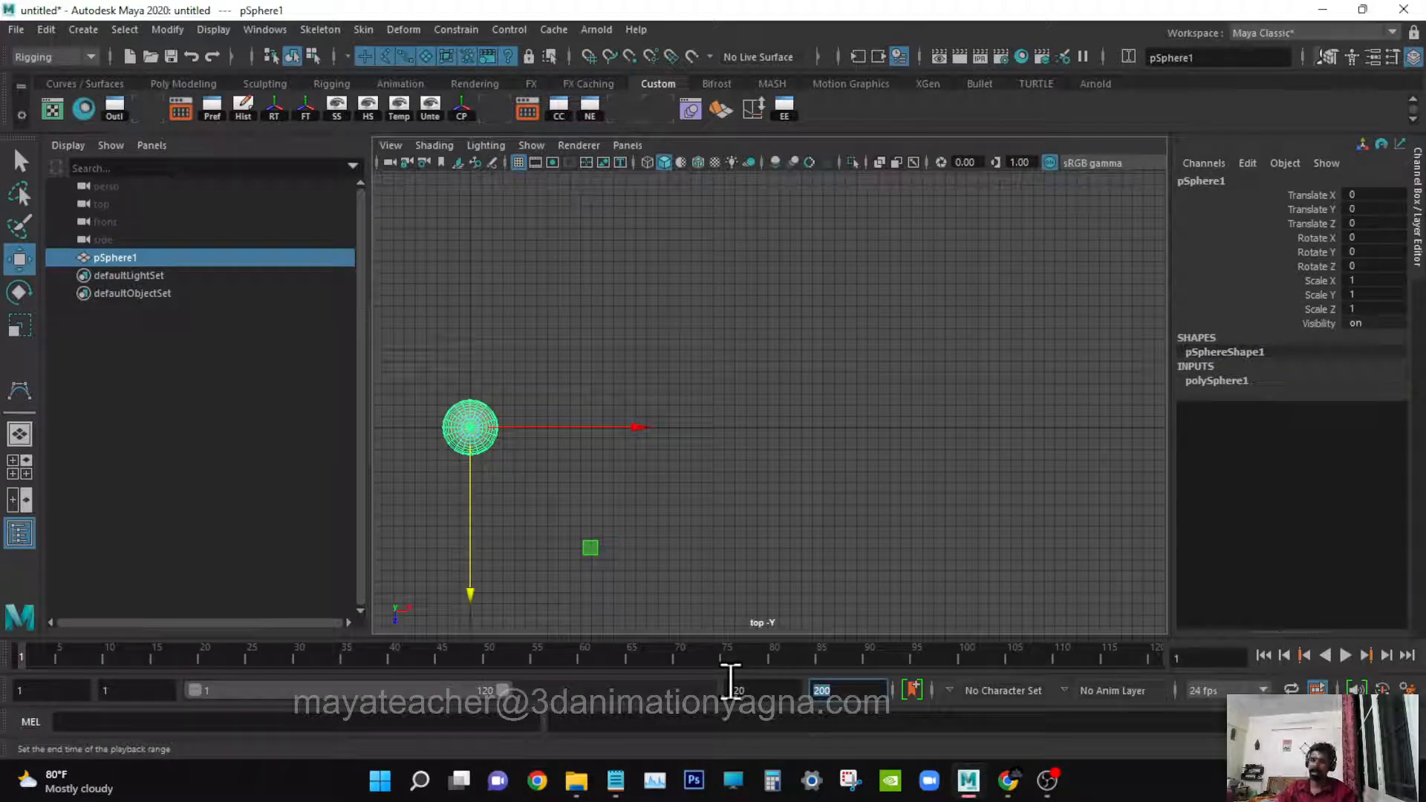
{"action": "type", "text": "50"}
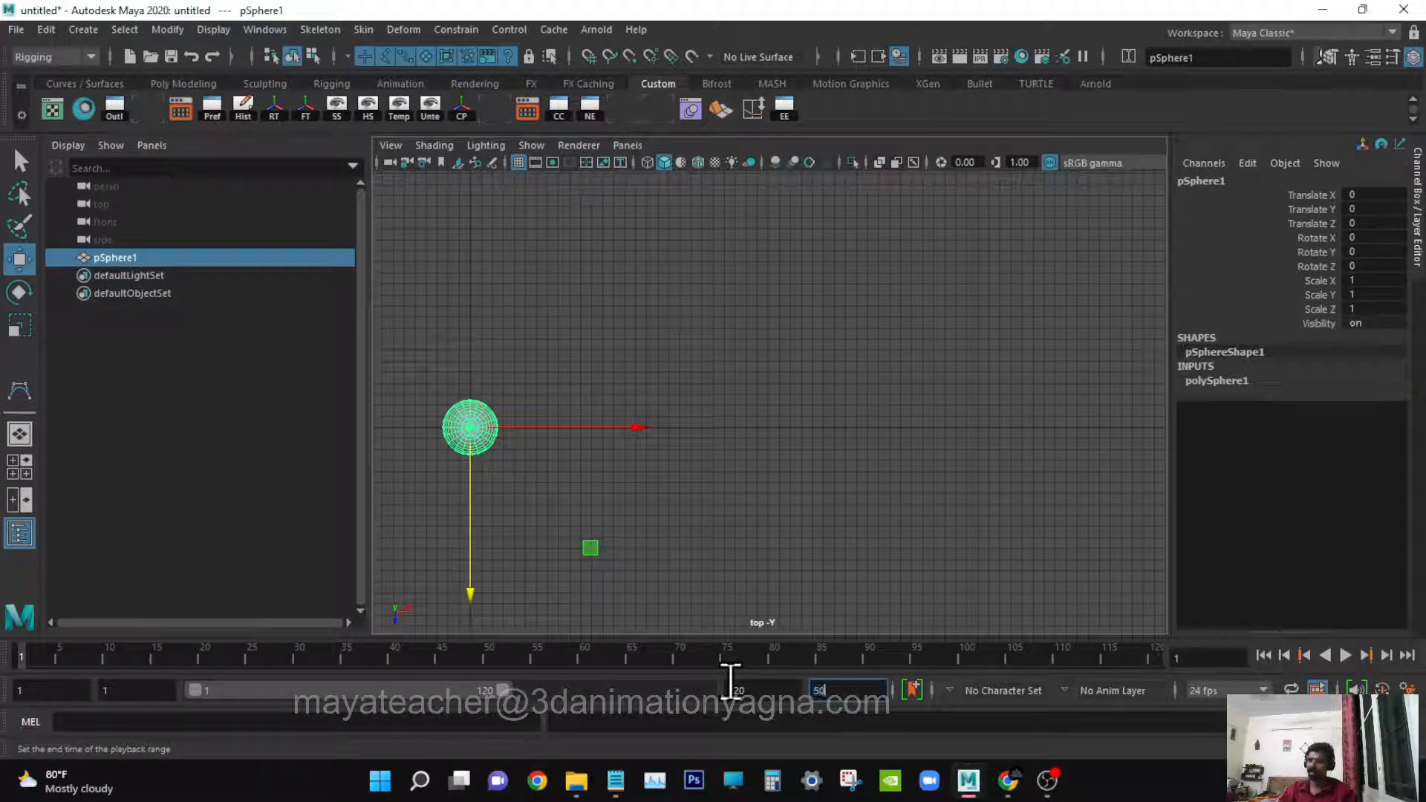
{"action": "key", "text": "Return"}
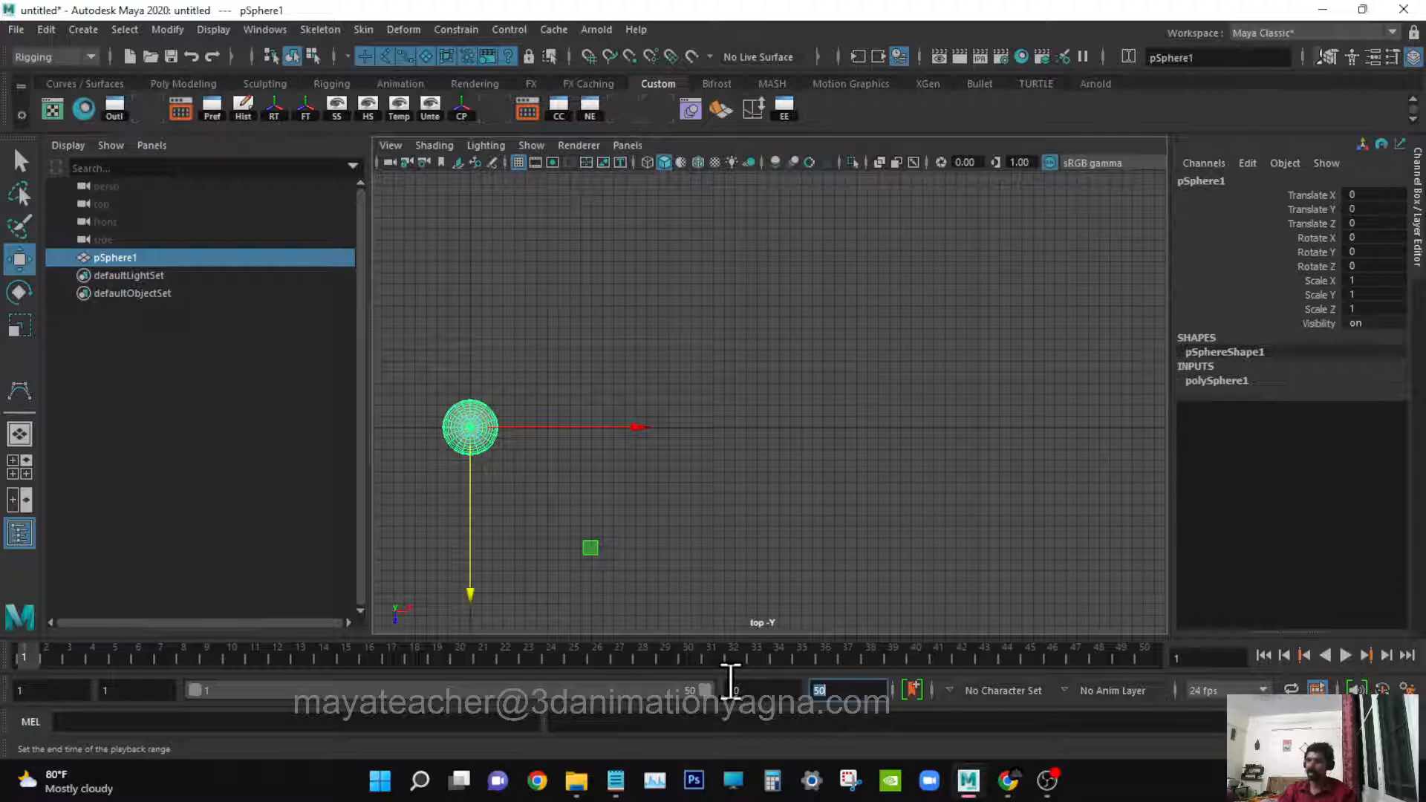
- Set the framerate to 30 fps in the Time Slider preferences and save them
{"action": "left_click", "coordinate": [281, 33]}
{"action": "mouse_move", "coordinate": [349, 195]}
{"action": "left_click", "coordinate": [529, 195]}
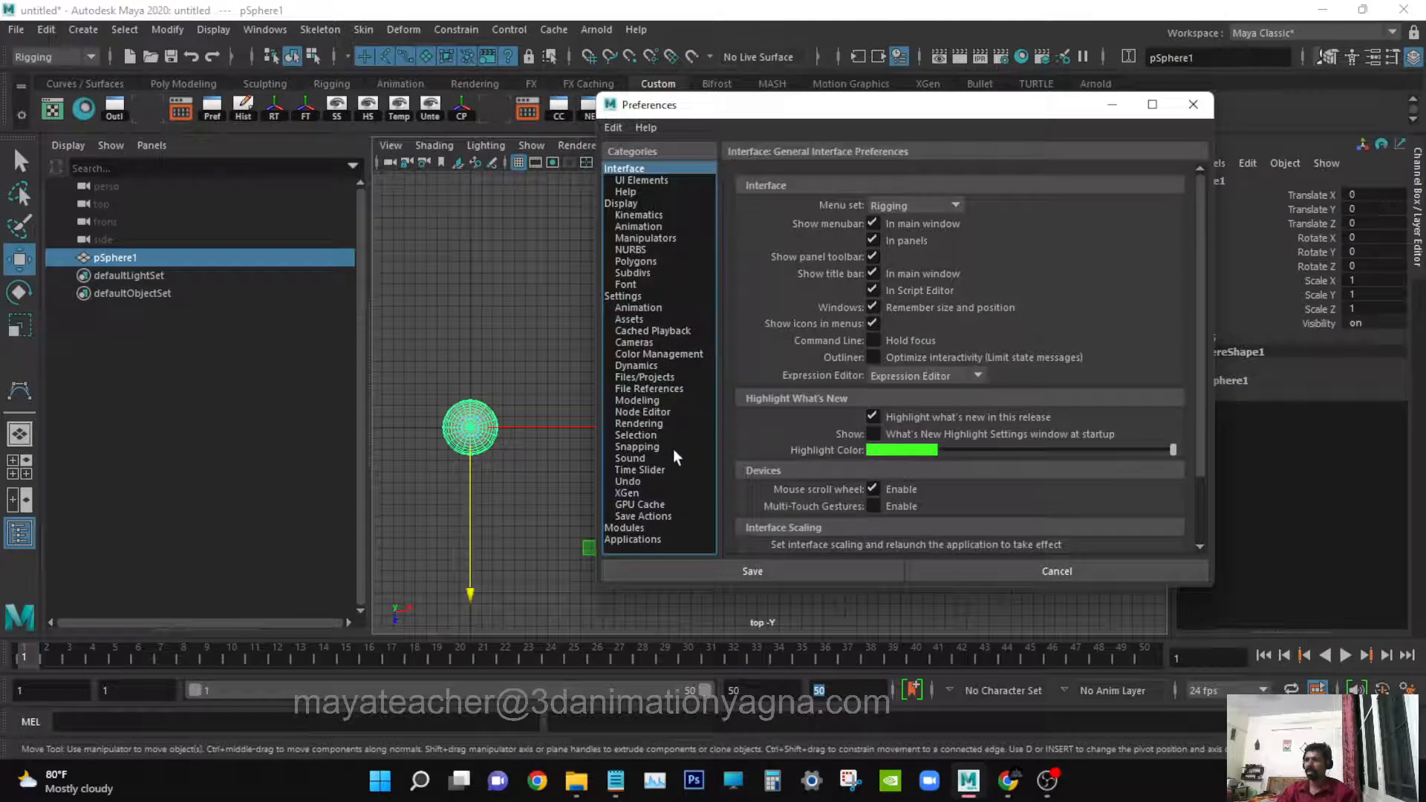
{"action": "left_click", "coordinate": [654, 471]}
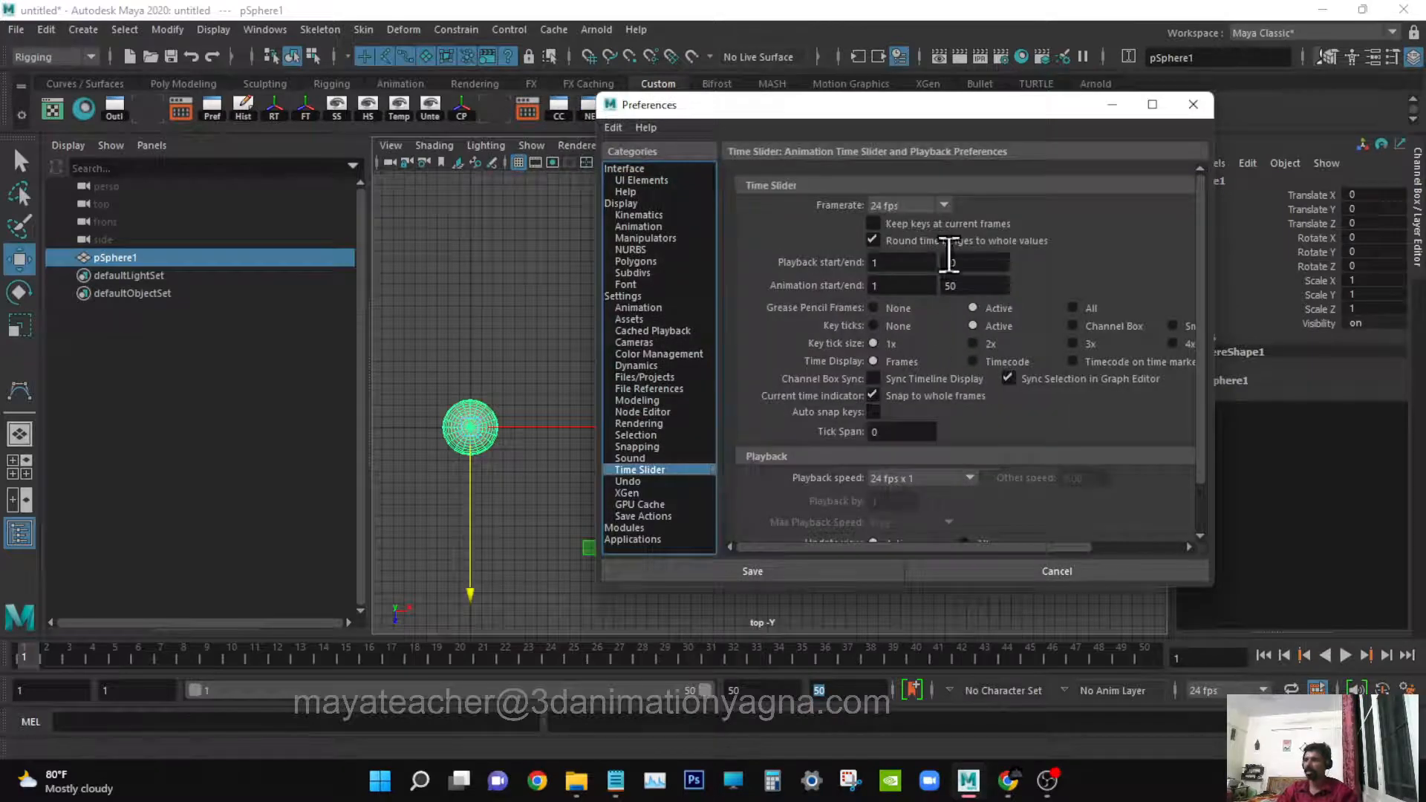
{"action": "left_click", "coordinate": [923, 210]}
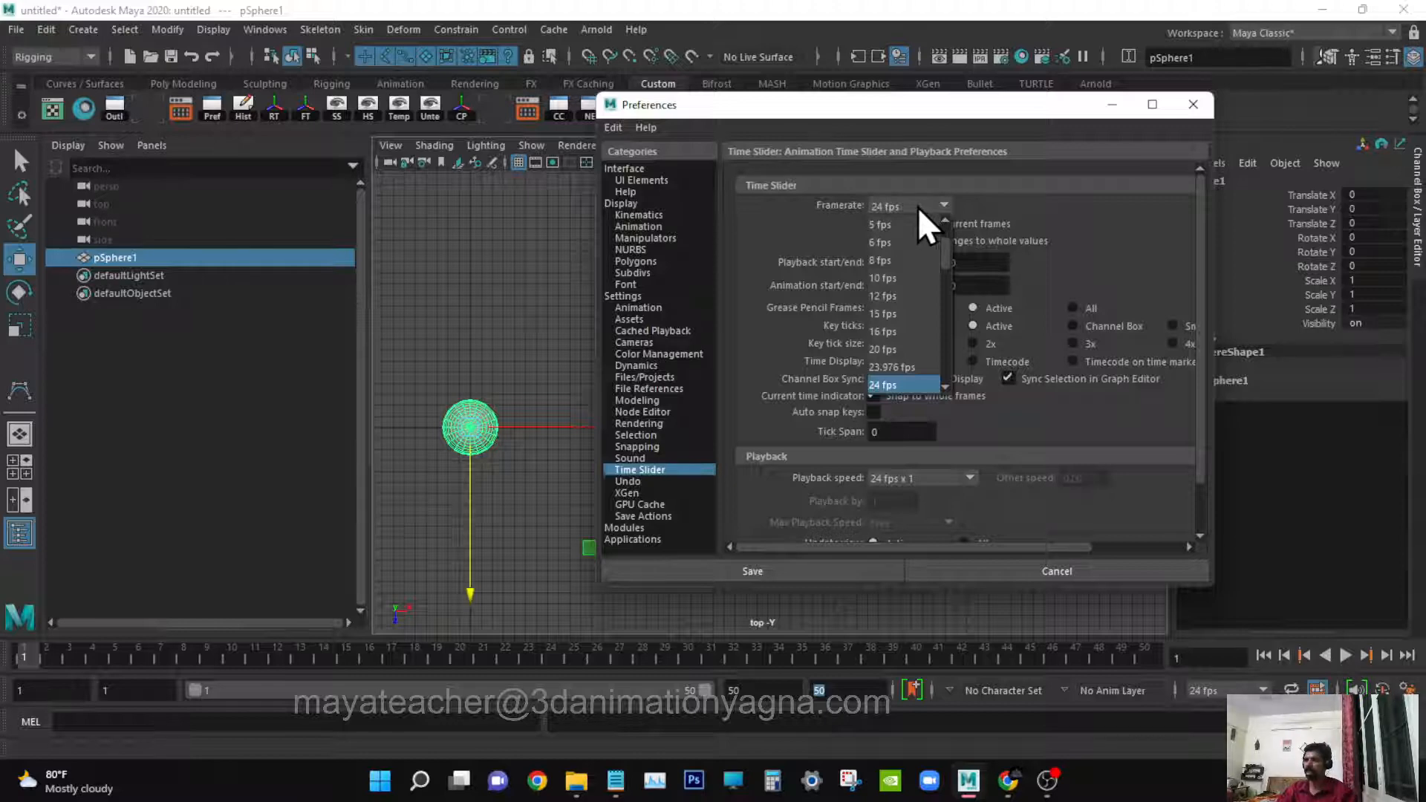
{"action": "scroll", "coordinate": [911, 236], "scroll_direction": "down", "scroll_amount": 1}
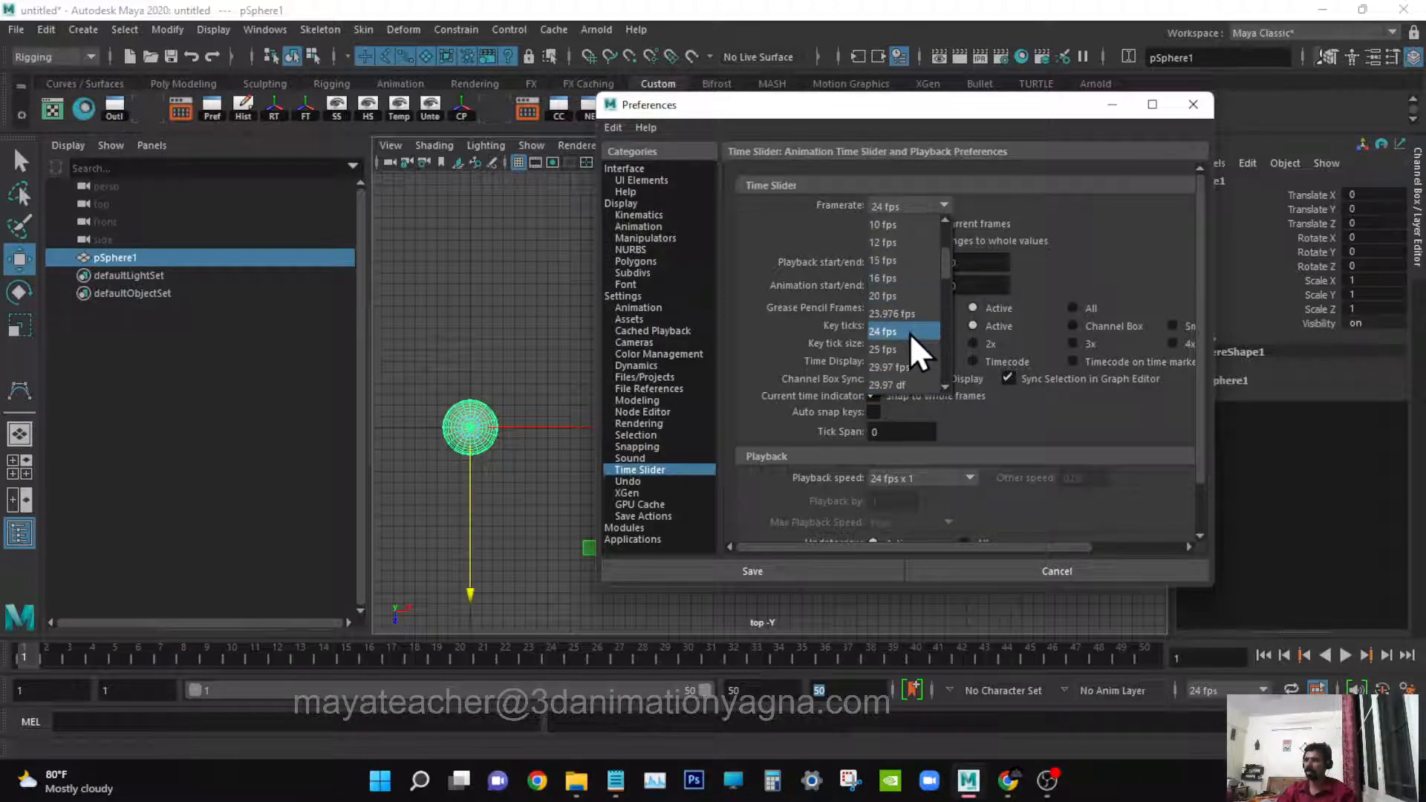
{"action": "scroll", "coordinate": [903, 351], "scroll_direction": "down", "scroll_amount": 2}
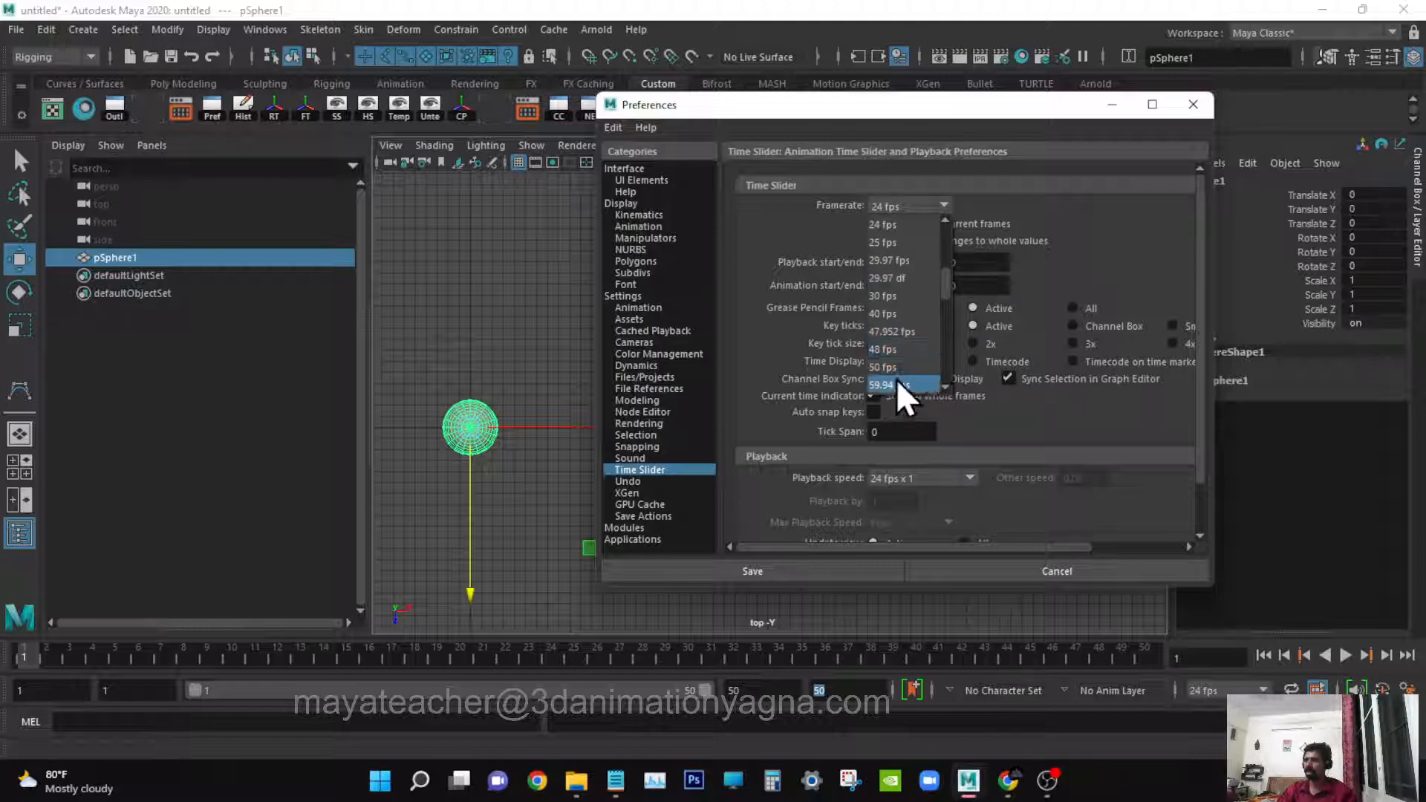
{"action": "scroll", "coordinate": [906, 327], "scroll_direction": "down", "scroll_amount": 1}
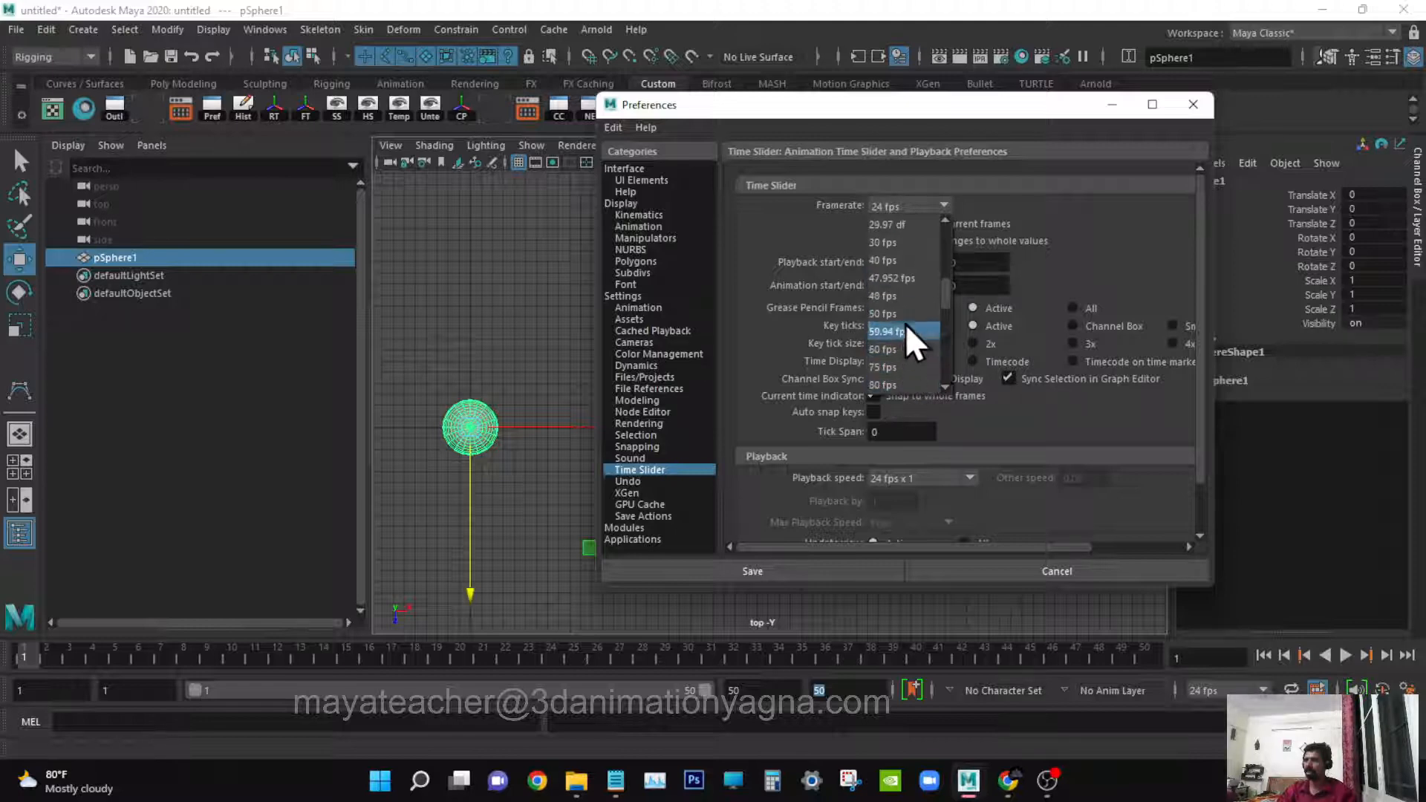
{"action": "left_click", "coordinate": [899, 241]}
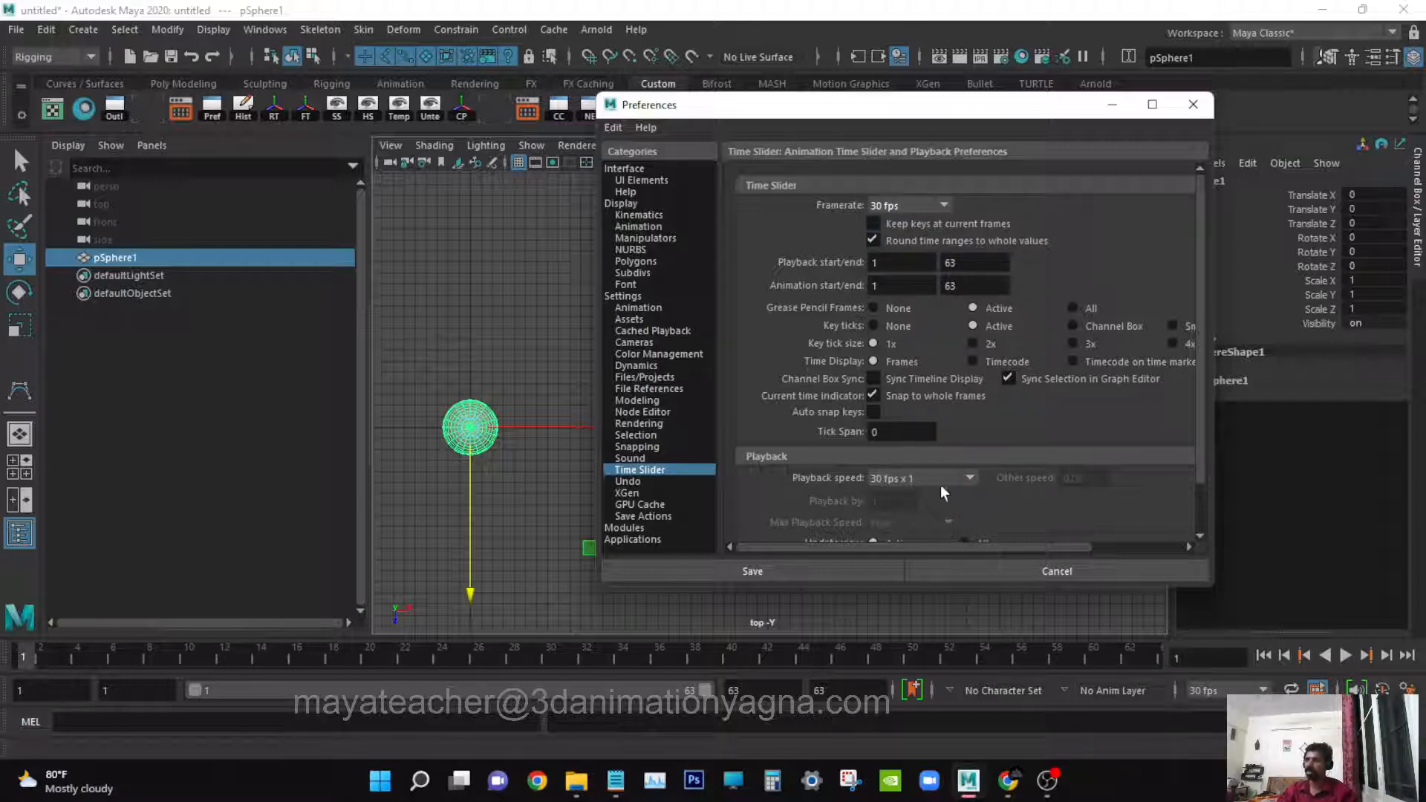
{"action": "left_click", "coordinate": [795, 568]}
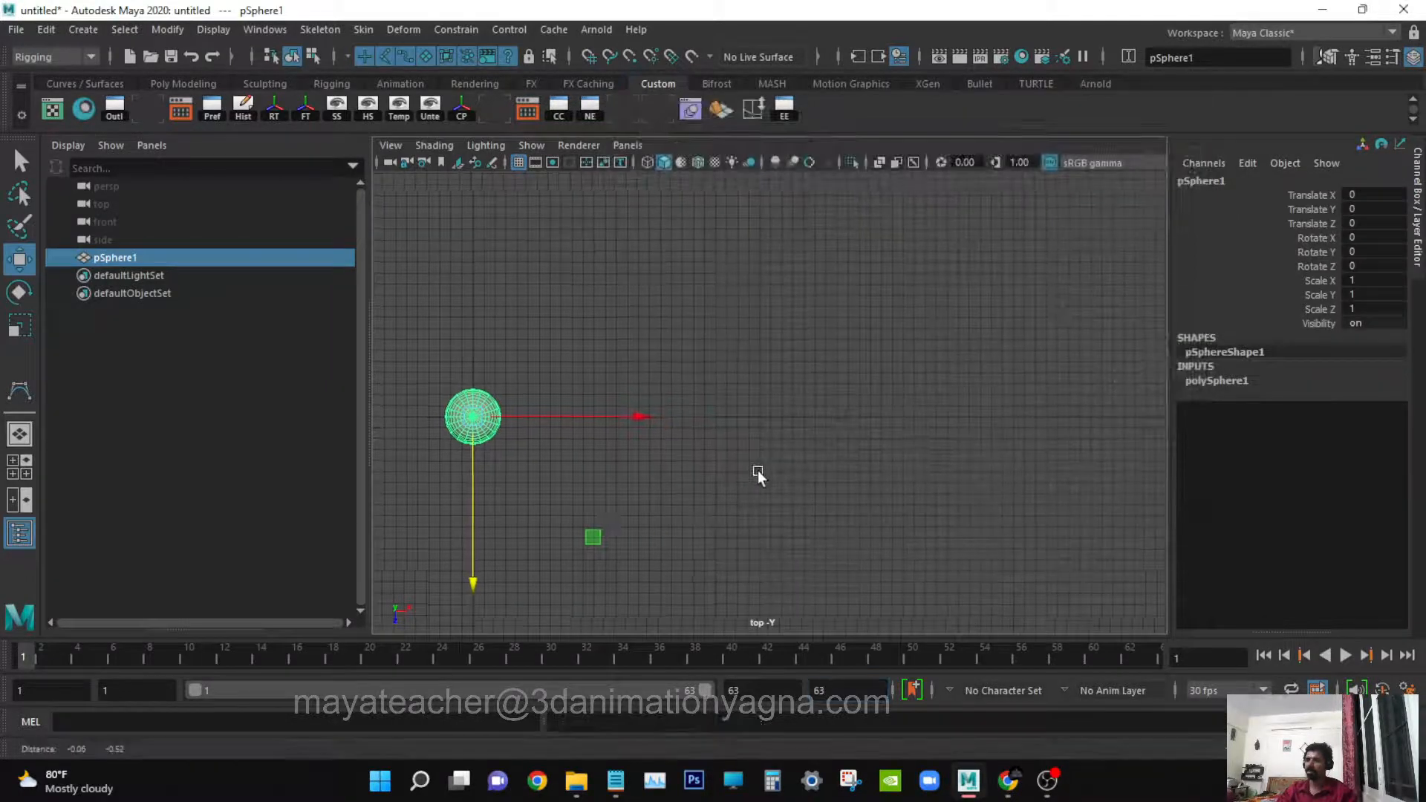
- Rename the sphere to "ball" and narrow the Outliner pane further
{"action": "double_click", "coordinate": [167, 258]}
{"action": "type", "text": "ball"}
{"action": "key", "text": "Return"}
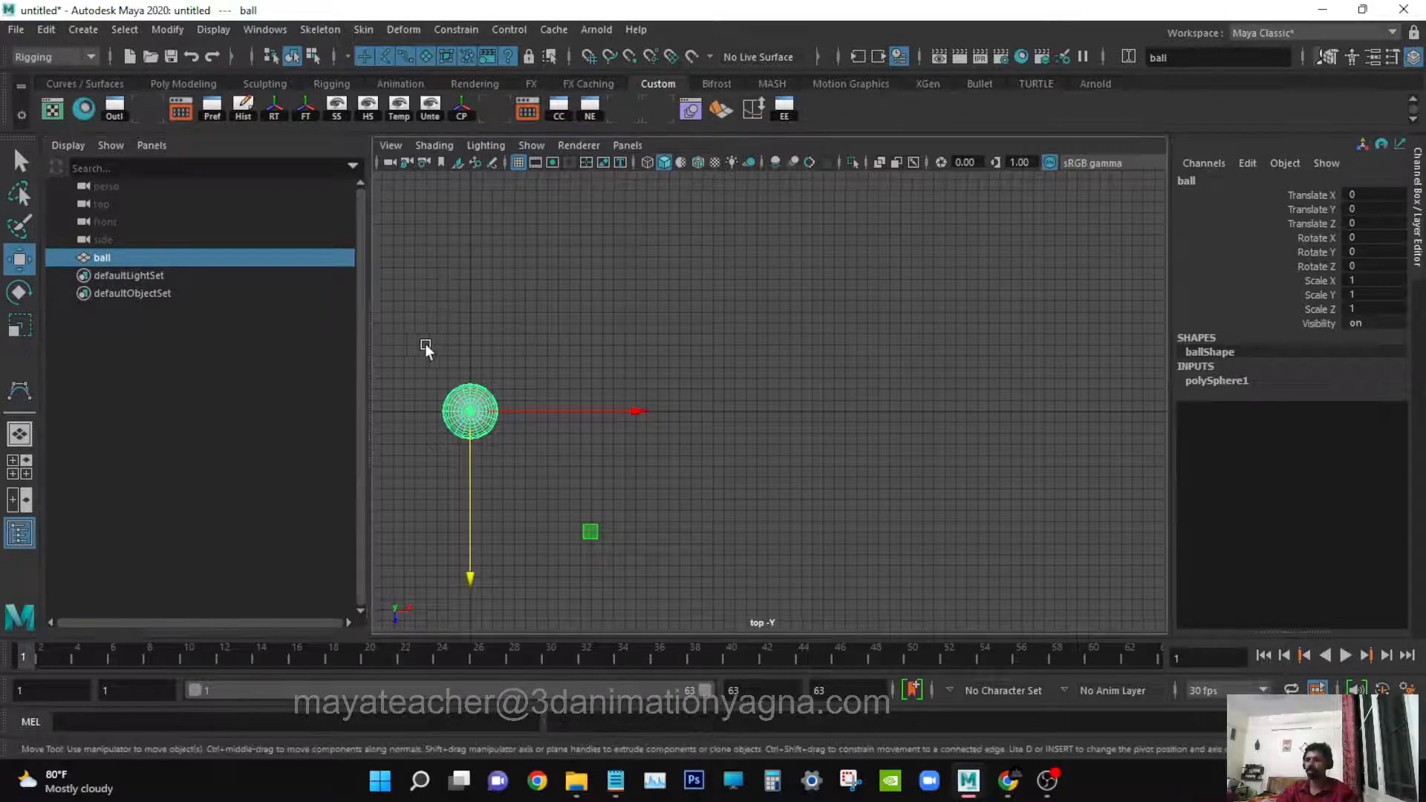
{"action": "left_click_drag", "start_coordinate": [372, 331], "coordinate": [276, 333]}
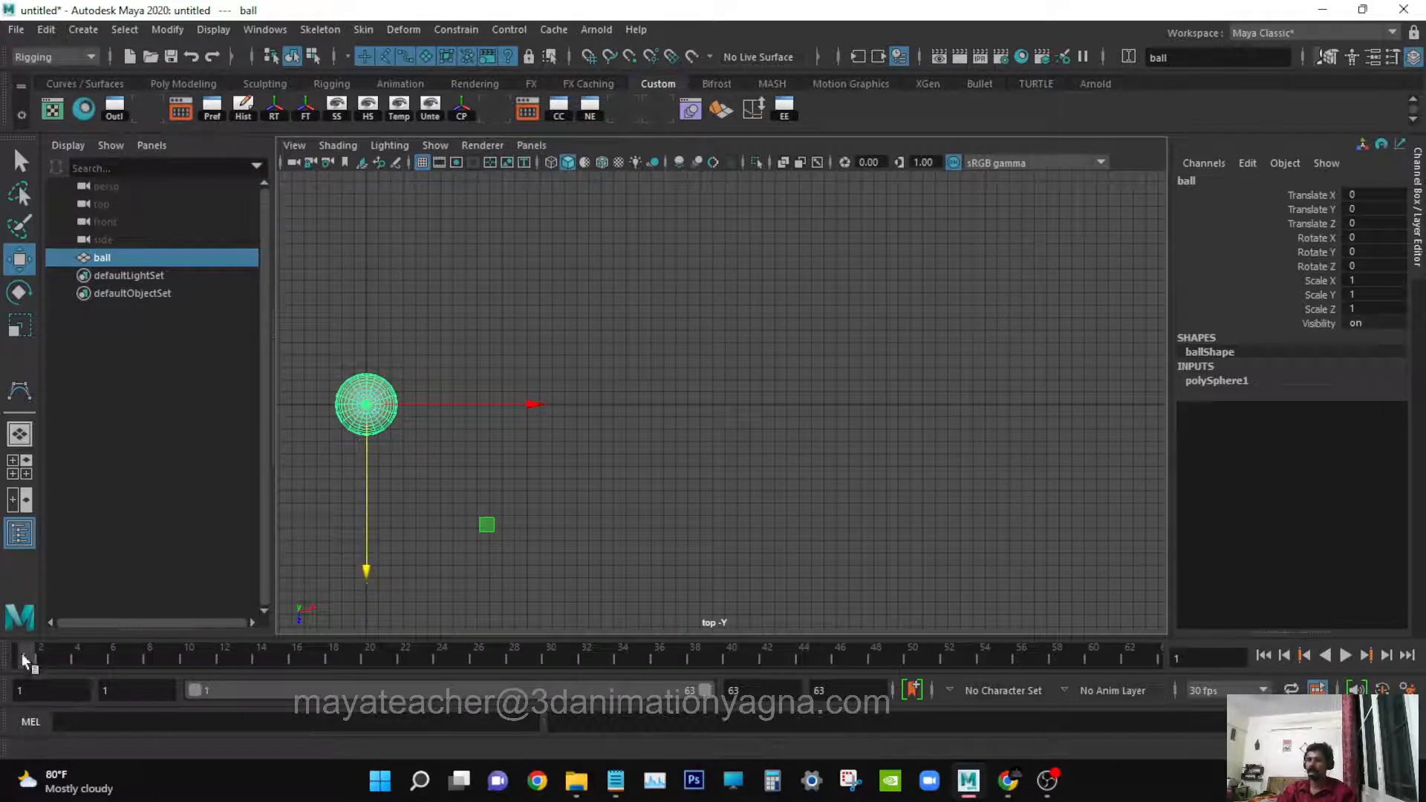
- Set a keyframe on all of the ball's transform channels at frame 1
{"action": "middle_click_drag", "start_coordinate": [416, 502], "coordinate": [419, 493], "text": "alt"}
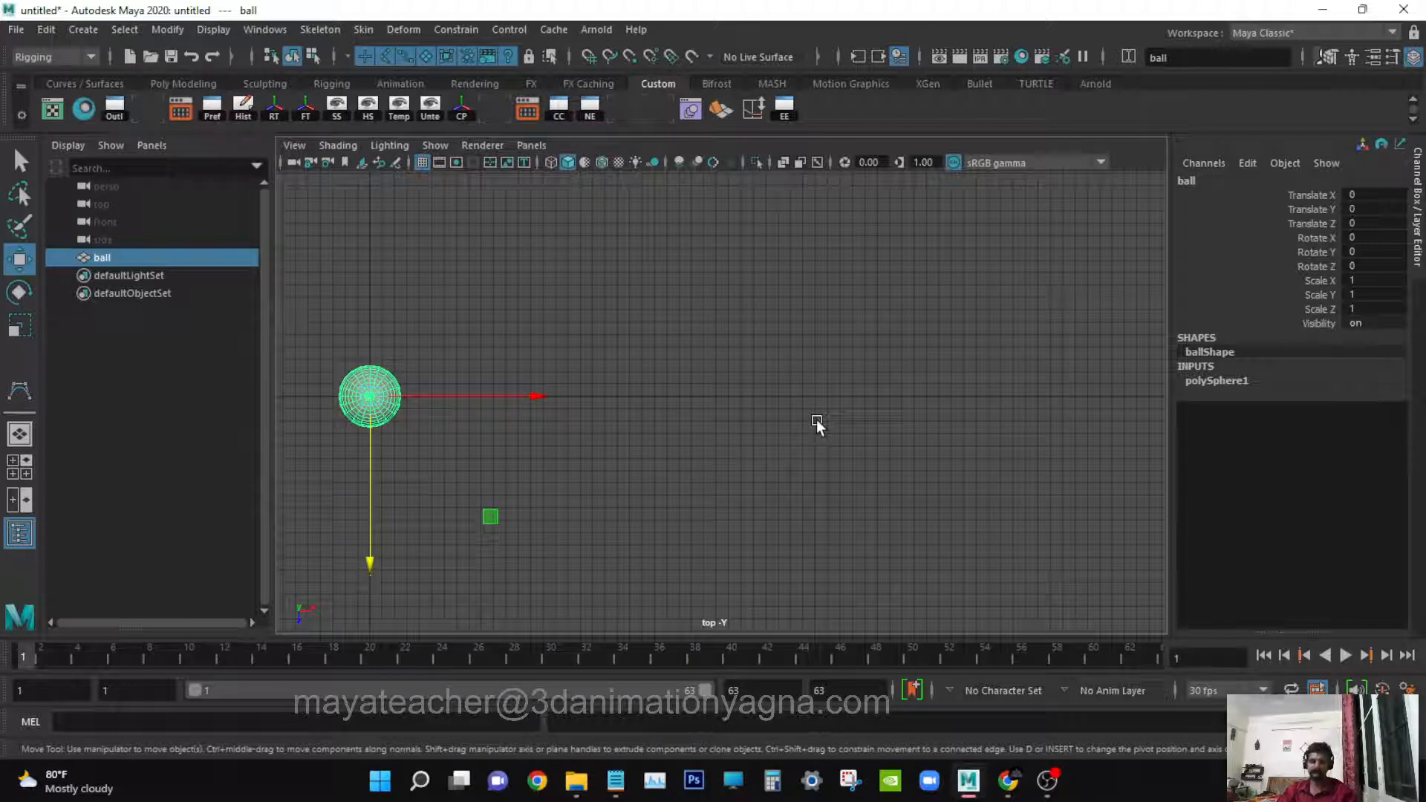
{"action": "key", "text": "s"}
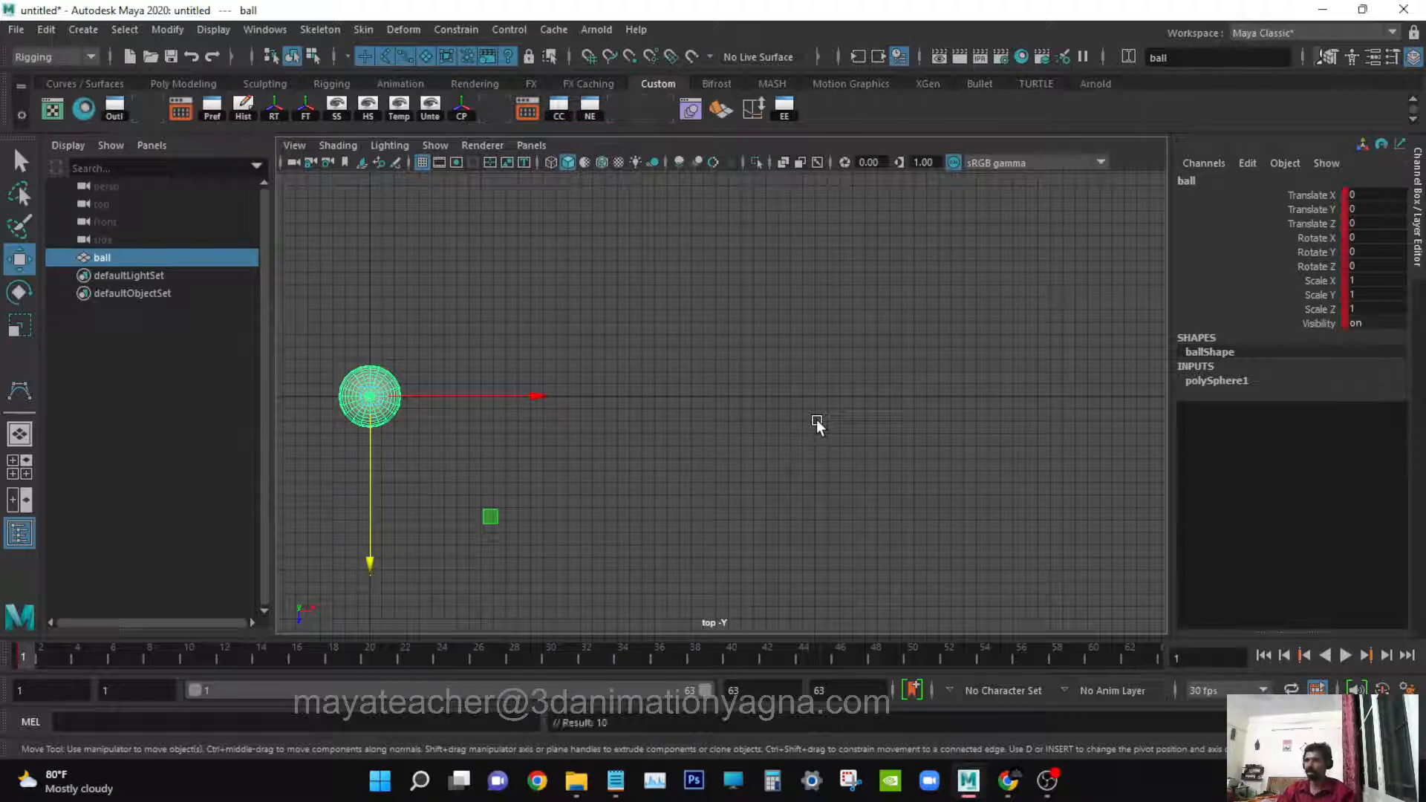
{"action": "middle_click_drag", "start_coordinate": [817, 420], "coordinate": [821, 431], "text": "alt"}
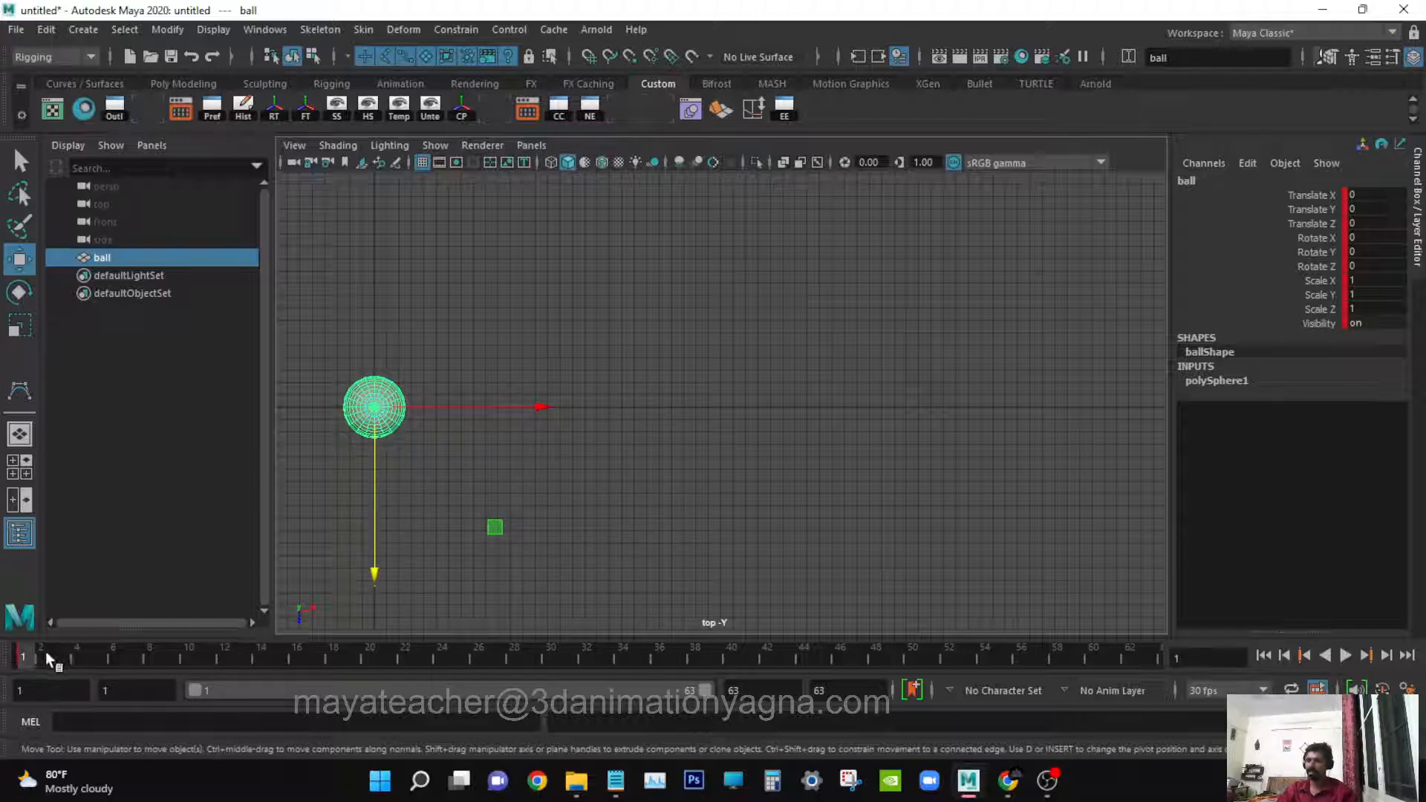
- Play through the timeline and shorten the animation range so it ends at frame 50
{"action": "key", "text": "alt+v"}
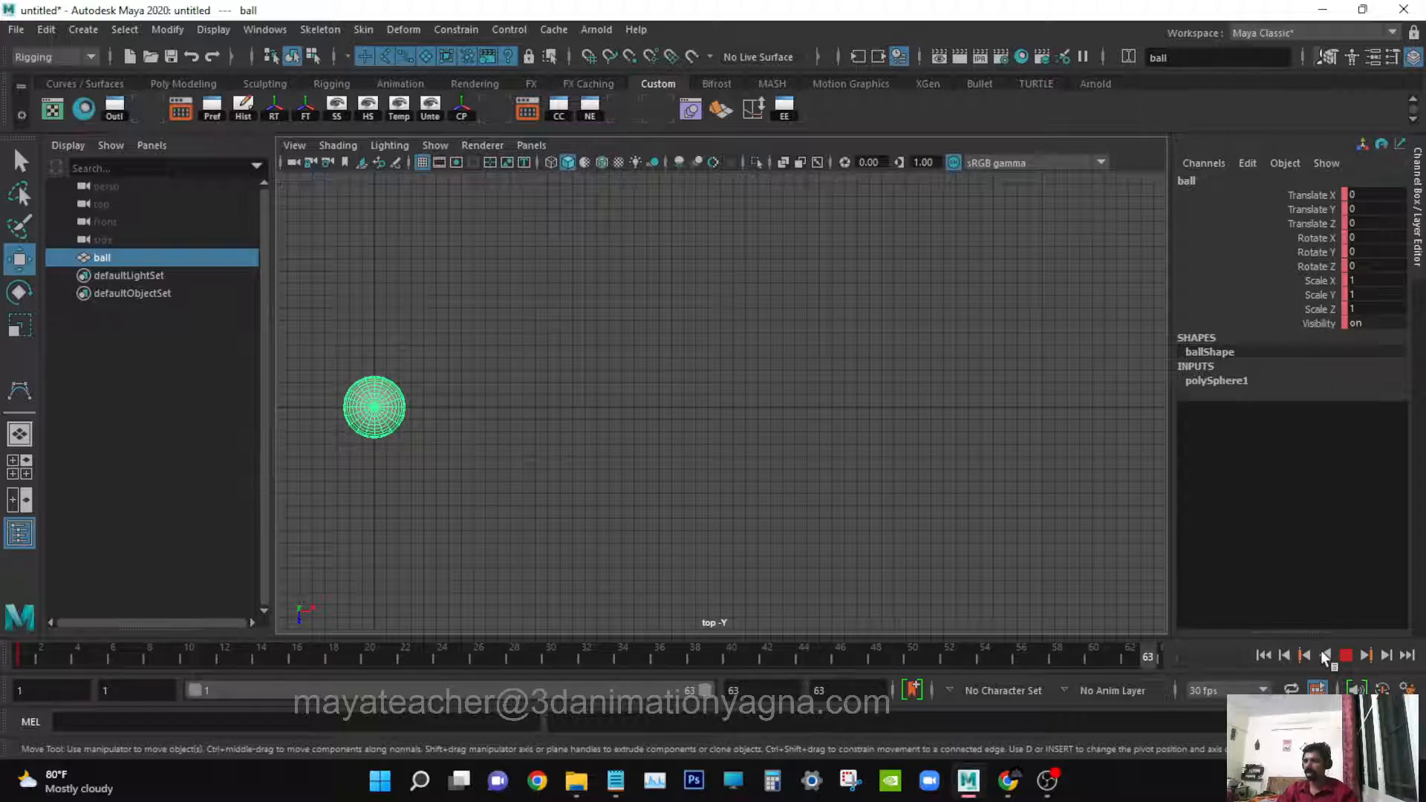
{"action": "left_click", "coordinate": [862, 690]}
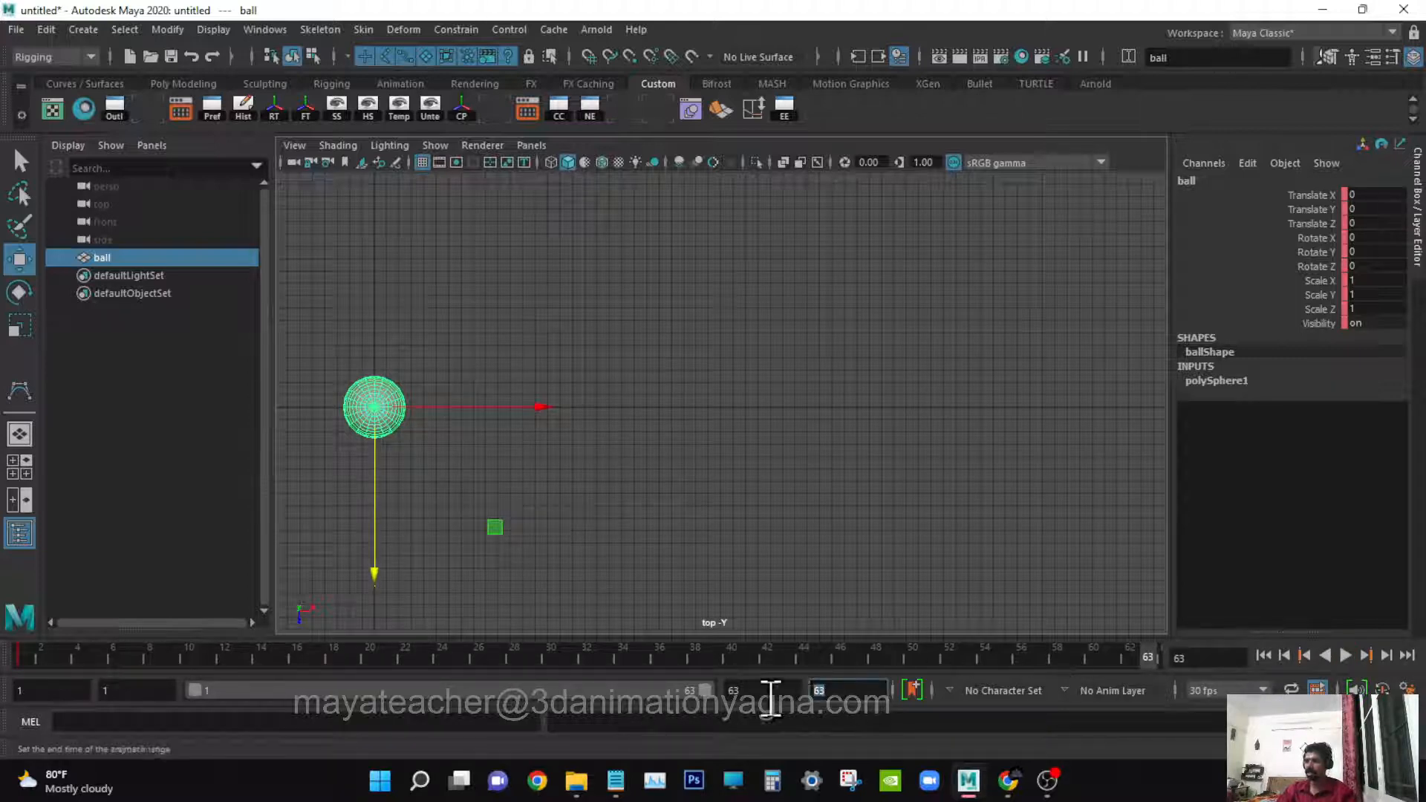
{"action": "key", "text": "Return"}
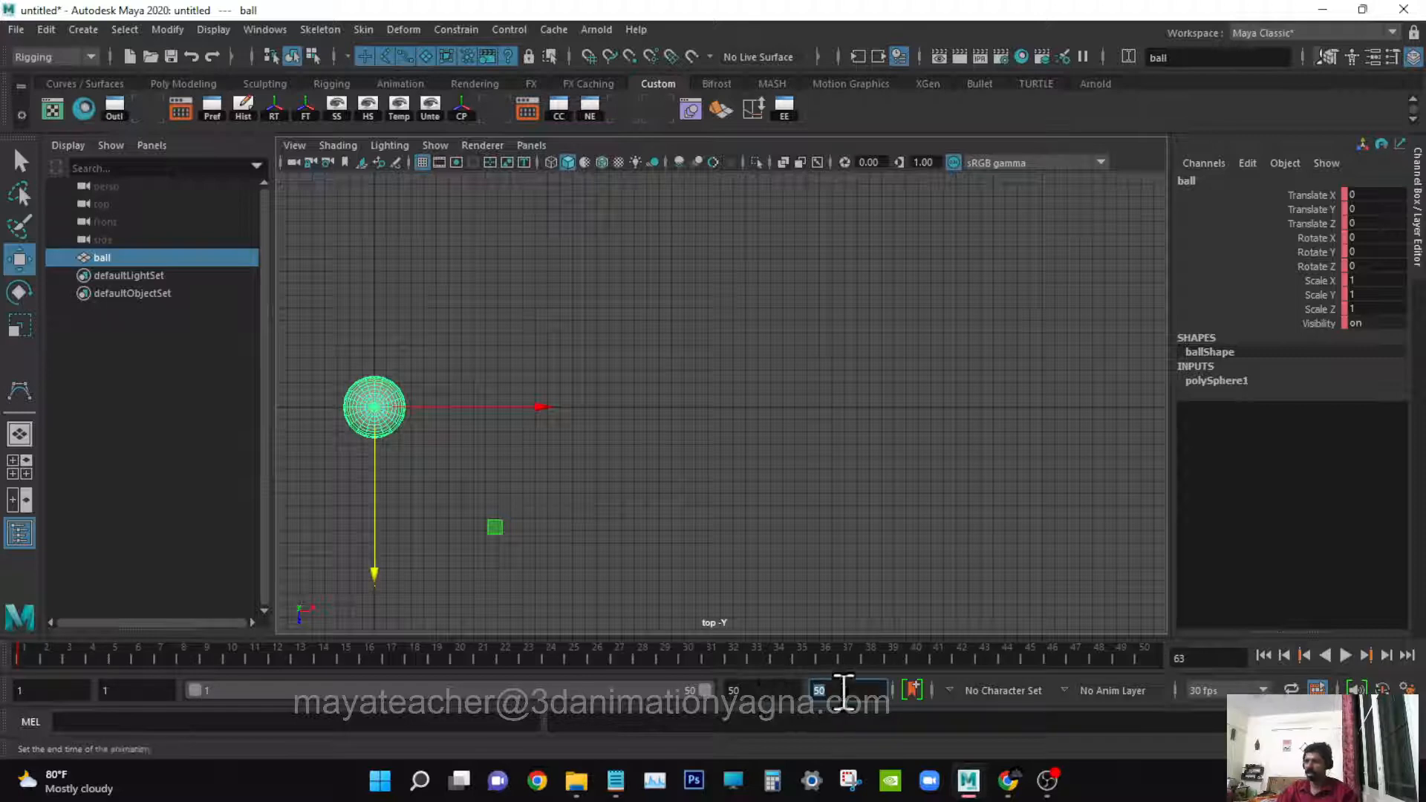
- At frame 50, move the ball to about 22.4 in X across the top view and key its transform channels
{"action": "key", "text": "alt+v"}
{"action": "middle_click_drag", "start_coordinate": [626, 470], "coordinate": [637, 467], "text": "alt"}
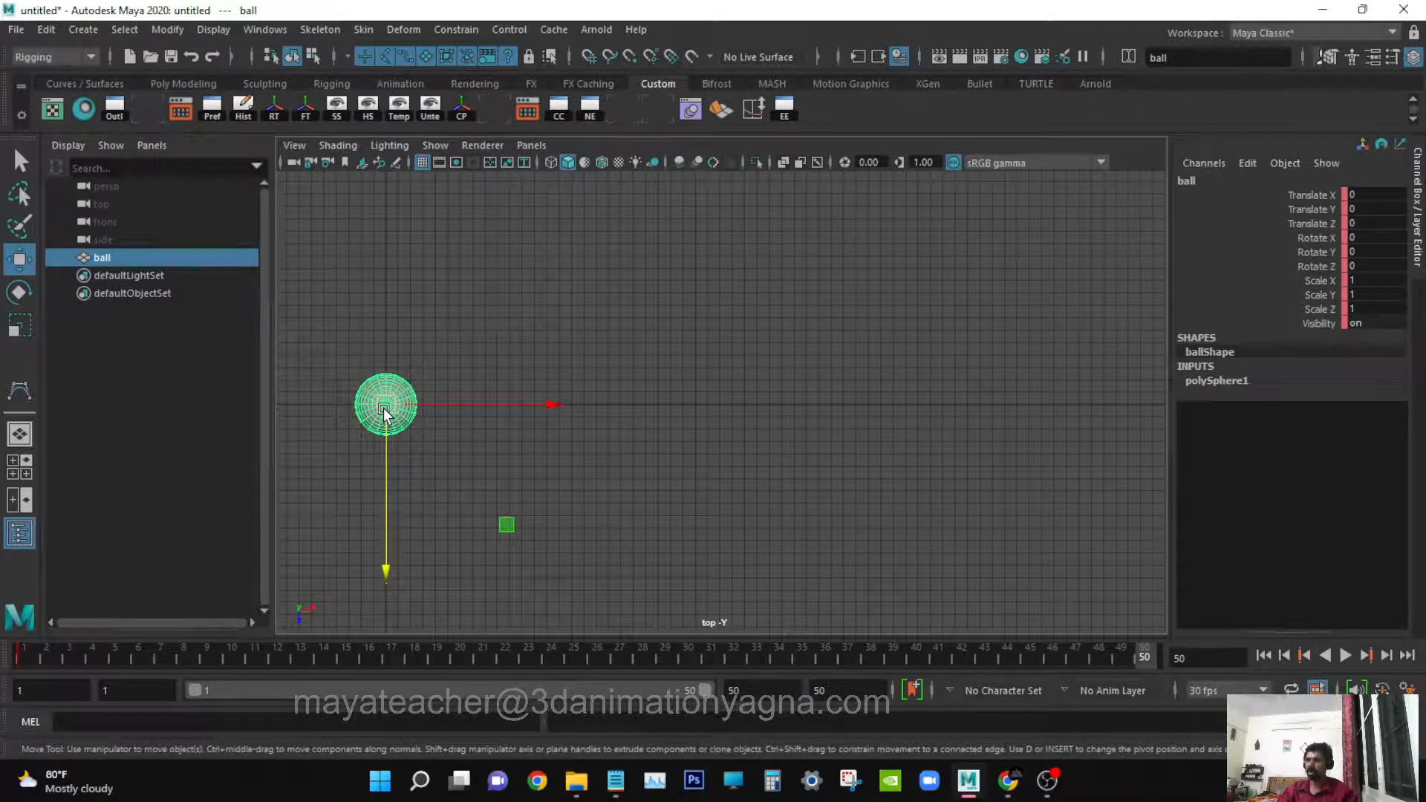
{"action": "left_click_drag", "start_coordinate": [386, 407], "coordinate": [1077, 402]}
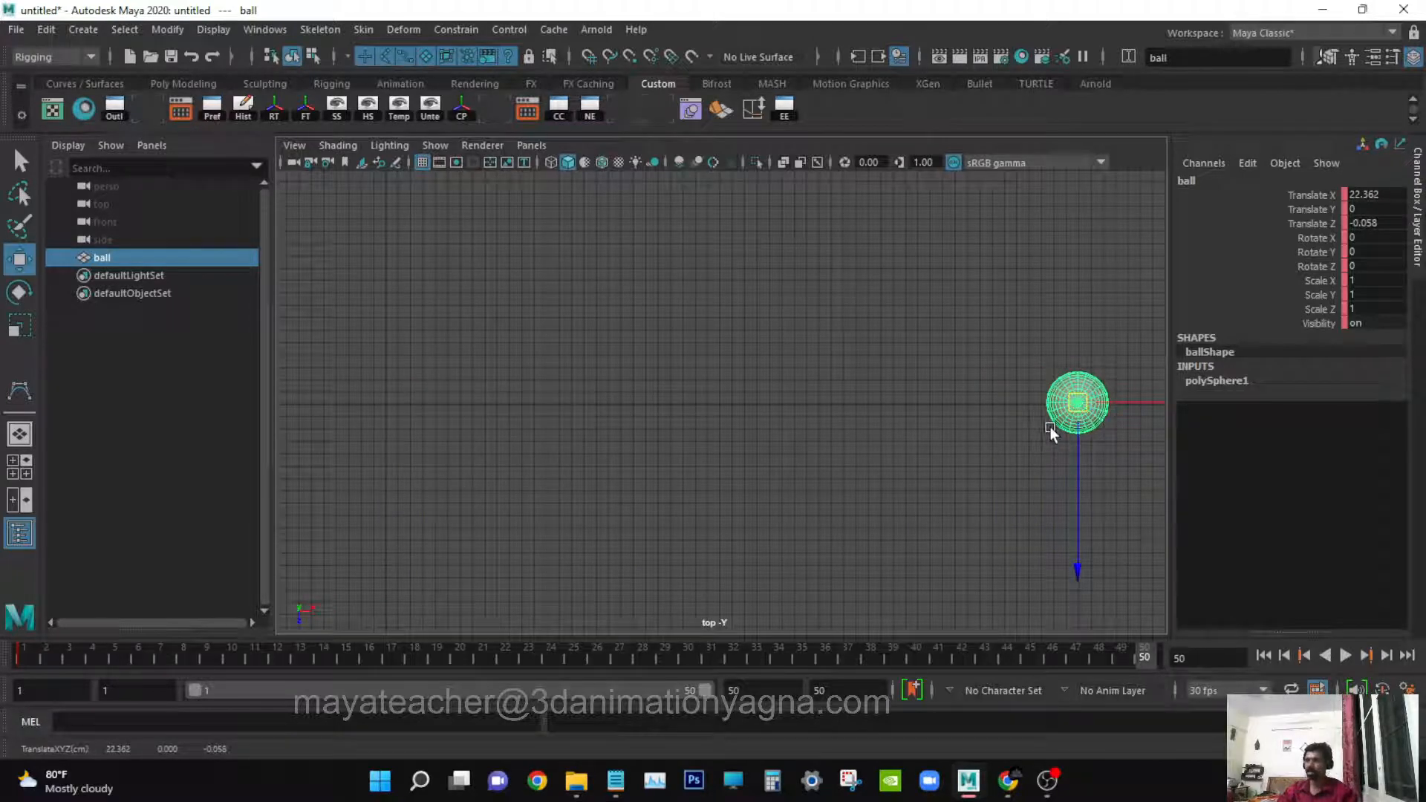
{"action": "key", "text": "s"}
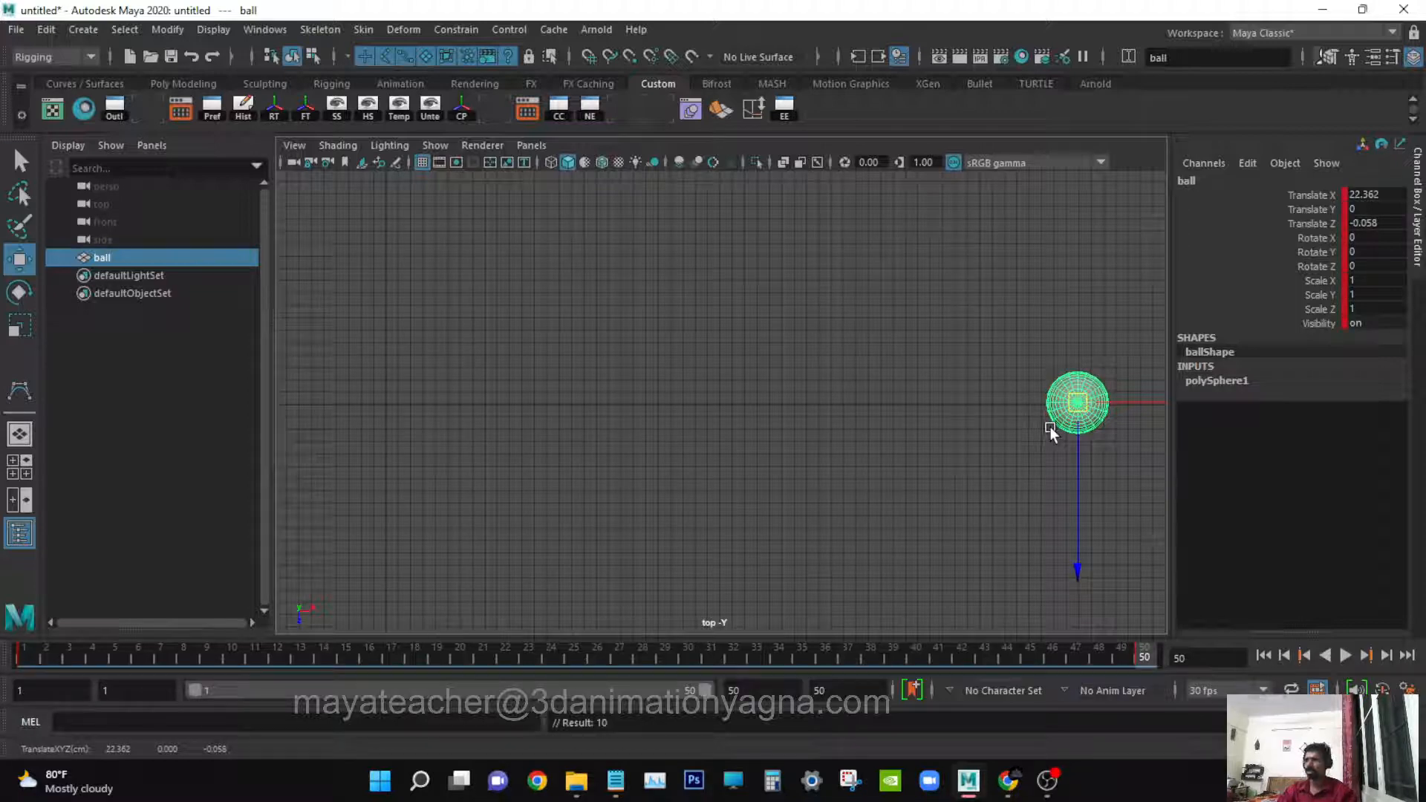
{"action": "key", "text": "q"}
- Scrub and play the animation between frames 1 and 50 to review the ball's motion
{"action": "left_click", "coordinate": [1096, 654]}
{"action": "left_click_drag", "start_coordinate": [1097, 653], "coordinate": [23, 655]}
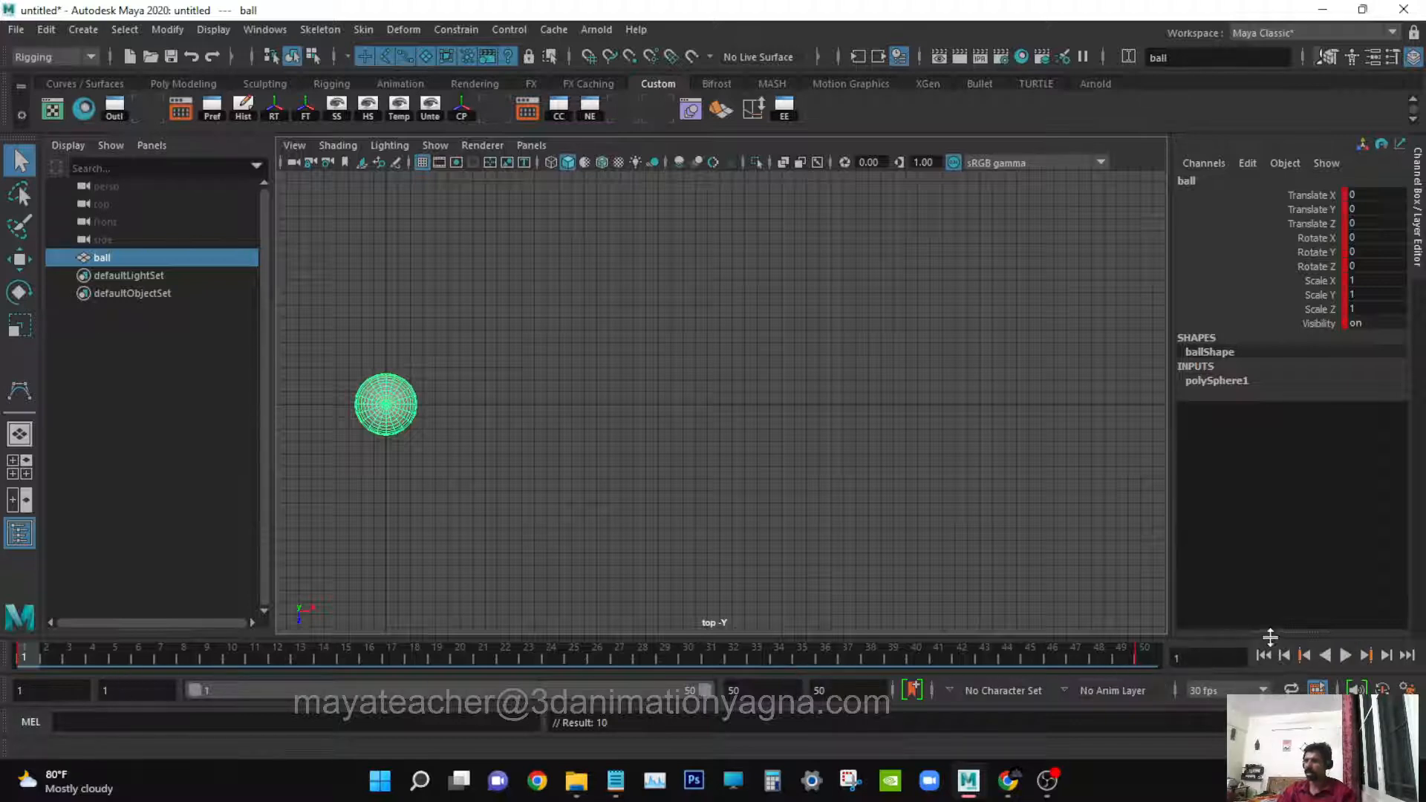
{"action": "left_click", "coordinate": [1346, 656]}
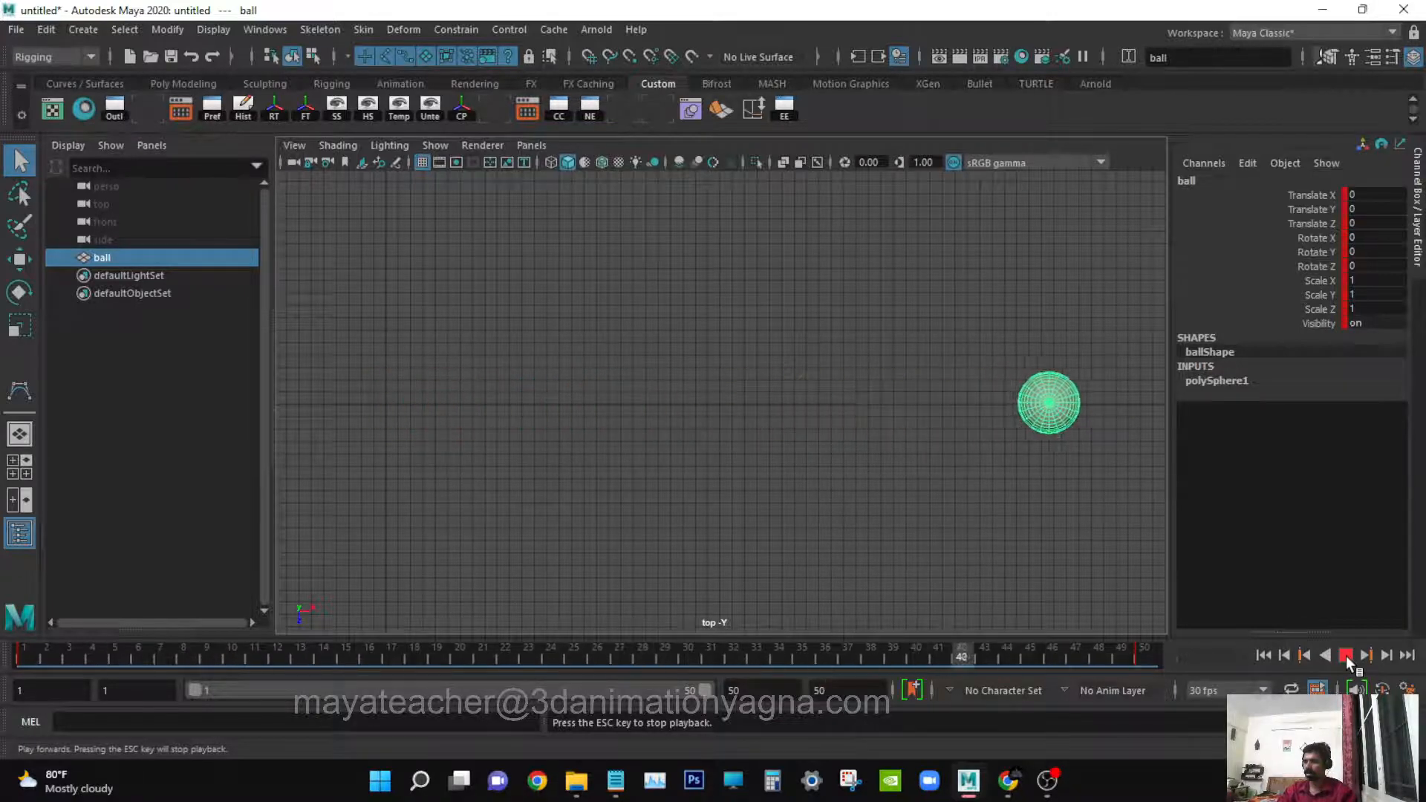
{"action": "left_click", "coordinate": [1345, 655]}
{"action": "left_click_drag", "start_coordinate": [230, 650], "coordinate": [23, 654]}
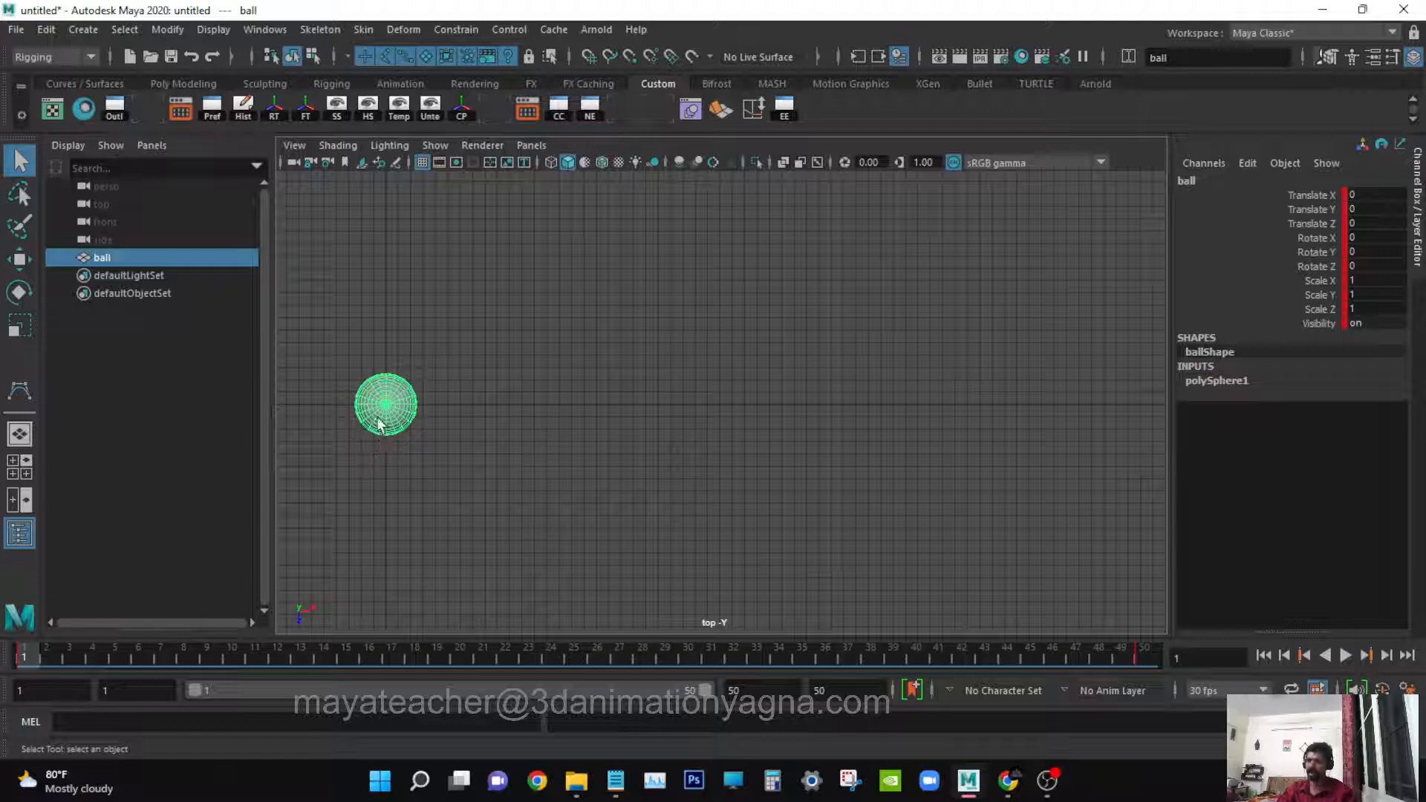
{"action": "left_click_drag", "start_coordinate": [266, 658], "coordinate": [1142, 666]}
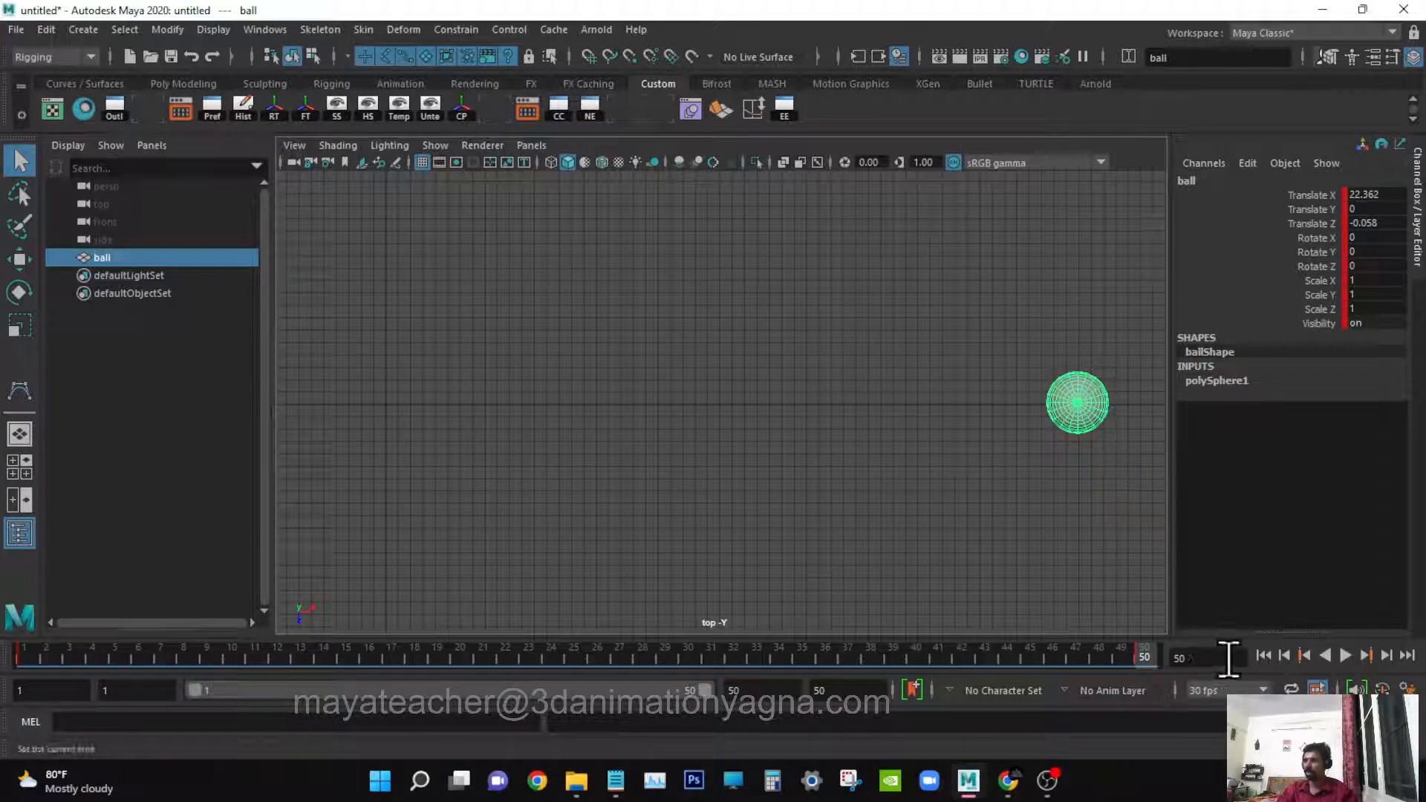
- Return to frame 1 and play the animation through to frame 50 to review the ball's movement
{"action": "left_click", "coordinate": [1263, 656]}
{"action": "left_click", "coordinate": [1346, 655]}
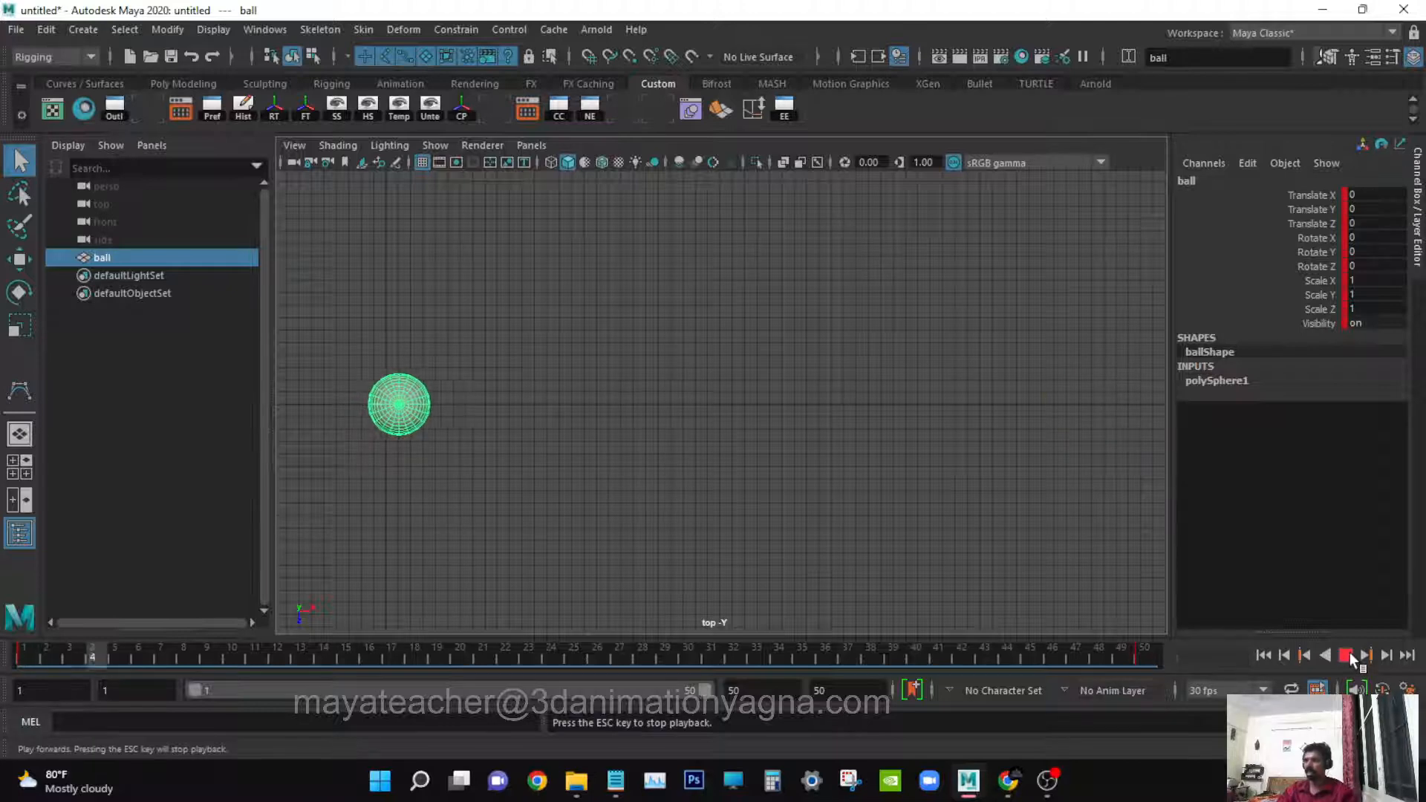
{"action": "left_click", "coordinate": [1346, 655]}
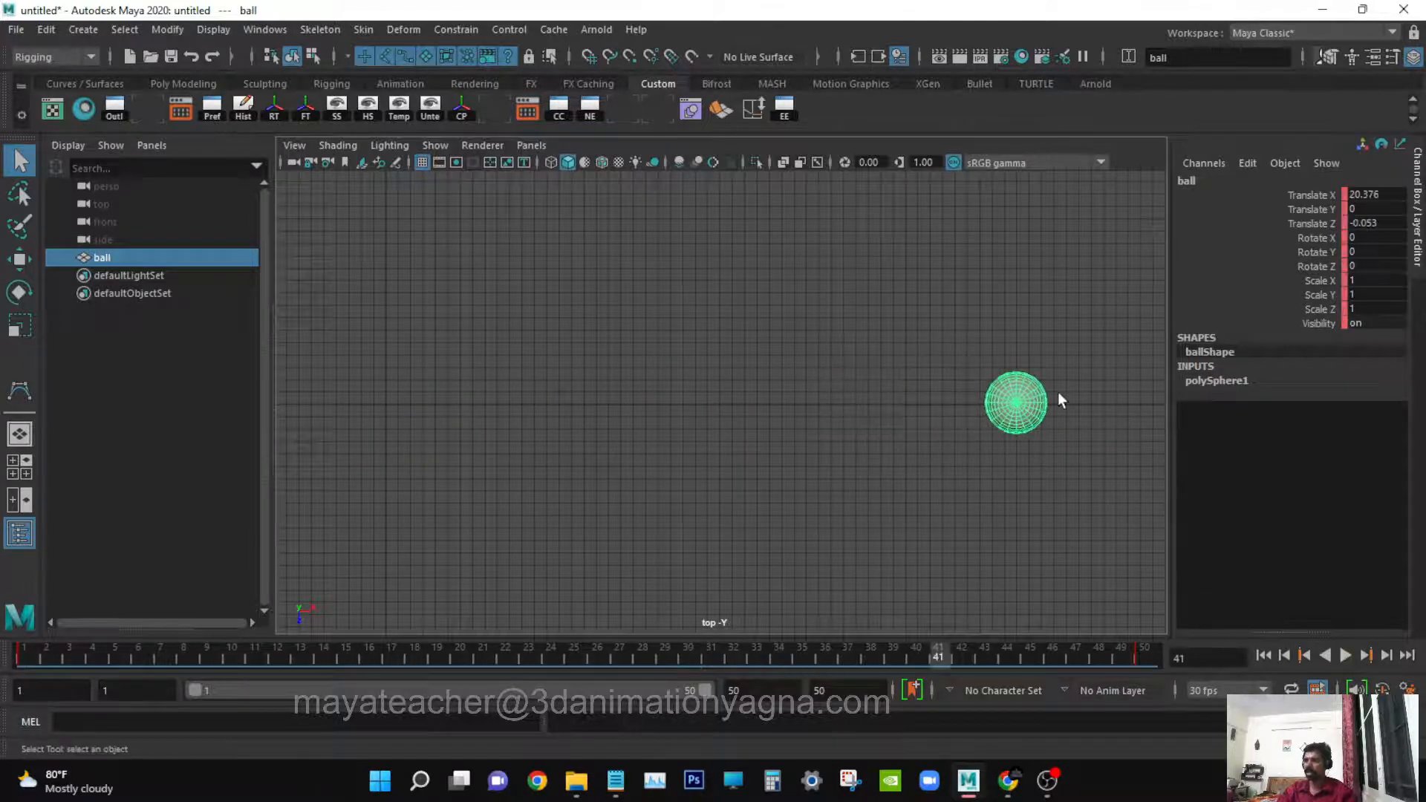
{"action": "key", "text": "alt+v"}
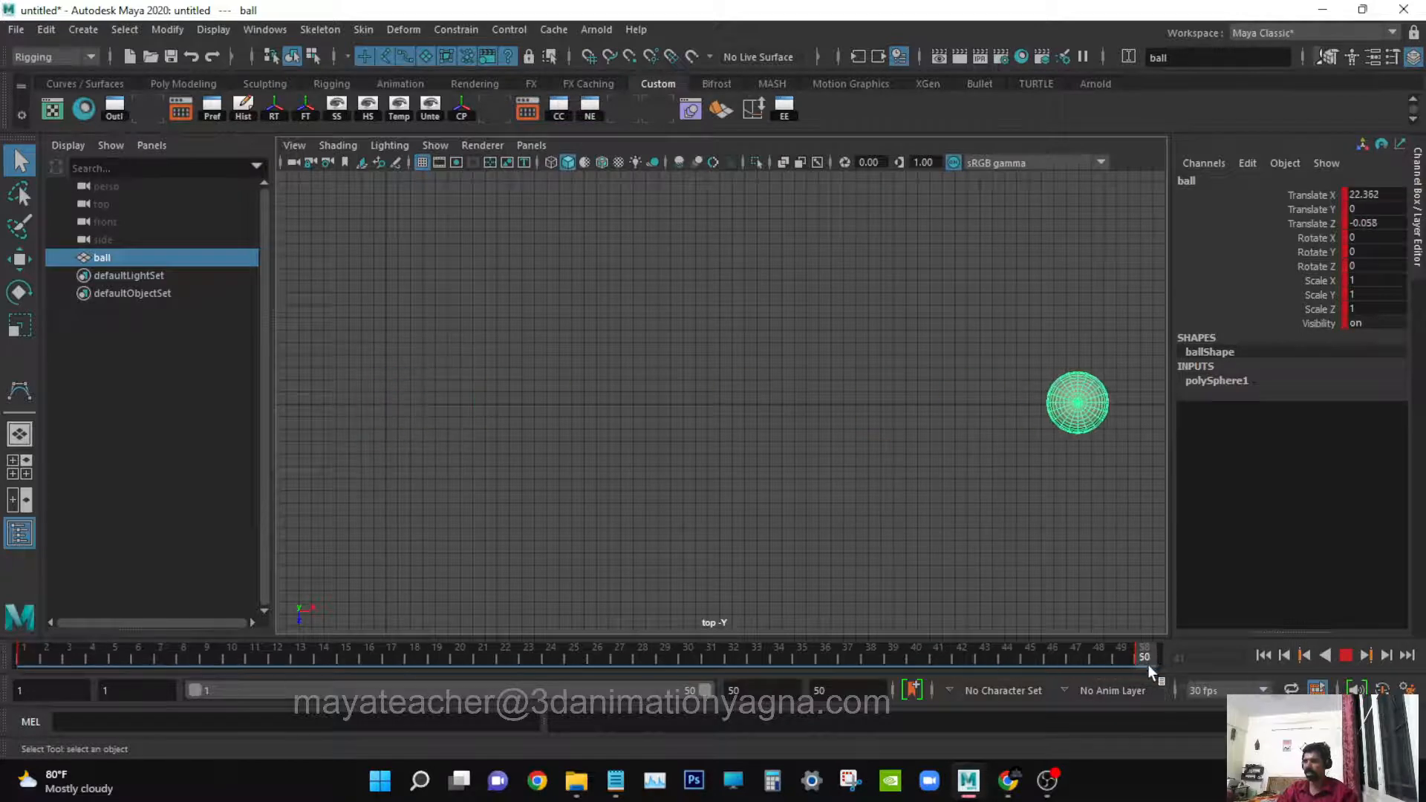
{"action": "key", "text": "alt+v"}
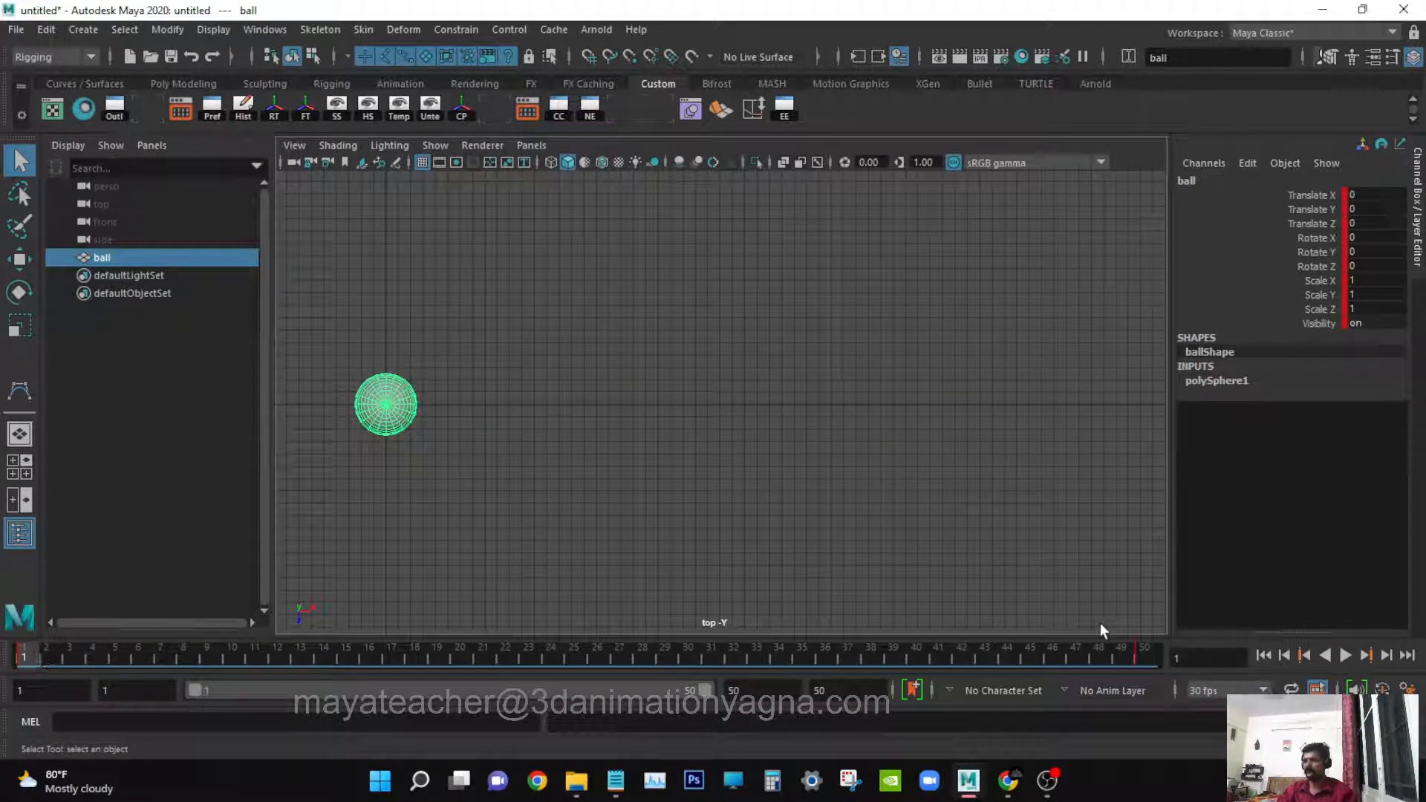
- At frame 20, move the ball along Z to about -6.7 in the top view and key its transform channels
{"action": "middle_click_drag", "start_coordinate": [611, 427], "coordinate": [600, 426], "text": "alt"}
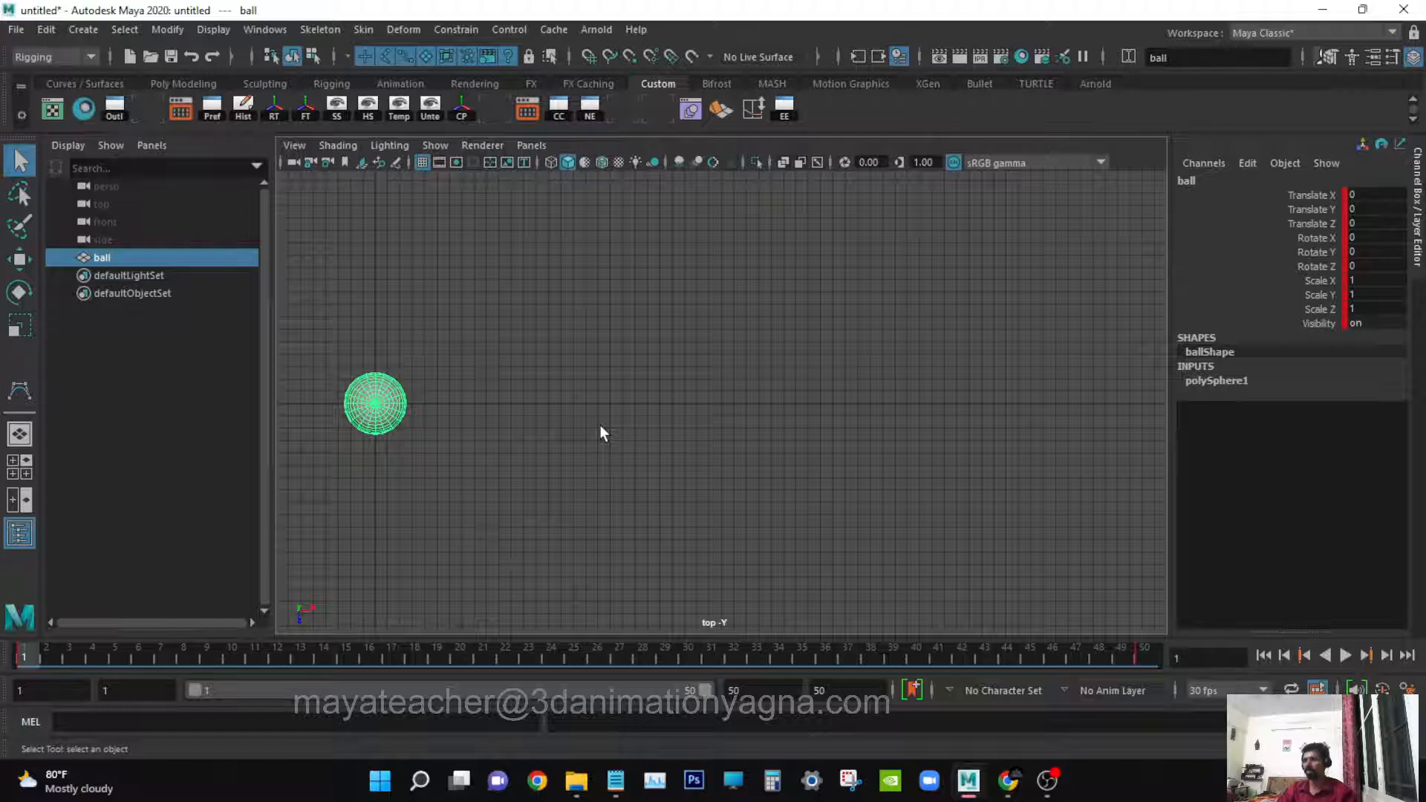
{"action": "middle_click_drag", "start_coordinate": [408, 535], "coordinate": [414, 555], "text": "alt"}
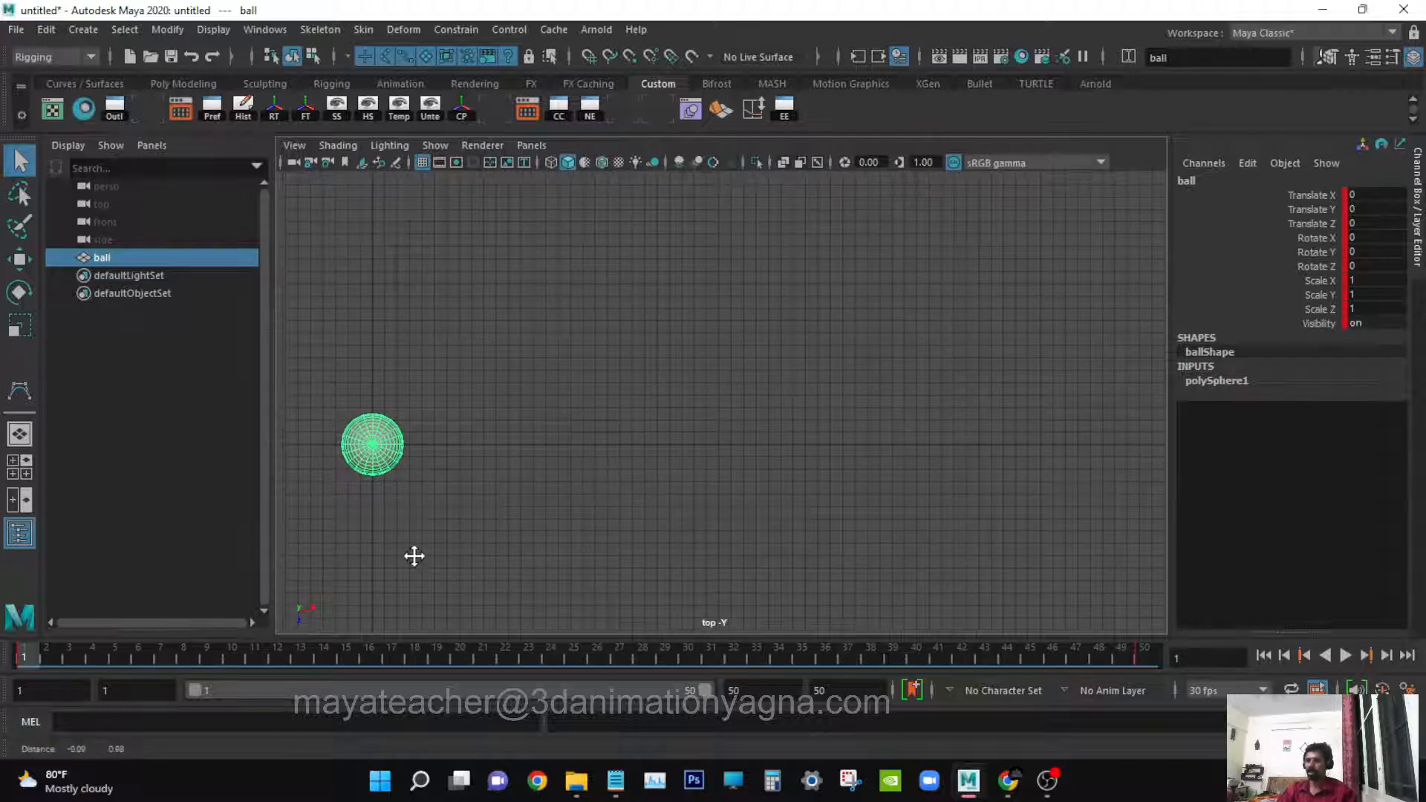
{"action": "left_click_drag", "start_coordinate": [58, 654], "coordinate": [460, 662]}
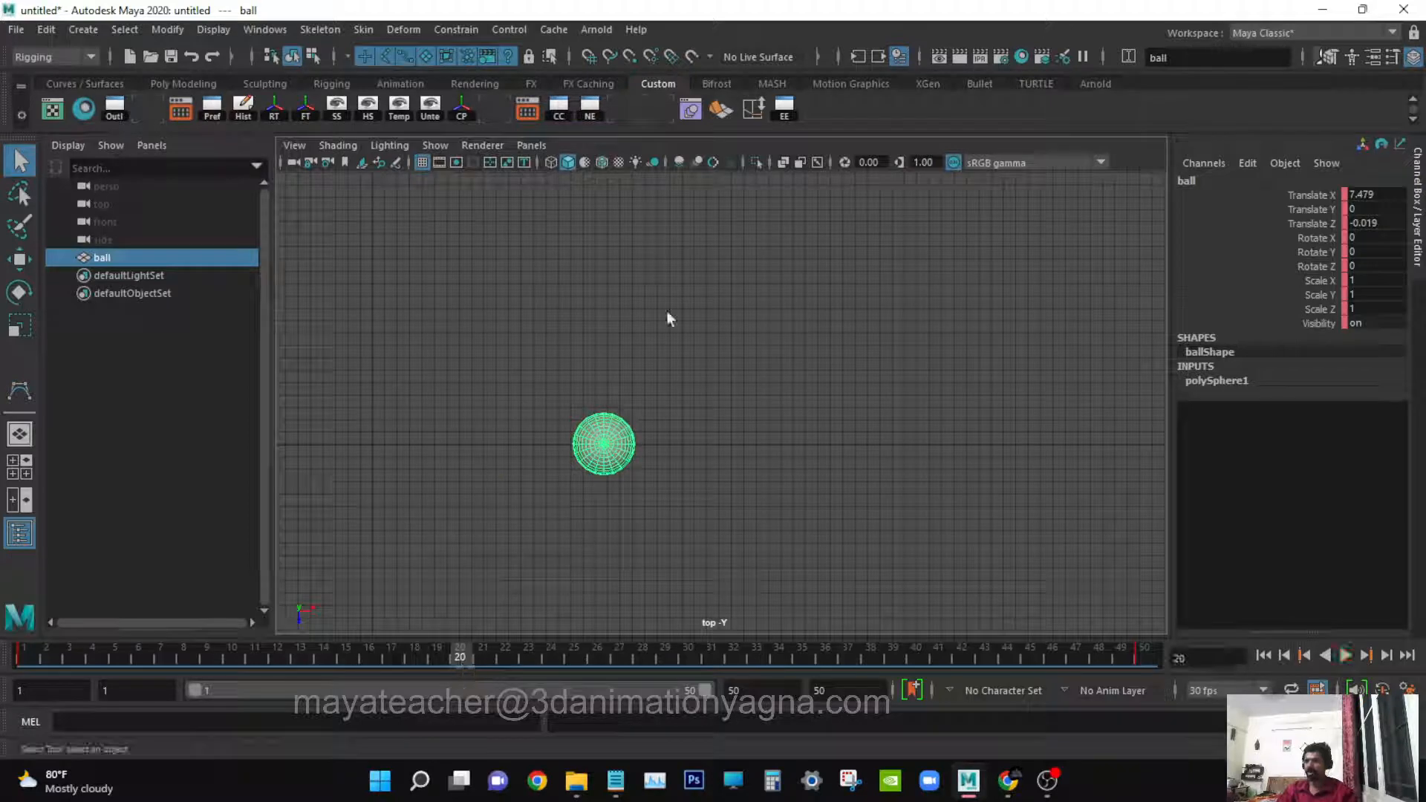
{"action": "key", "text": "w"}
{"action": "left_click_drag", "start_coordinate": [603, 446], "coordinate": [1085, 444]}
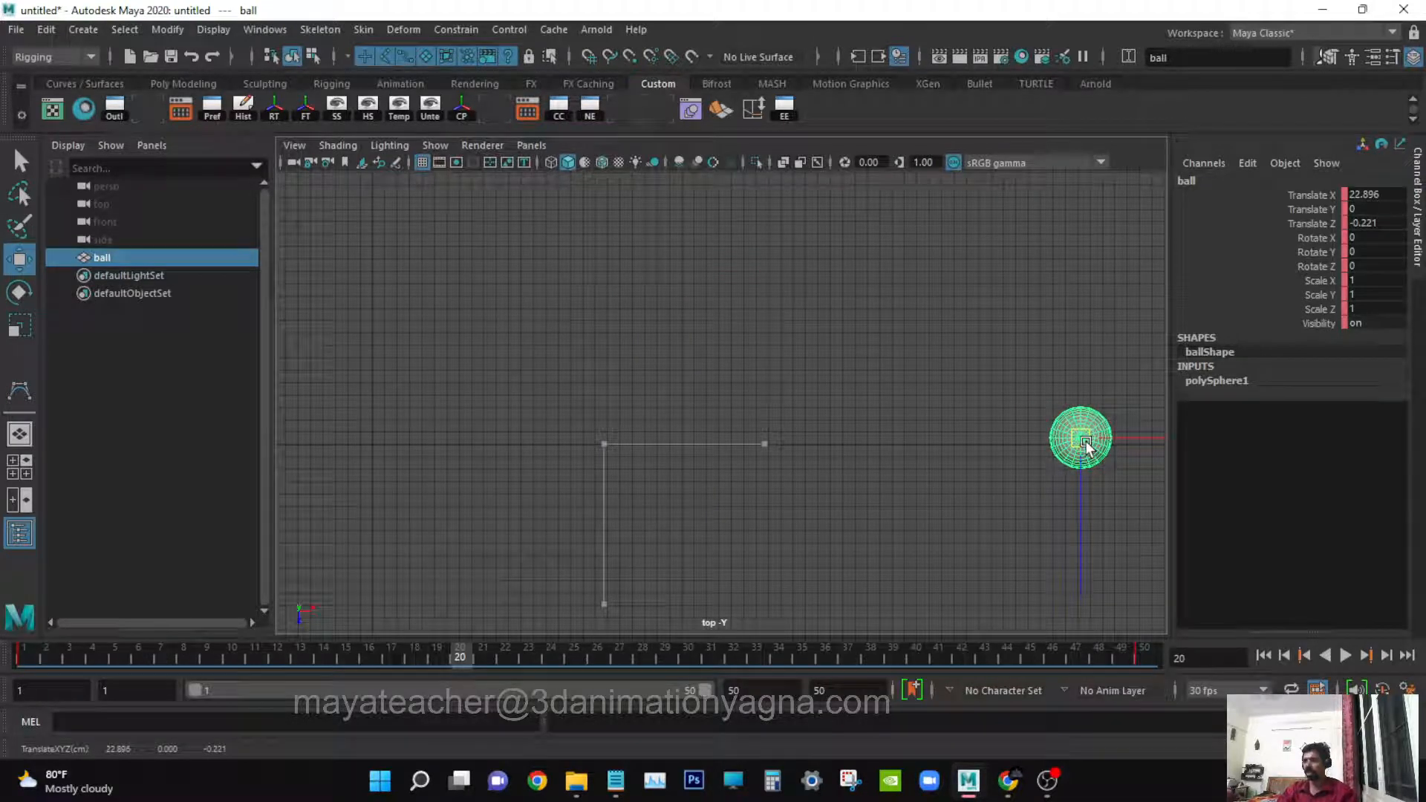
{"action": "key", "text": "ctrl+z"}
{"action": "left_click_drag", "start_coordinate": [214, 659], "coordinate": [462, 662]}
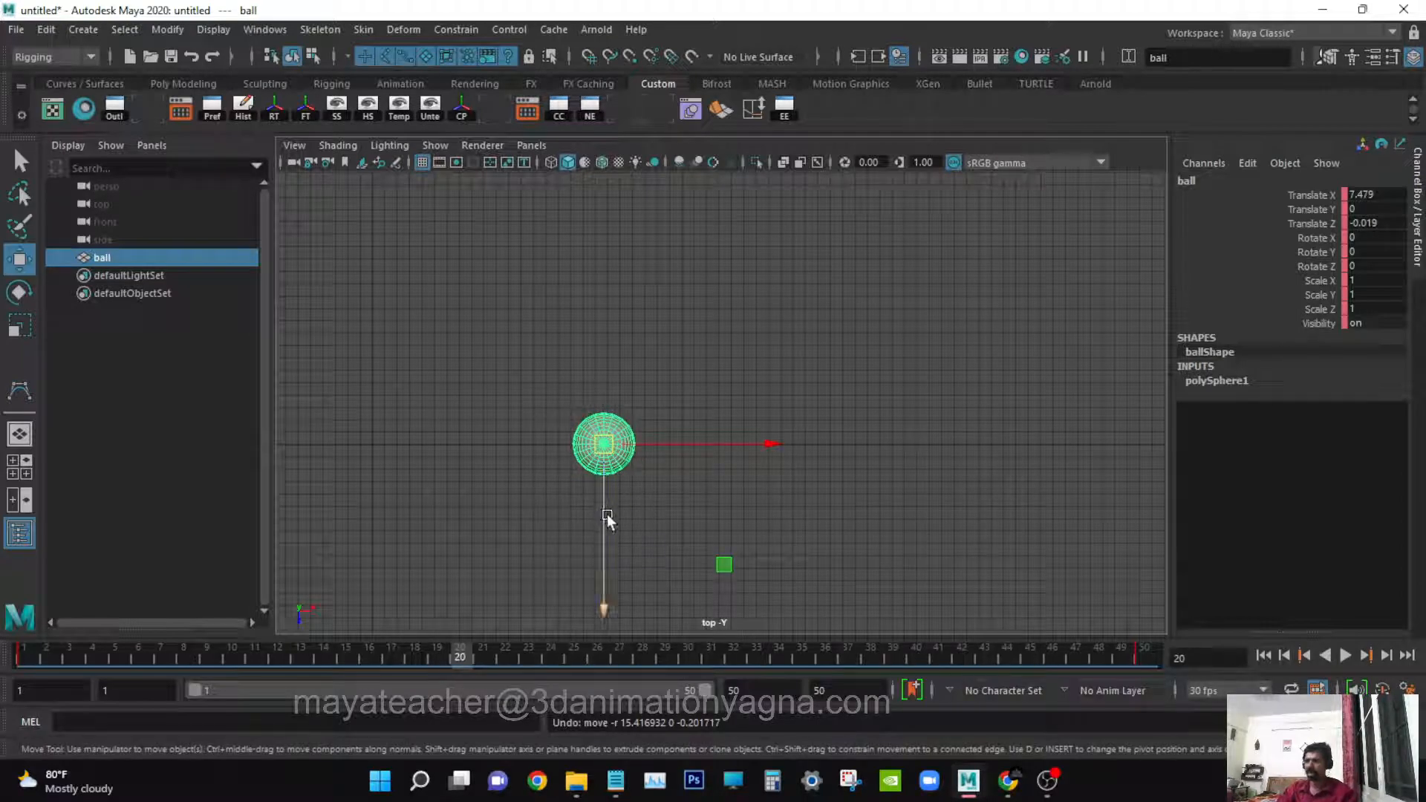
{"action": "left_click_drag", "start_coordinate": [607, 515], "coordinate": [621, 307]}
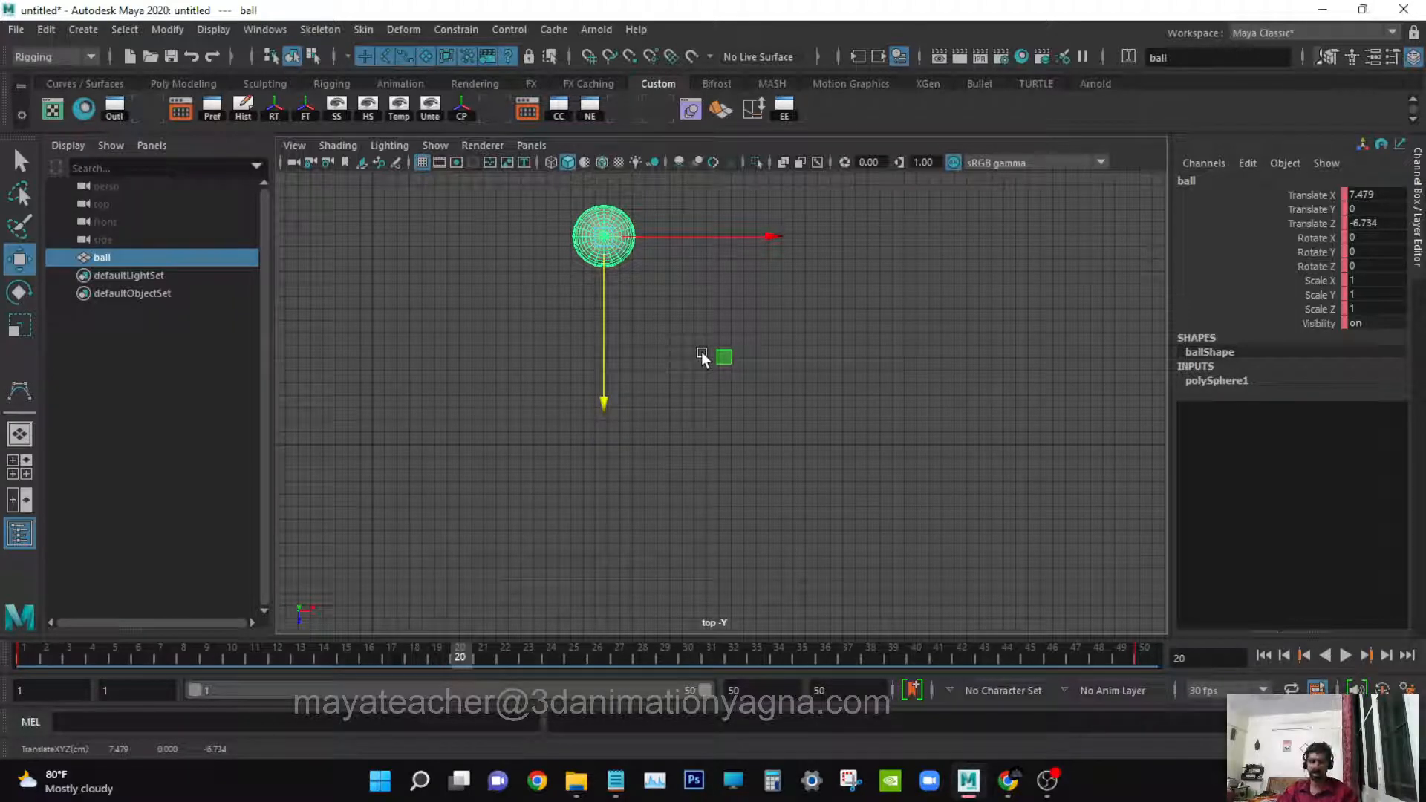
{"action": "key", "text": "s"}
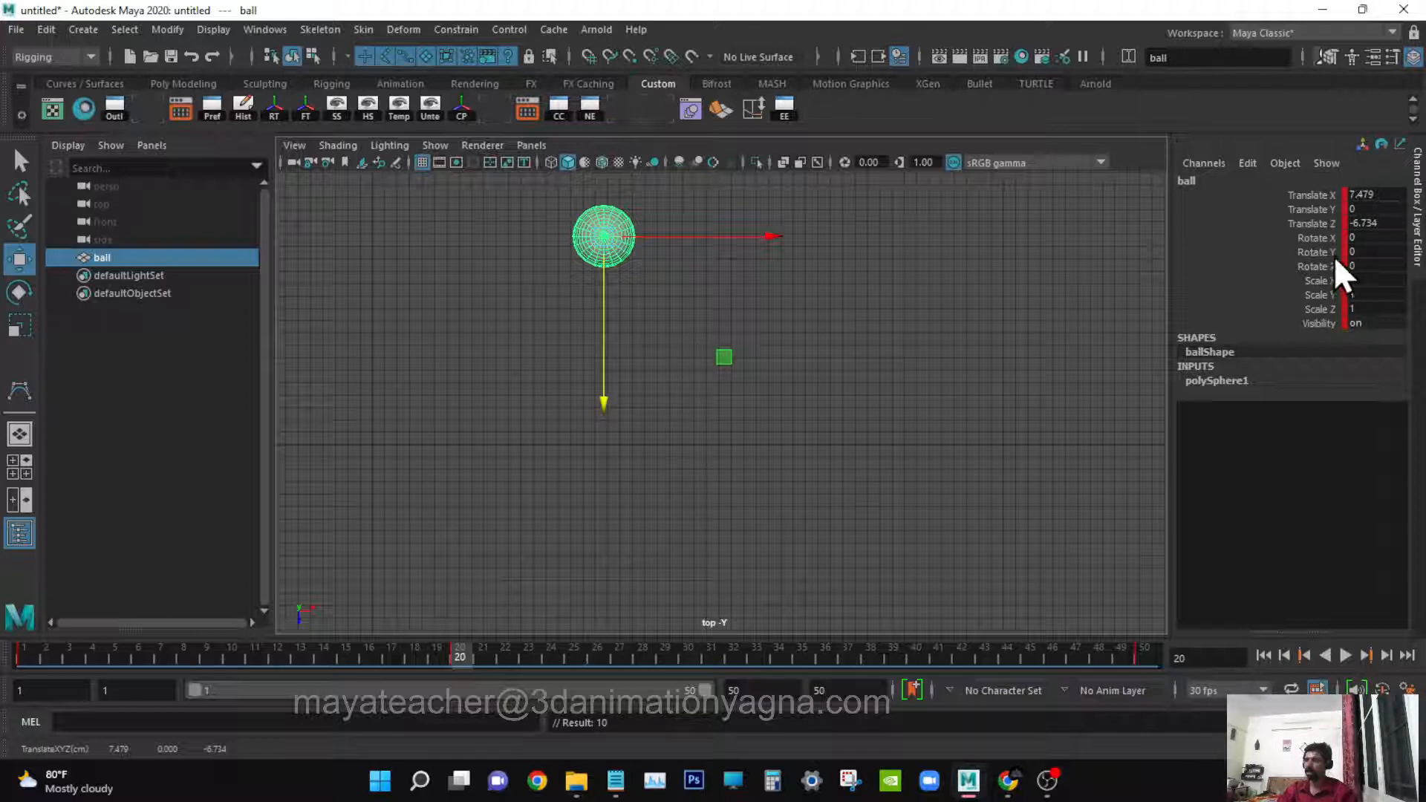
{"action": "key", "text": "q"}
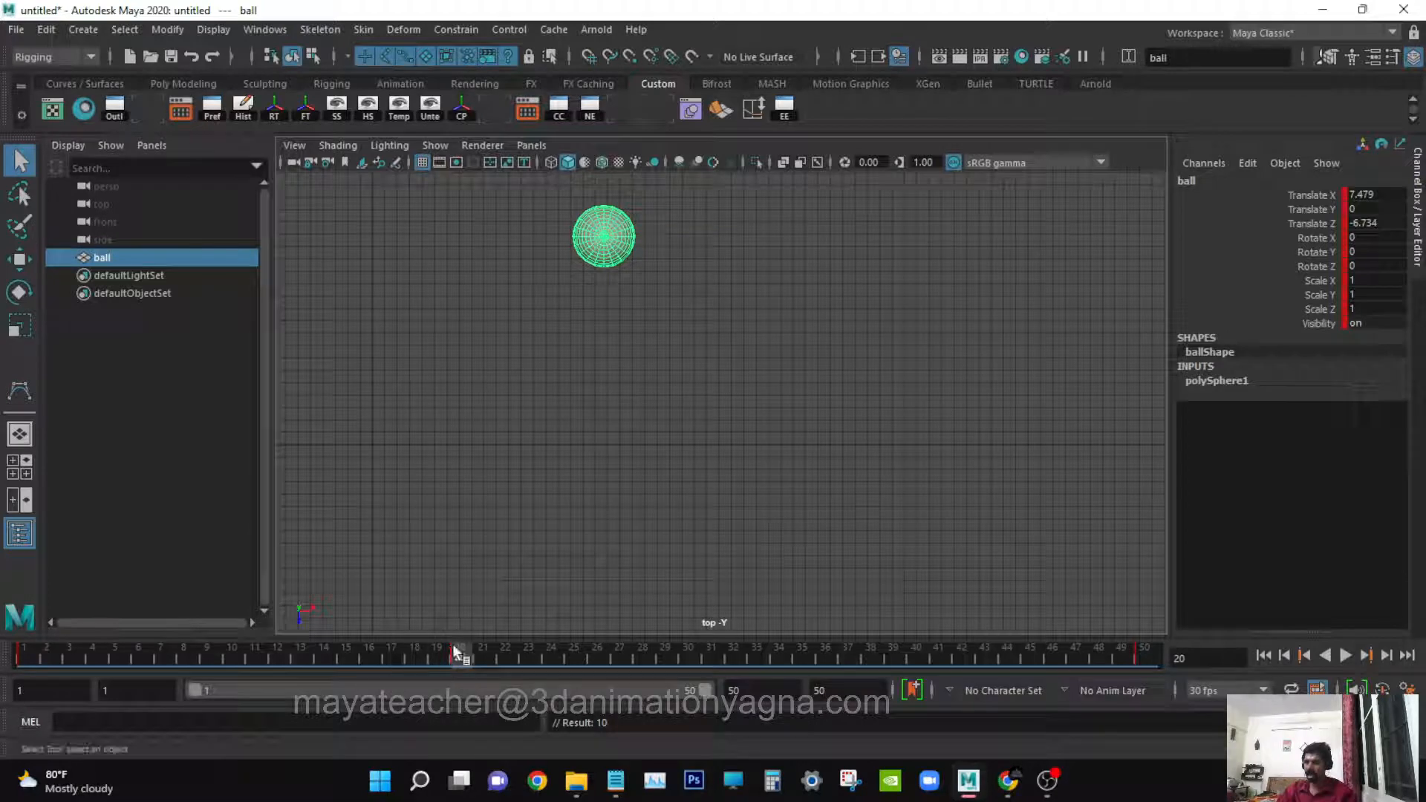
- Play the animation from frame 1 to check the ball's path through the frame 20 key
{"action": "left_click", "coordinate": [1263, 656]}
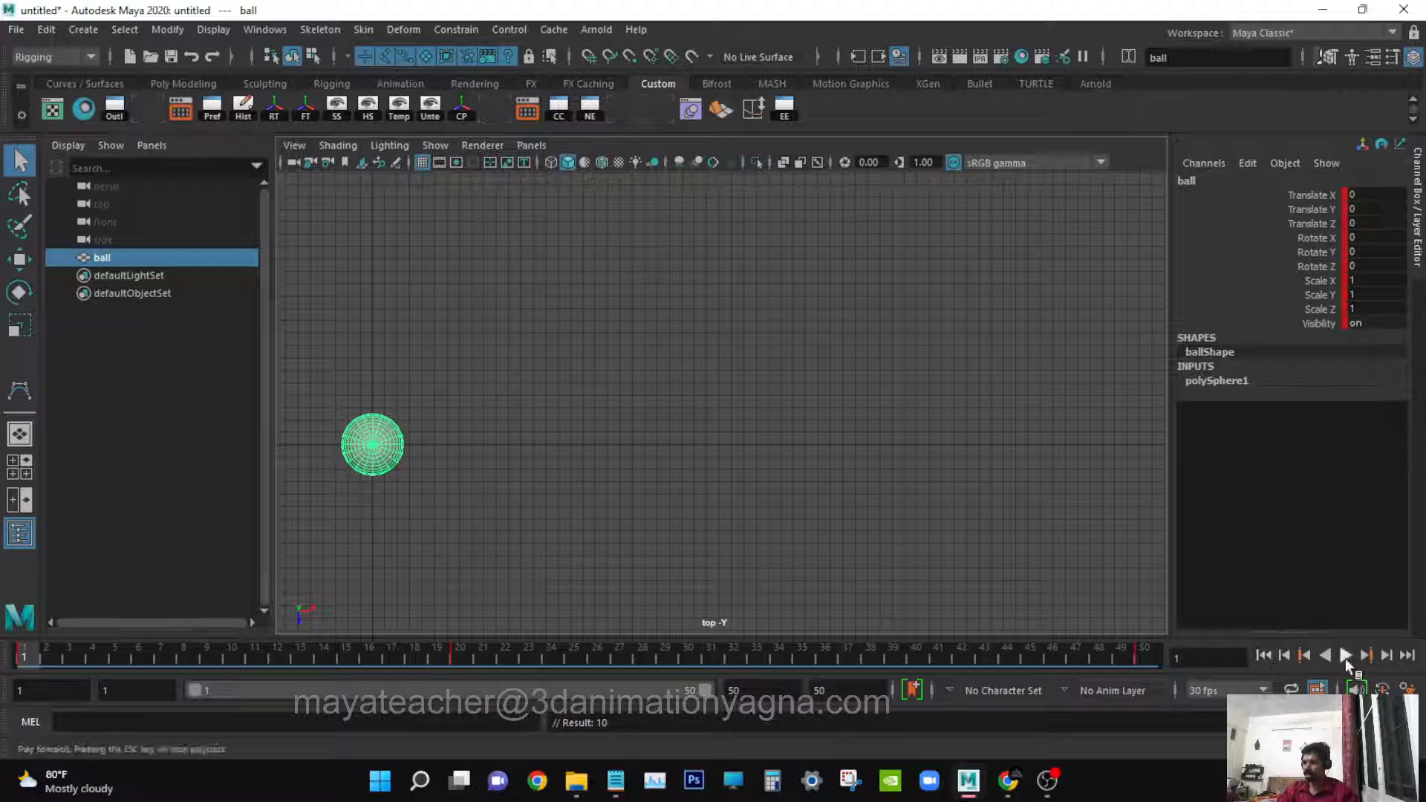
{"action": "left_click", "coordinate": [1345, 656]}
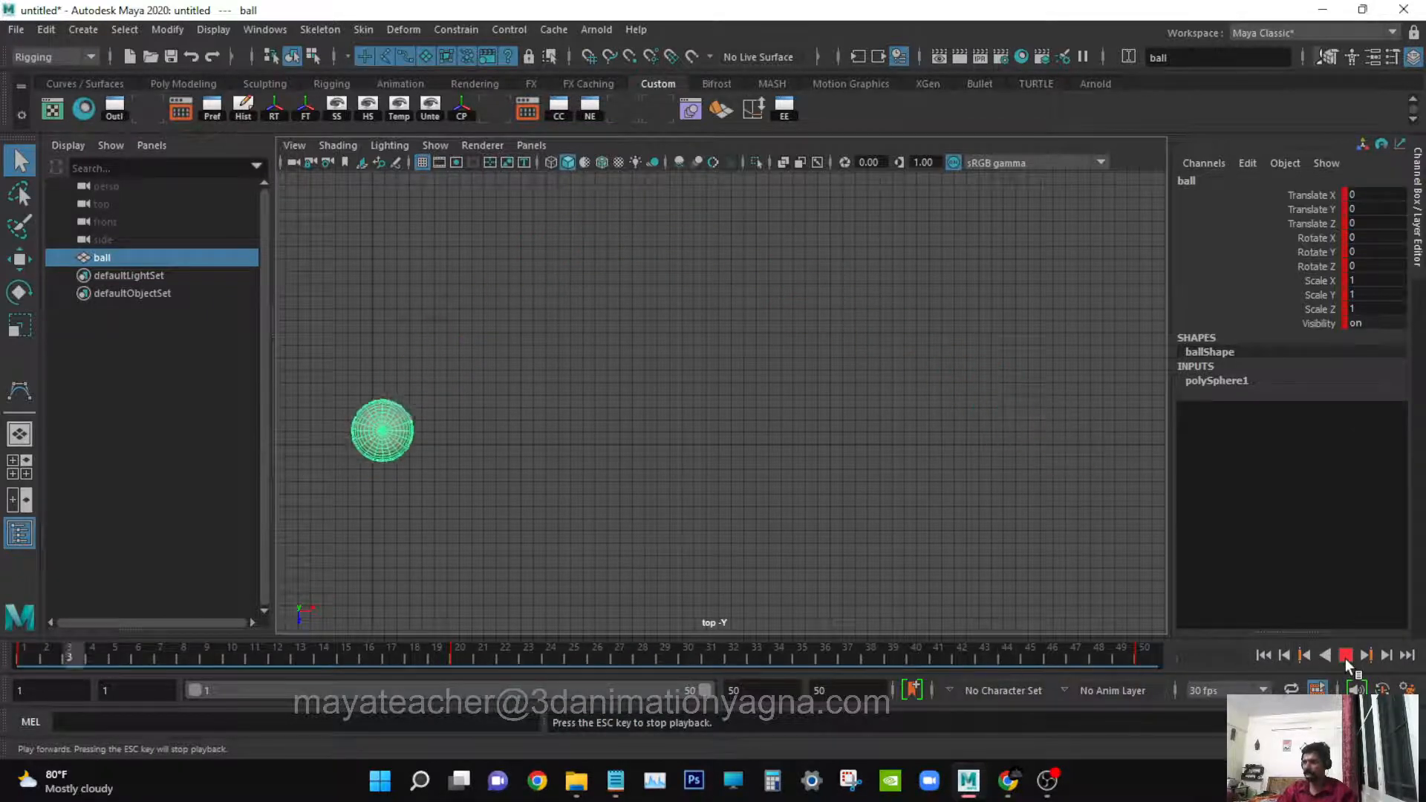
{"action": "left_click", "coordinate": [1346, 657]}
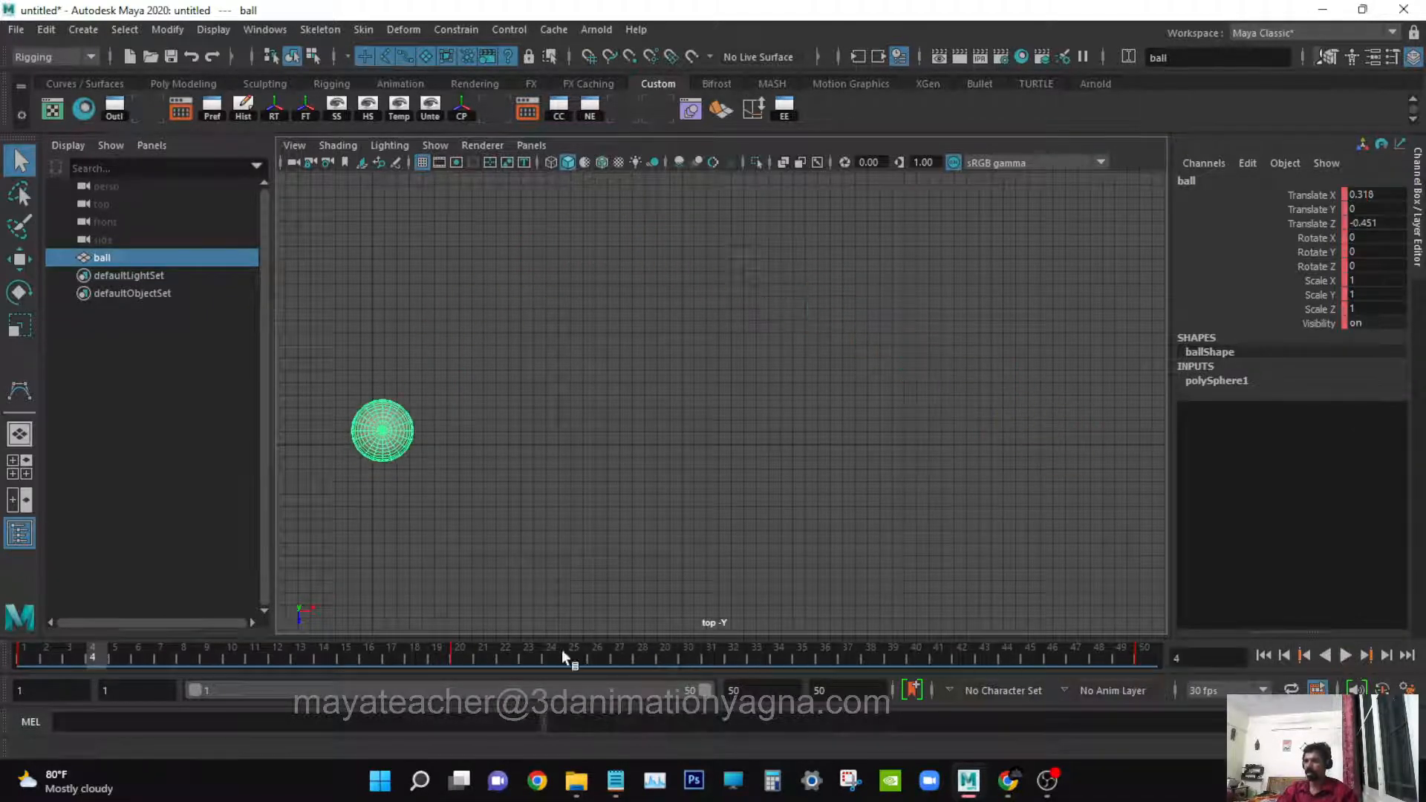
- At frame 35, move the ball to about X 17.0 and Z 5.3 and key its transform channels
{"action": "left_click_drag", "start_coordinate": [509, 659], "coordinate": [793, 661]}
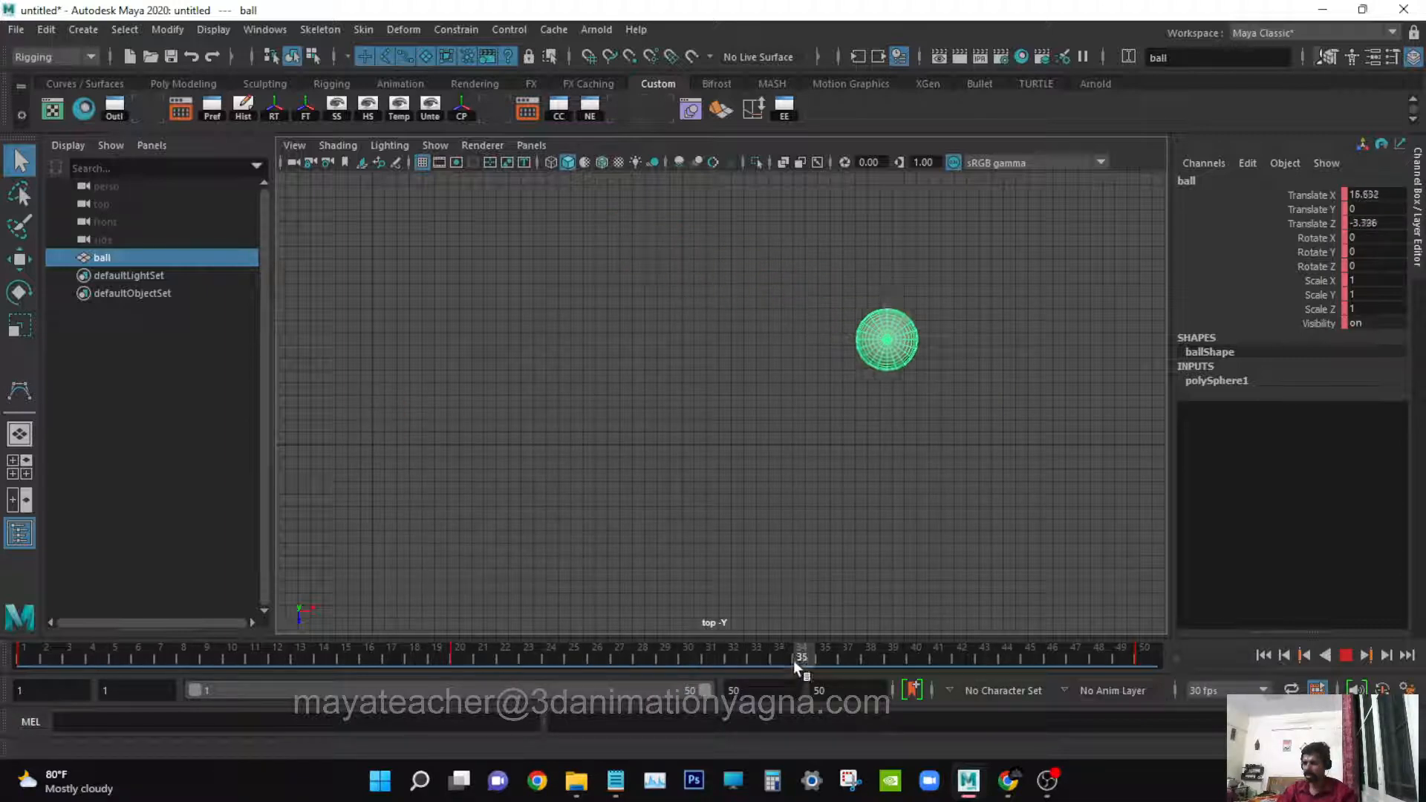
{"action": "key", "text": "w"}
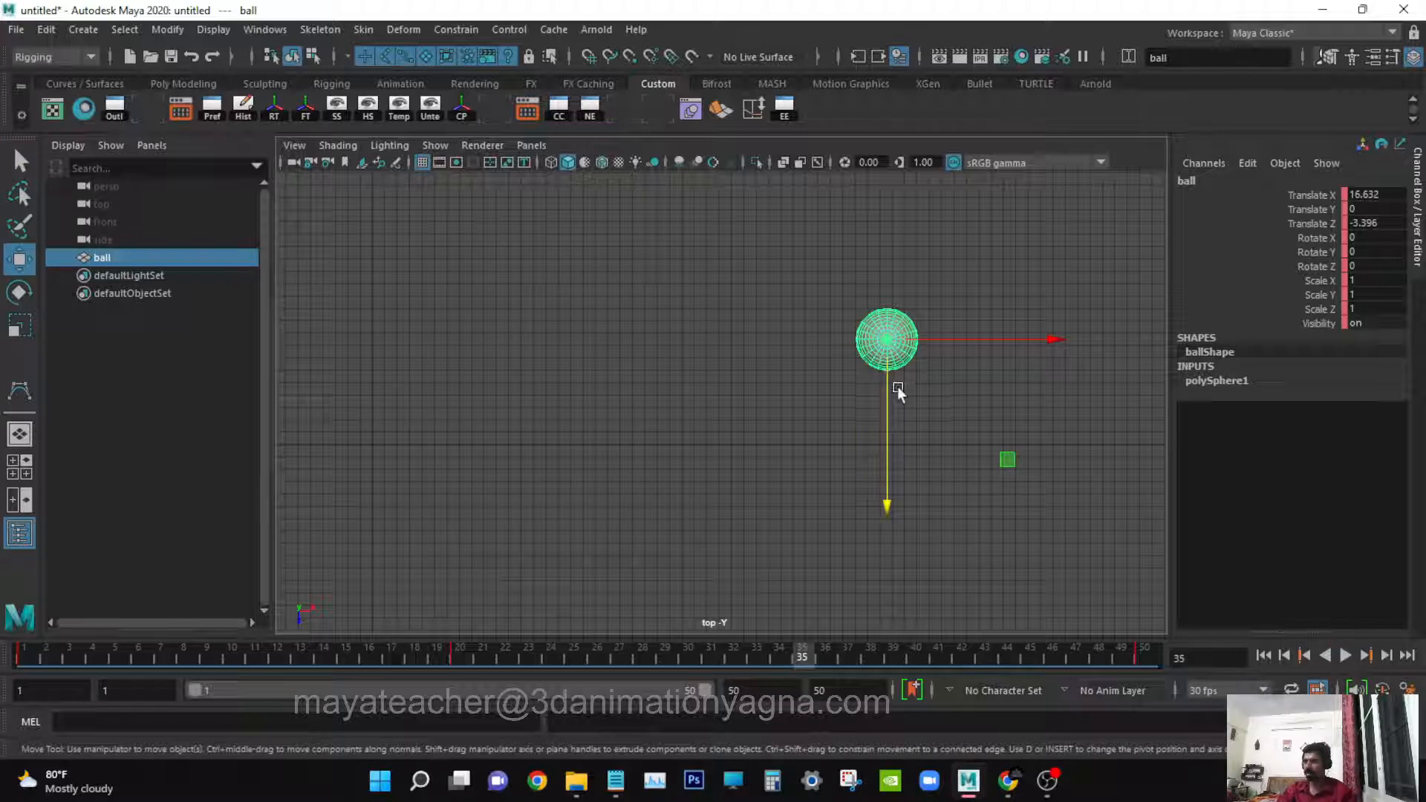
{"action": "left_click_drag", "start_coordinate": [890, 431], "coordinate": [891, 692]}
{"action": "middle_click_drag", "start_coordinate": [949, 493], "coordinate": [949, 442], "text": "alt"}
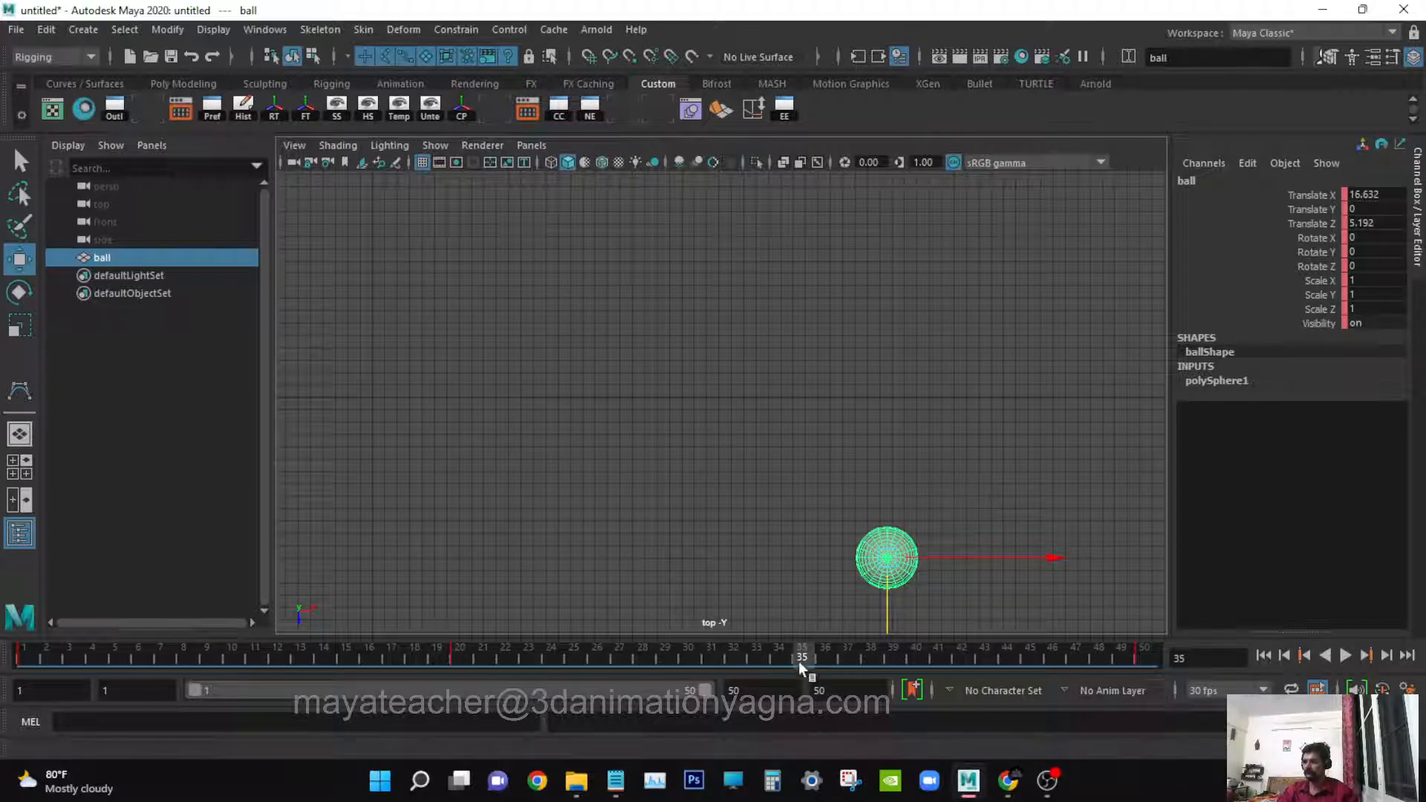
{"action": "left_click_drag", "start_coordinate": [889, 560], "coordinate": [905, 564]}
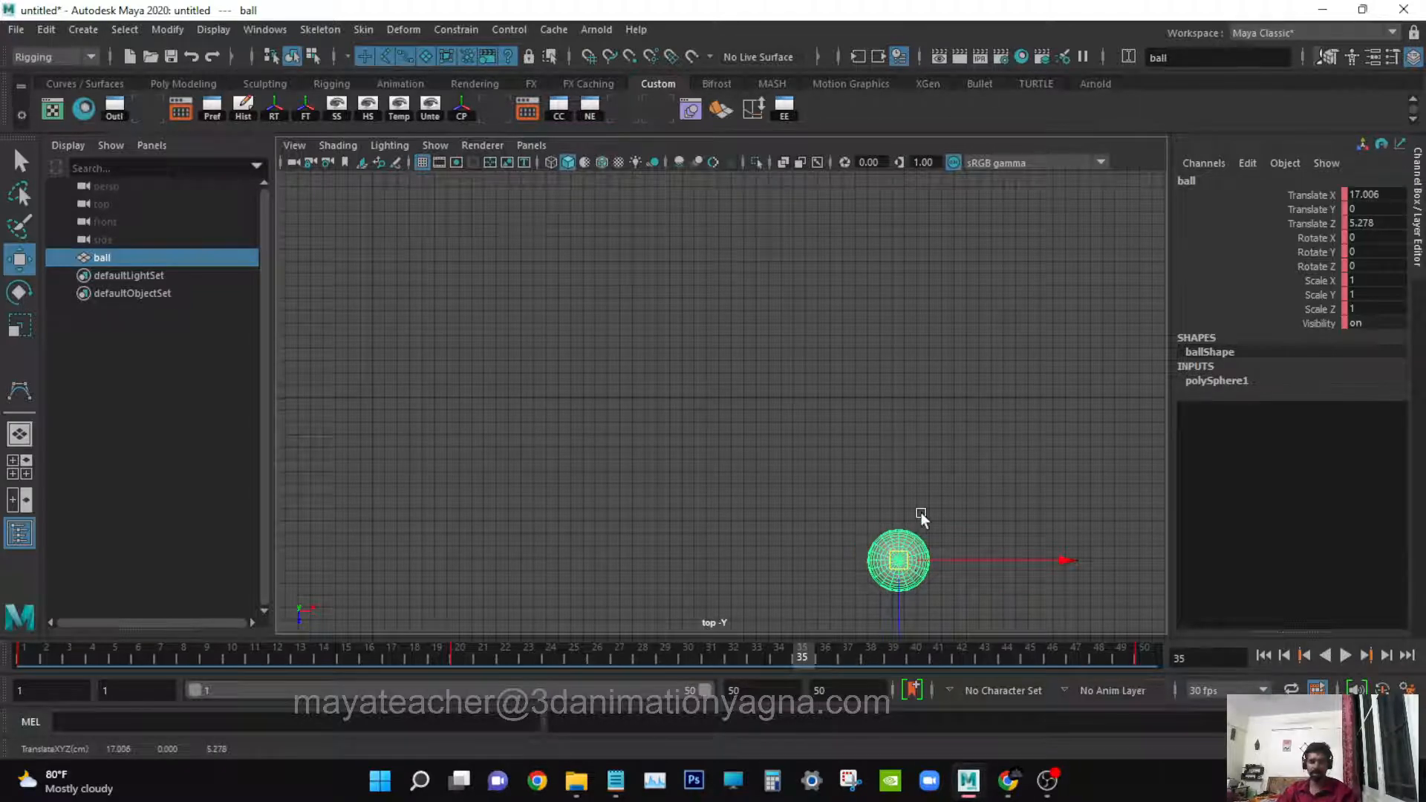
{"action": "middle_click_drag", "start_coordinate": [921, 519], "coordinate": [916, 481], "text": "alt"}
{"action": "key", "text": "s"}
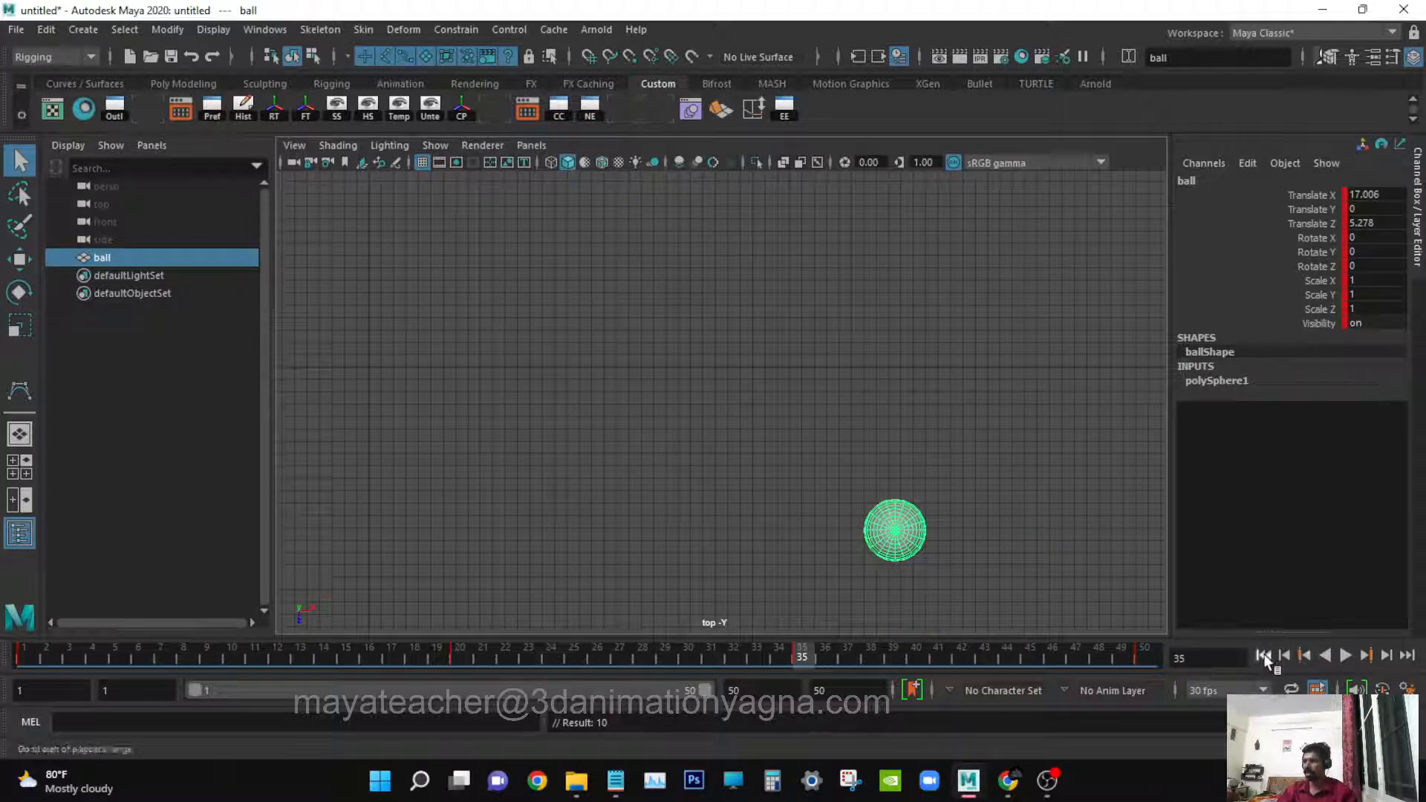
- Play the animation from the start to review the ball's wave-like path through frames 20 and 35
{"action": "left_click", "coordinate": [1263, 655]}
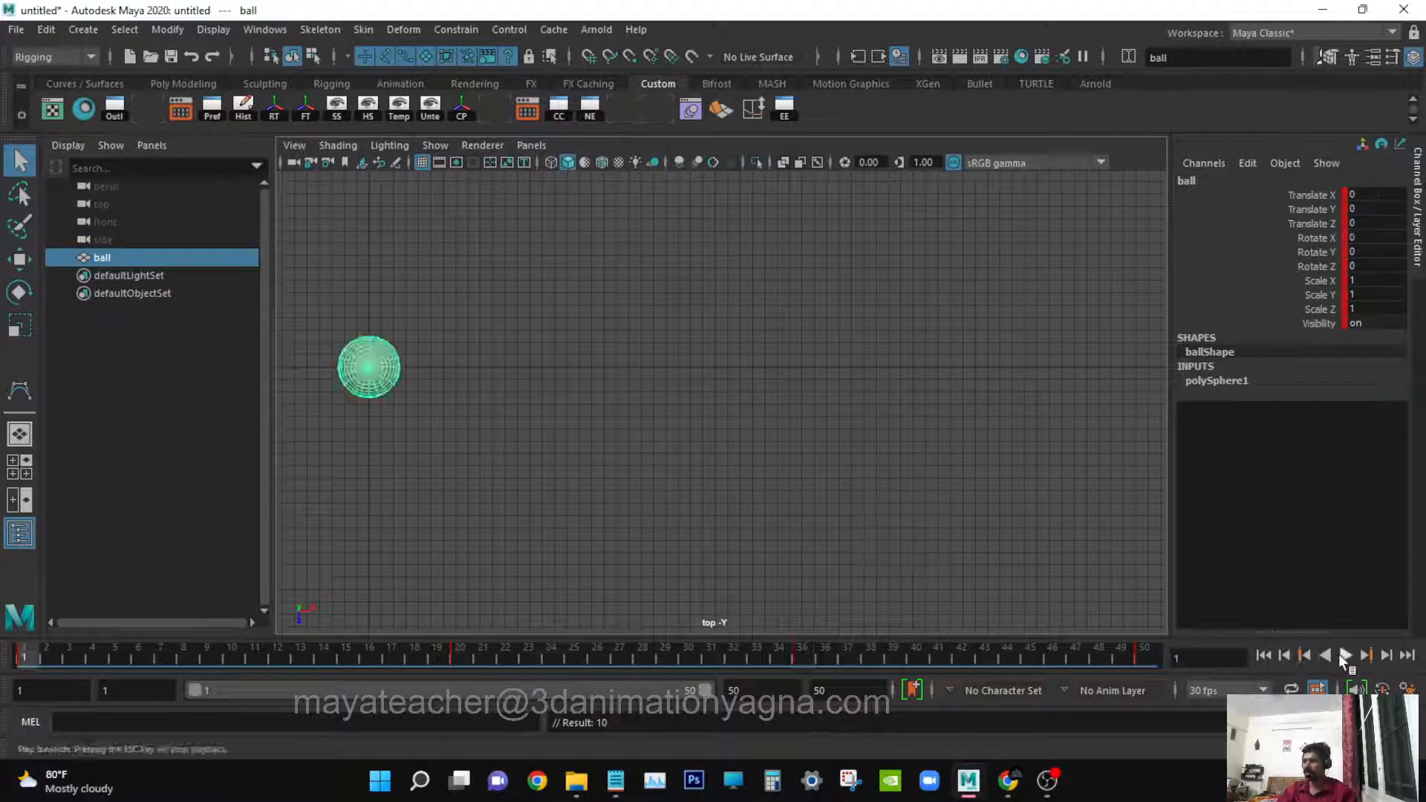
{"action": "left_click", "coordinate": [1345, 656]}
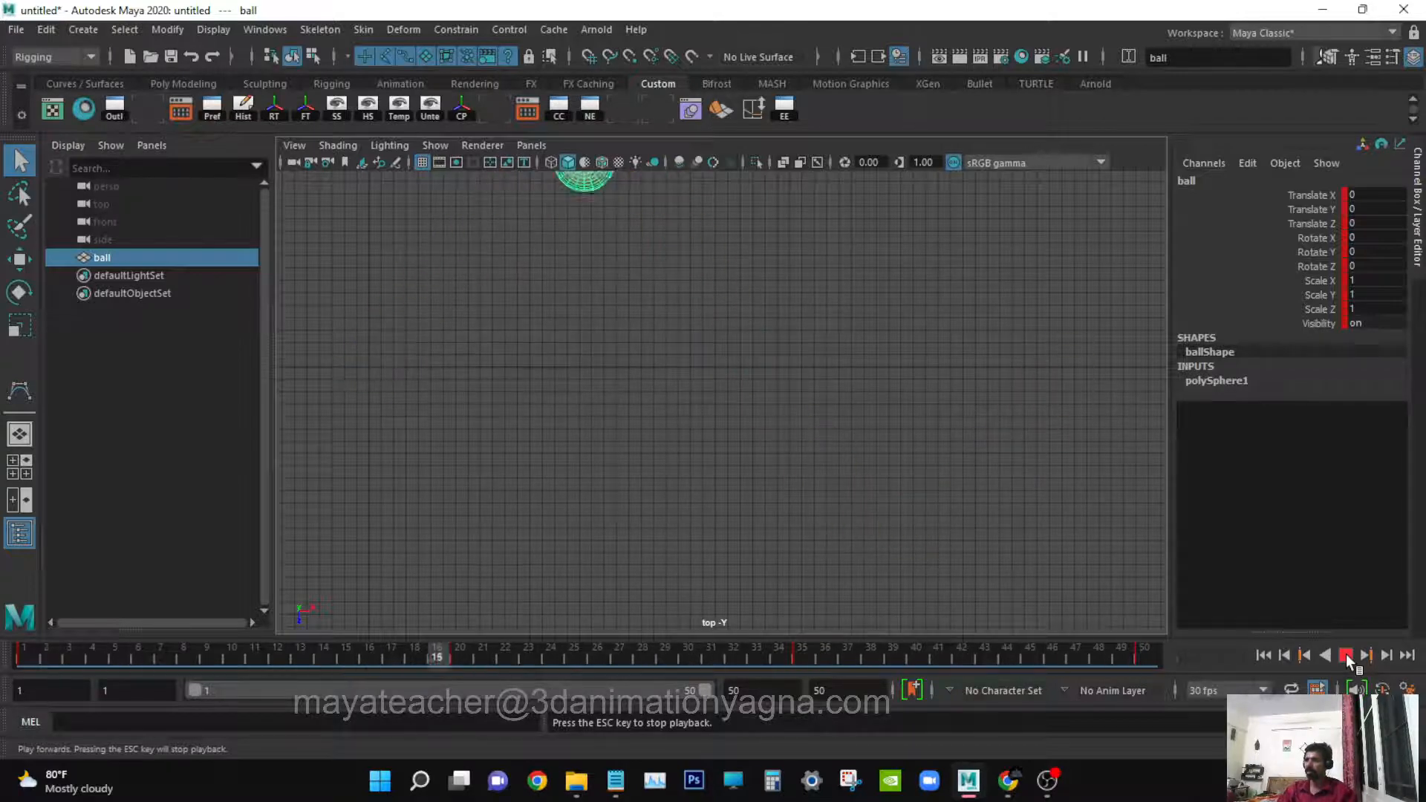
{"action": "left_click", "coordinate": [1346, 656]}
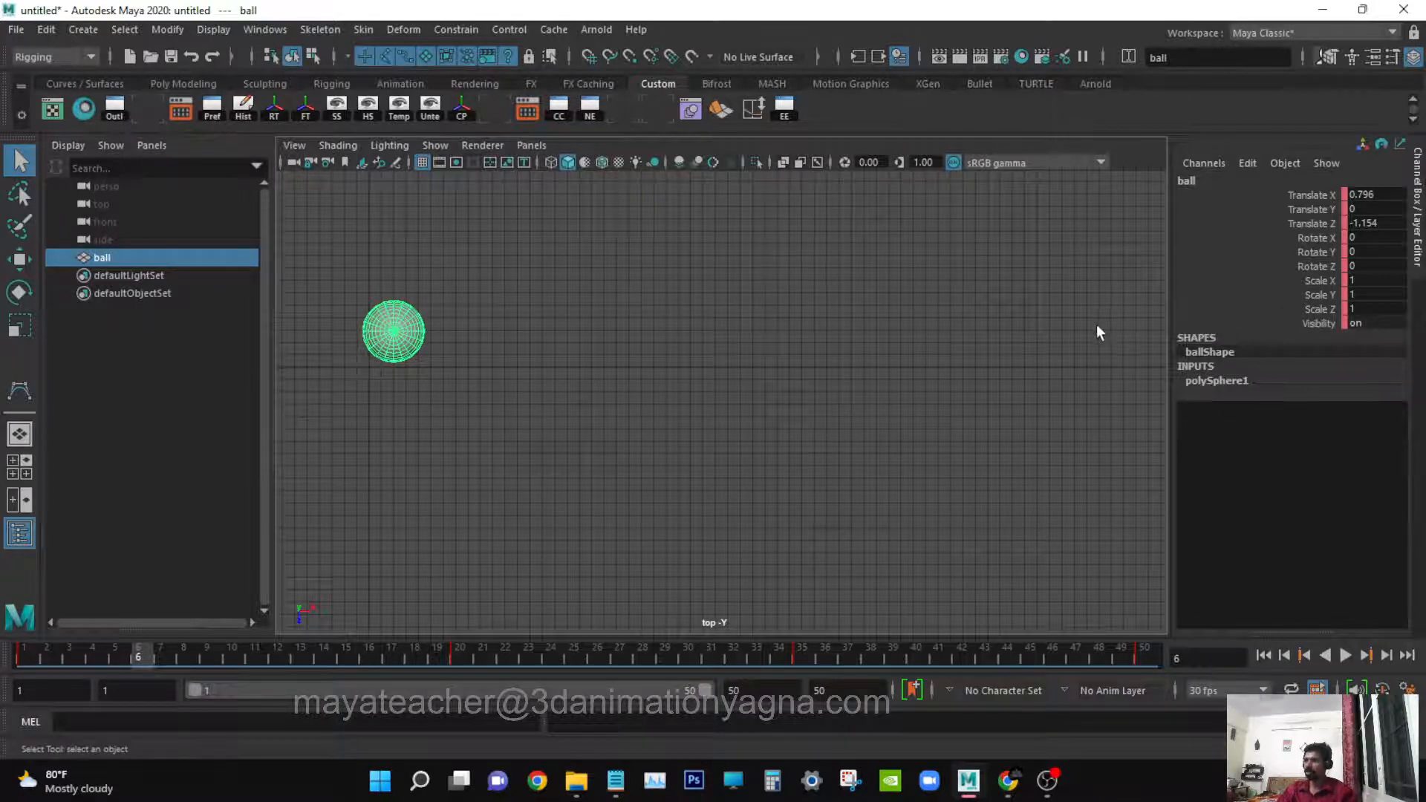
- At frame 20, reposition the ball to about X 7.7 and Z -6.1, key it again and play the animation
{"action": "middle_click_drag", "start_coordinate": [1097, 324], "coordinate": [1108, 394], "text": "alt"}
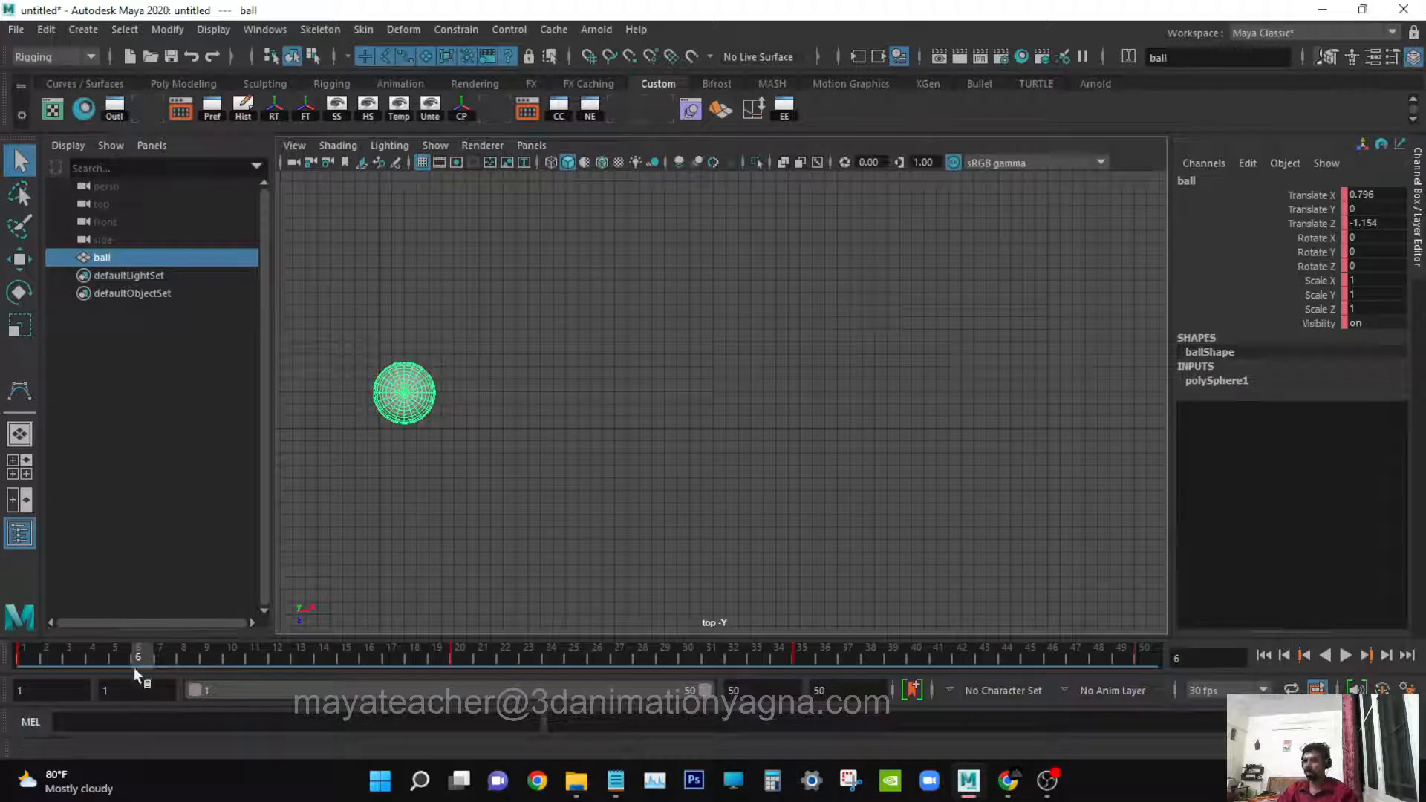
{"action": "left_click_drag", "start_coordinate": [134, 657], "coordinate": [459, 657]}
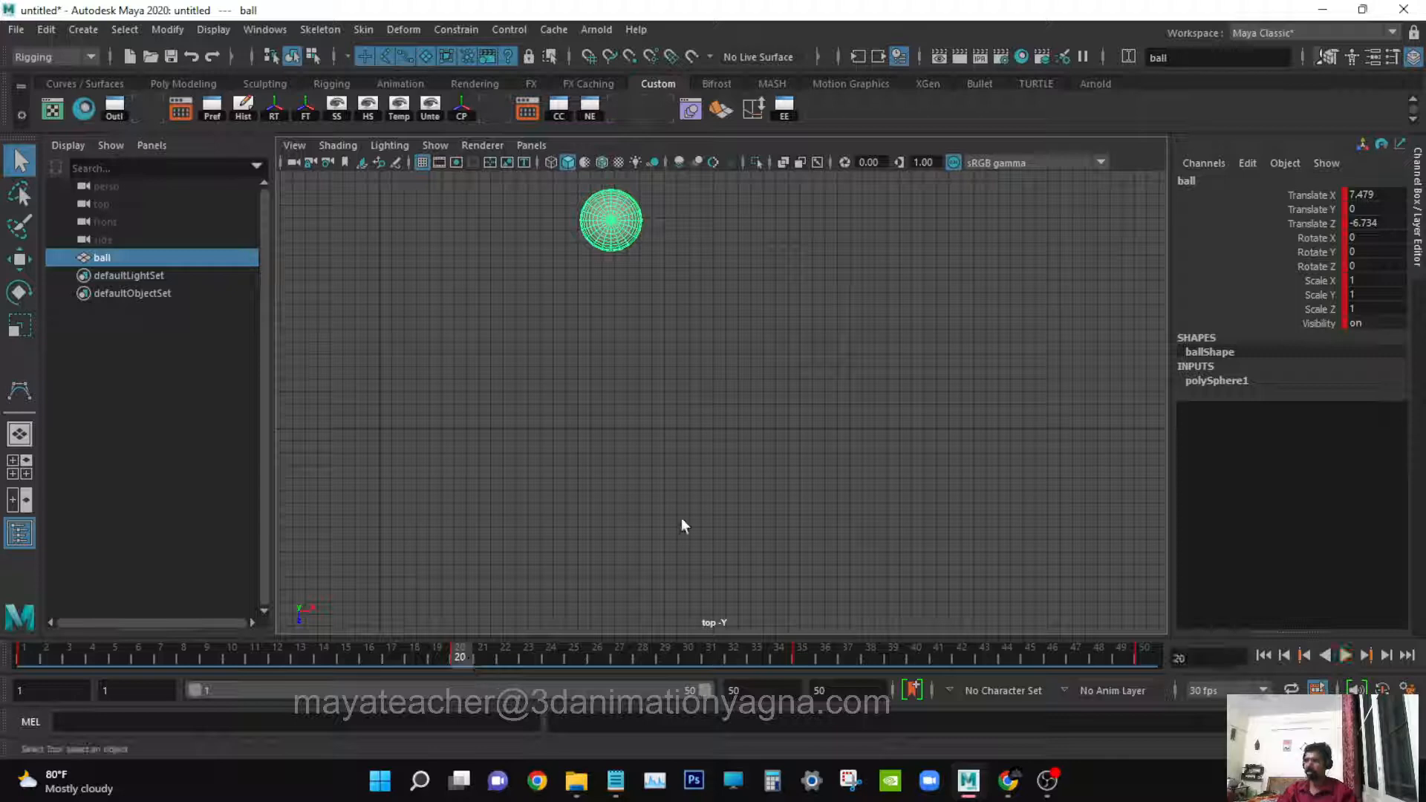
{"action": "left_click_drag", "start_coordinate": [133, 657], "coordinate": [461, 657]}
{"action": "key", "text": "w"}
{"action": "mouse_move", "coordinate": [611, 220]}
{"action": "left_mouse_down"}
{"action": "mouse_move", "coordinate": [622, 207]}
{"action": "mouse_move", "coordinate": [622, 243]}
{"action": "left_mouse_up"}
{"action": "key", "text": "s"}
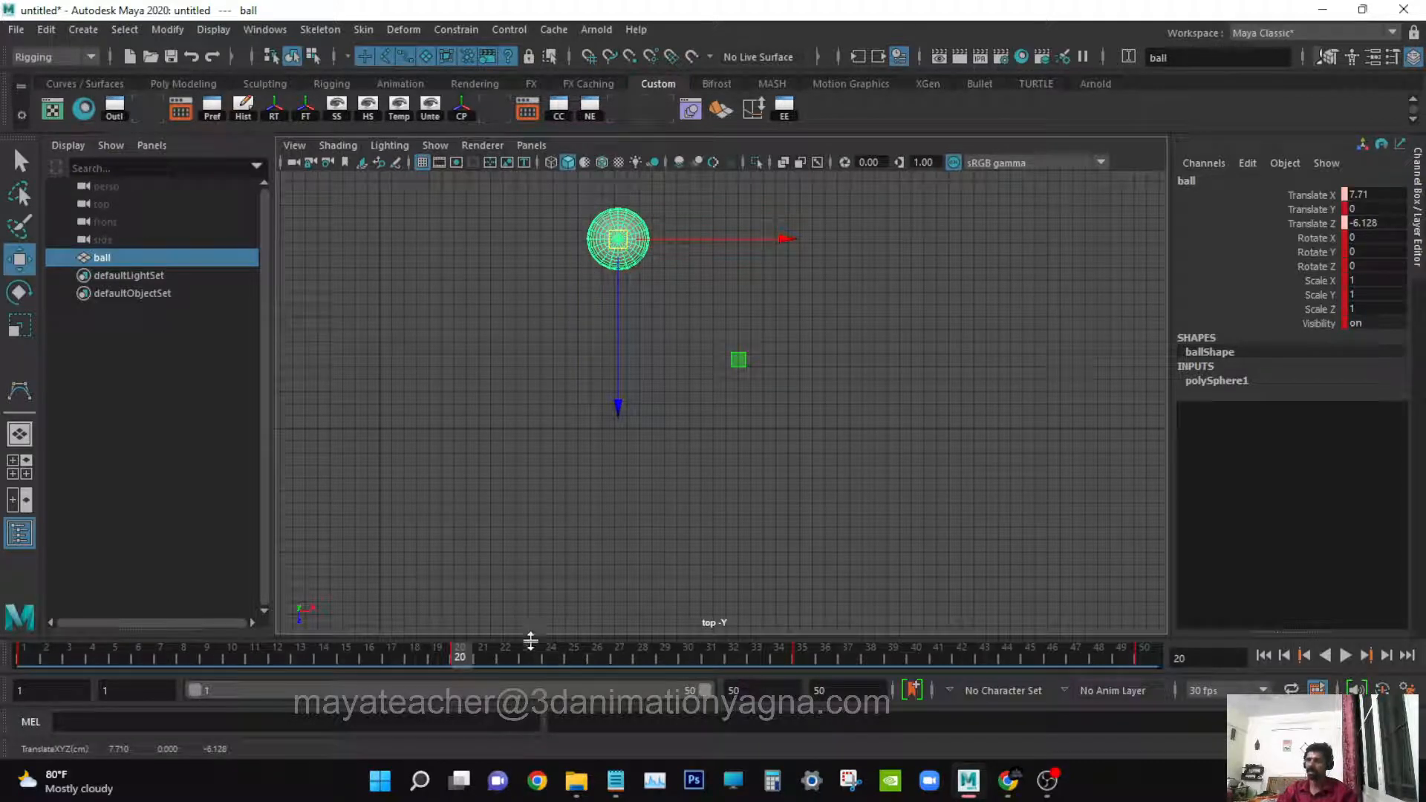
{"action": "key", "text": "q"}
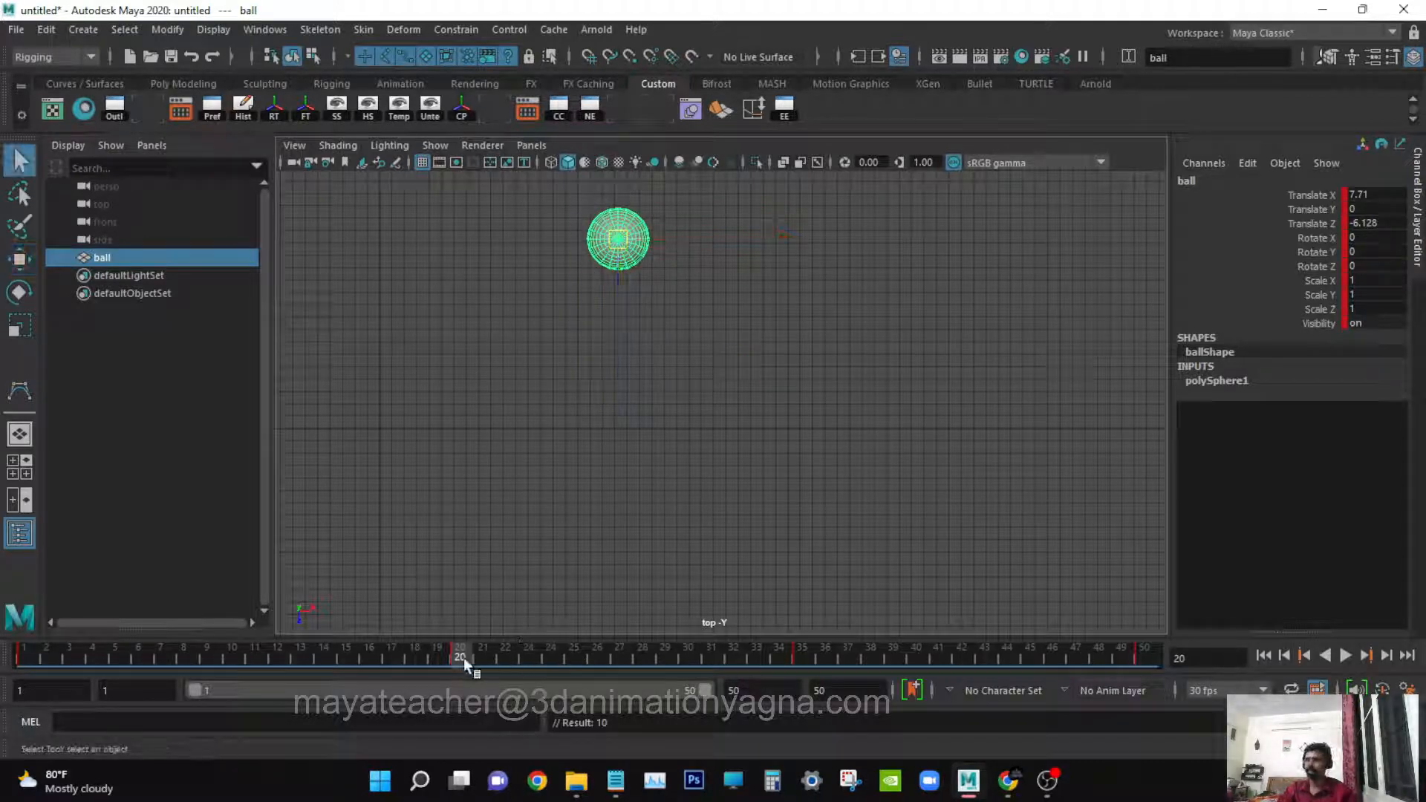
{"action": "key", "text": "alt+v"}
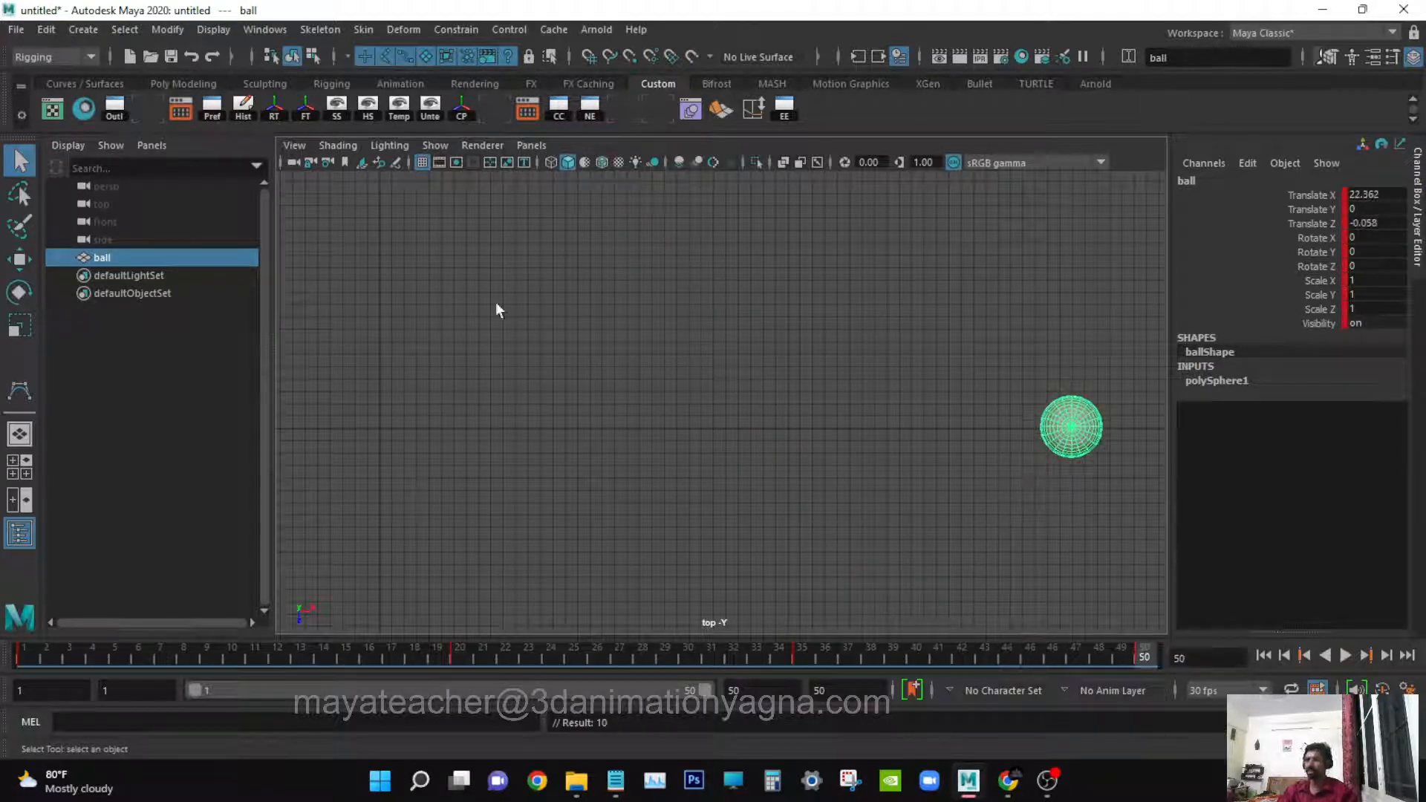
- Open the Graph Editor, isolate the ball's Translate X curve and compare it with the channel values at frames 1 and 20
{"action": "middle_click_drag", "start_coordinate": [681, 404], "coordinate": [672, 414], "text": "alt"}
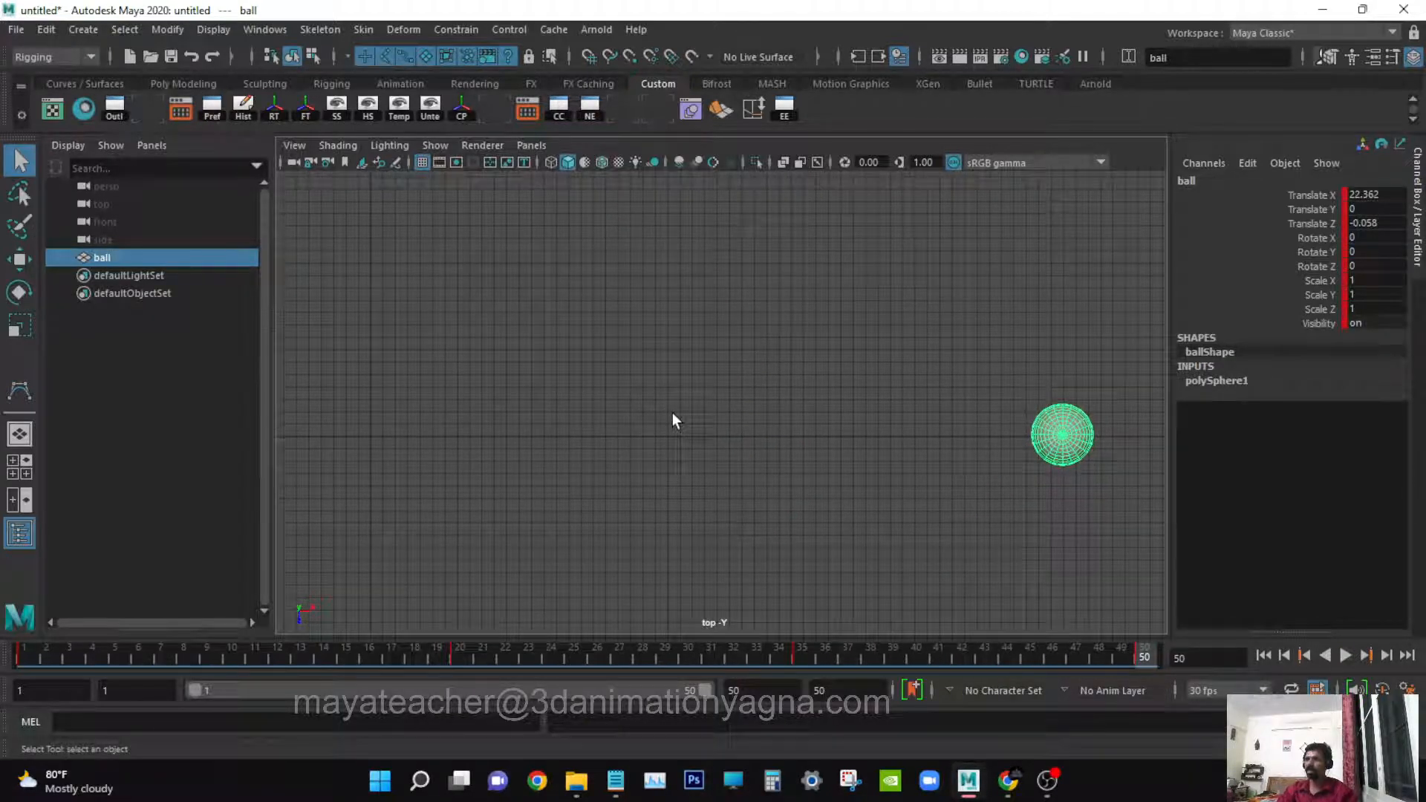
{"action": "left_click", "coordinate": [281, 29]}
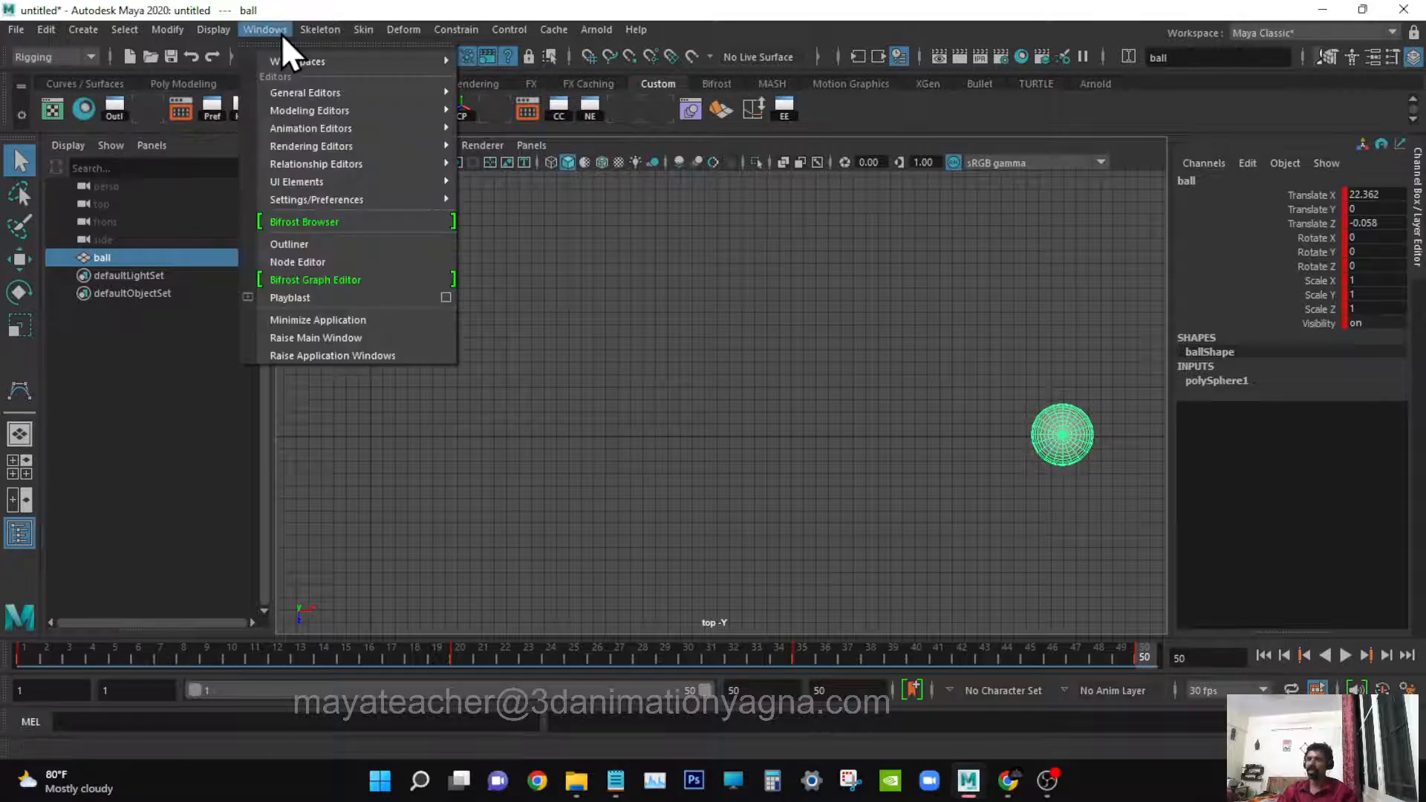
{"action": "mouse_move", "coordinate": [313, 132]}
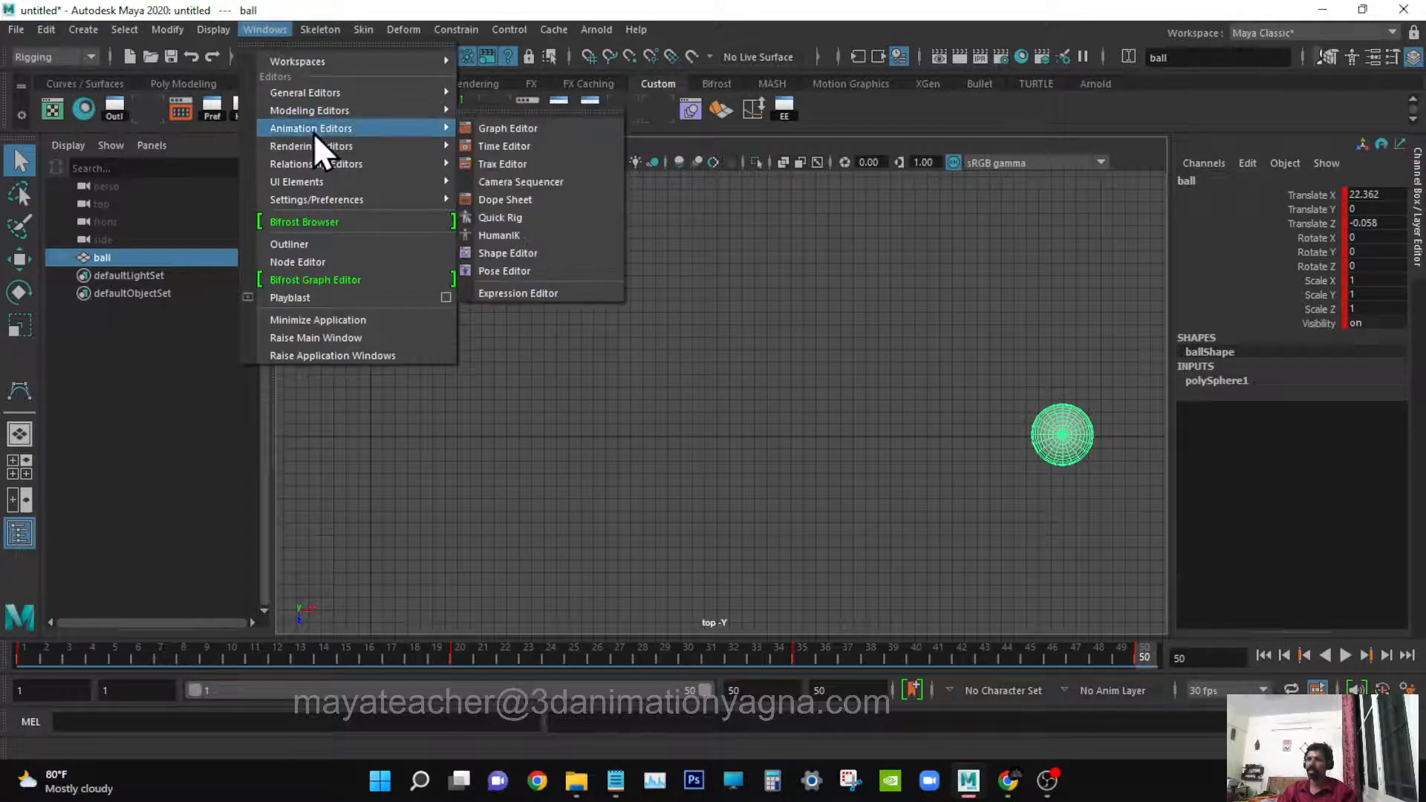
{"action": "left_click", "coordinate": [545, 131]}
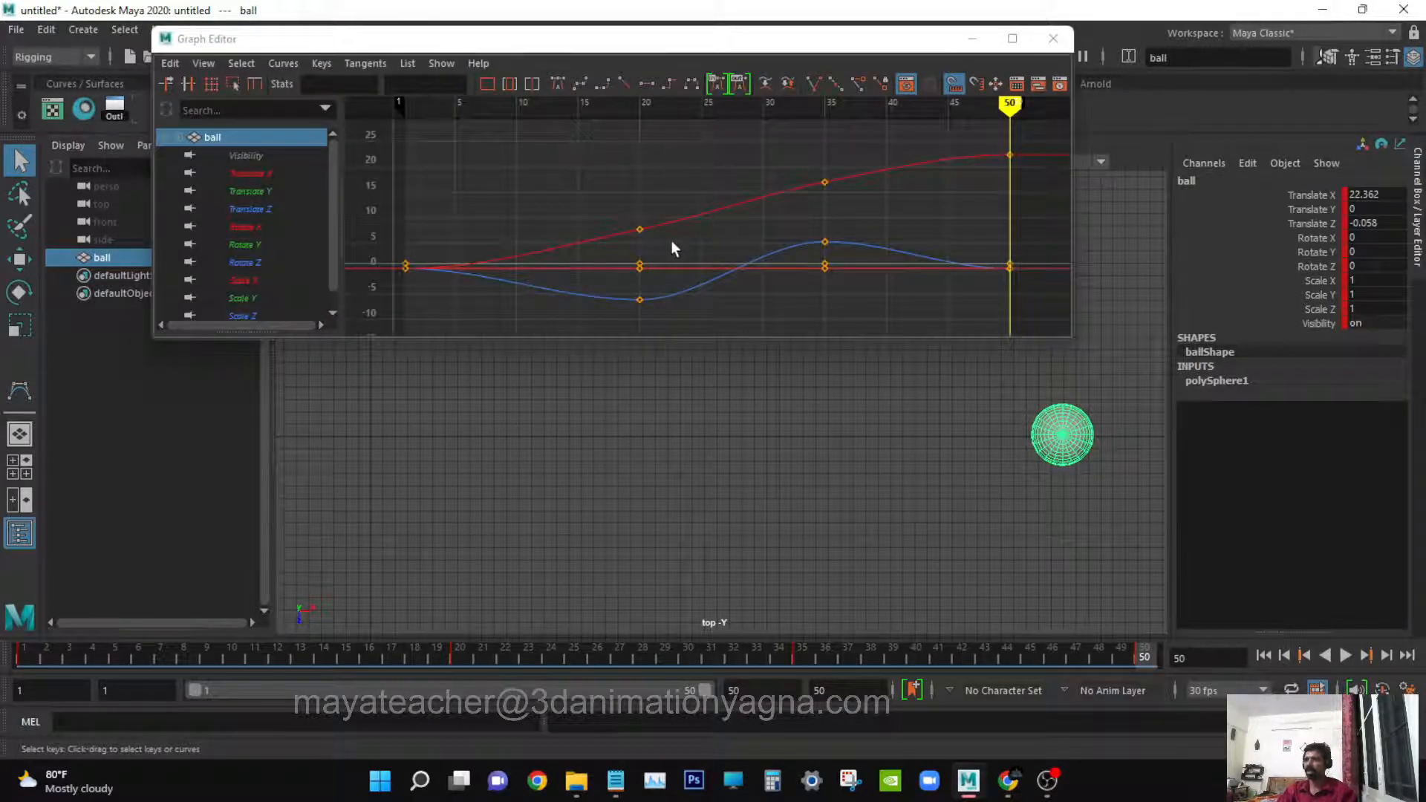
{"action": "left_click", "coordinate": [277, 175]}
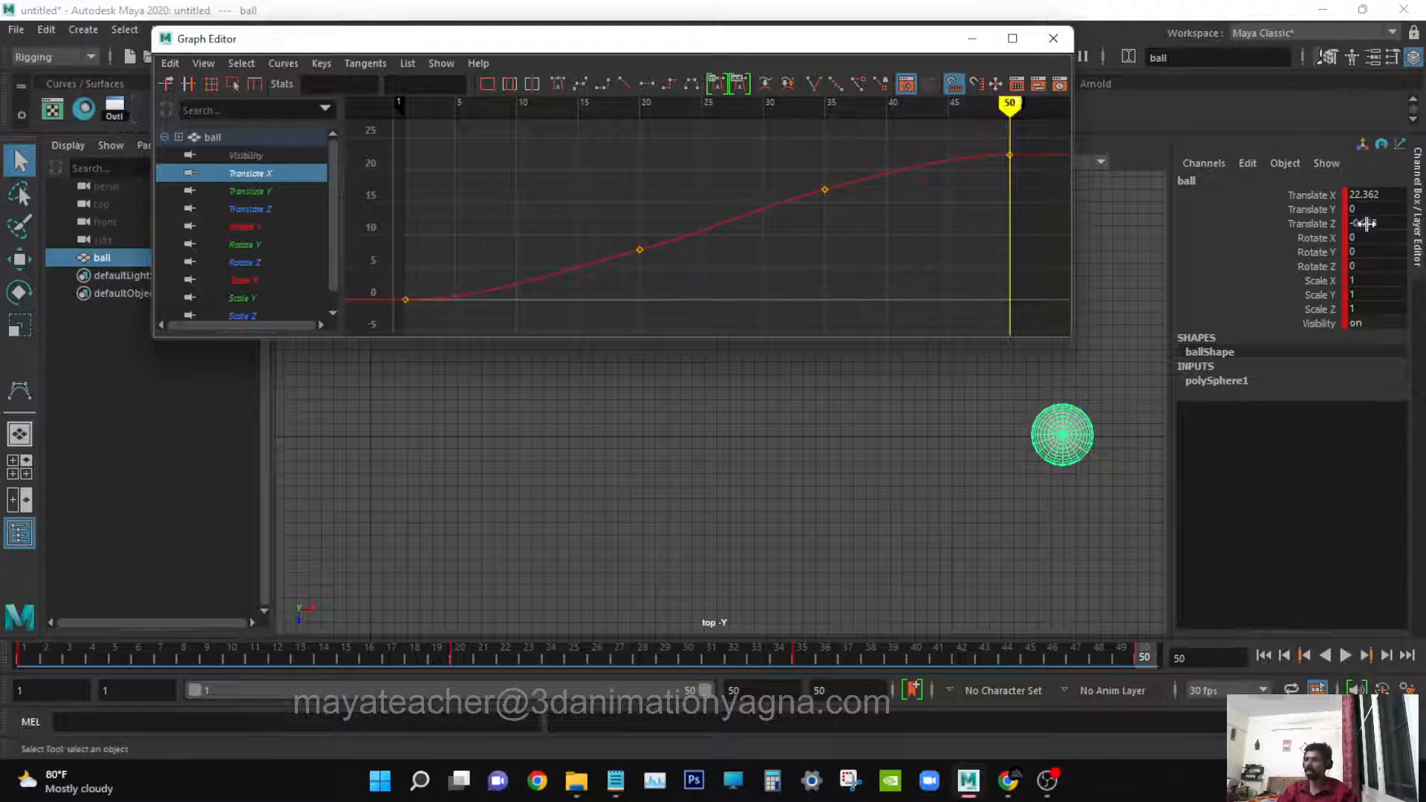
{"action": "left_click_drag", "start_coordinate": [354, 648], "coordinate": [22, 654]}
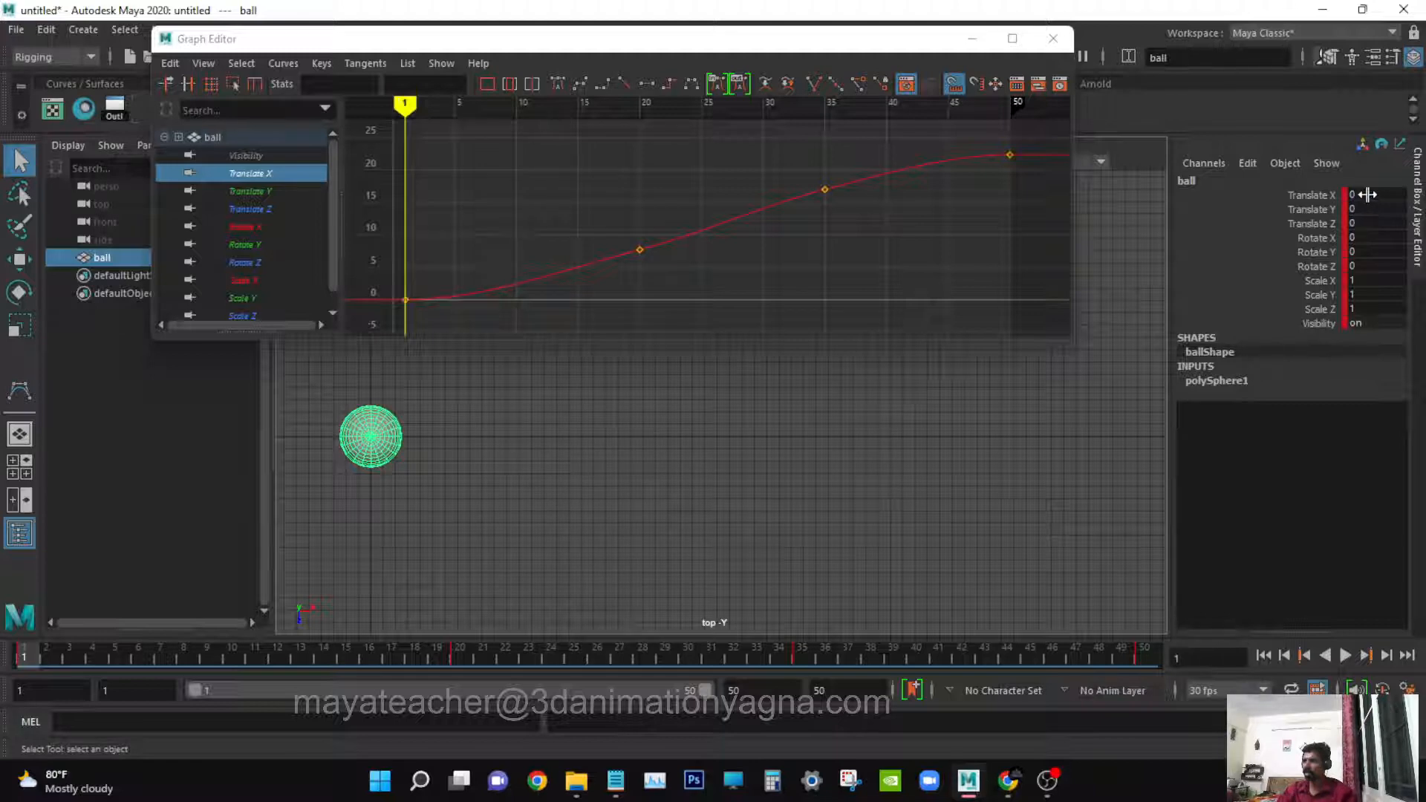
{"action": "left_click", "coordinate": [453, 655]}
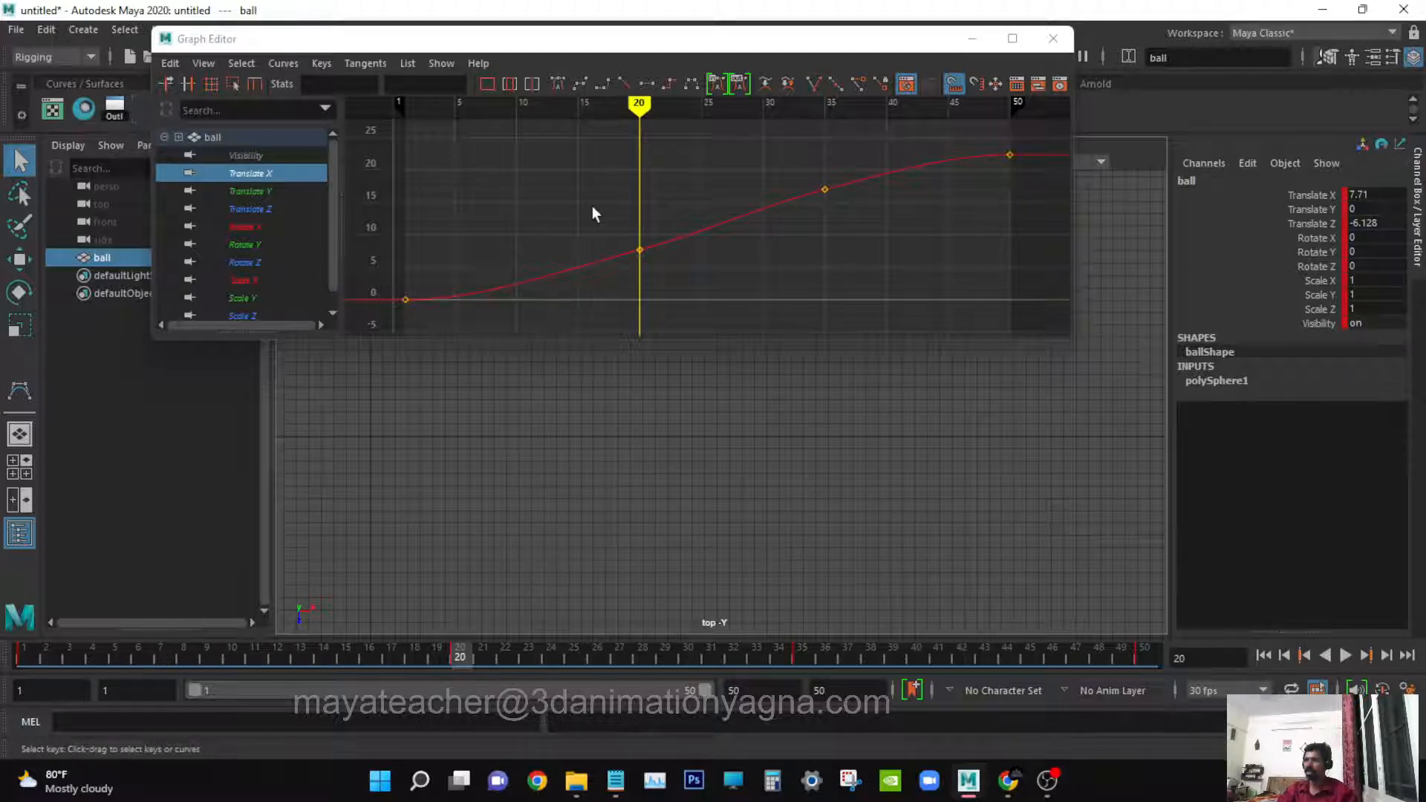
- Select the Translate X keys at frames 20, 1, 35 and 50 individually, checking the frame 35 key against the ball's channel value
{"action": "left_click_drag", "start_coordinate": [604, 211], "coordinate": [684, 283]}
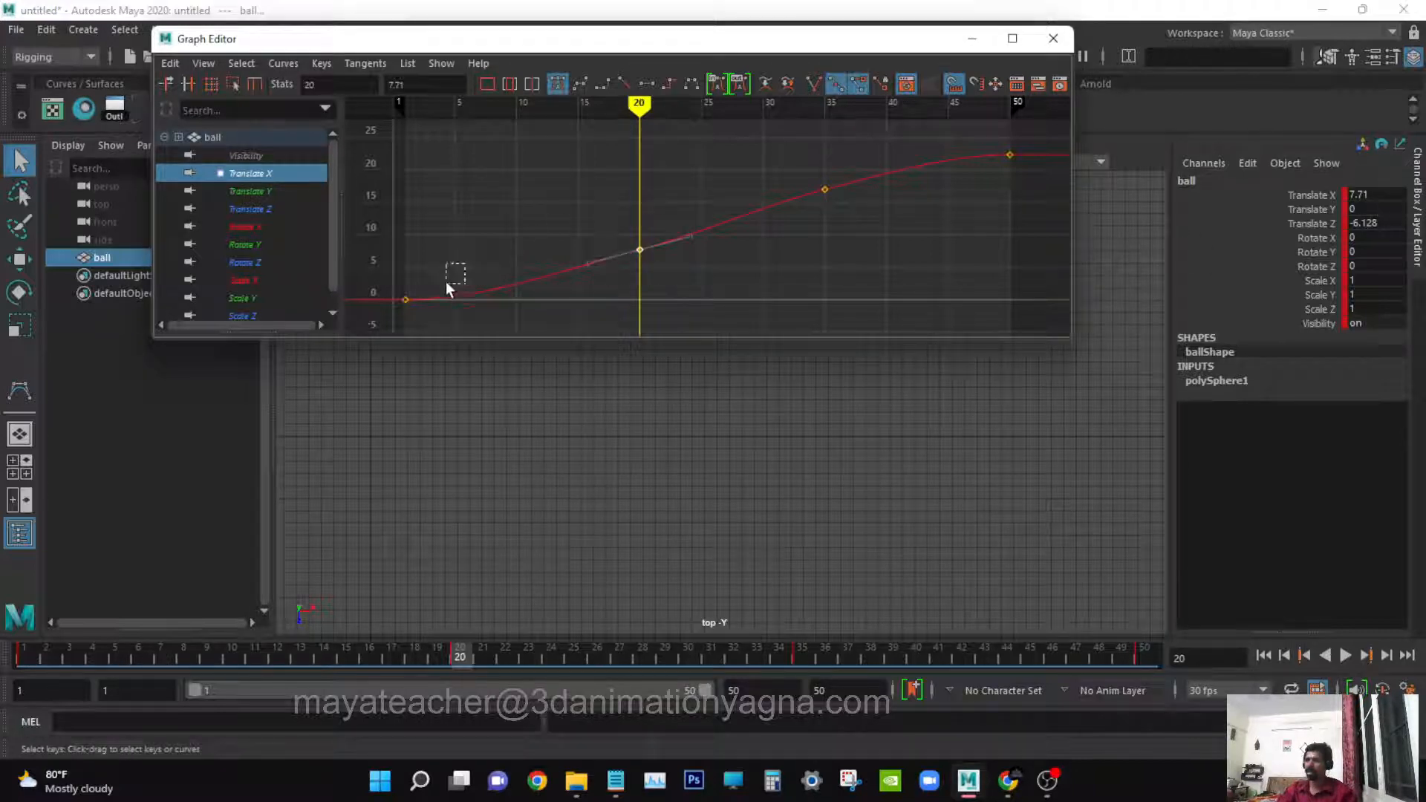
{"action": "left_click_drag", "start_coordinate": [394, 352], "coordinate": [391, 344]}
{"action": "left_click_drag", "start_coordinate": [608, 186], "coordinate": [728, 327]}
{"action": "left_click_drag", "start_coordinate": [874, 241], "coordinate": [874, 242]}
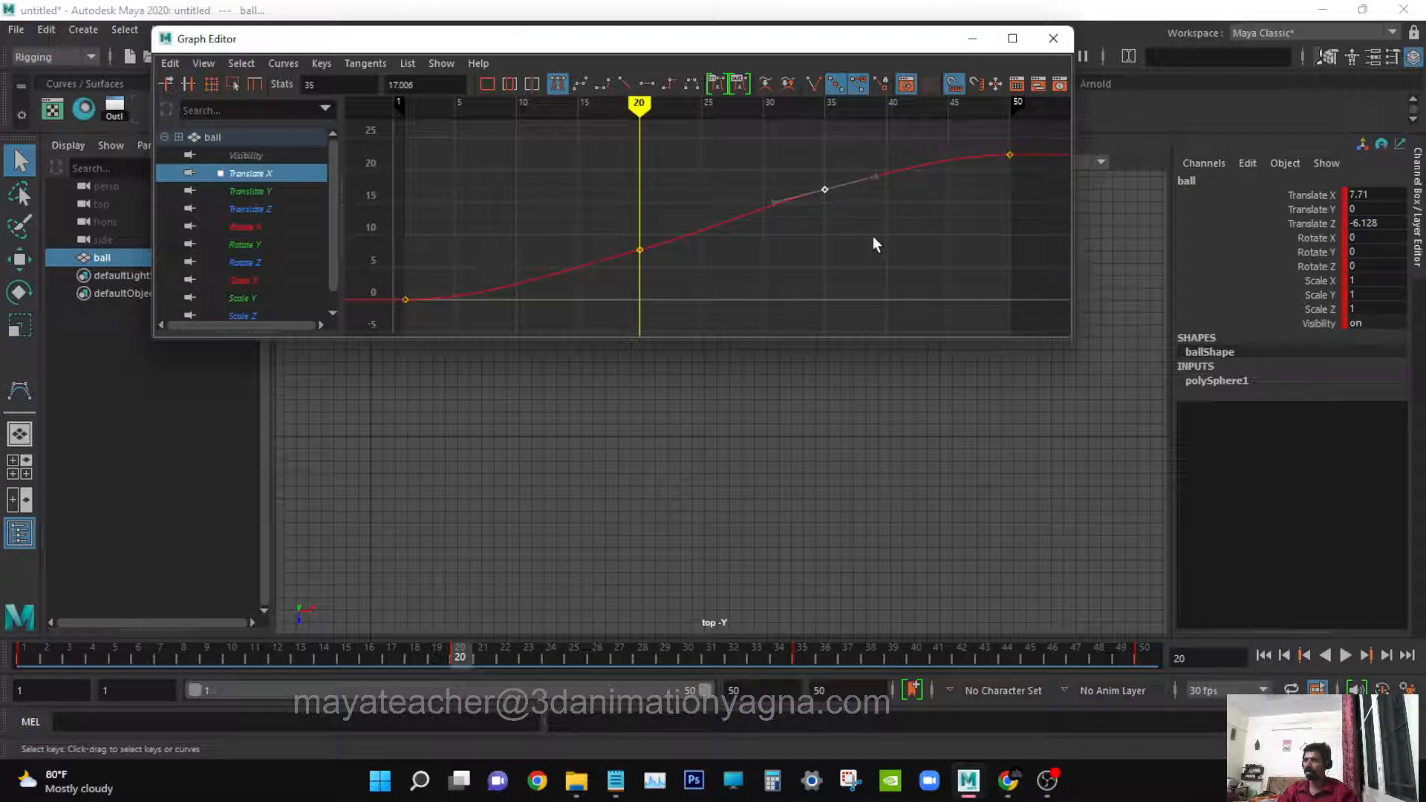
{"action": "left_click", "coordinate": [800, 652]}
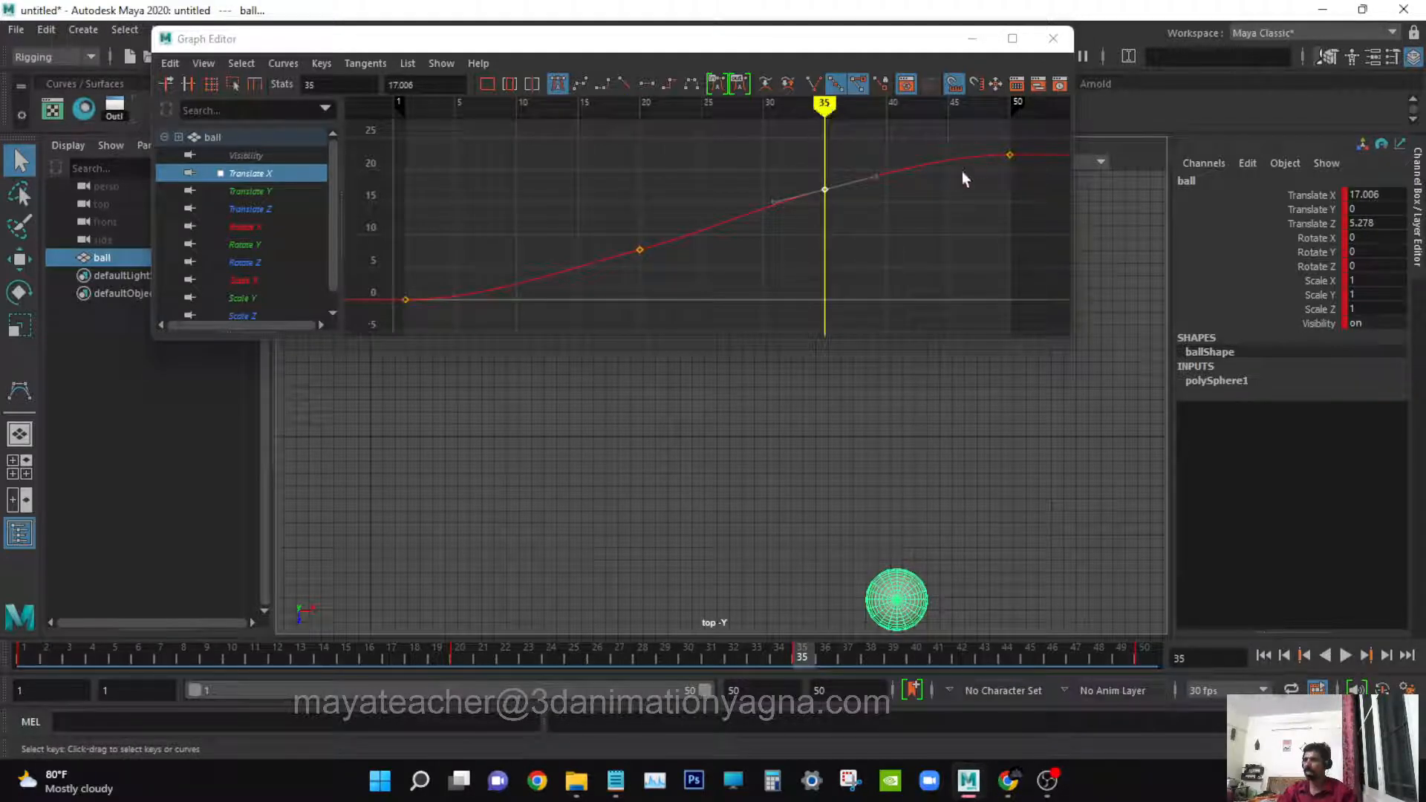
{"action": "left_click_drag", "start_coordinate": [986, 137], "coordinate": [1058, 224]}
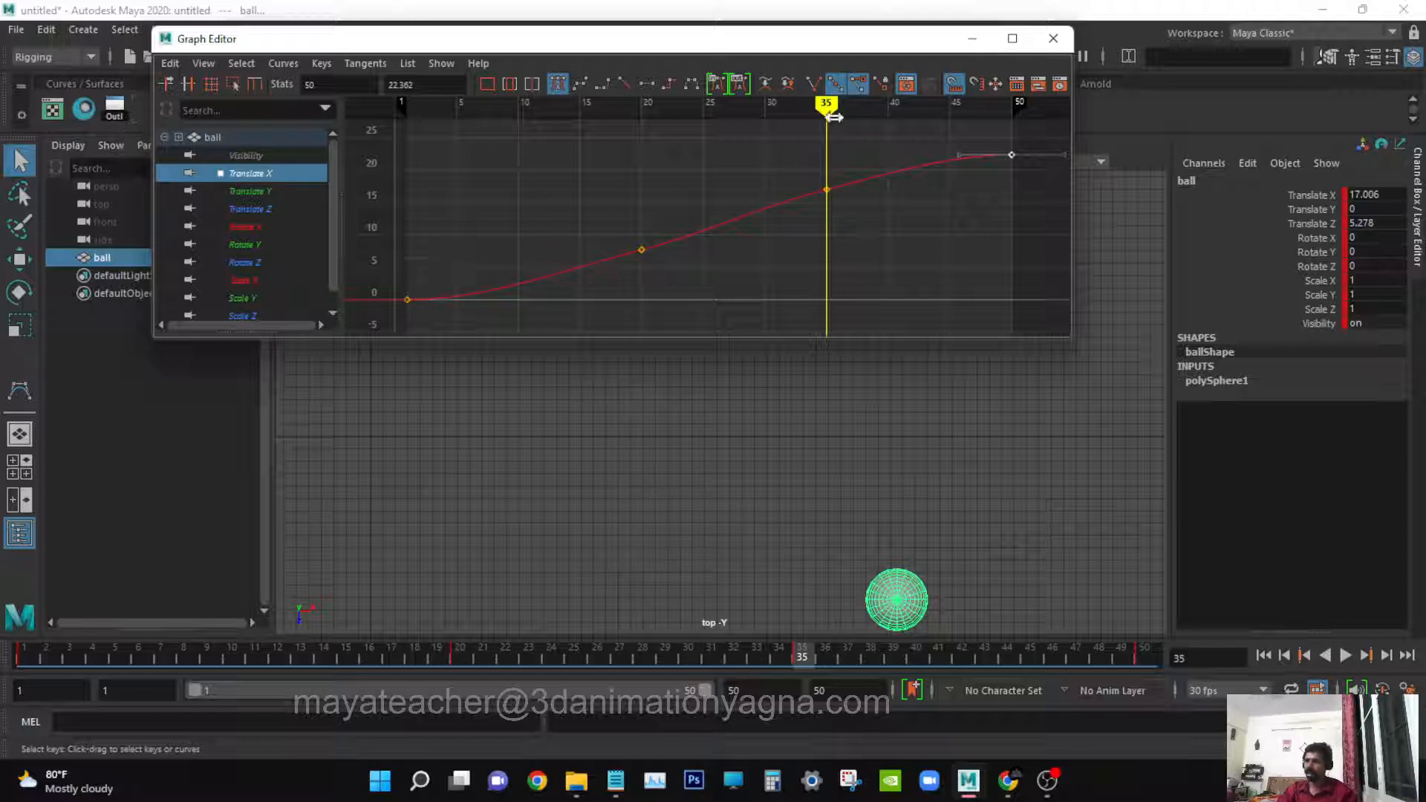
- At frame 10, move the ball along X to about 1.1 and key only its Translate X channel
{"action": "key", "text": "alt+v"}
{"action": "left_click_drag", "start_coordinate": [480, 166], "coordinate": [500, 212]}
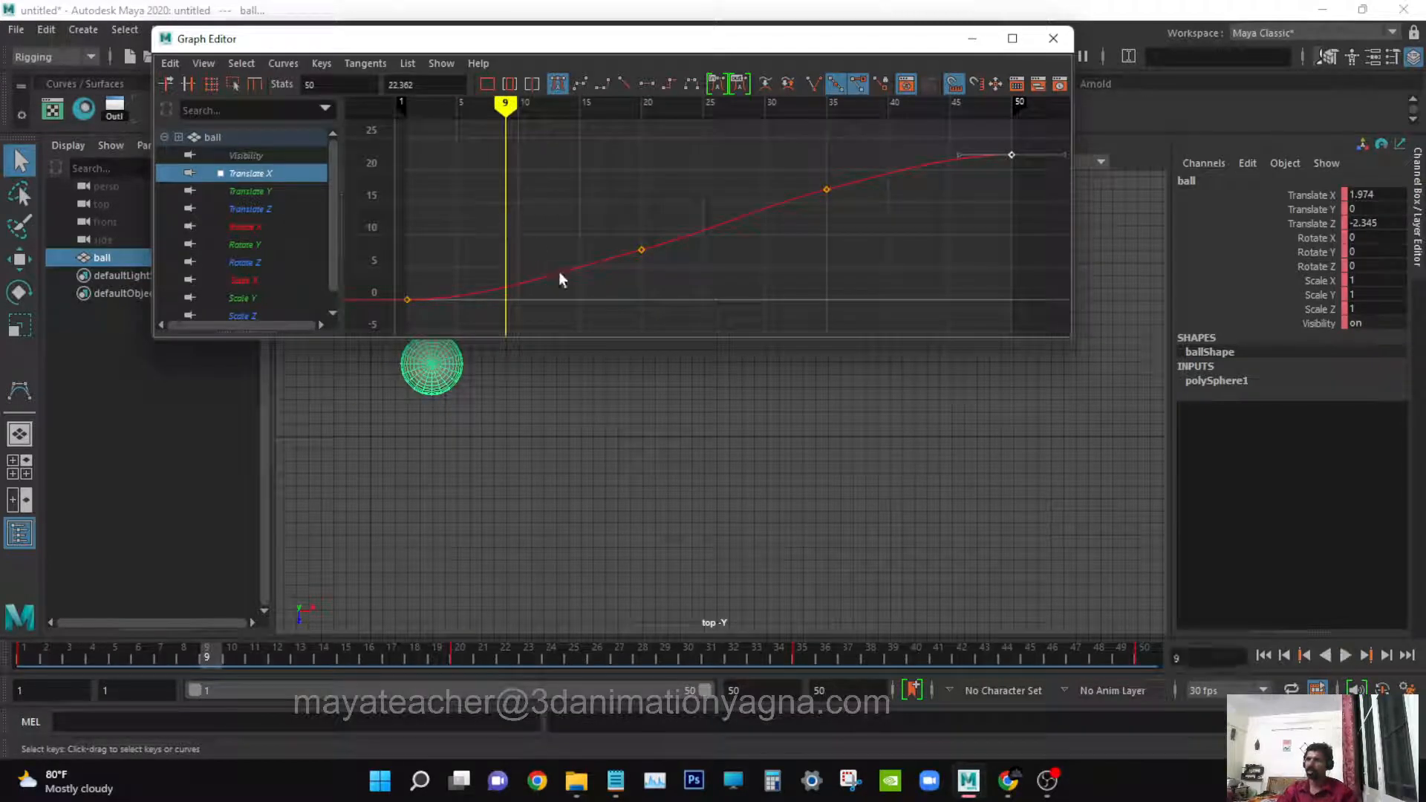
{"action": "left_click", "coordinate": [238, 656]}
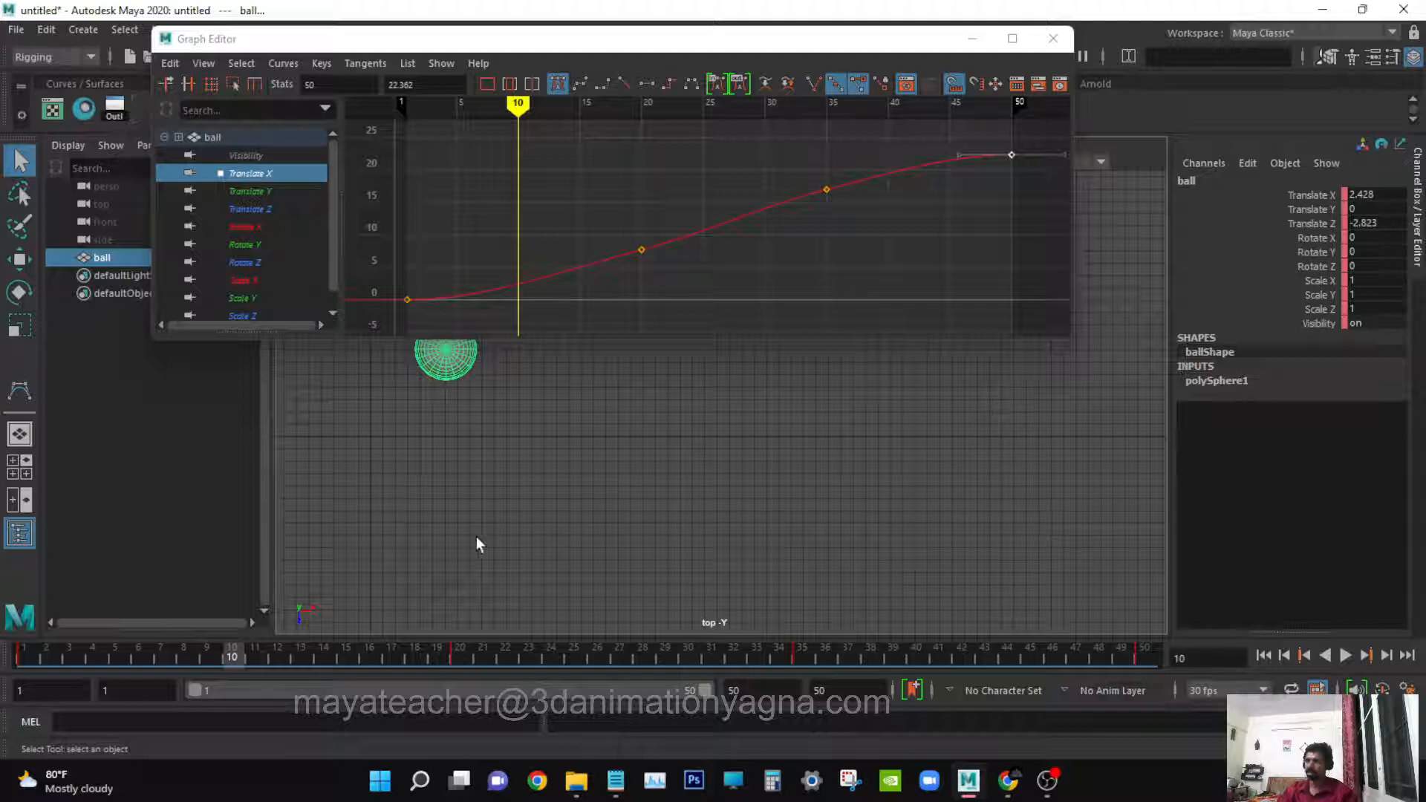
{"action": "middle_click_drag", "start_coordinate": [448, 355], "coordinate": [462, 388], "text": "alt"}
{"action": "key", "text": "w"}
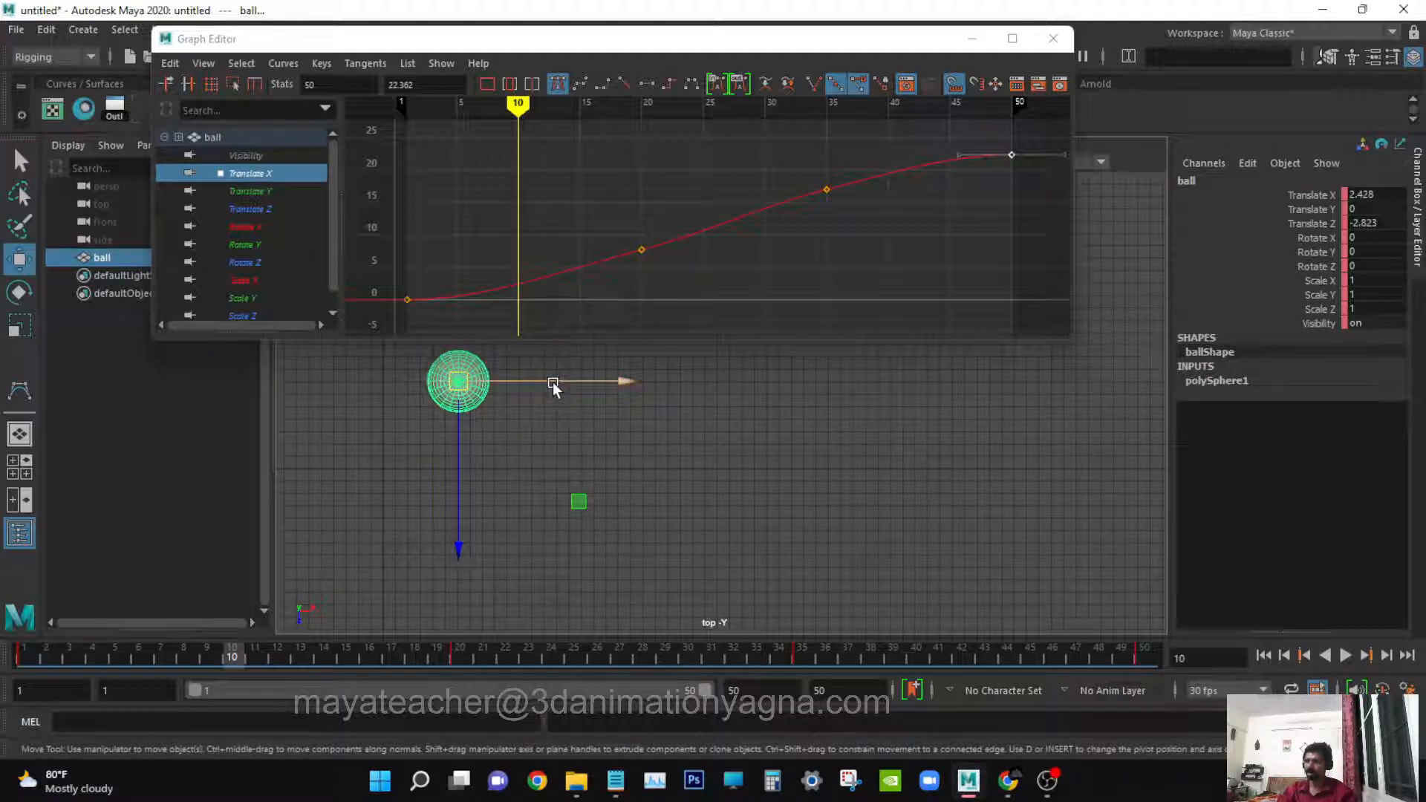
{"action": "left_click_drag", "start_coordinate": [552, 382], "coordinate": [513, 395]}
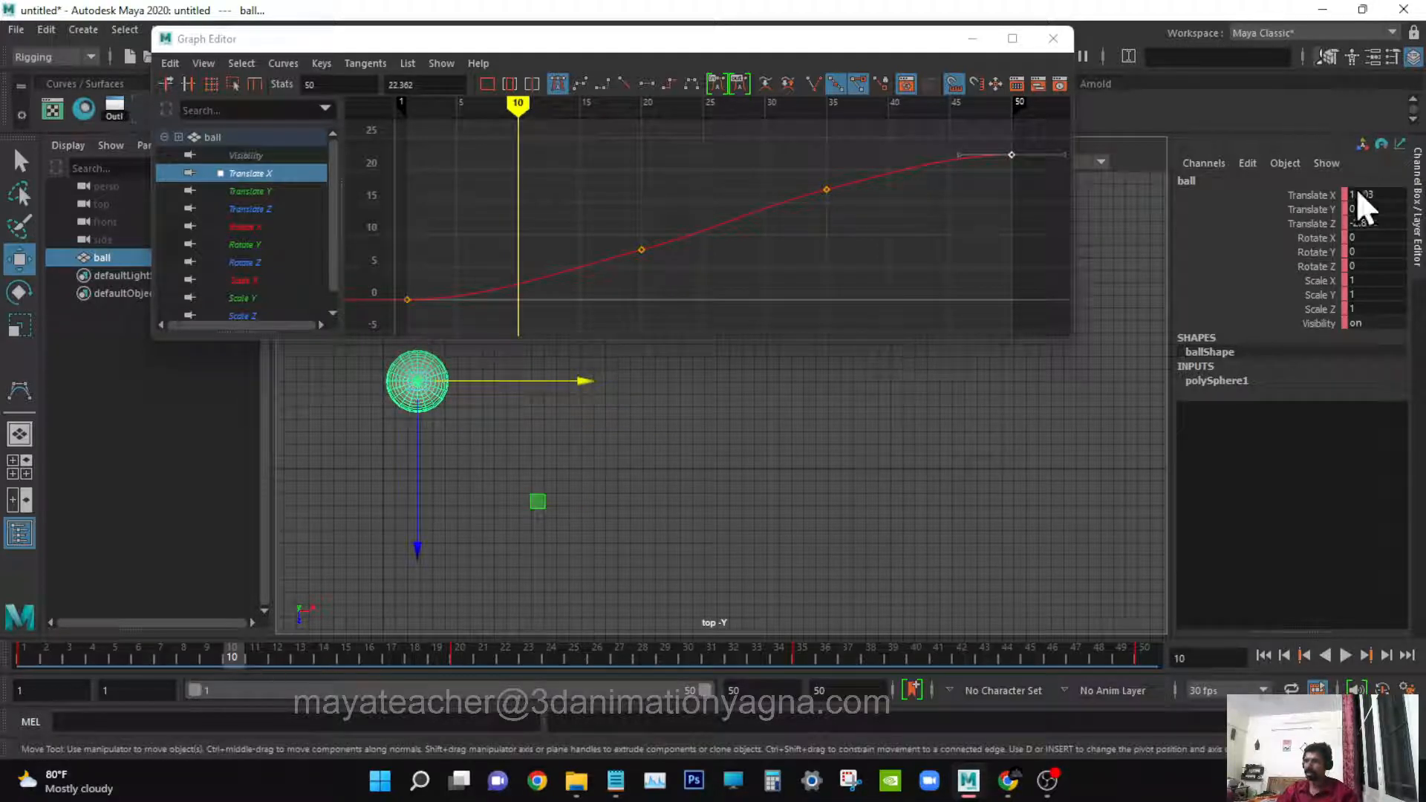
{"action": "left_click", "coordinate": [1312, 195]}
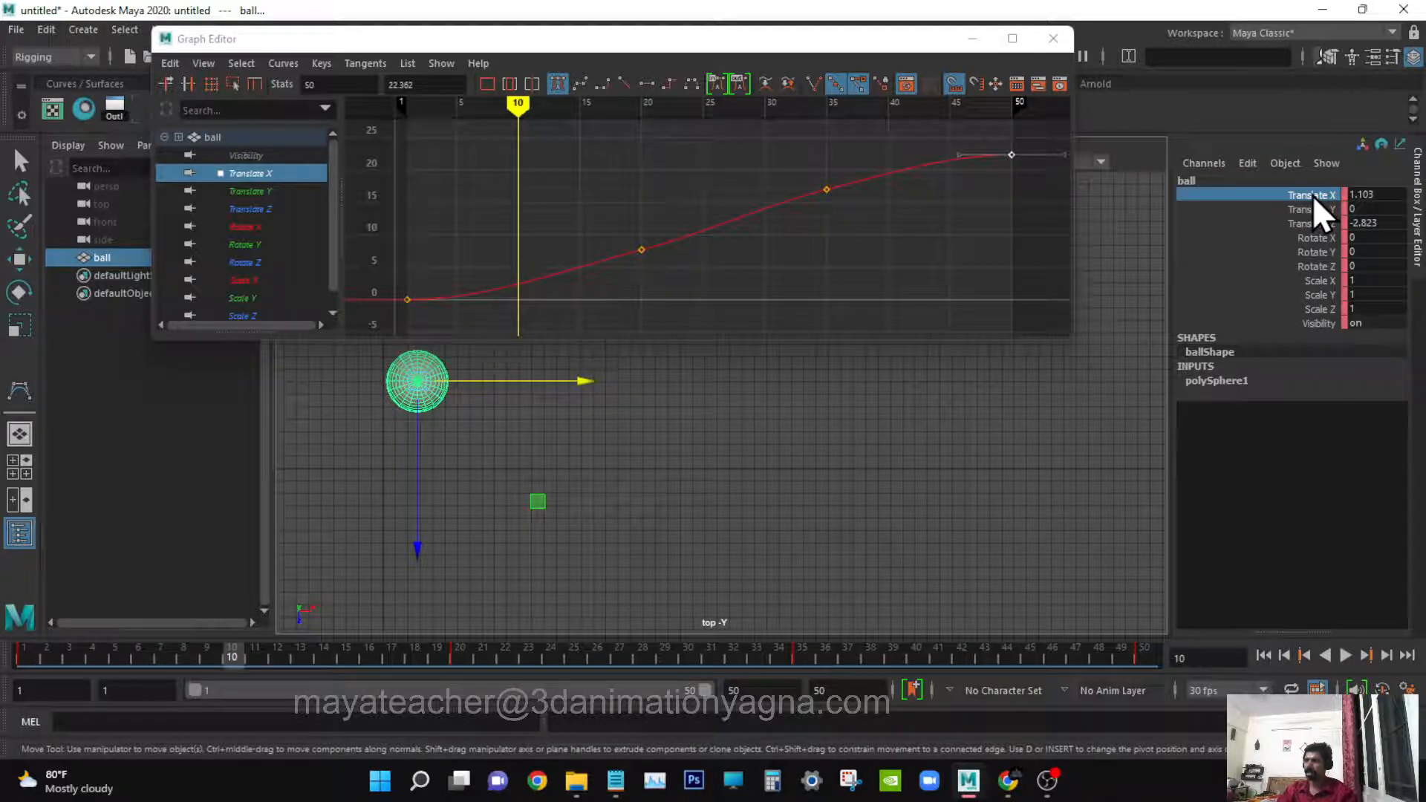
{"action": "right_click", "coordinate": [1312, 195]}
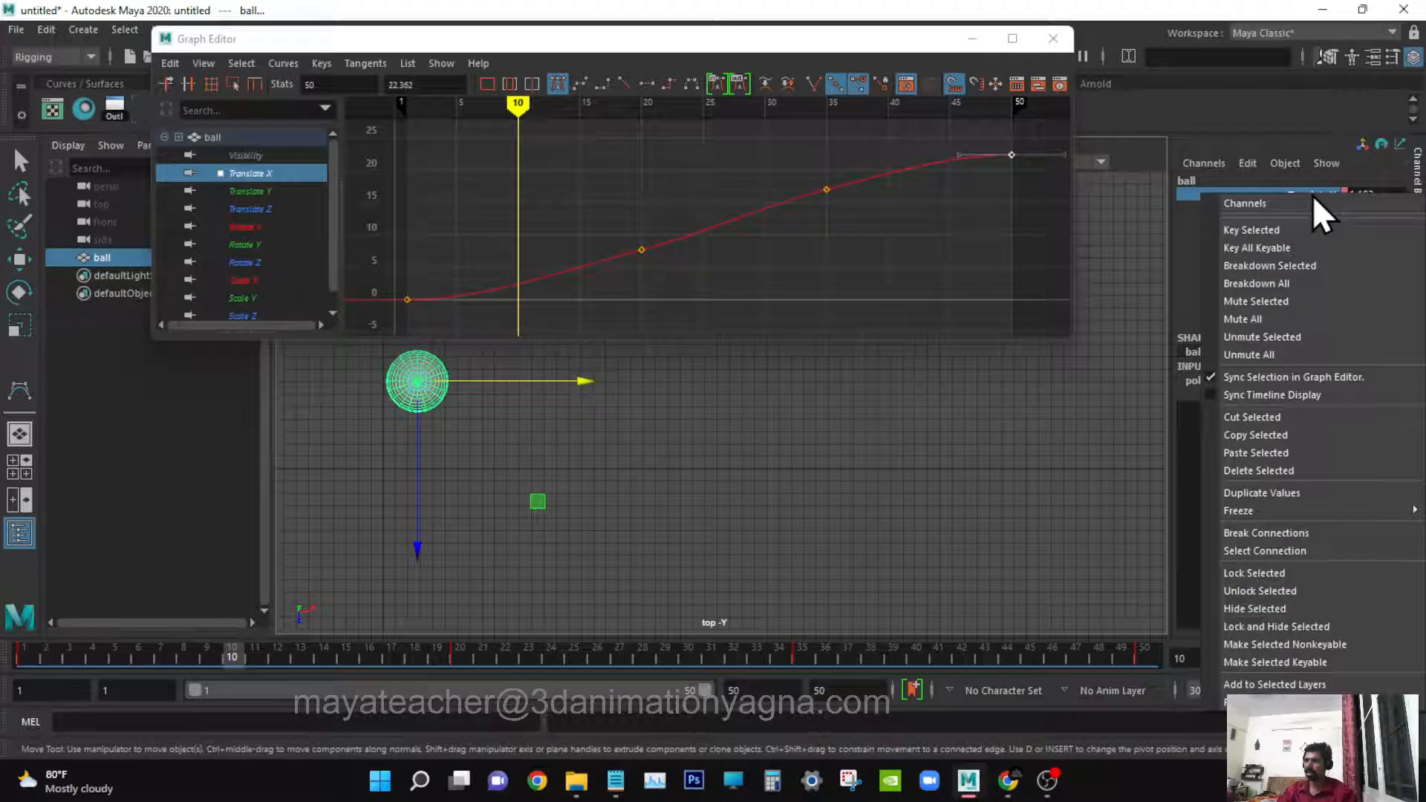
{"action": "left_click", "coordinate": [1290, 228]}
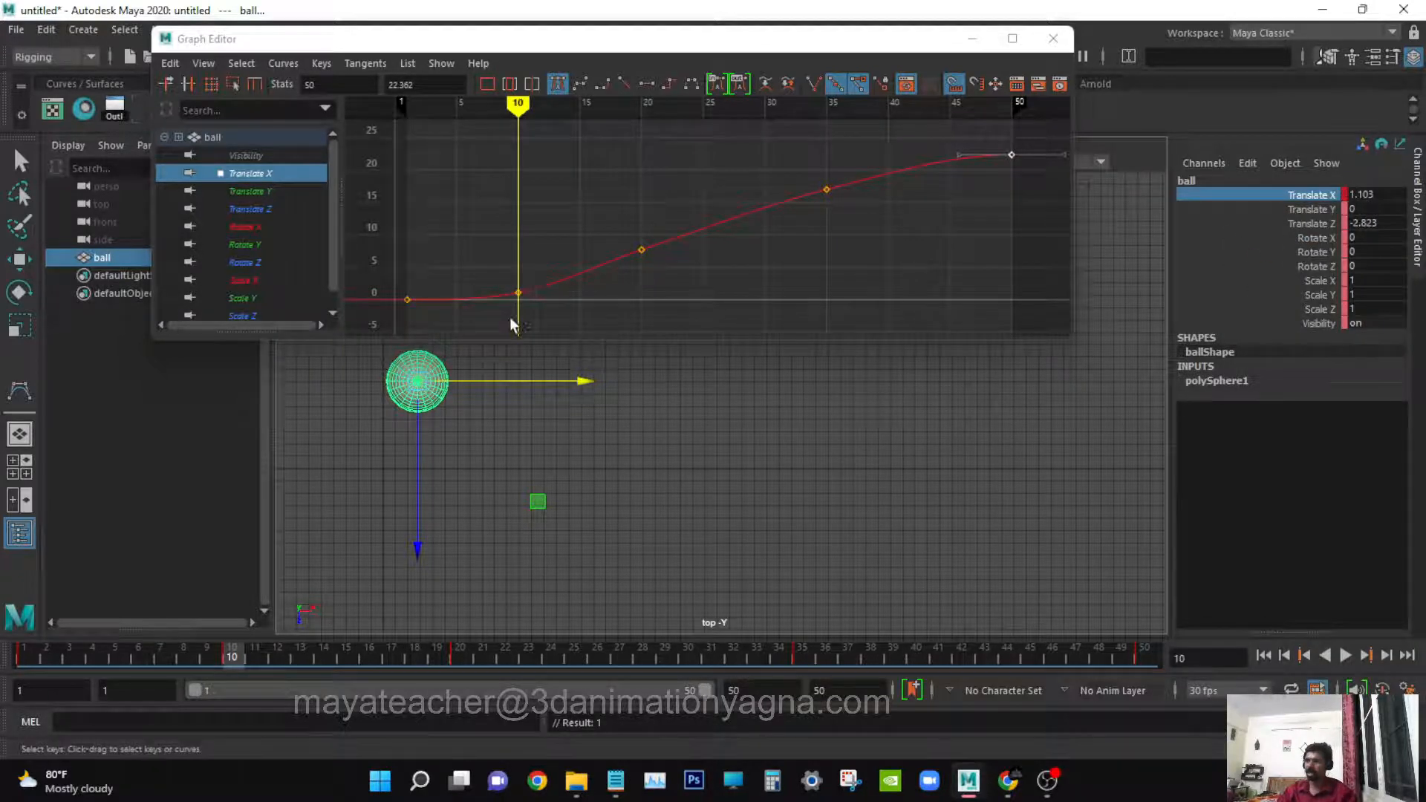
- Select the new frame 10 key on the Translate X curve and examine how it reshapes the curve
{"action": "left_click_drag", "start_coordinate": [497, 278], "coordinate": [562, 311]}
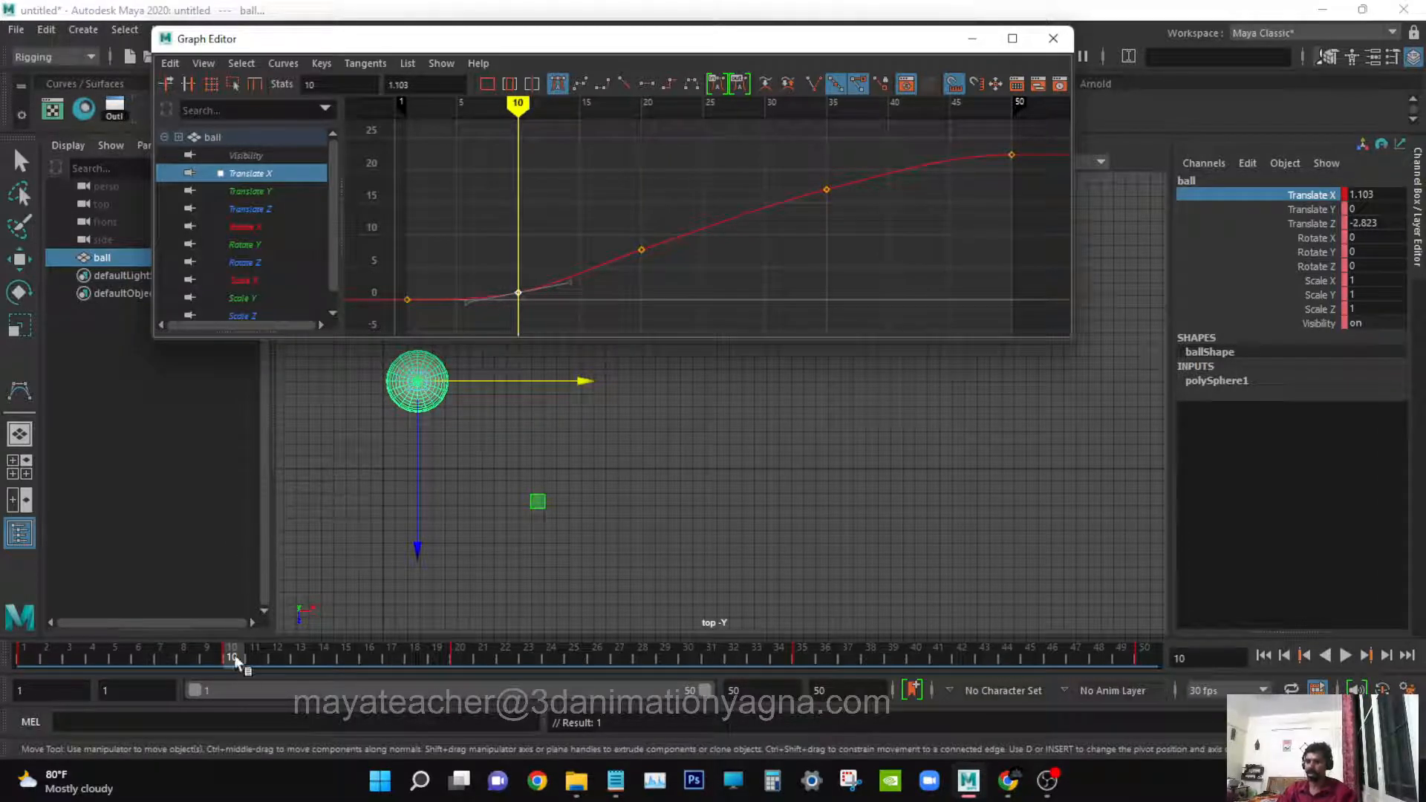
{"action": "mouse_move", "coordinate": [235, 661]}
{"action": "left_mouse_down"}
{"action": "mouse_move", "coordinate": [74, 654]}
{"action": "mouse_move", "coordinate": [286, 652]}
{"action": "mouse_move", "coordinate": [232, 652]}
{"action": "left_mouse_up"}
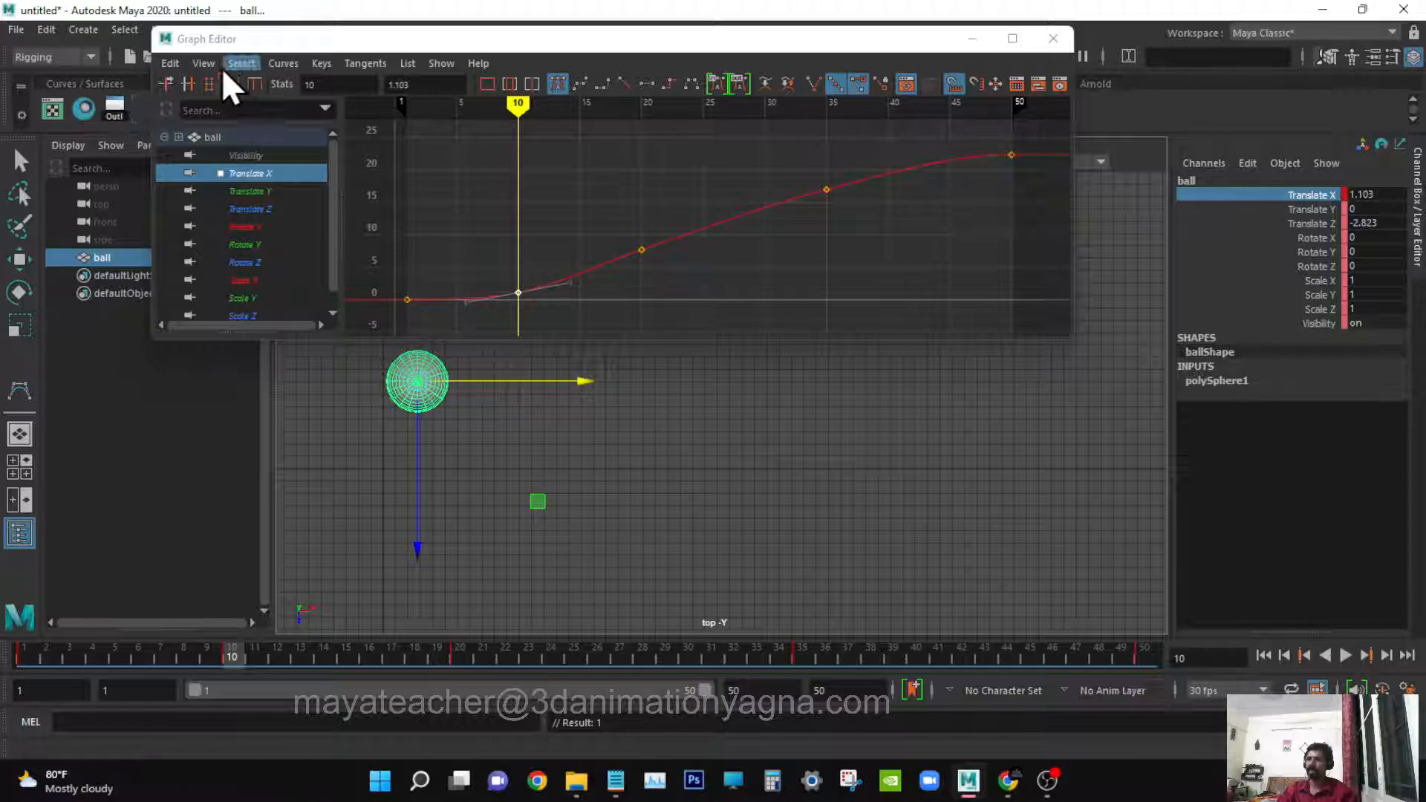
{"action": "middle_click_drag", "start_coordinate": [548, 281], "coordinate": [543, 275], "text": "alt"}
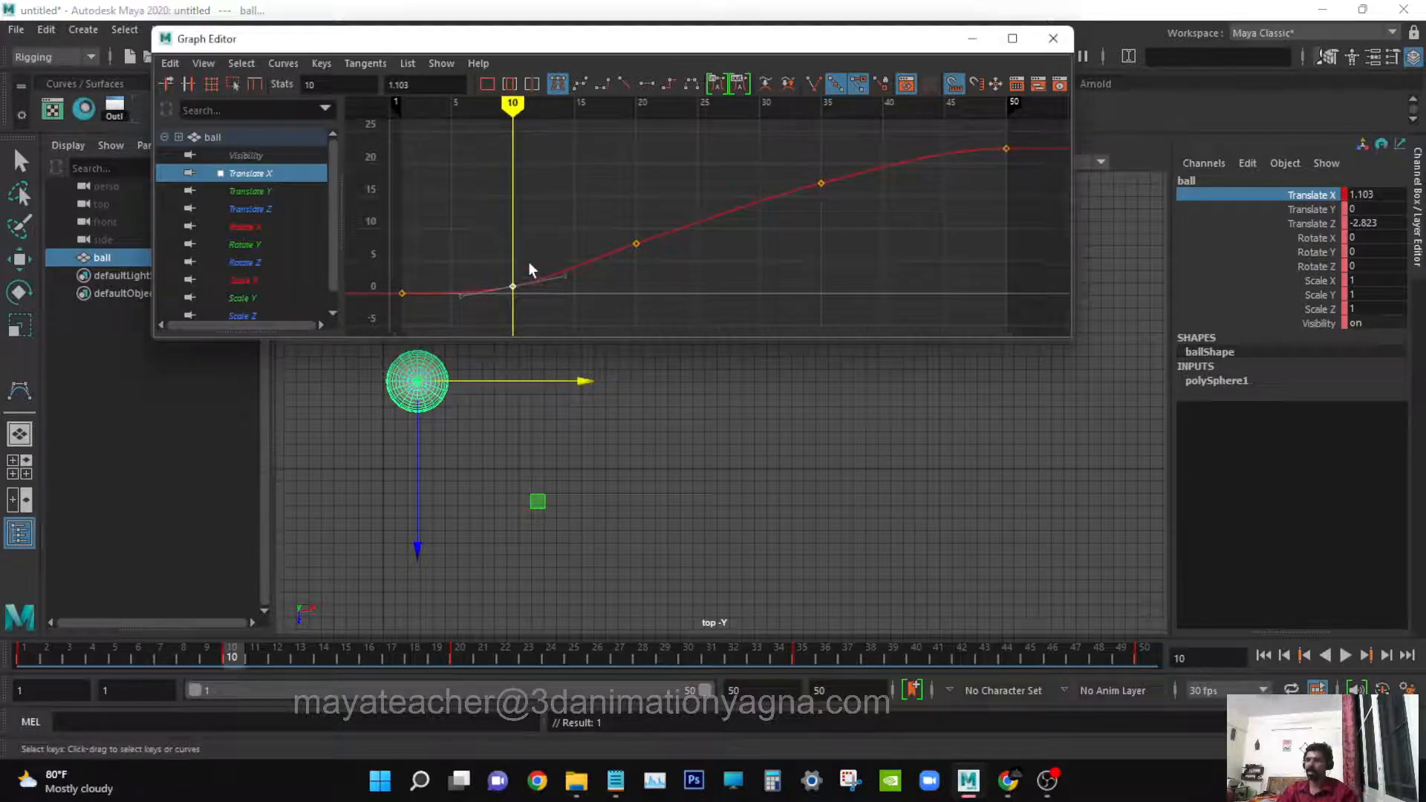
{"action": "key", "text": "w"}
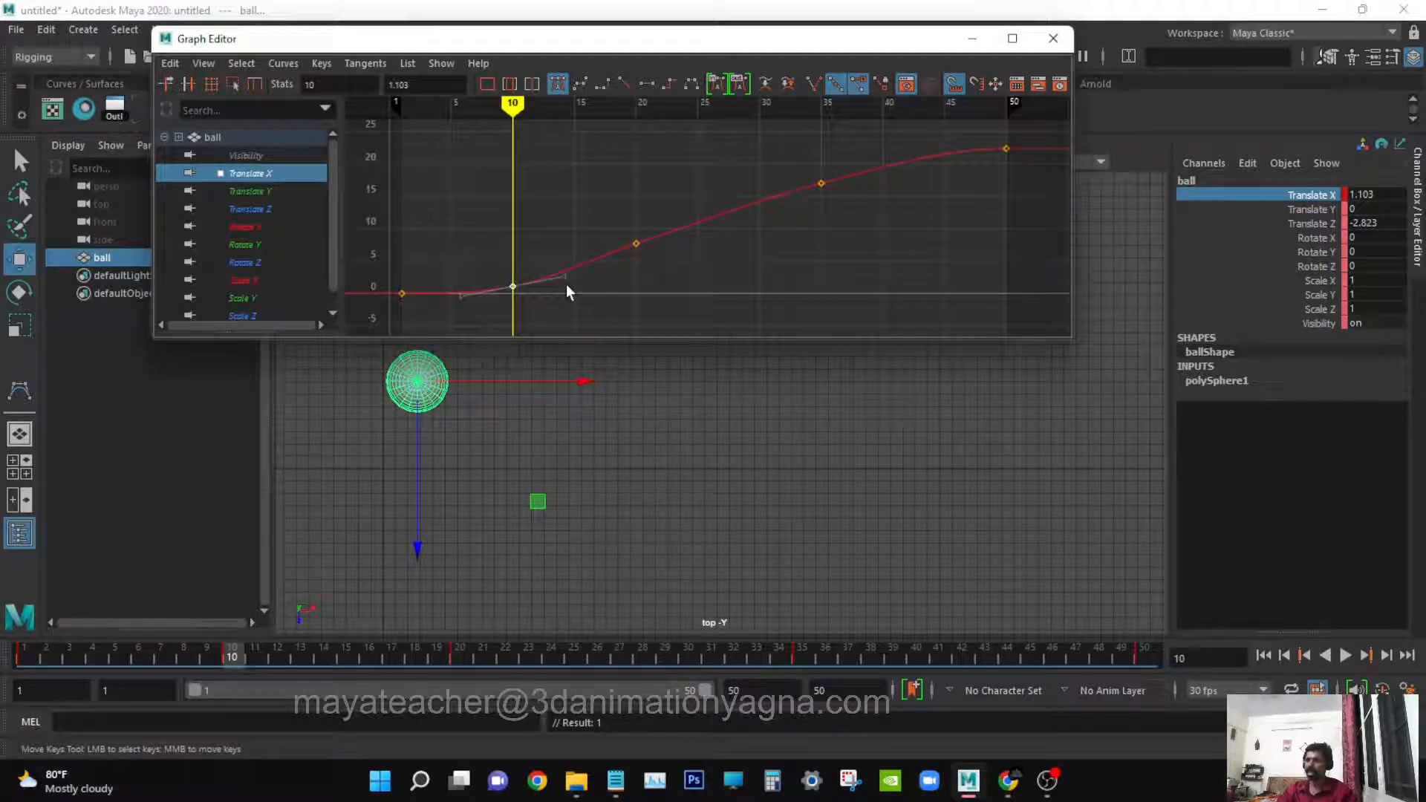
{"action": "left_click_drag", "start_coordinate": [542, 301], "coordinate": [542, 302]}
{"action": "middle_click_drag", "start_coordinate": [461, 193], "coordinate": [474, 199], "text": "alt"}
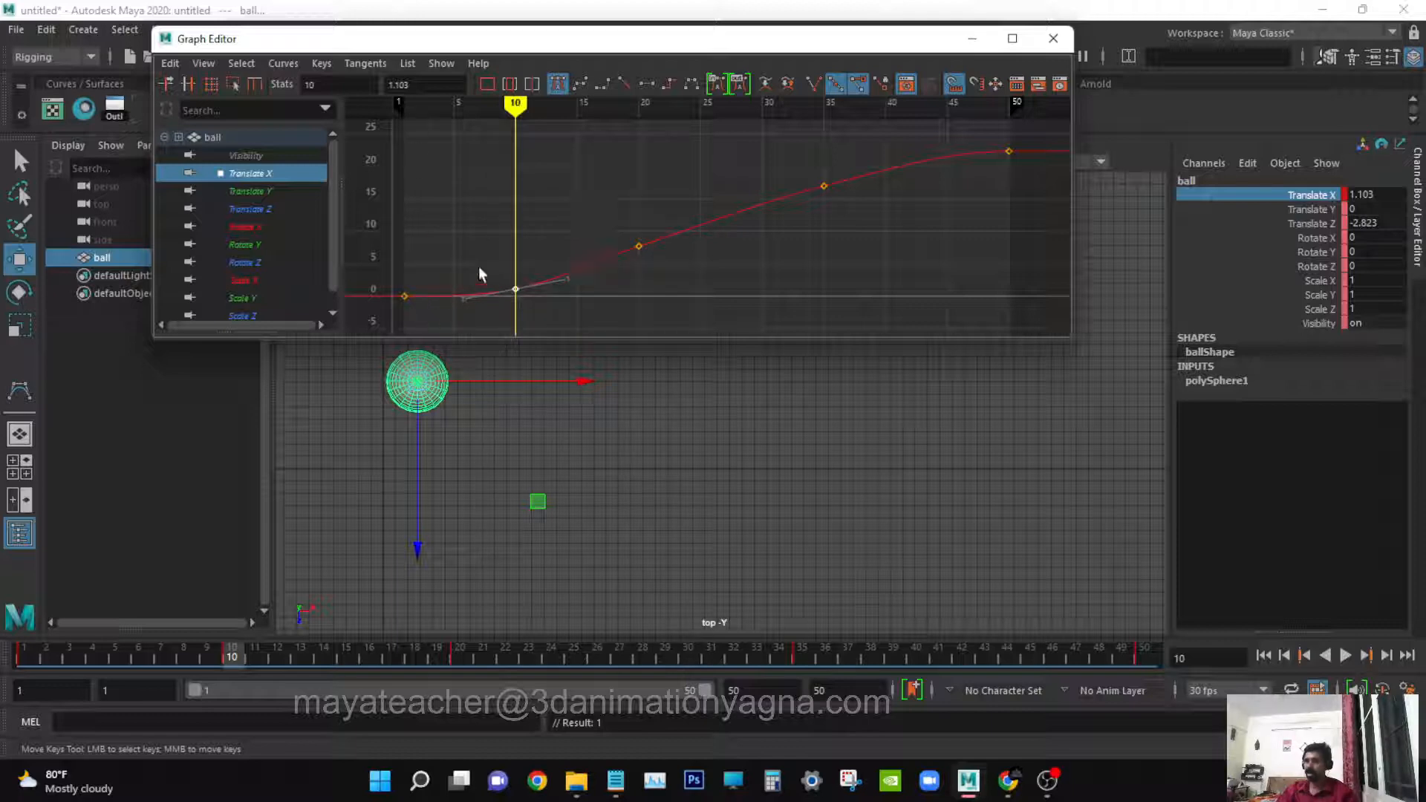
{"action": "middle_click_drag", "start_coordinate": [509, 250], "coordinate": [515, 242], "text": "alt"}
- Go to frame 20, select its Translate X key and examine the frame and value stats of that key
{"action": "left_click_drag", "start_coordinate": [524, 106], "coordinate": [645, 106]}
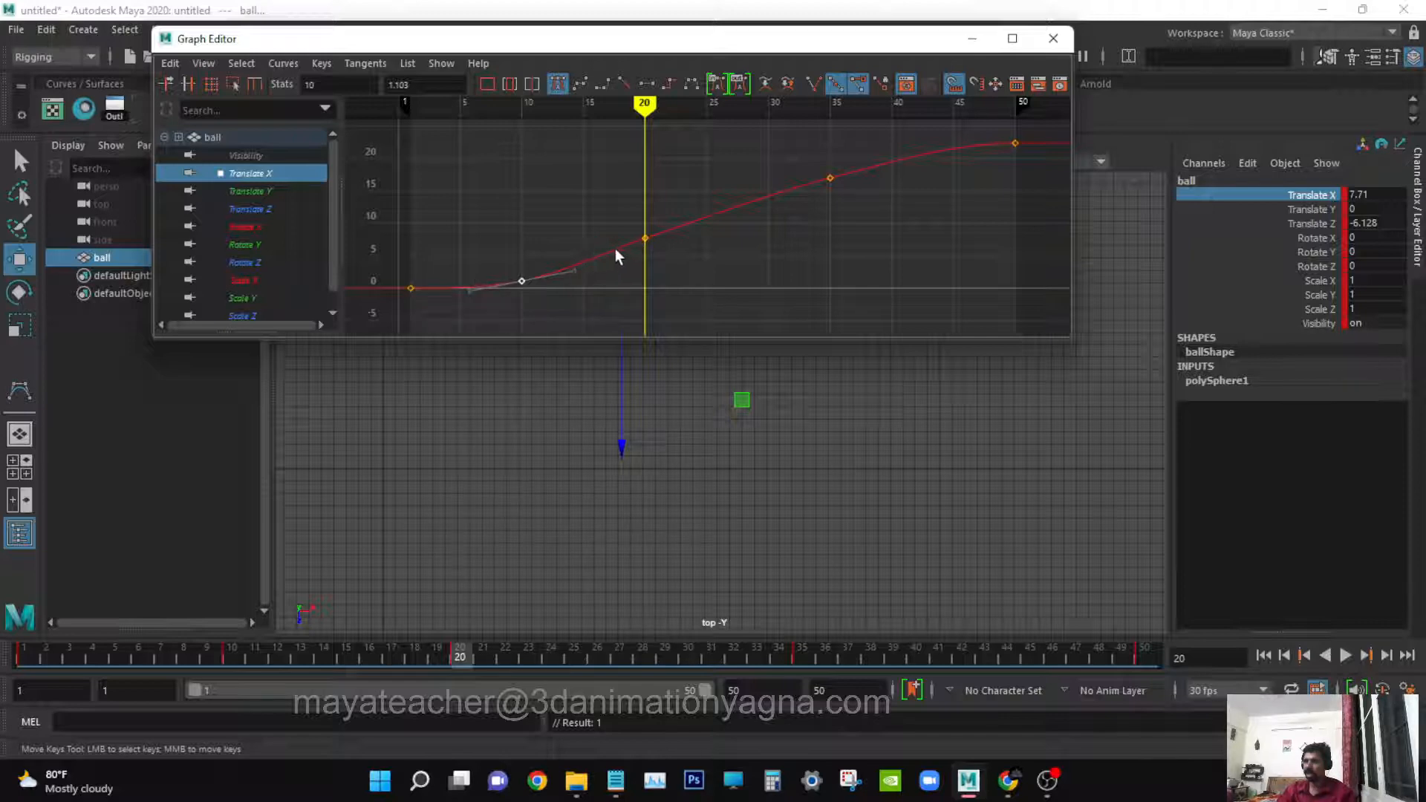
{"action": "left_click_drag", "start_coordinate": [677, 266], "coordinate": [678, 266]}
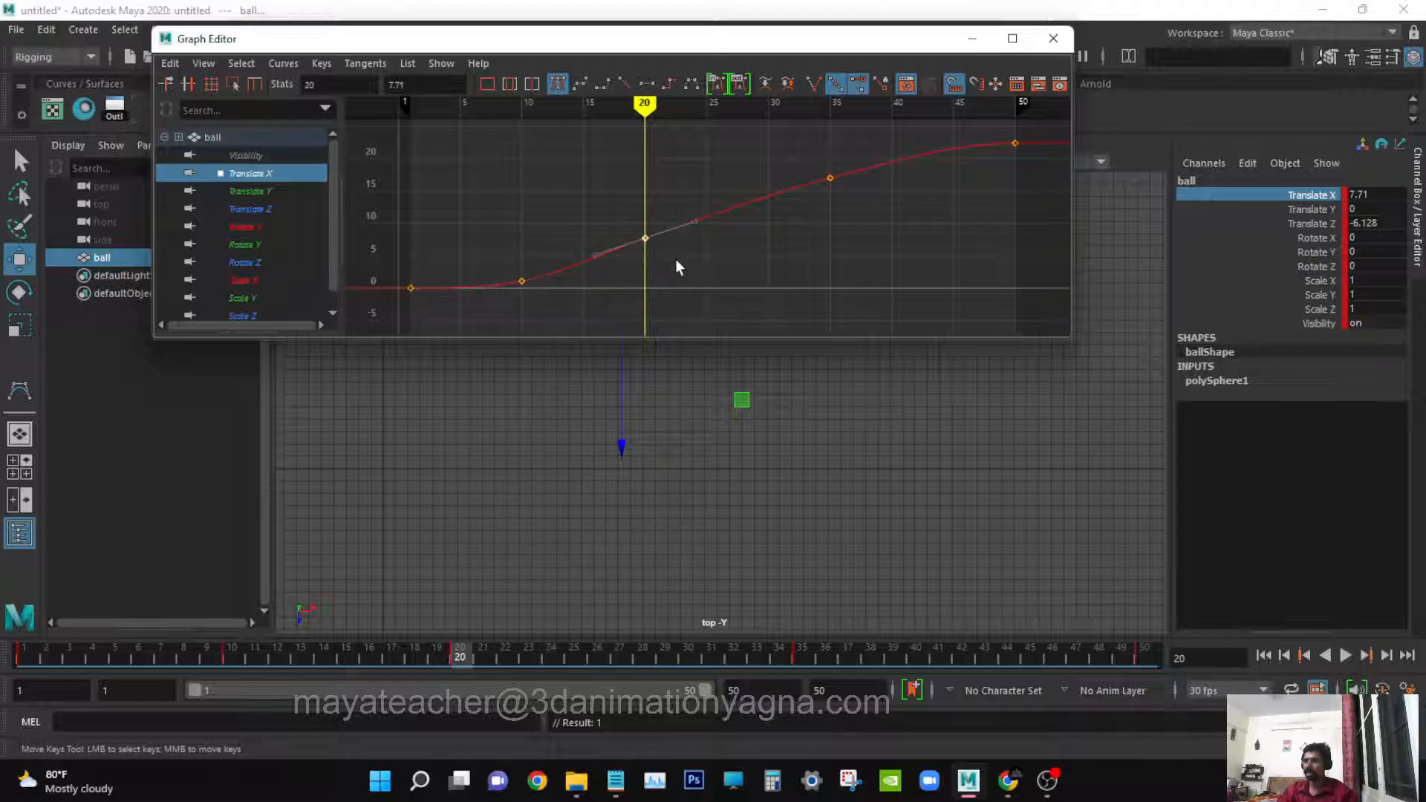
{"action": "left_click", "coordinate": [429, 85]}
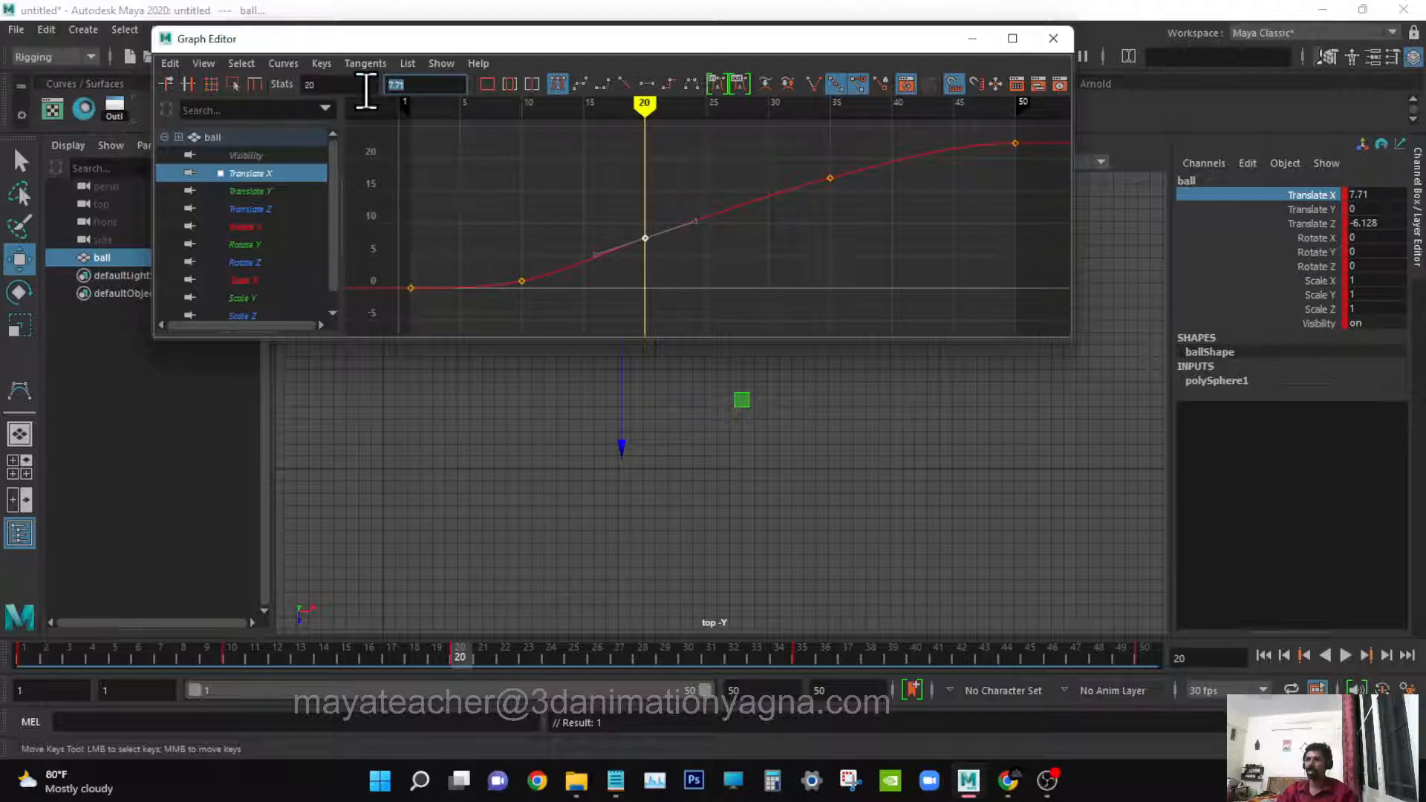
{"action": "left_click", "coordinate": [327, 85]}
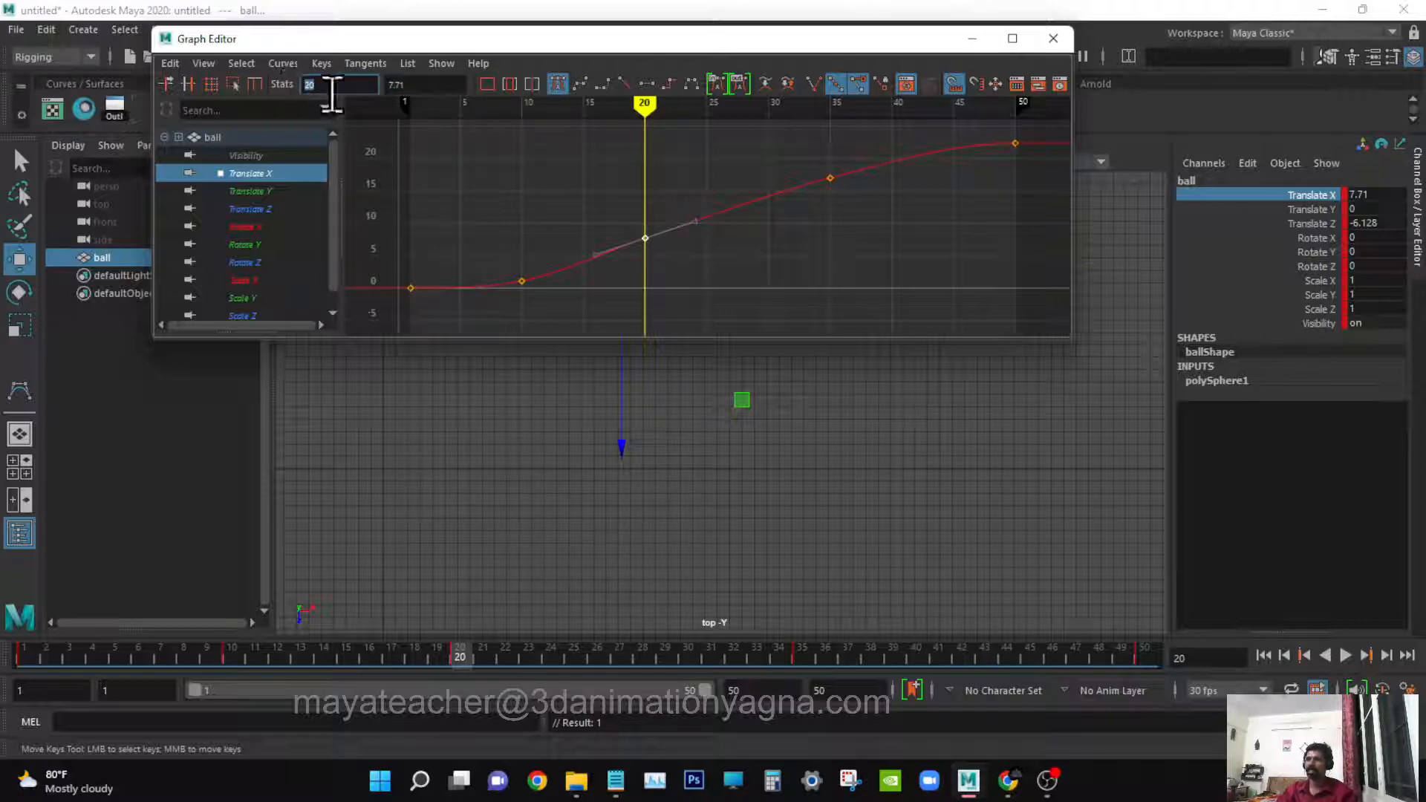
{"action": "left_click", "coordinate": [428, 85]}
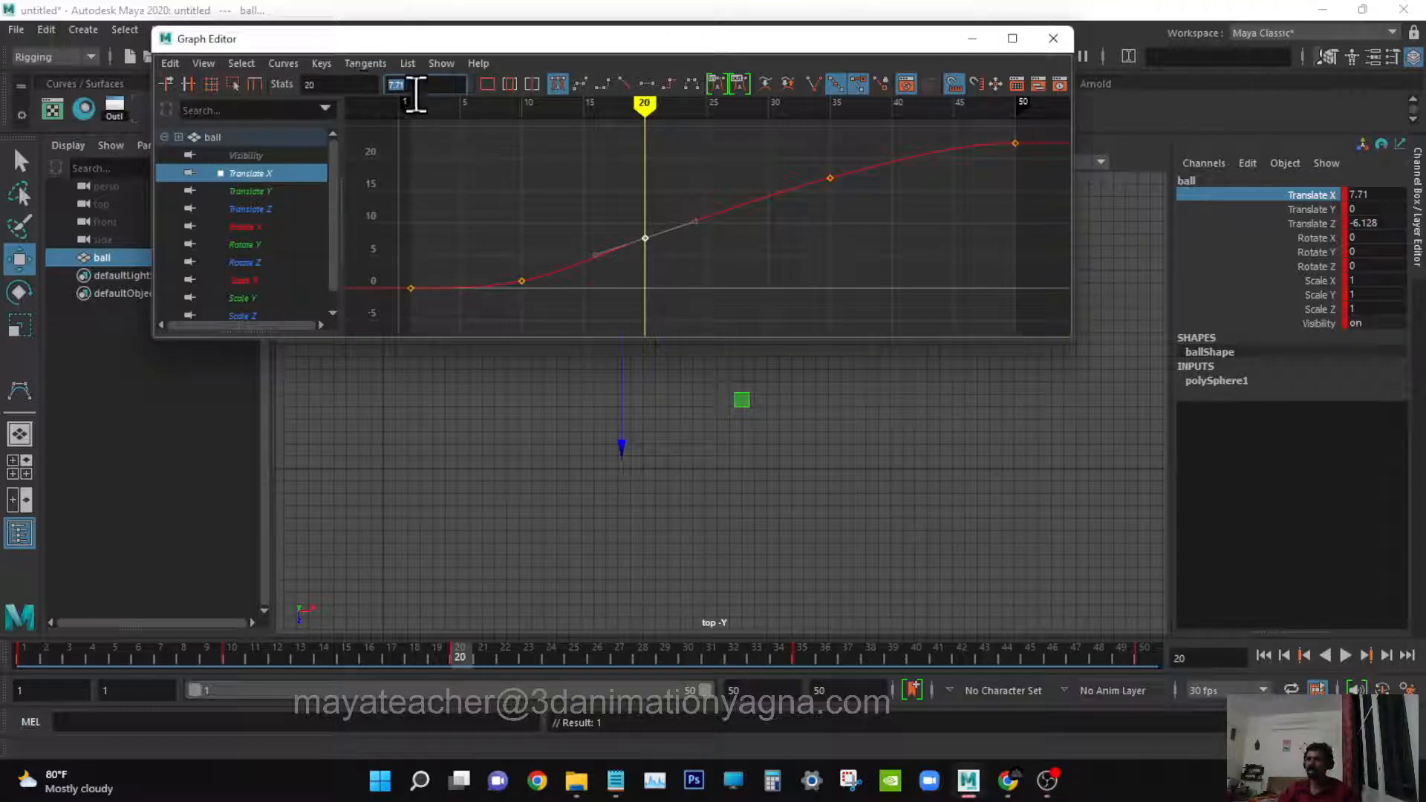
{"action": "left_click", "coordinate": [420, 85]}
{"action": "left_click_drag", "start_coordinate": [420, 88], "coordinate": [386, 86]}
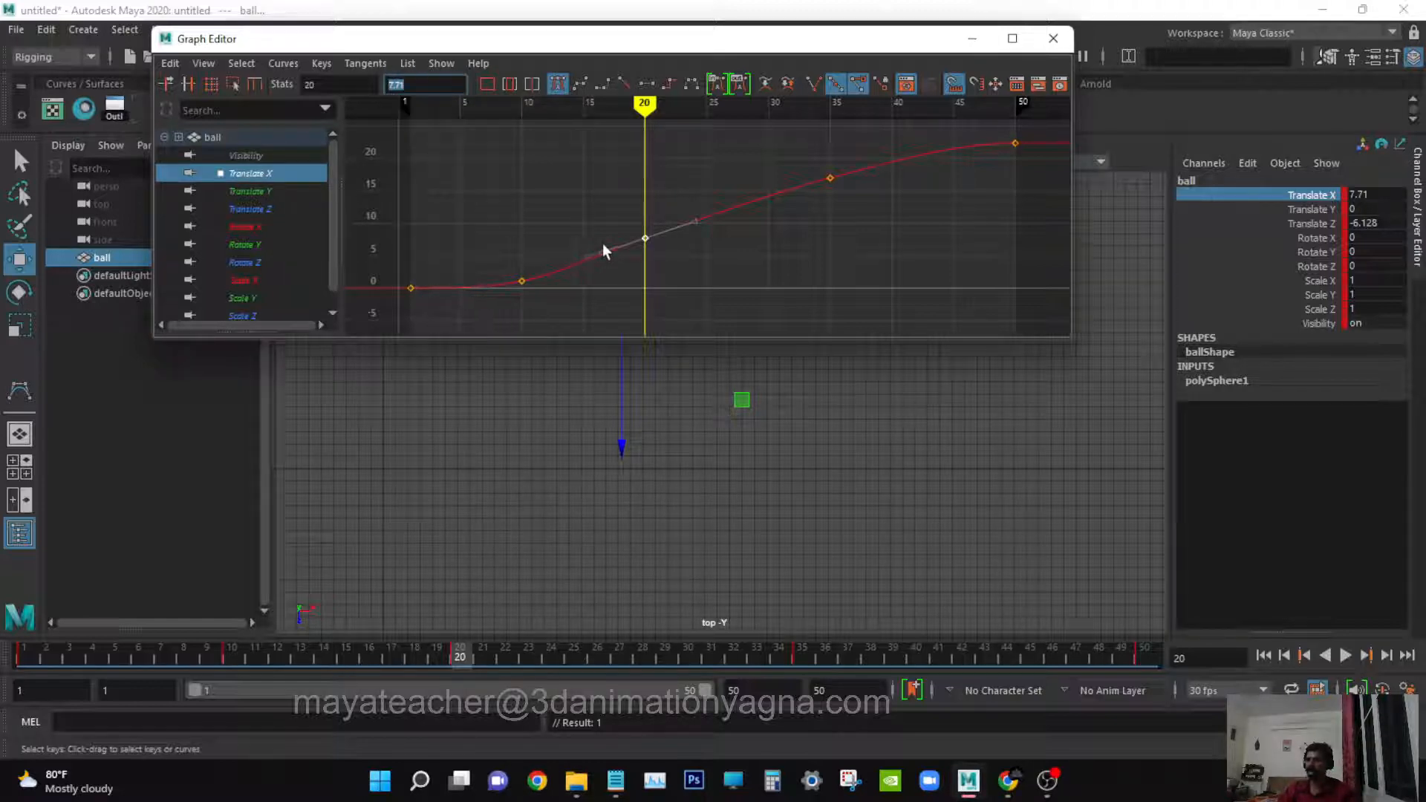
{"action": "left_click_drag", "start_coordinate": [326, 89], "coordinate": [246, 93]}
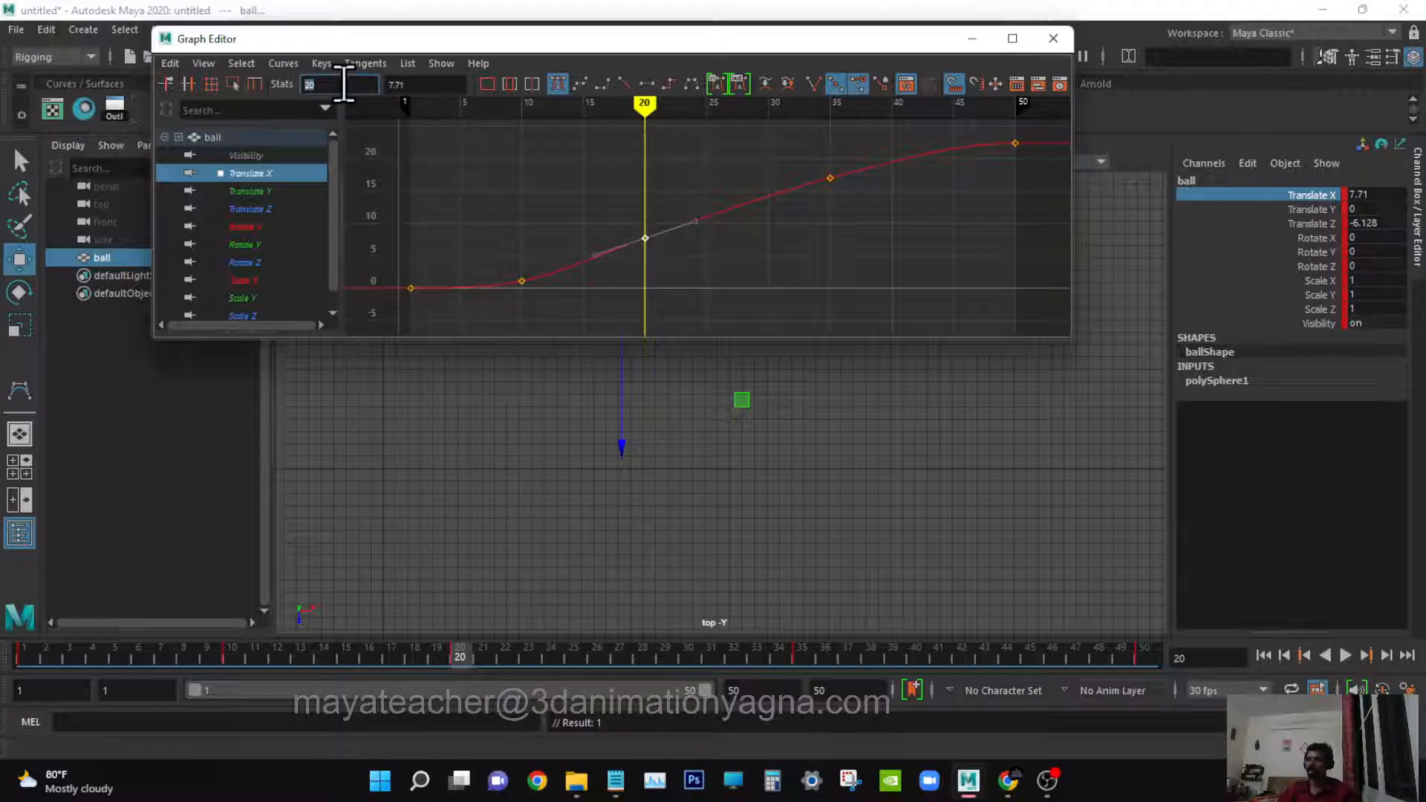
{"action": "left_click_drag", "start_coordinate": [417, 86], "coordinate": [346, 82]}
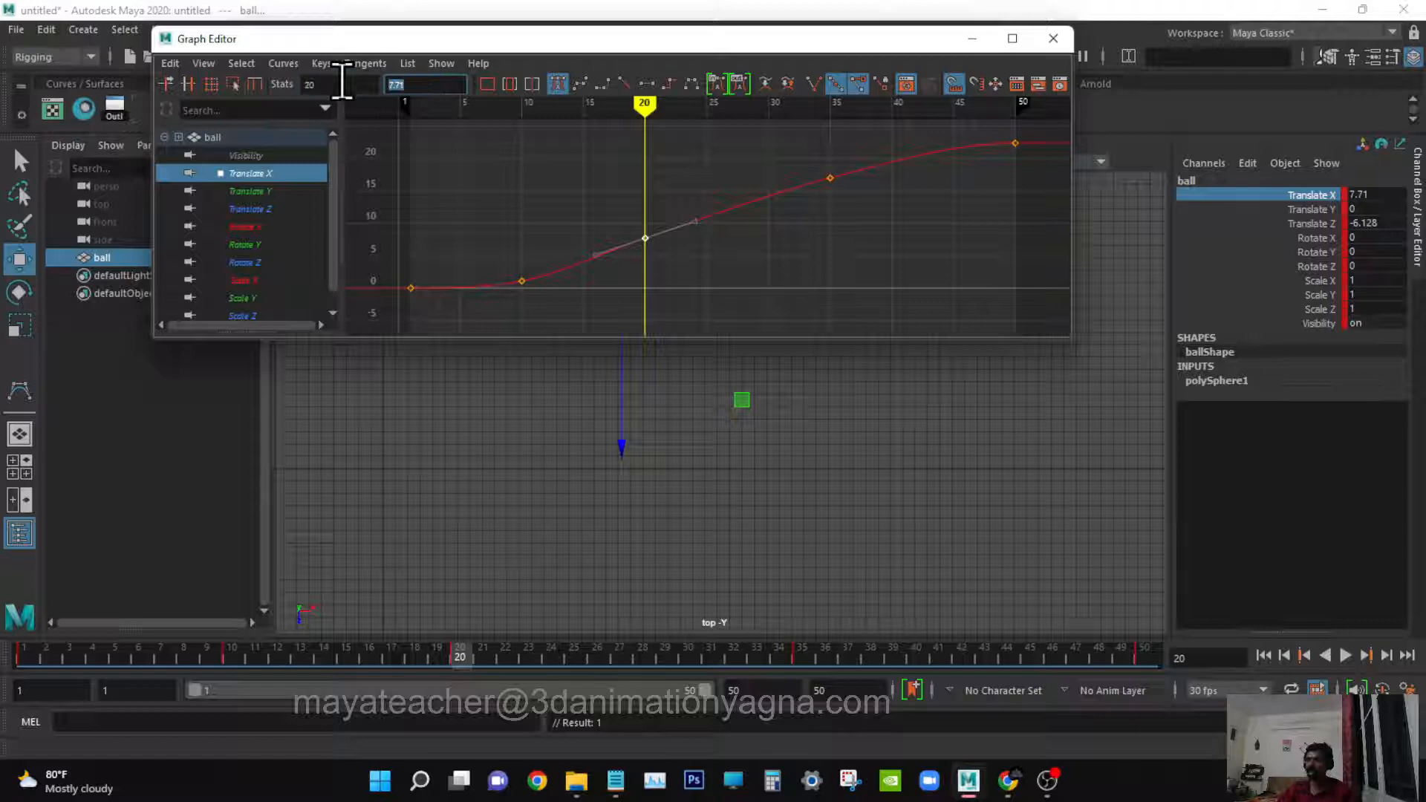
{"action": "left_click", "coordinate": [408, 88]}
- Inspect the stats of the Translate X keys at frames 35 and 50, with the current time at frame 35
{"action": "left_click_drag", "start_coordinate": [461, 653], "coordinate": [804, 675]}
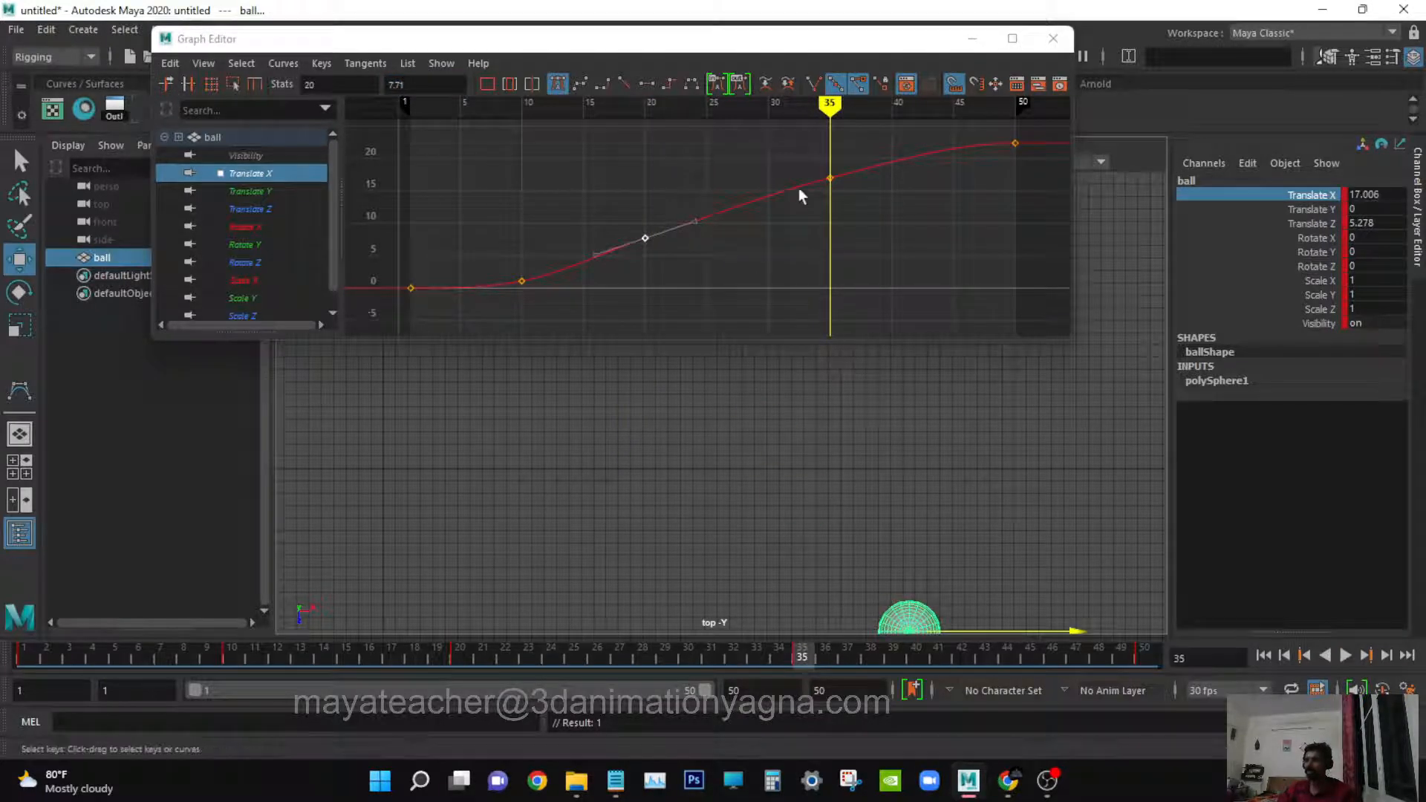
{"action": "left_click_drag", "start_coordinate": [800, 159], "coordinate": [885, 251]}
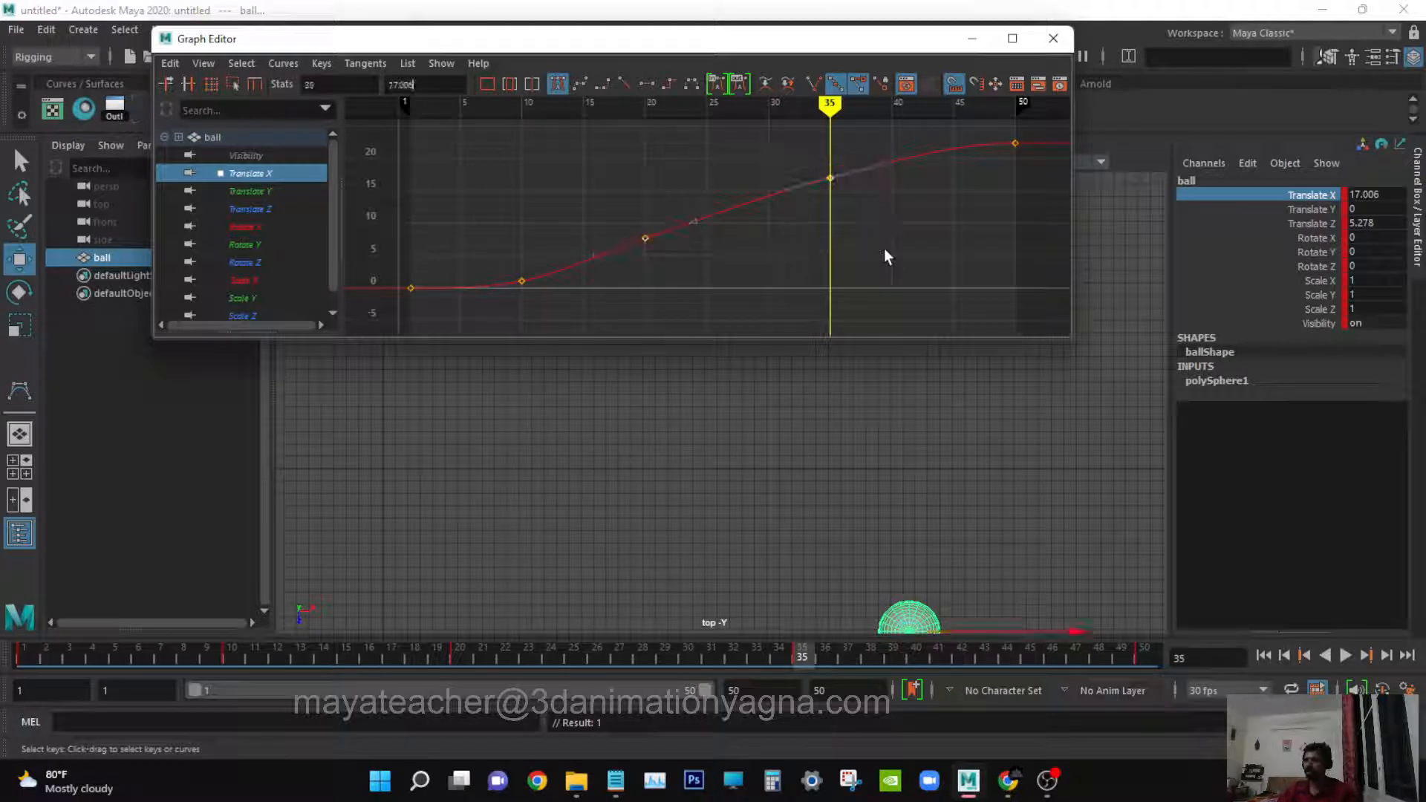
{"action": "double_click", "coordinate": [433, 84]}
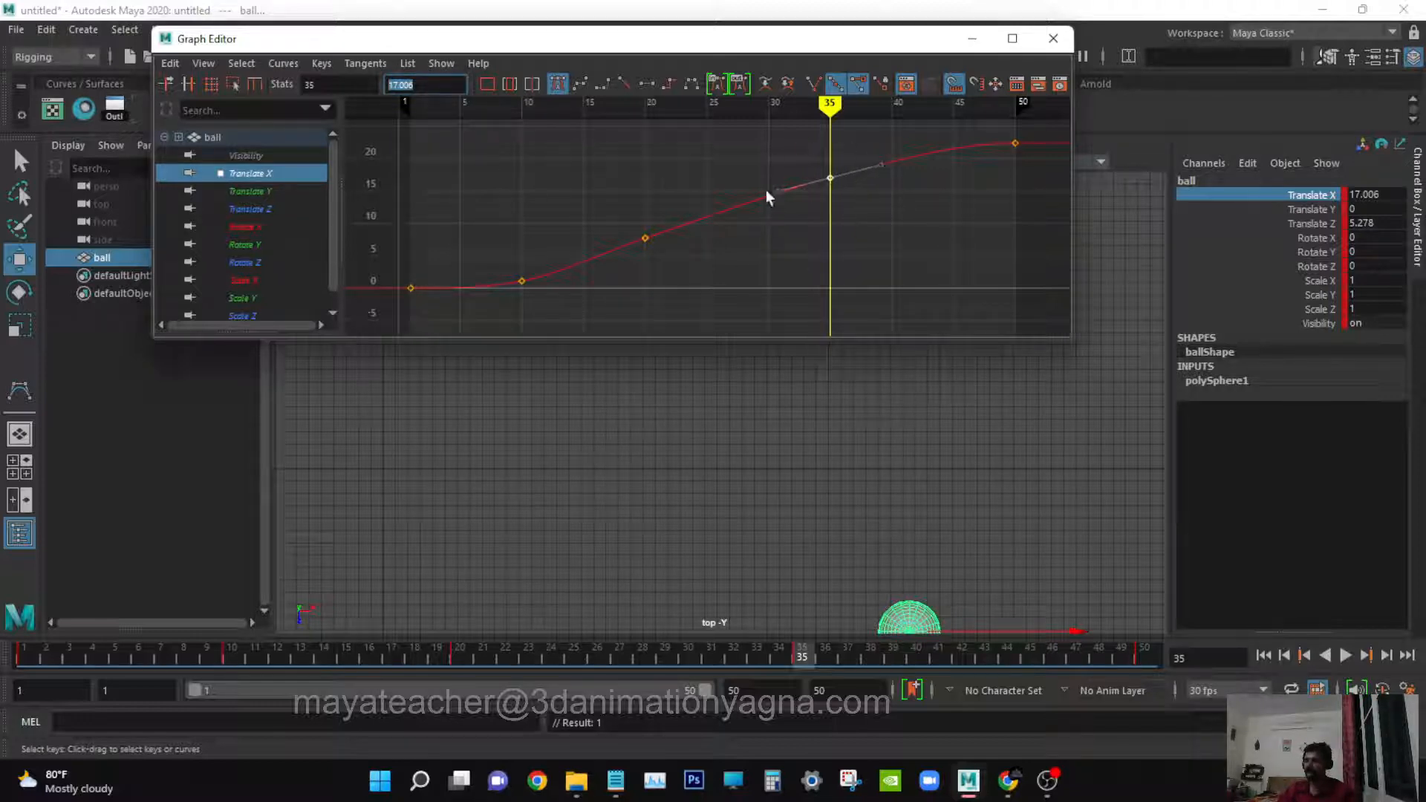
{"action": "left_click_drag", "start_coordinate": [956, 201], "coordinate": [1045, 131]}
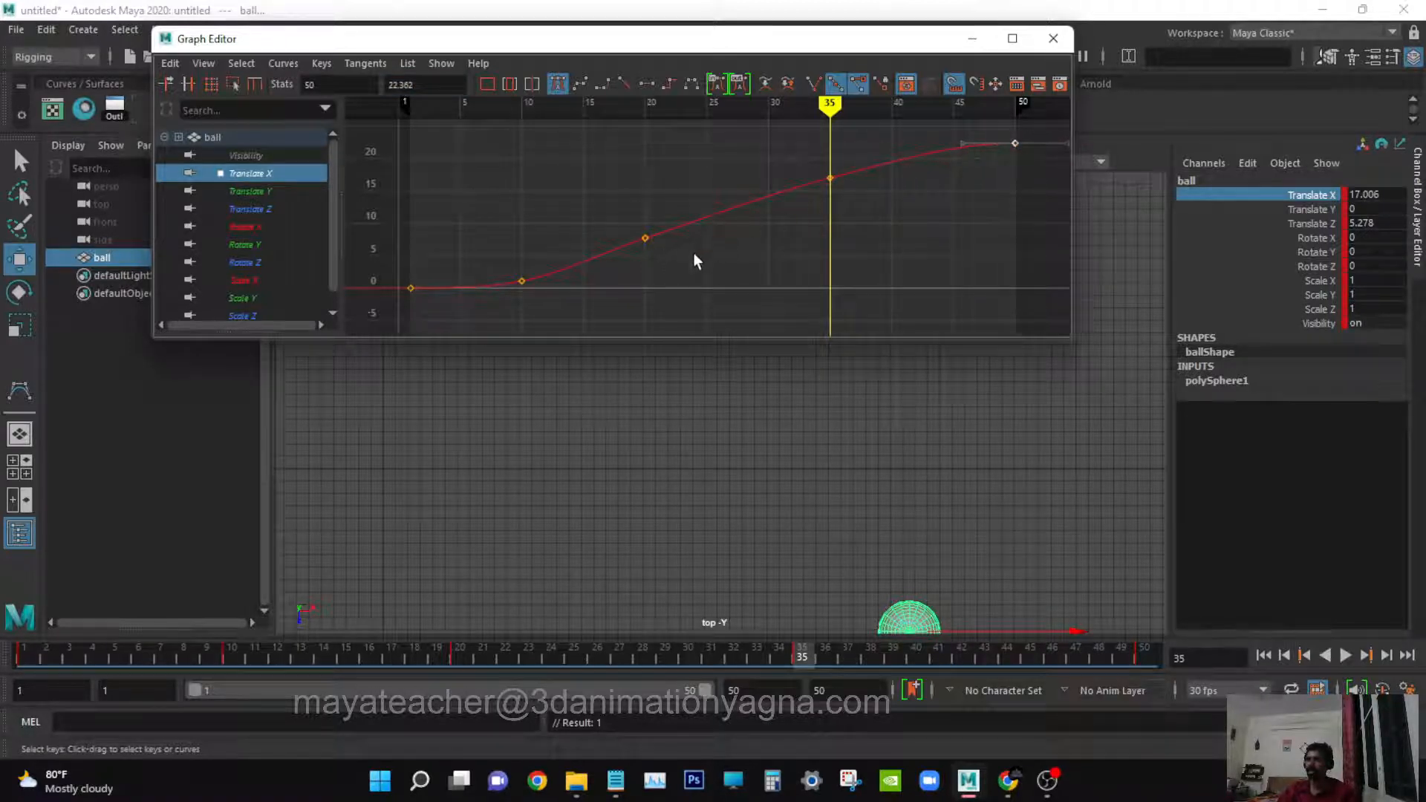
- Isolate the ball's Translate Y curve and switch the viewport to the perspective camera
{"action": "left_click", "coordinate": [267, 193]}
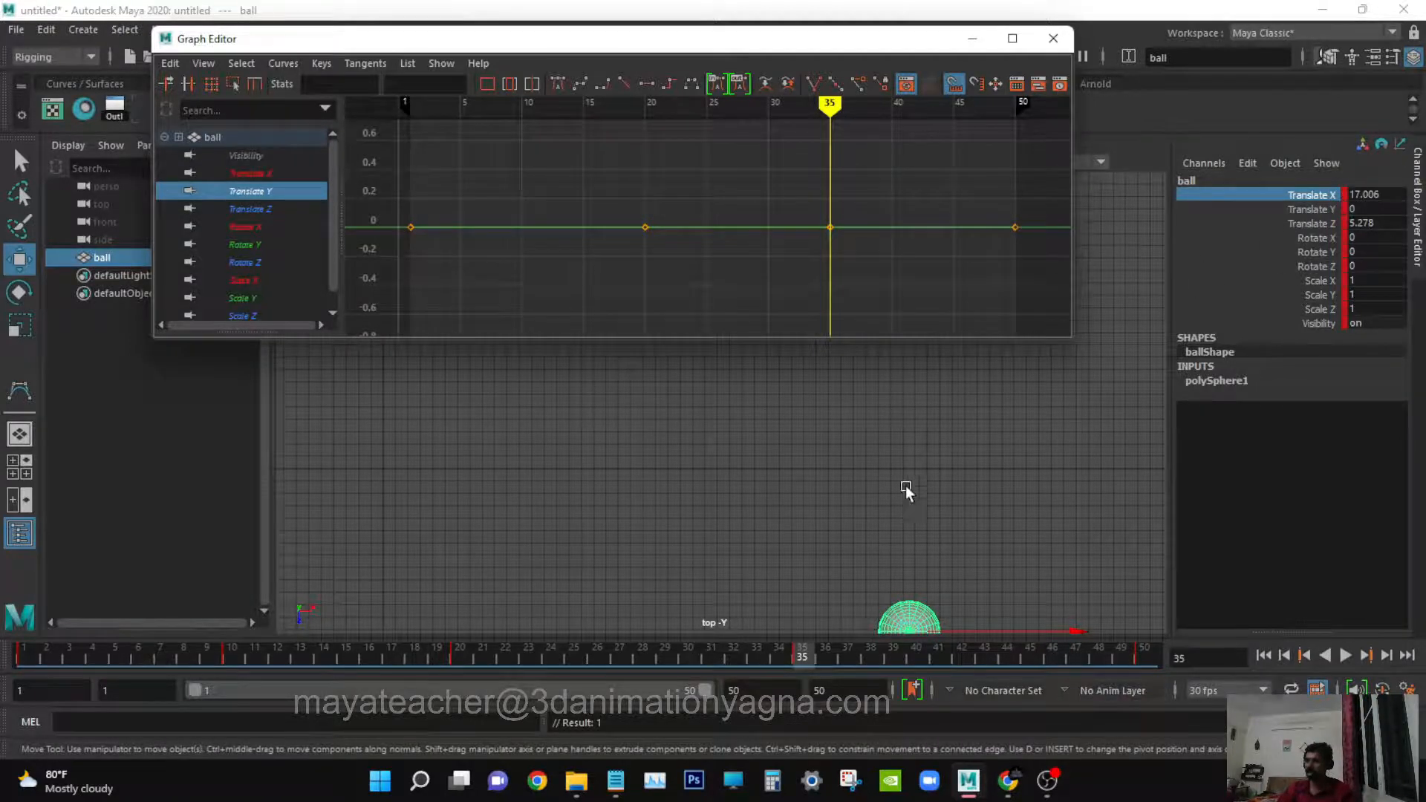
{"action": "key", "text": "space"}
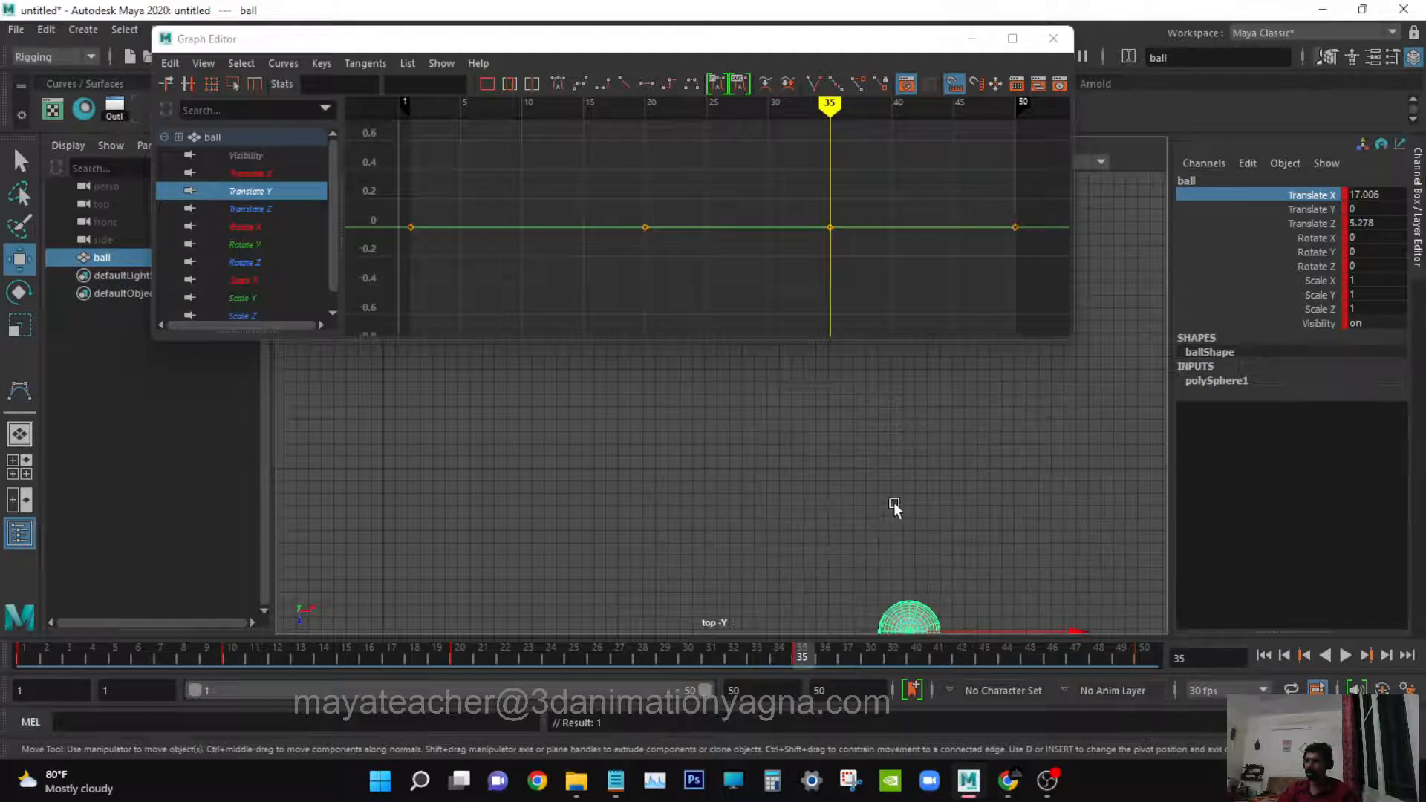
{"action": "key", "text": "space"}
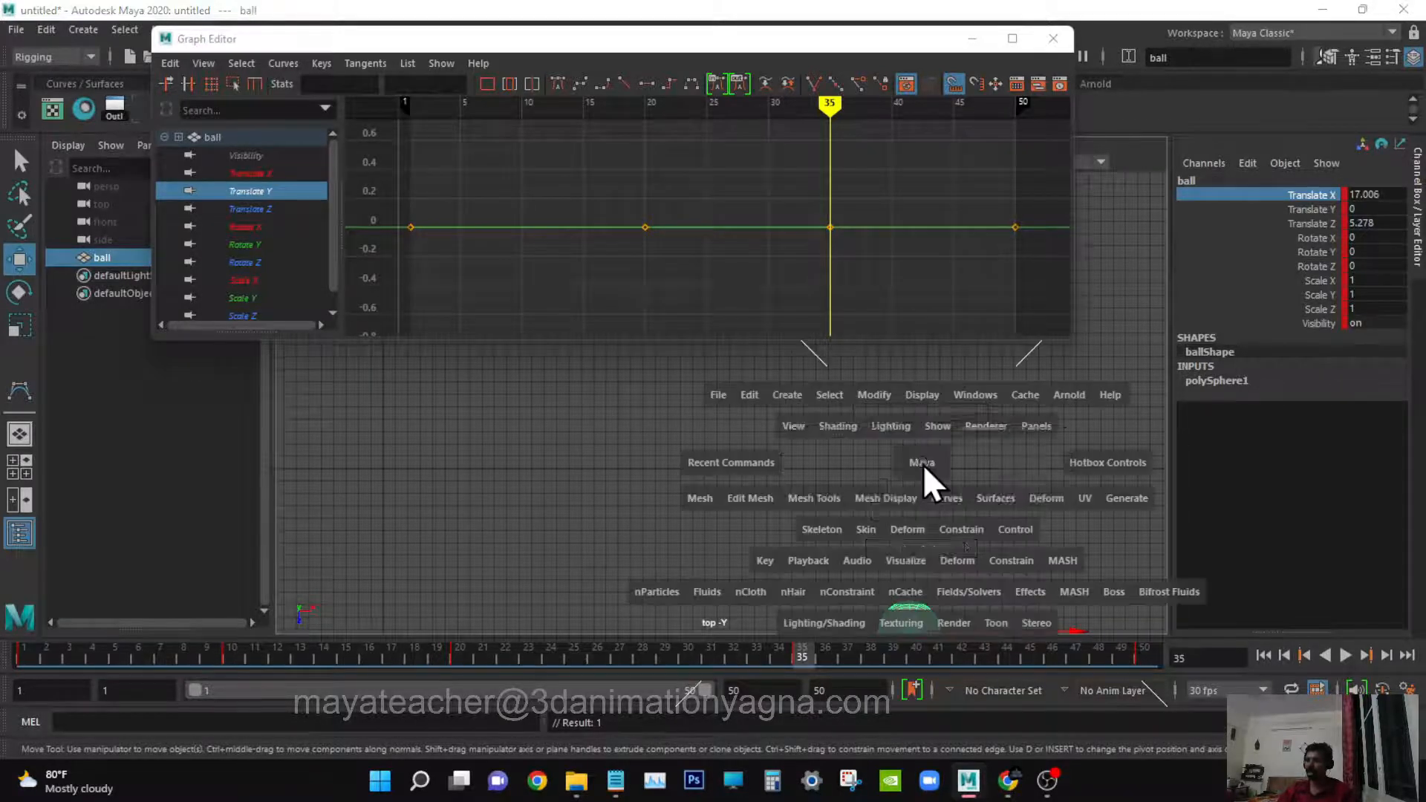
{"action": "left_click_drag", "start_coordinate": [924, 465], "coordinate": [812, 481]}
- At frame 27, raise the ball to about Y 8.3, restore its selection and isolate its Translate Y curve again
{"action": "left_click_drag", "start_coordinate": [126, 650], "coordinate": [626, 666]}
{"action": "left_click_drag", "start_coordinate": [898, 380], "coordinate": [930, 371]}
{"action": "key", "text": "ctrl+z"}
{"action": "key", "text": "ctrl+z"}
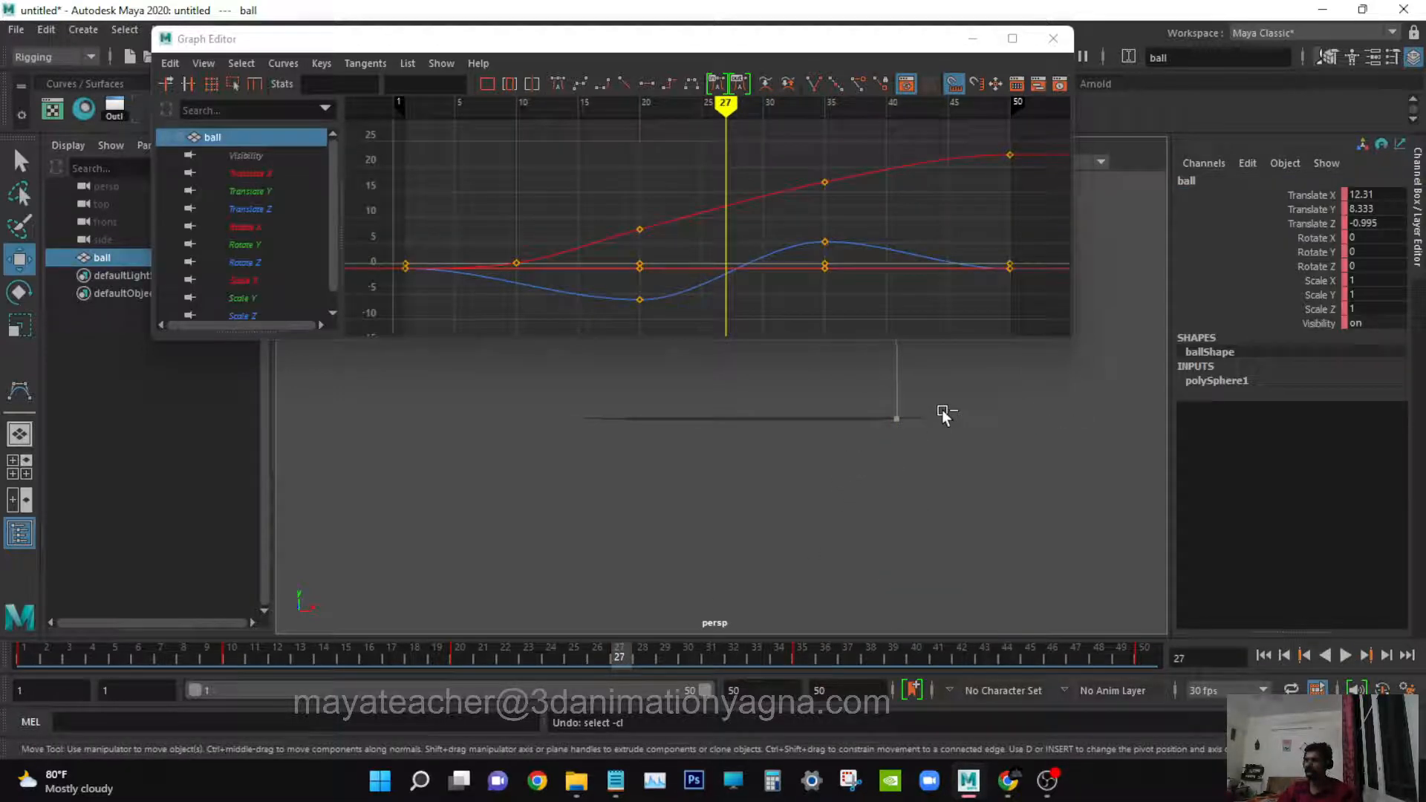
{"action": "left_click", "coordinate": [101, 258]}
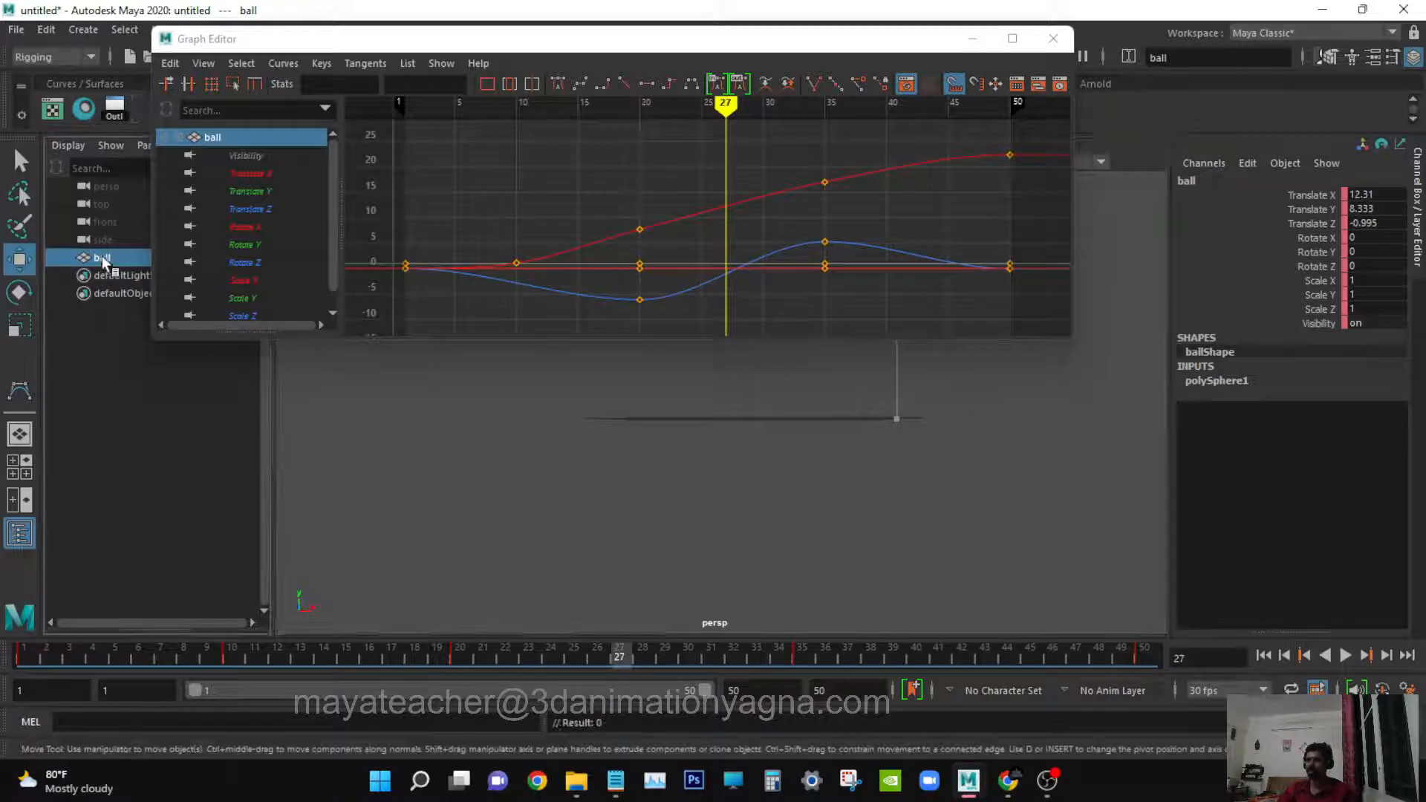
{"action": "left_click", "coordinate": [279, 191]}
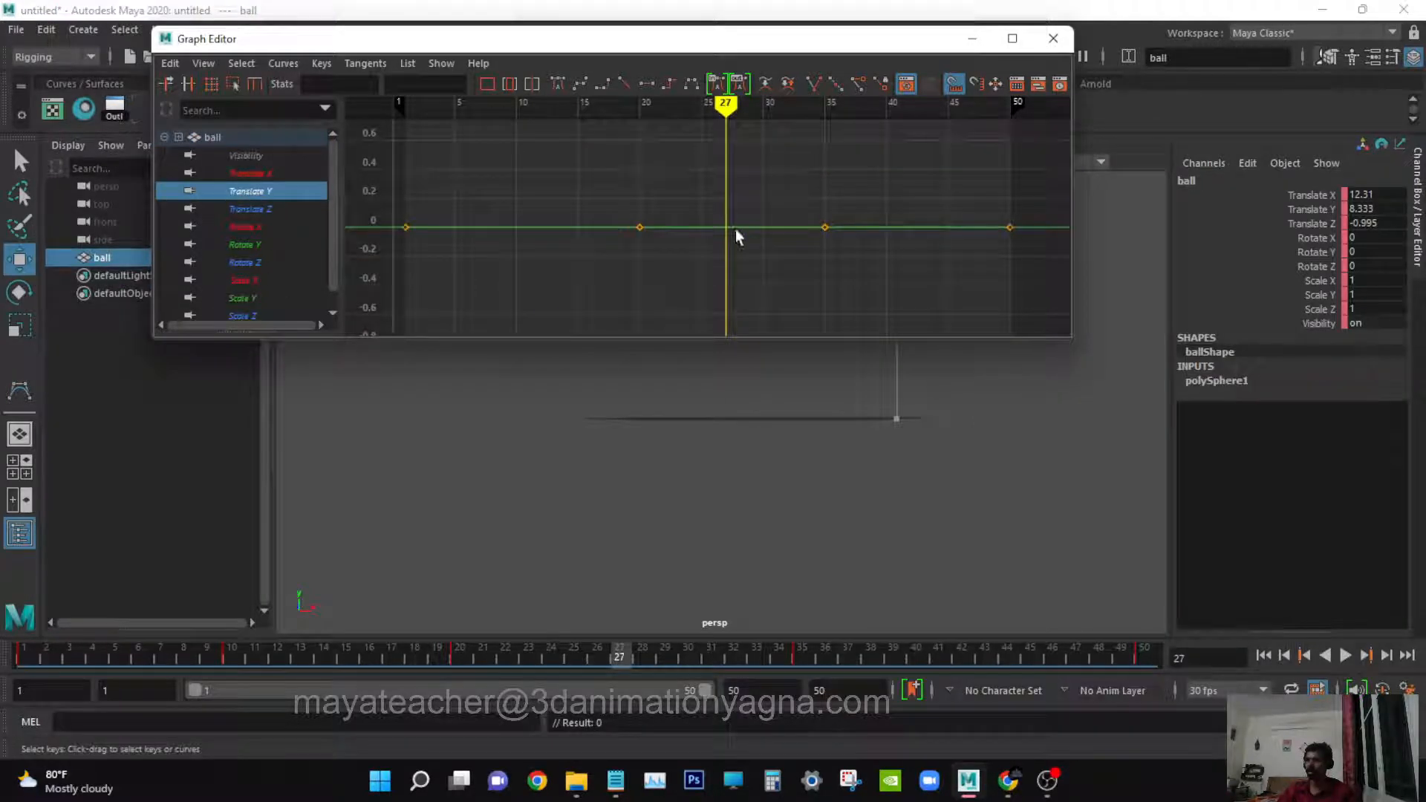
{"action": "left_click_drag", "start_coordinate": [903, 420], "coordinate": [842, 511], "text": "alt"}
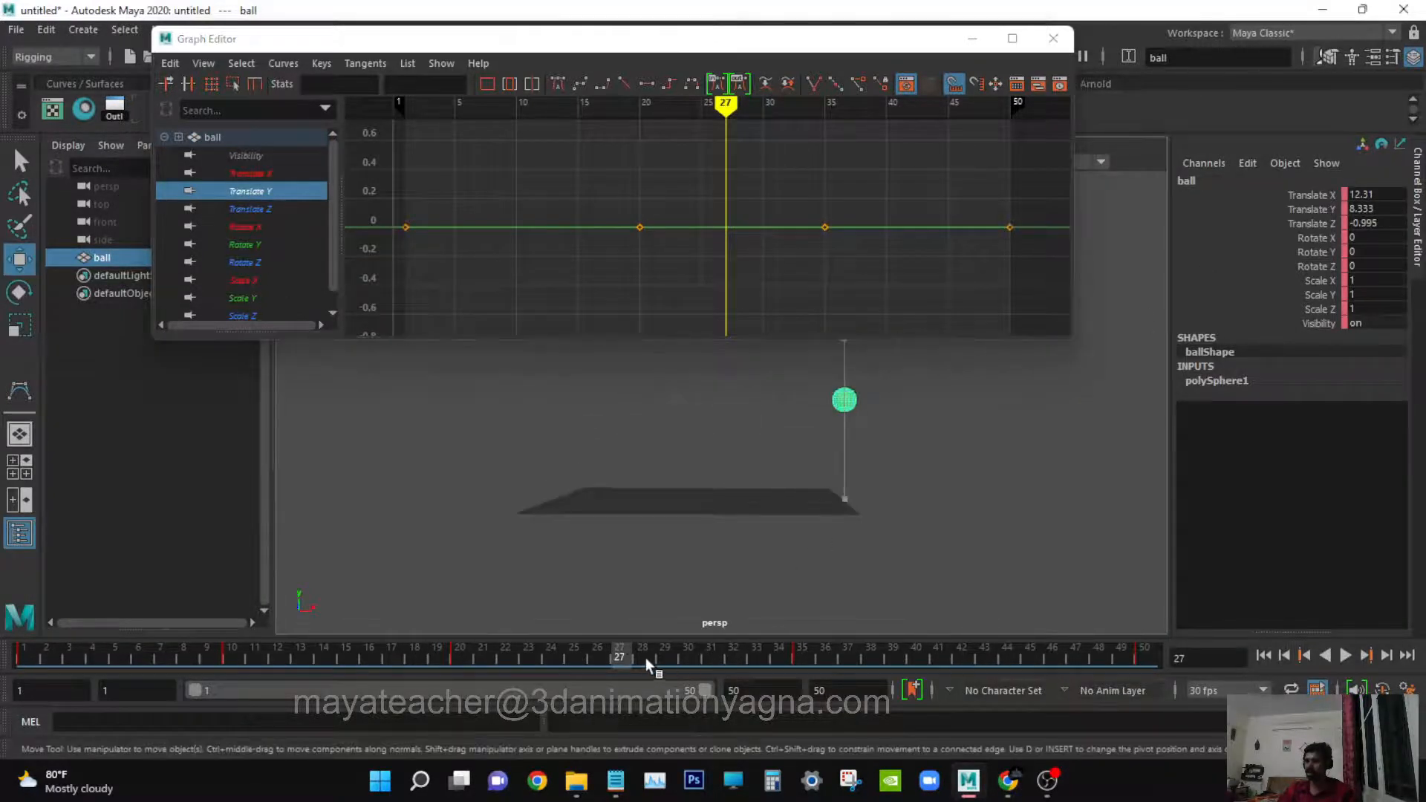
- Switch the viewport to the top view at frame 21 and isolate the ball's Translate Z curve
{"action": "left_click_drag", "start_coordinate": [645, 658], "coordinate": [809, 506]}
{"action": "key", "text": "space"}
{"action": "middle_click_drag", "start_coordinate": [811, 501], "coordinate": [945, 595], "text": "alt"}
{"action": "middle_click_drag", "start_coordinate": [828, 515], "coordinate": [879, 506], "text": "alt"}
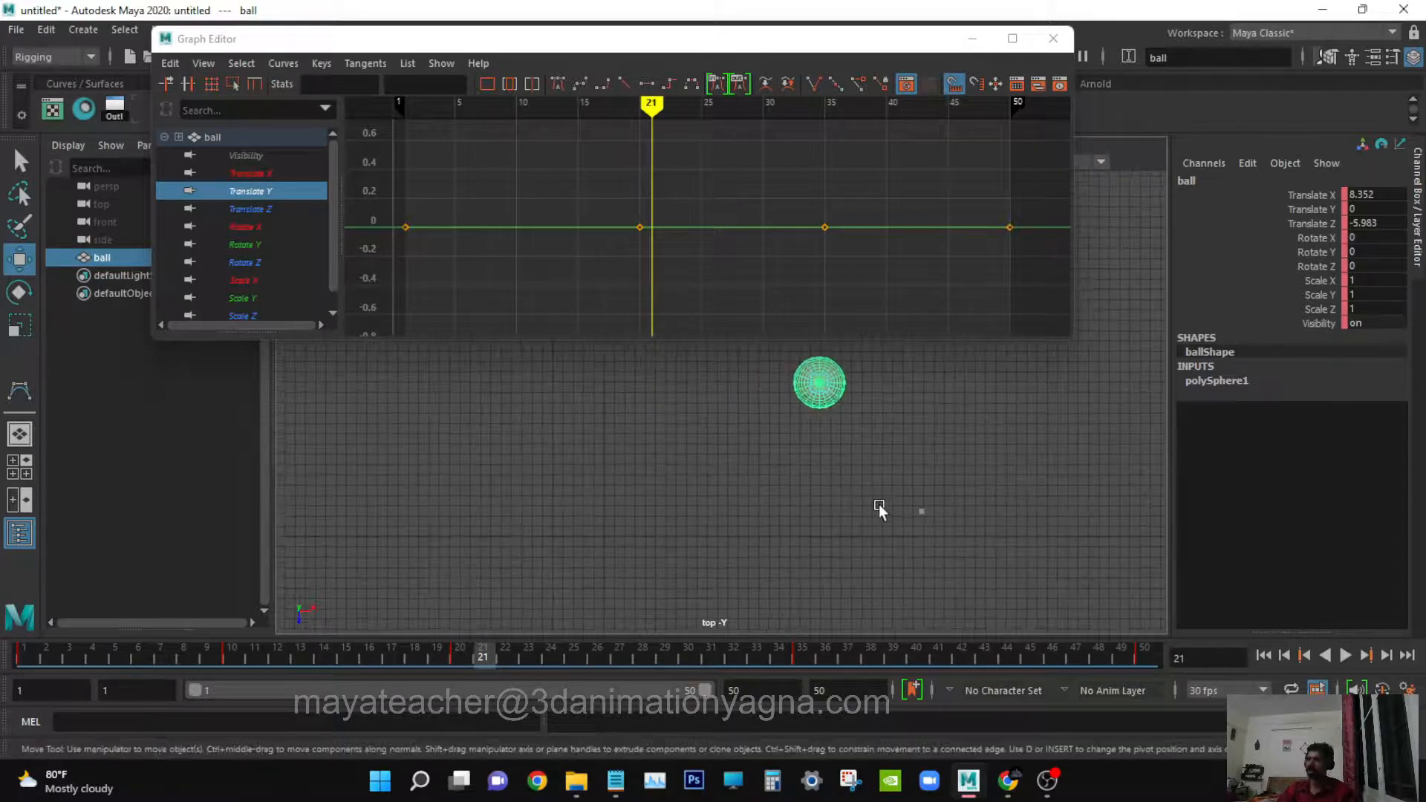
{"action": "right_click_drag", "start_coordinate": [879, 505], "coordinate": [786, 511], "text": "alt"}
{"action": "mouse_move", "coordinate": [852, 523]}
{"action": "middle_mouse_down", "text": "alt"}
{"action": "mouse_move", "coordinate": [850, 477]}
{"action": "mouse_move", "coordinate": [848, 544]}
{"action": "middle_mouse_up", "text": "alt"}
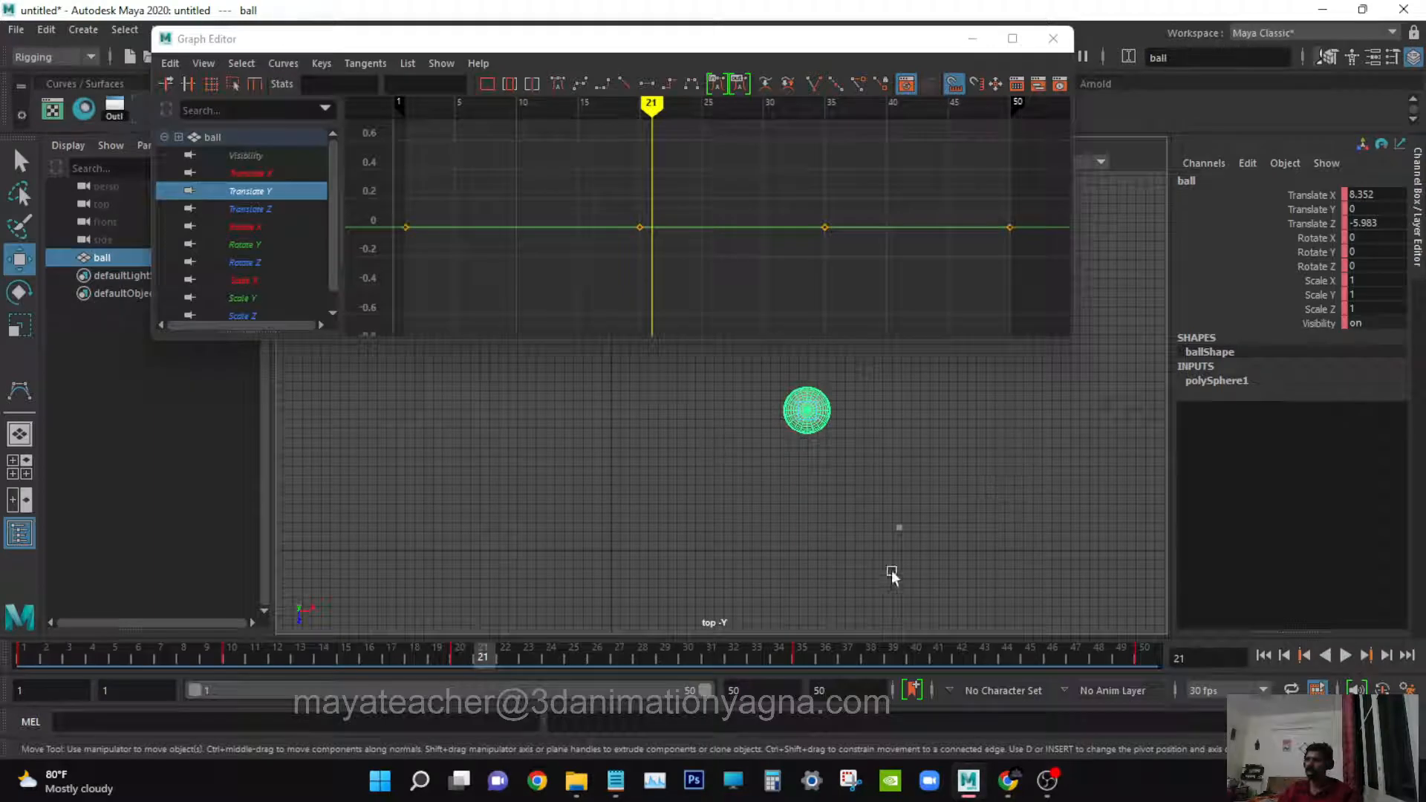
{"action": "left_click", "coordinate": [260, 211]}
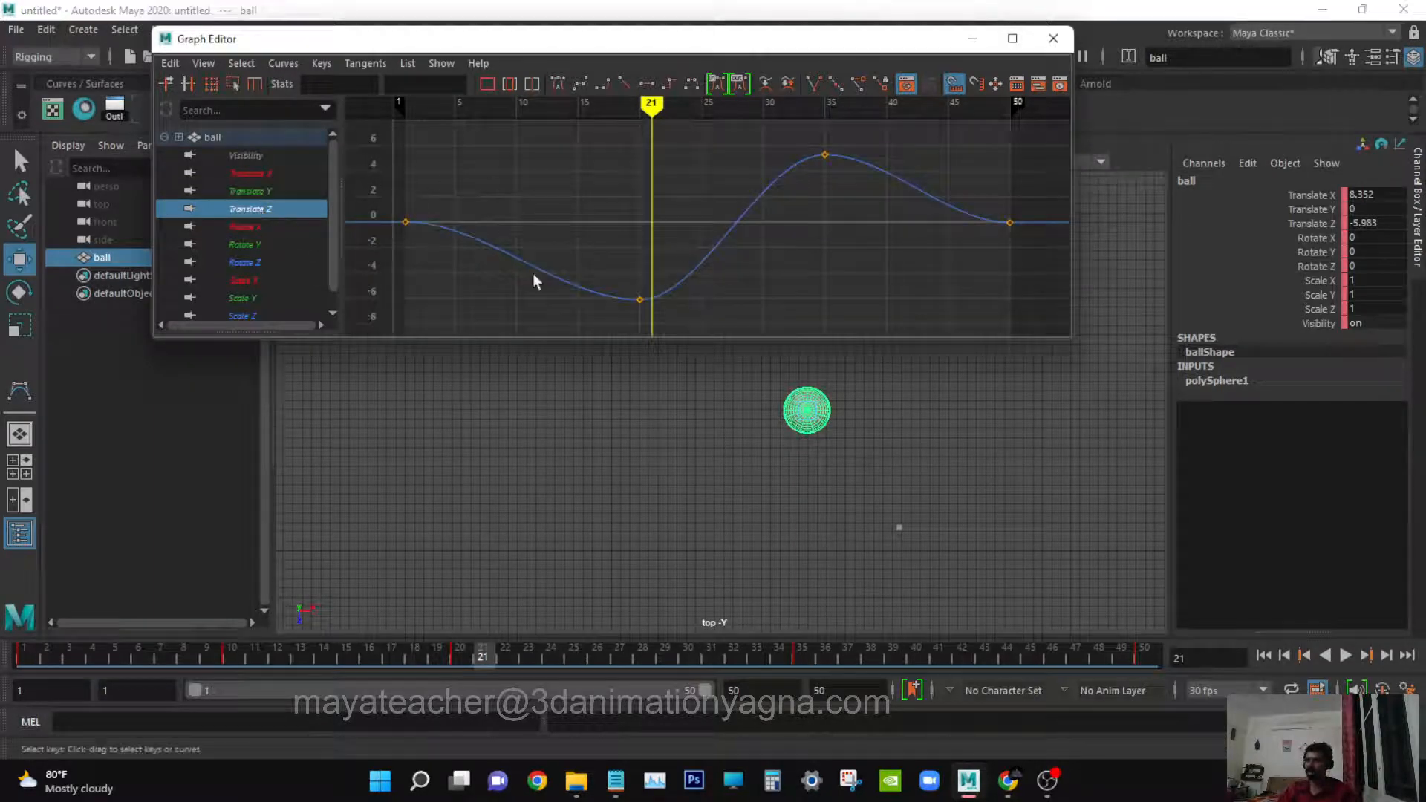
- Go to frame 1, select its Translate Z key and examine the frame and value stats of that key
{"action": "left_click", "coordinate": [196, 659]}
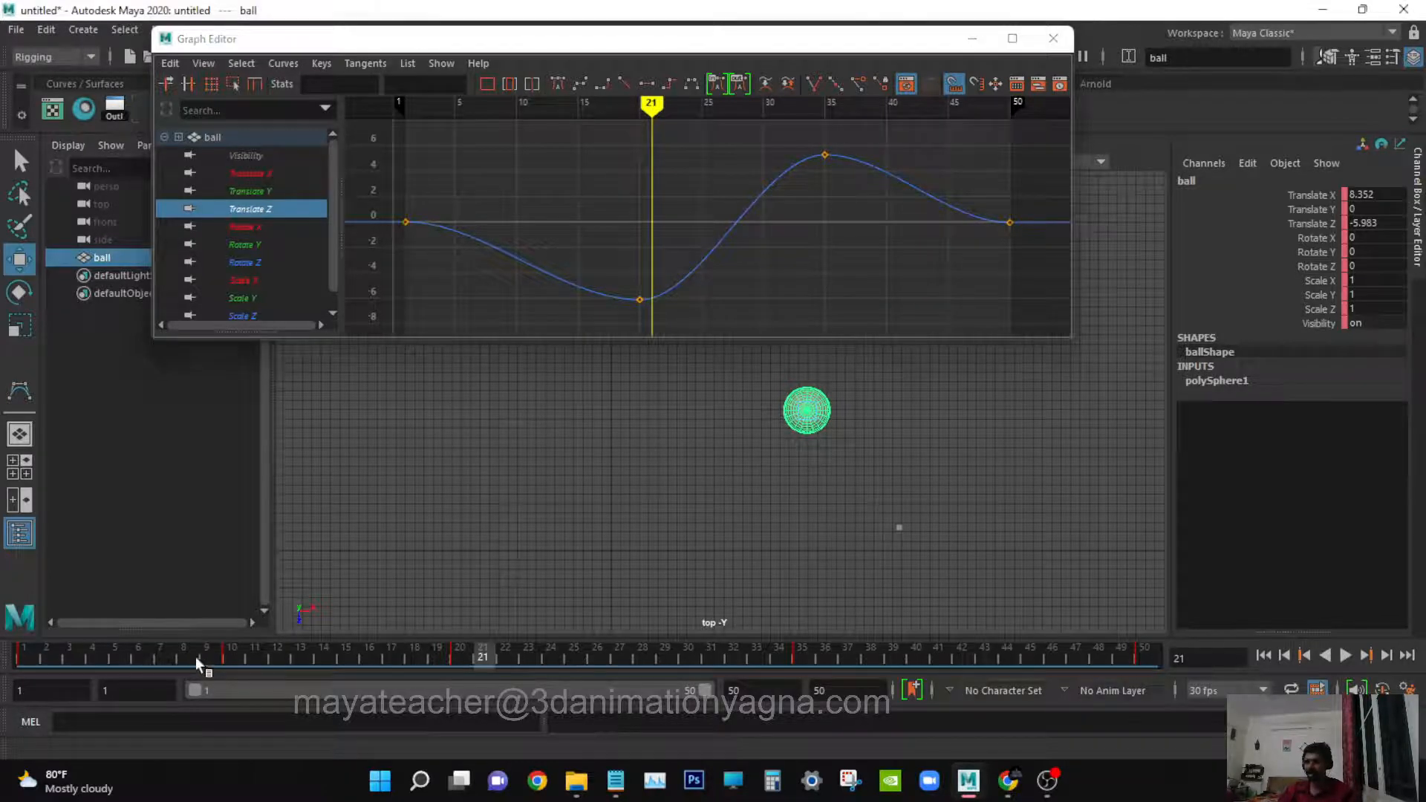
{"action": "left_click_drag", "start_coordinate": [196, 659], "coordinate": [23, 654]}
{"action": "left_click_drag", "start_coordinate": [457, 199], "coordinate": [360, 282]}
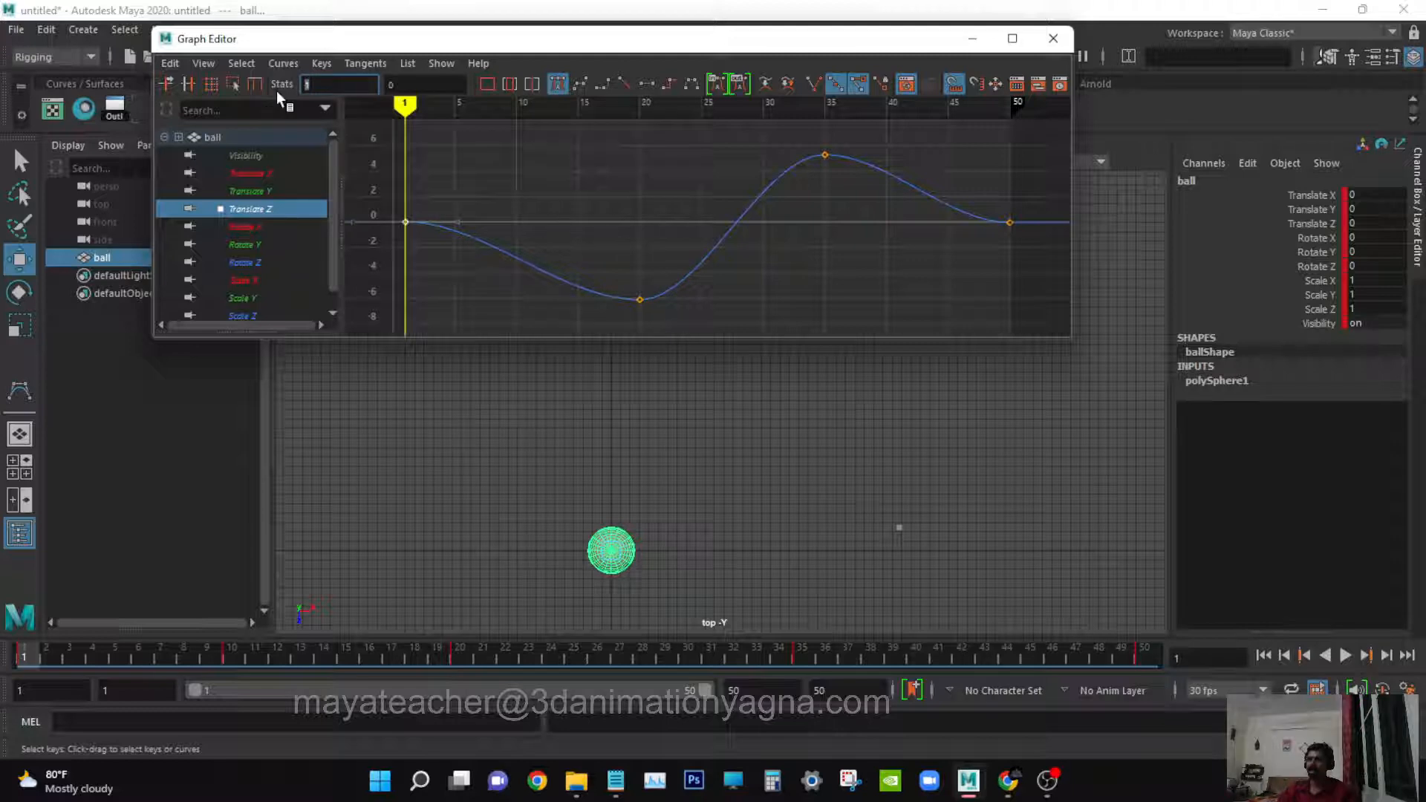
{"action": "left_click", "coordinate": [407, 85]}
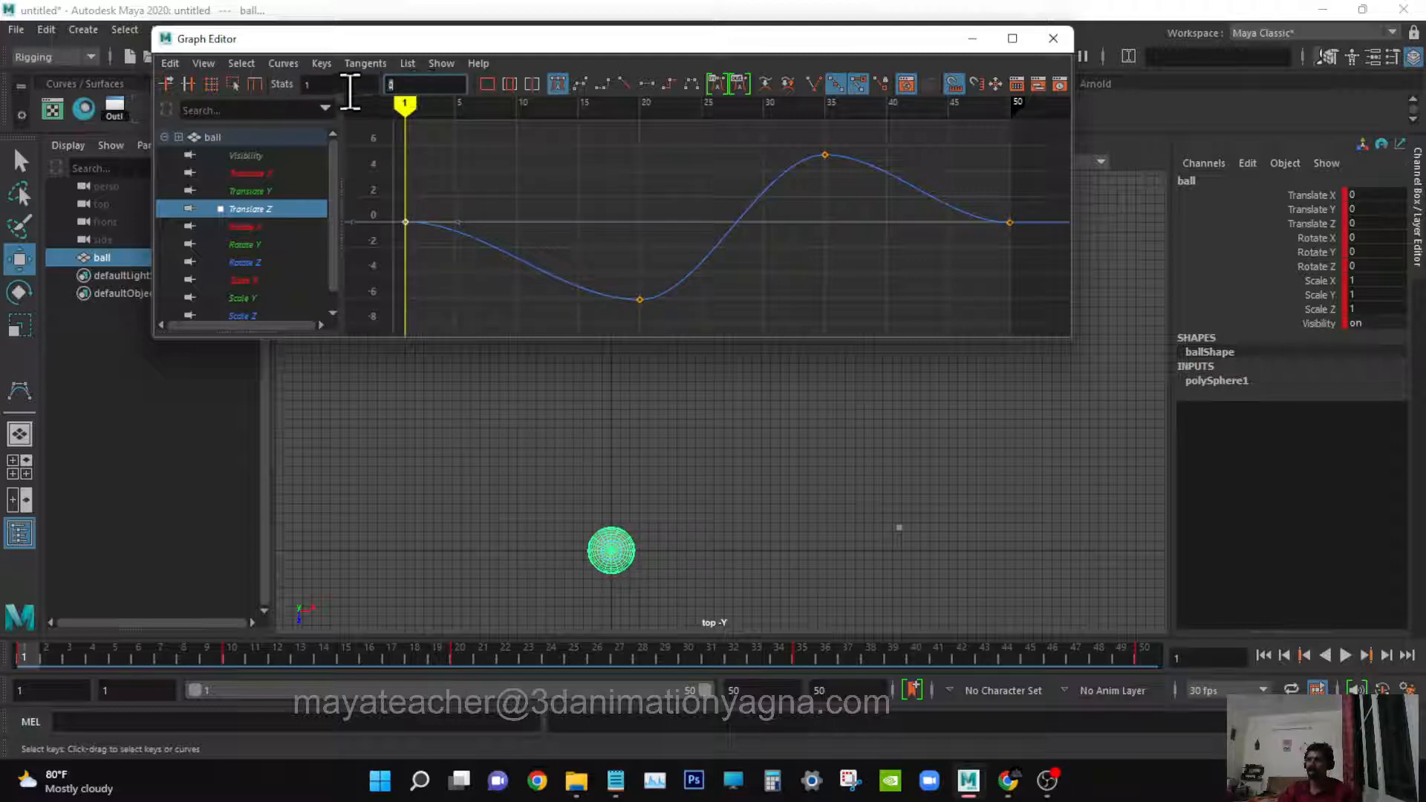
- Move the current time to frame 20, select its Translate Z key and examine the key's frame and value stats
{"action": "left_click", "coordinate": [232, 664]}
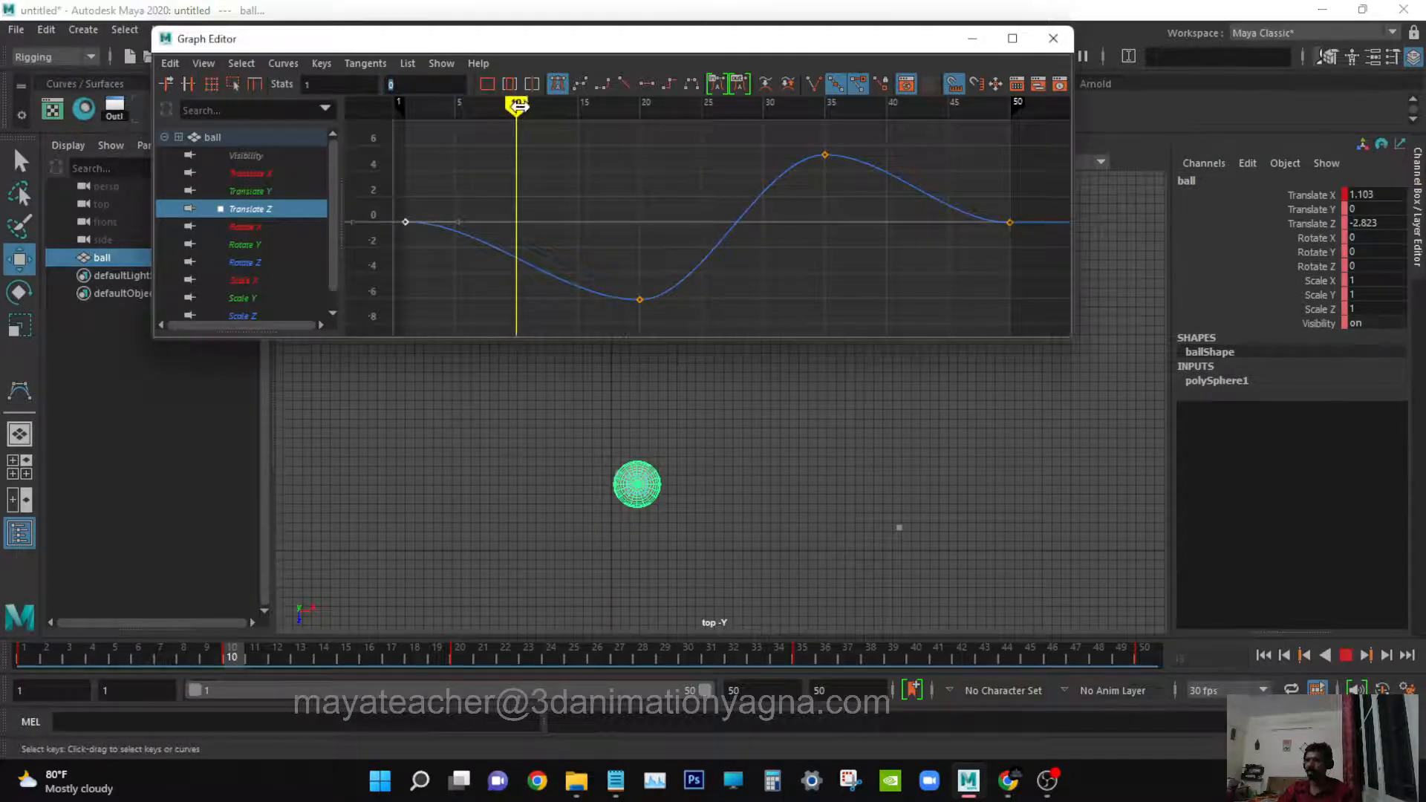
{"action": "mouse_move", "coordinate": [518, 106]}
{"action": "left_mouse_down"}
{"action": "mouse_move", "coordinate": [652, 107]}
{"action": "mouse_move", "coordinate": [639, 112]}
{"action": "left_mouse_up"}
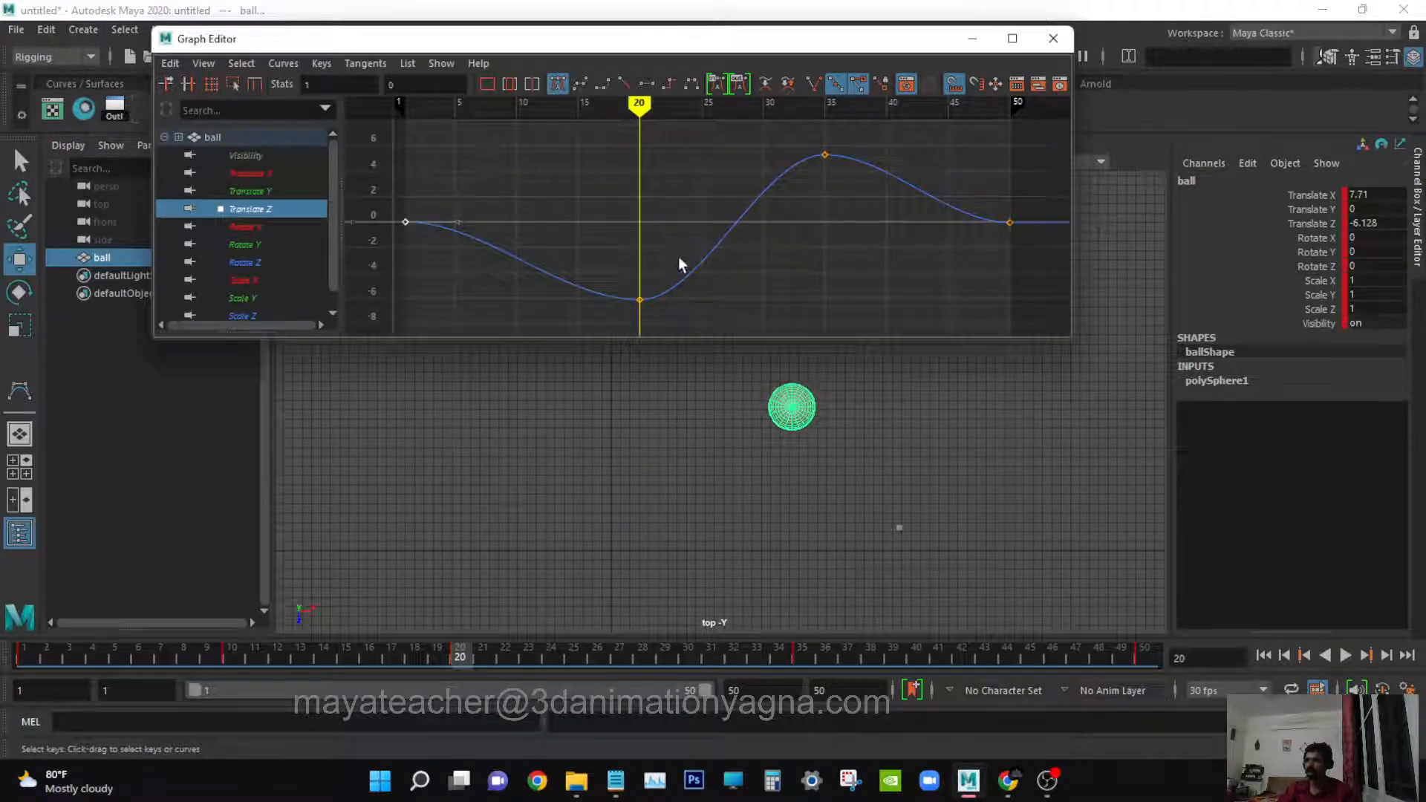
{"action": "left_click_drag", "start_coordinate": [679, 262], "coordinate": [599, 344]}
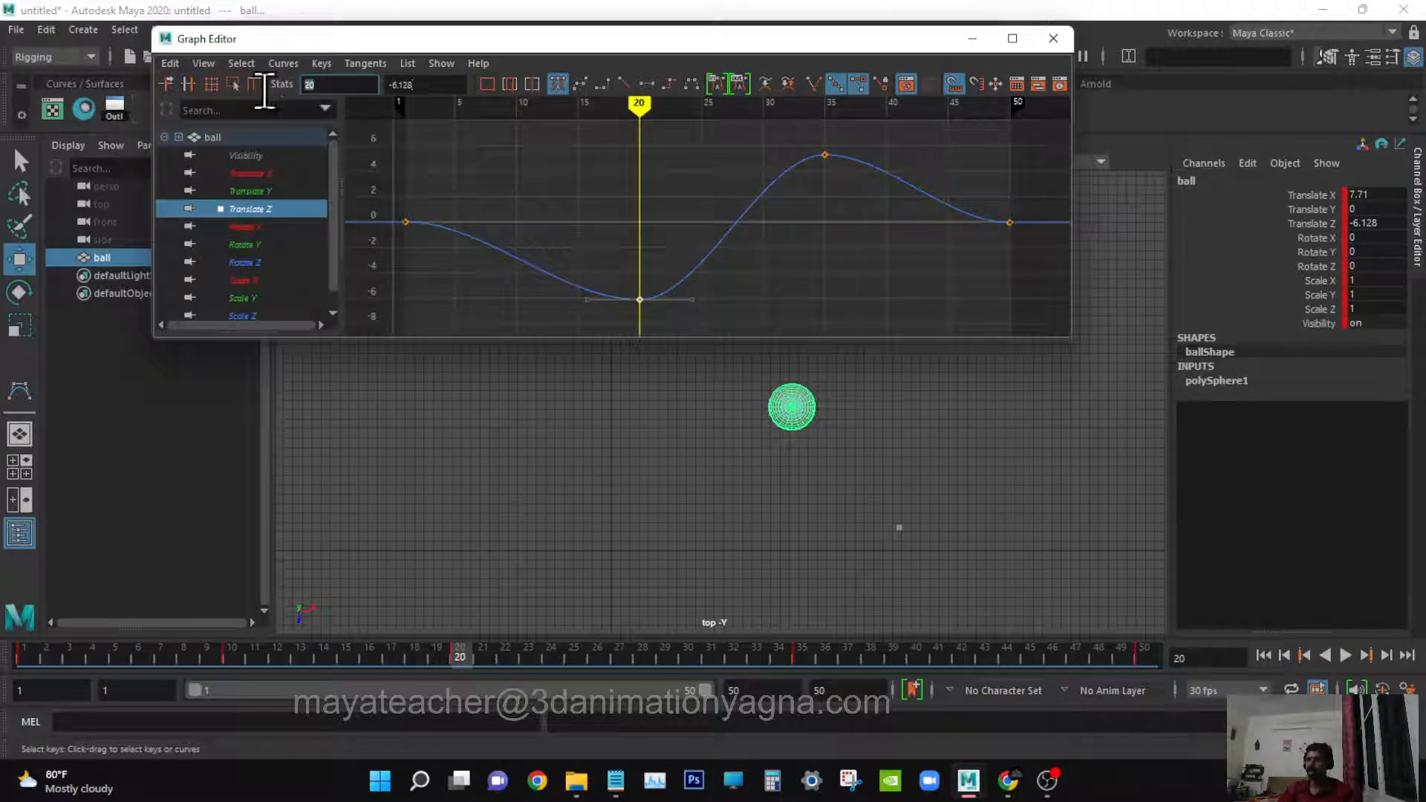
{"action": "left_click_drag", "start_coordinate": [439, 86], "coordinate": [375, 95]}
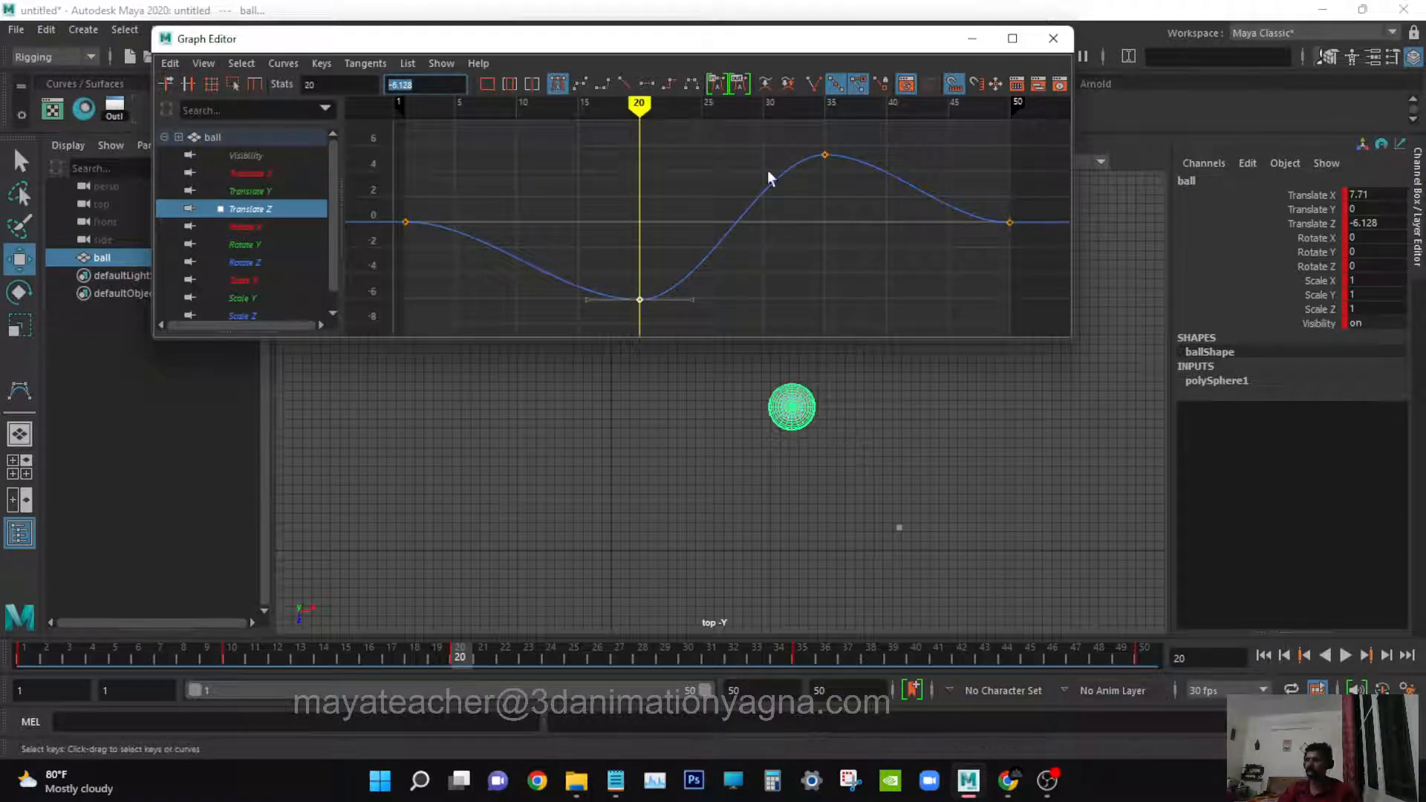
- Inspect the stats of the Translate Z keys at frames 35 and 50, moving the current time to each key's frame
{"action": "left_click_drag", "start_coordinate": [657, 119], "coordinate": [772, 202]}
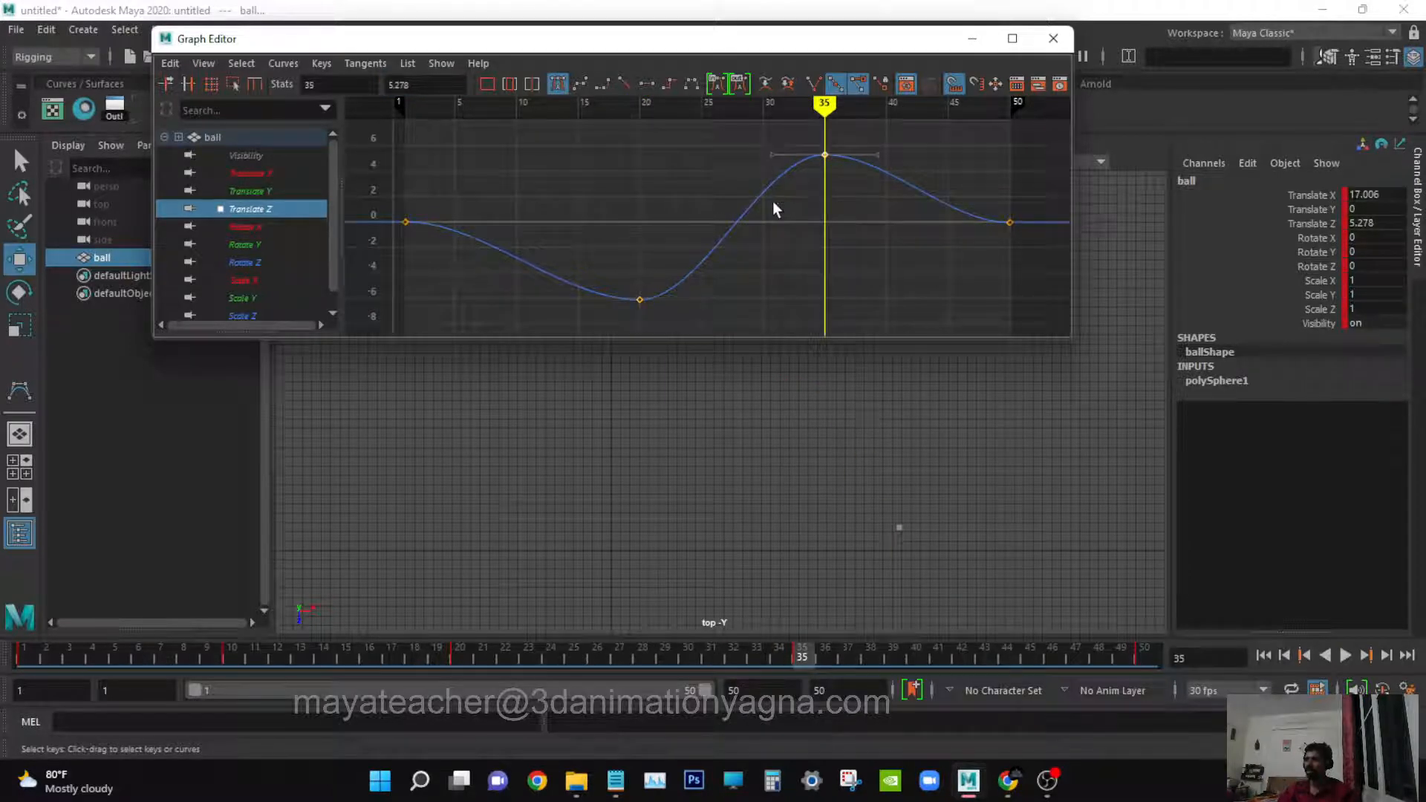
{"action": "left_click", "coordinate": [445, 82]}
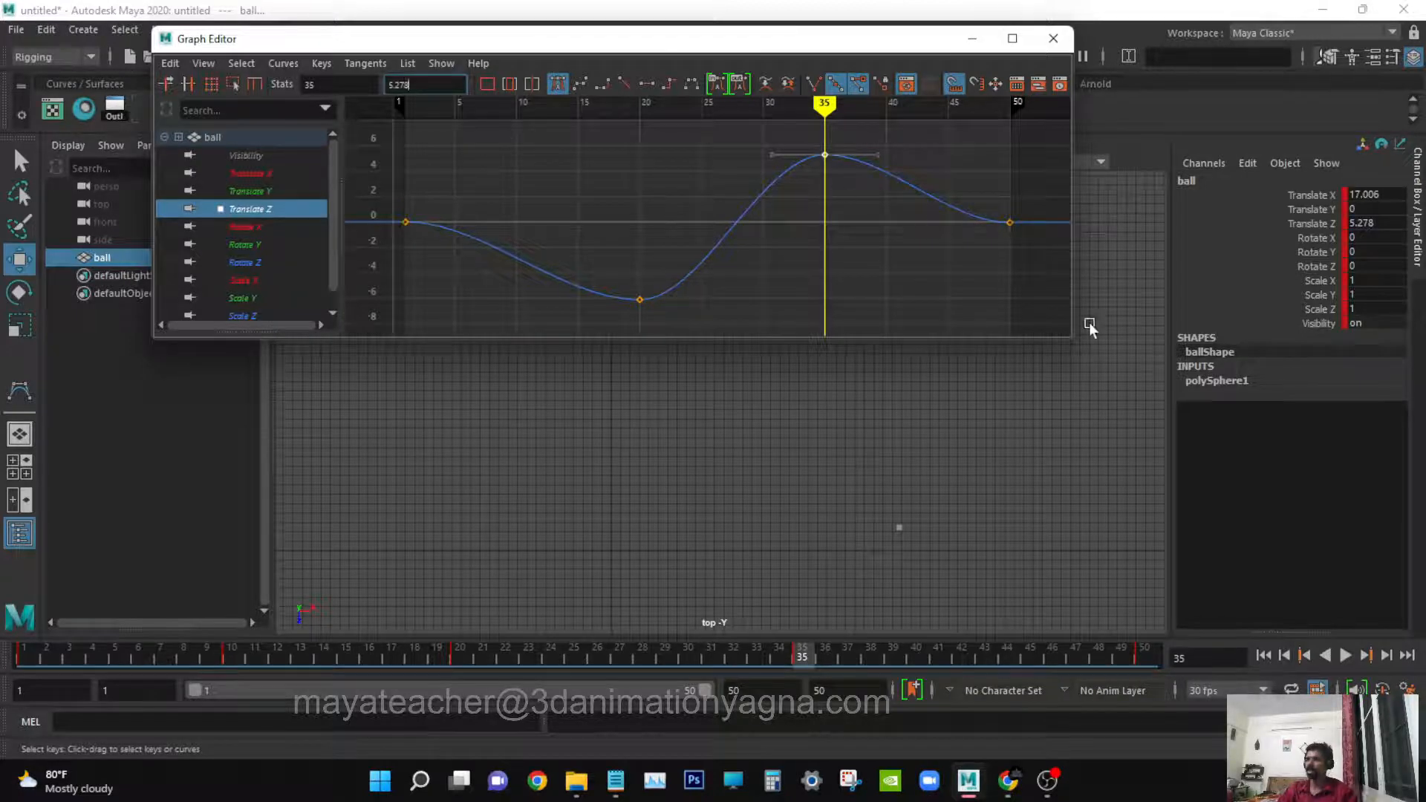
{"action": "left_click_drag", "start_coordinate": [865, 656], "coordinate": [1177, 653]}
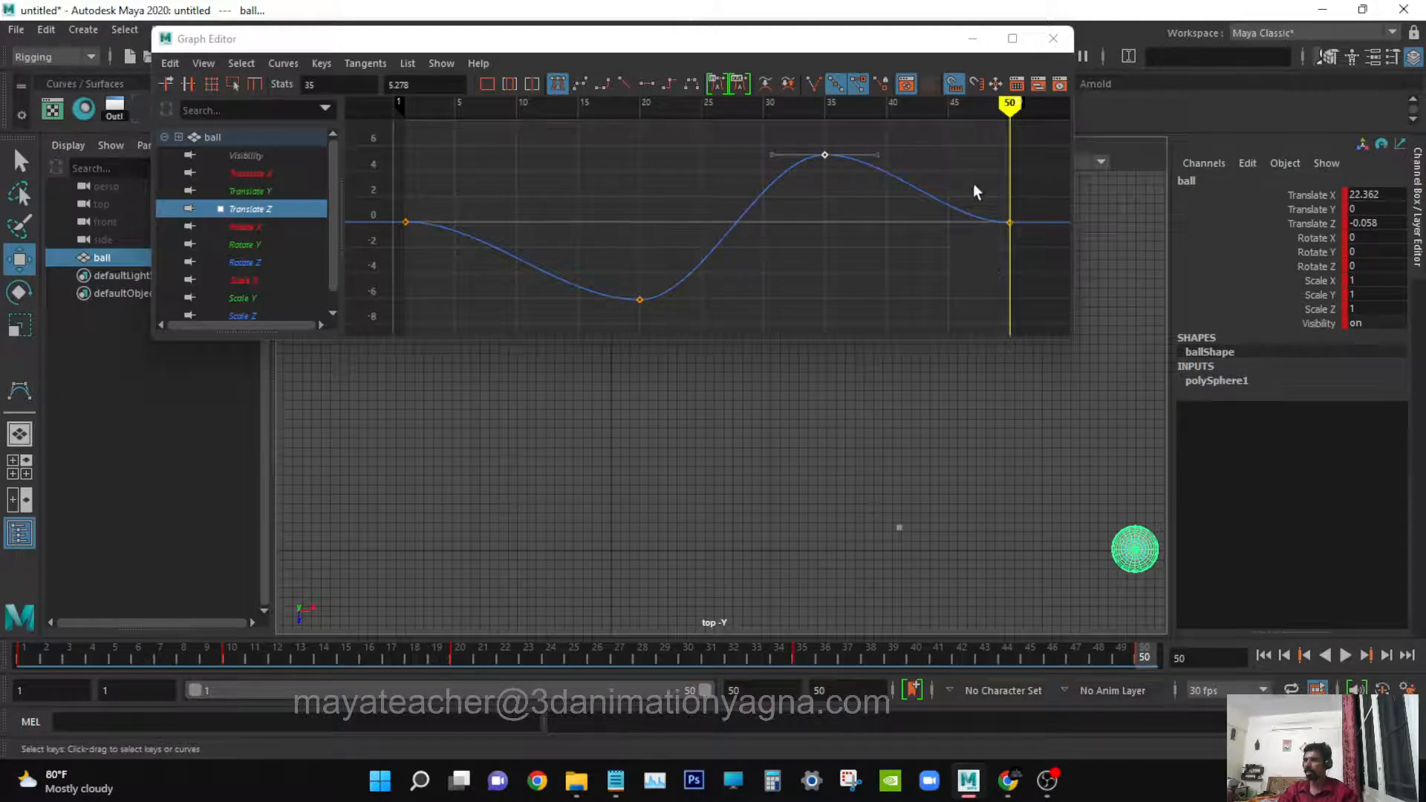
{"action": "left_click_drag", "start_coordinate": [974, 191], "coordinate": [1089, 317]}
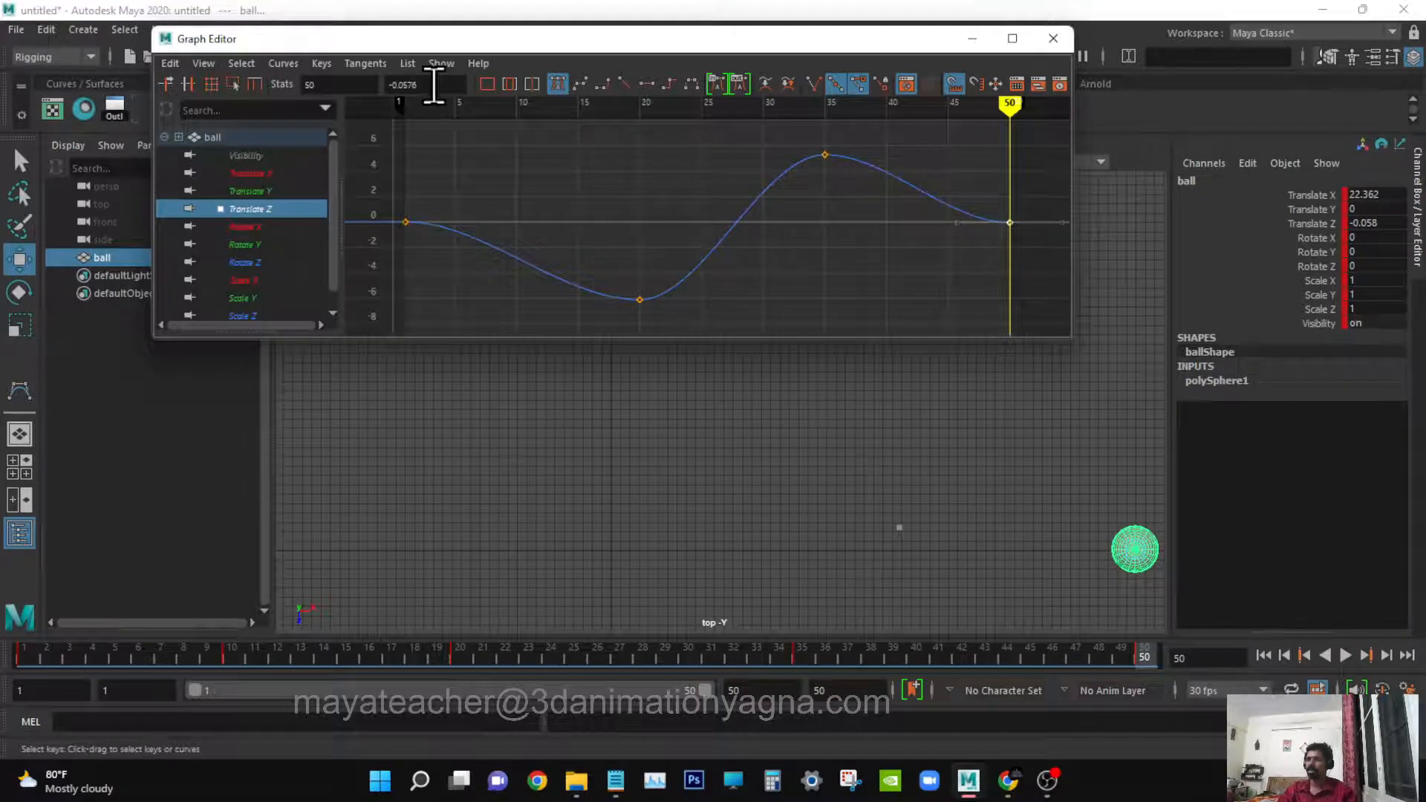
{"action": "middle_click_drag", "start_coordinate": [1032, 537], "coordinate": [1036, 495], "text": "alt"}
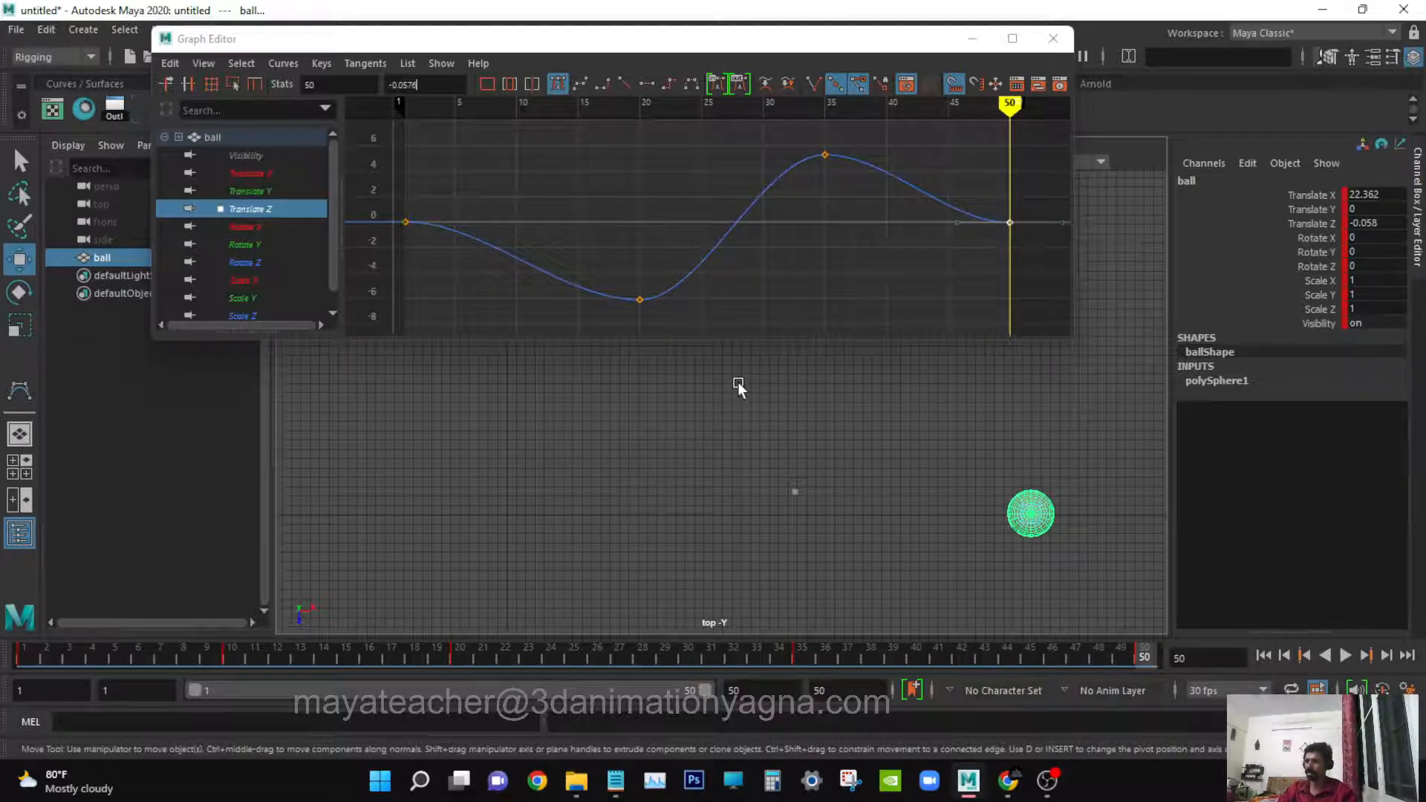
- Compare the values of the Translate Z keys at frames 20 and 35 with the current time at frame 50
{"action": "left_click_drag", "start_coordinate": [577, 261], "coordinate": [729, 357]}
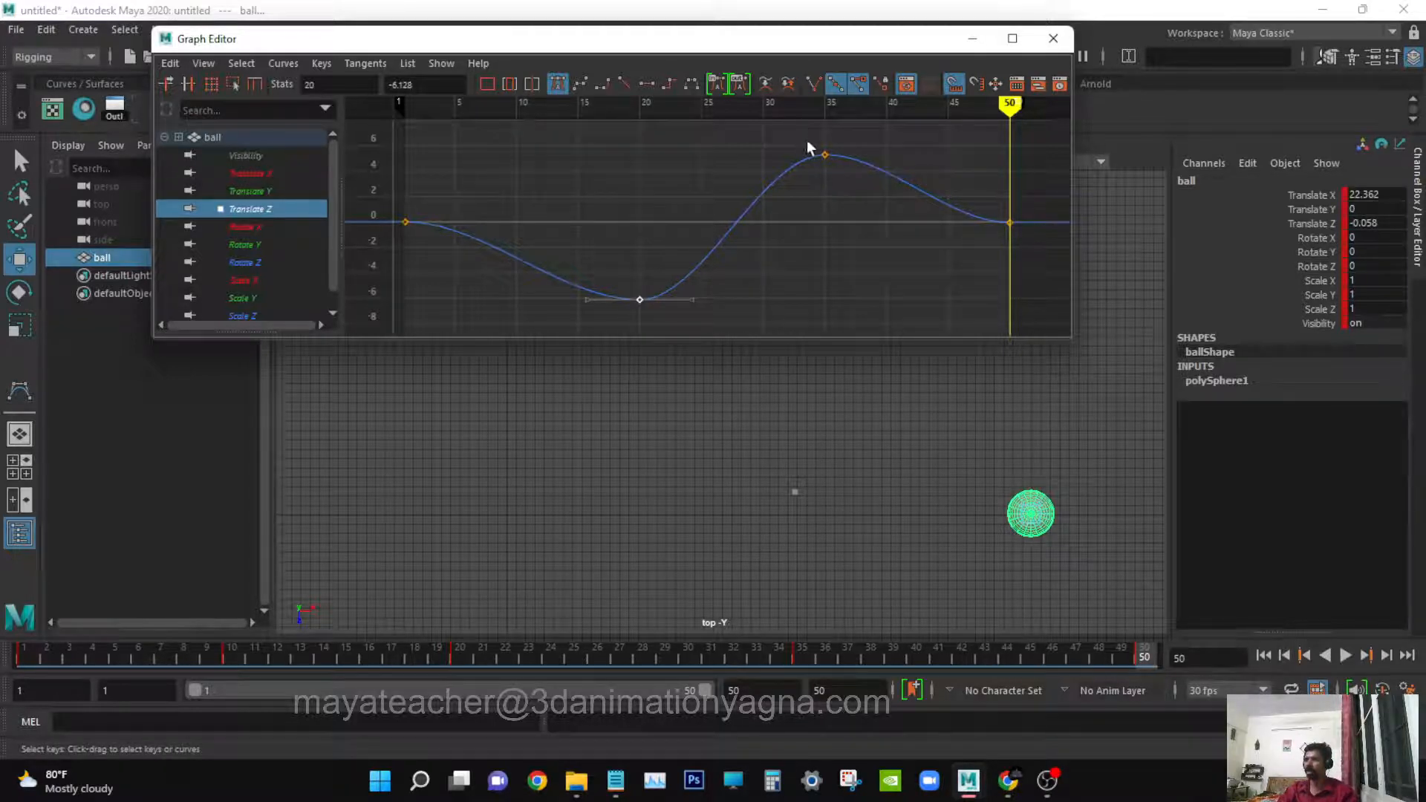
{"action": "left_click_drag", "start_coordinate": [808, 147], "coordinate": [911, 206]}
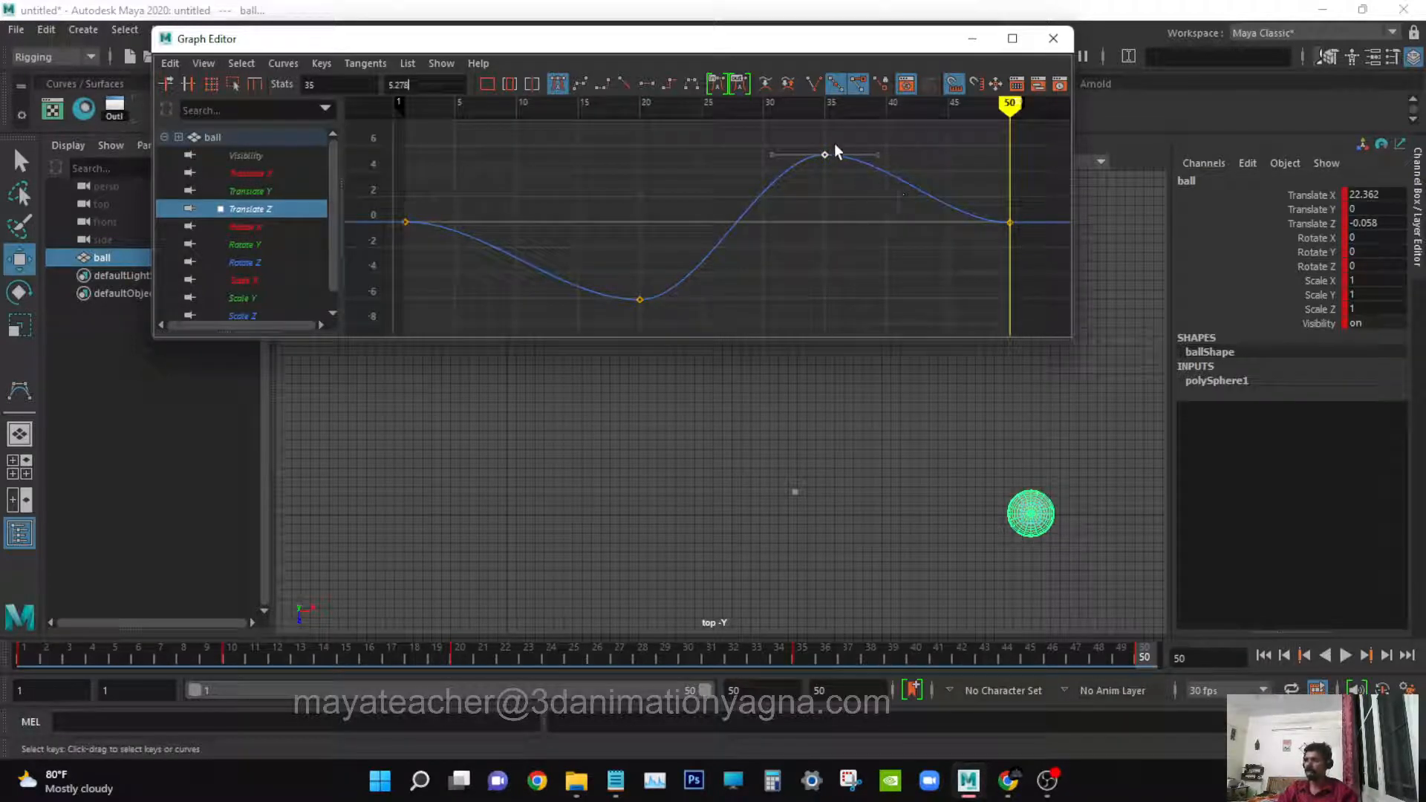
{"action": "double_click", "coordinate": [434, 86]}
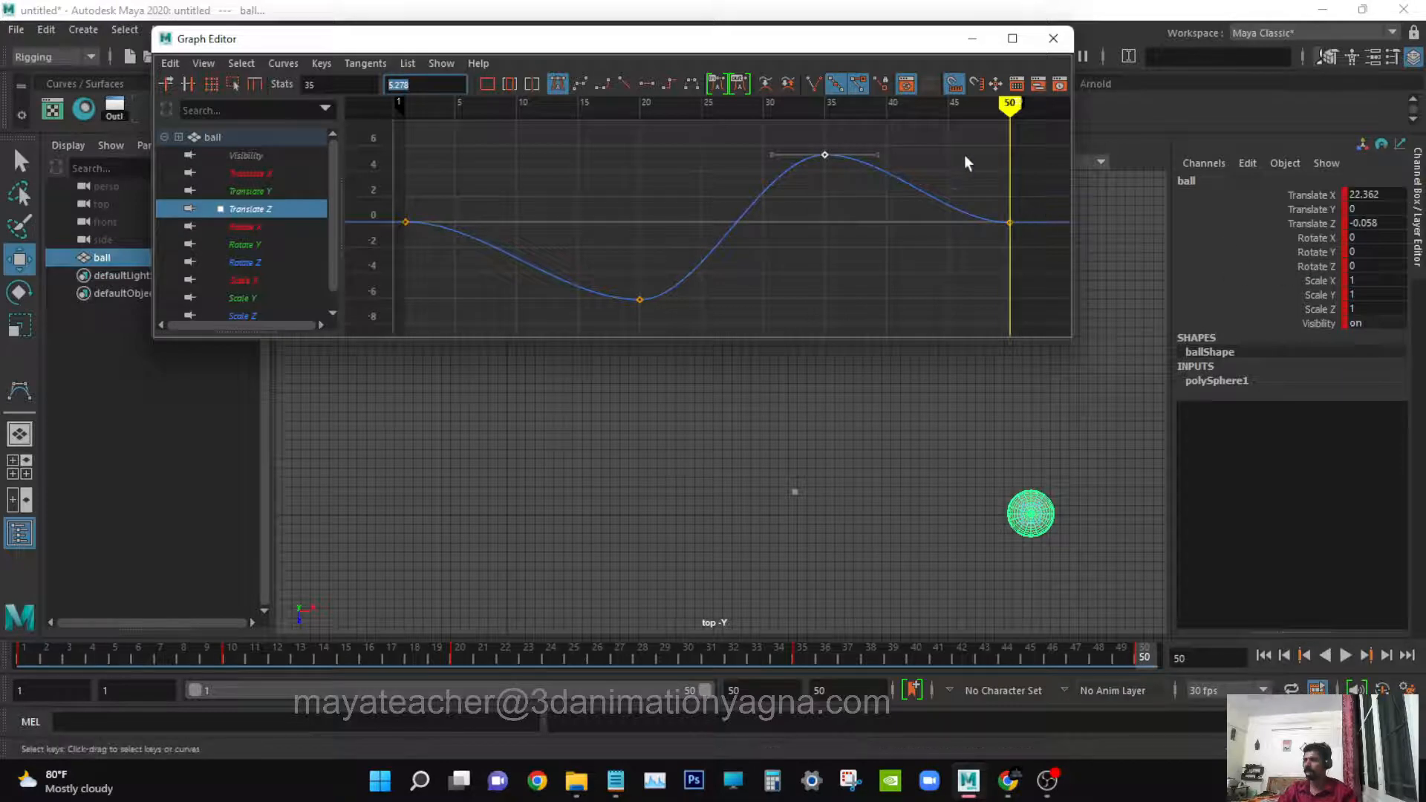
- Set the value of the Translate Z key at frame 50 to 0 and clear the key selection
{"action": "left_click_drag", "start_coordinate": [957, 165], "coordinate": [1067, 309]}
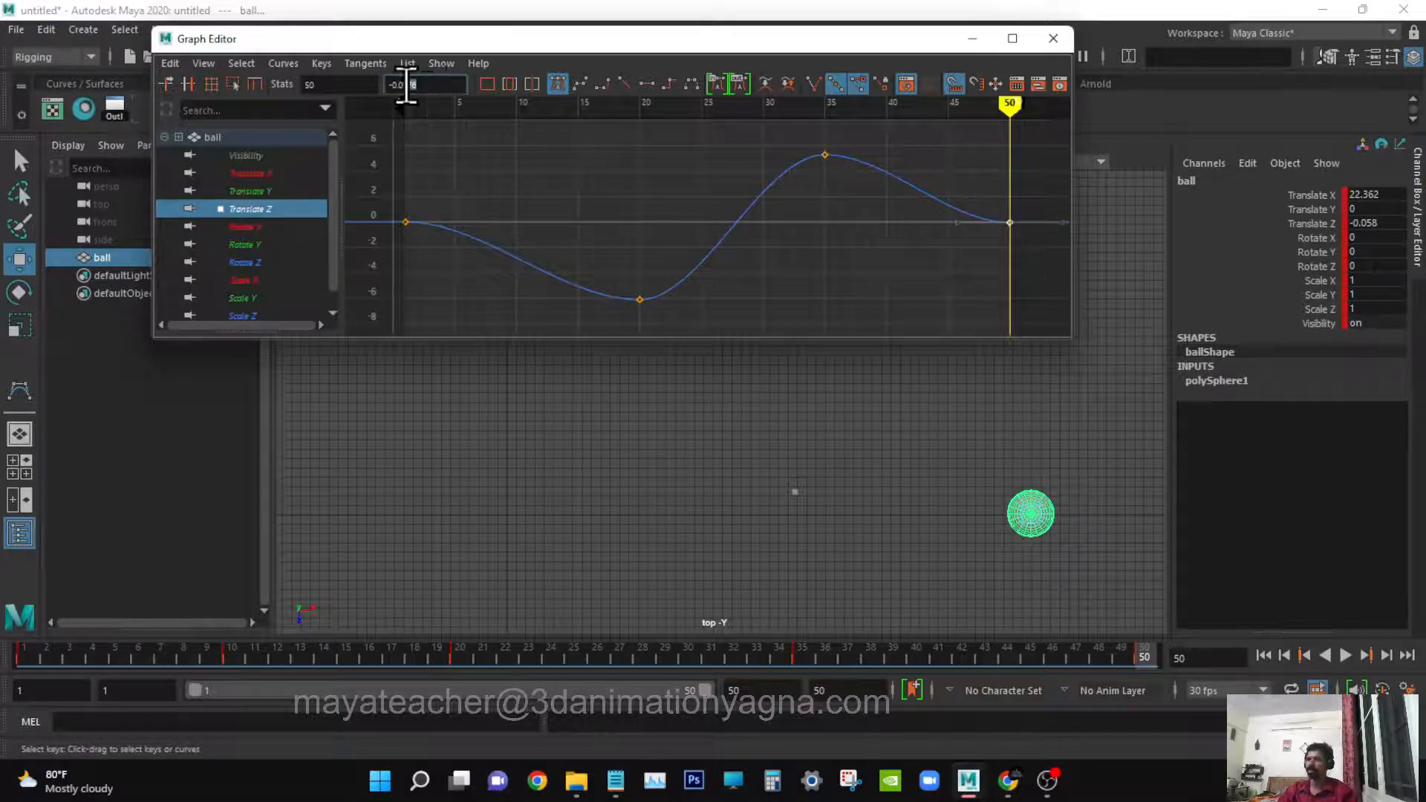
{"action": "double_click", "coordinate": [406, 84]}
{"action": "type", "text": "0"}
{"action": "key", "text": "Return"}
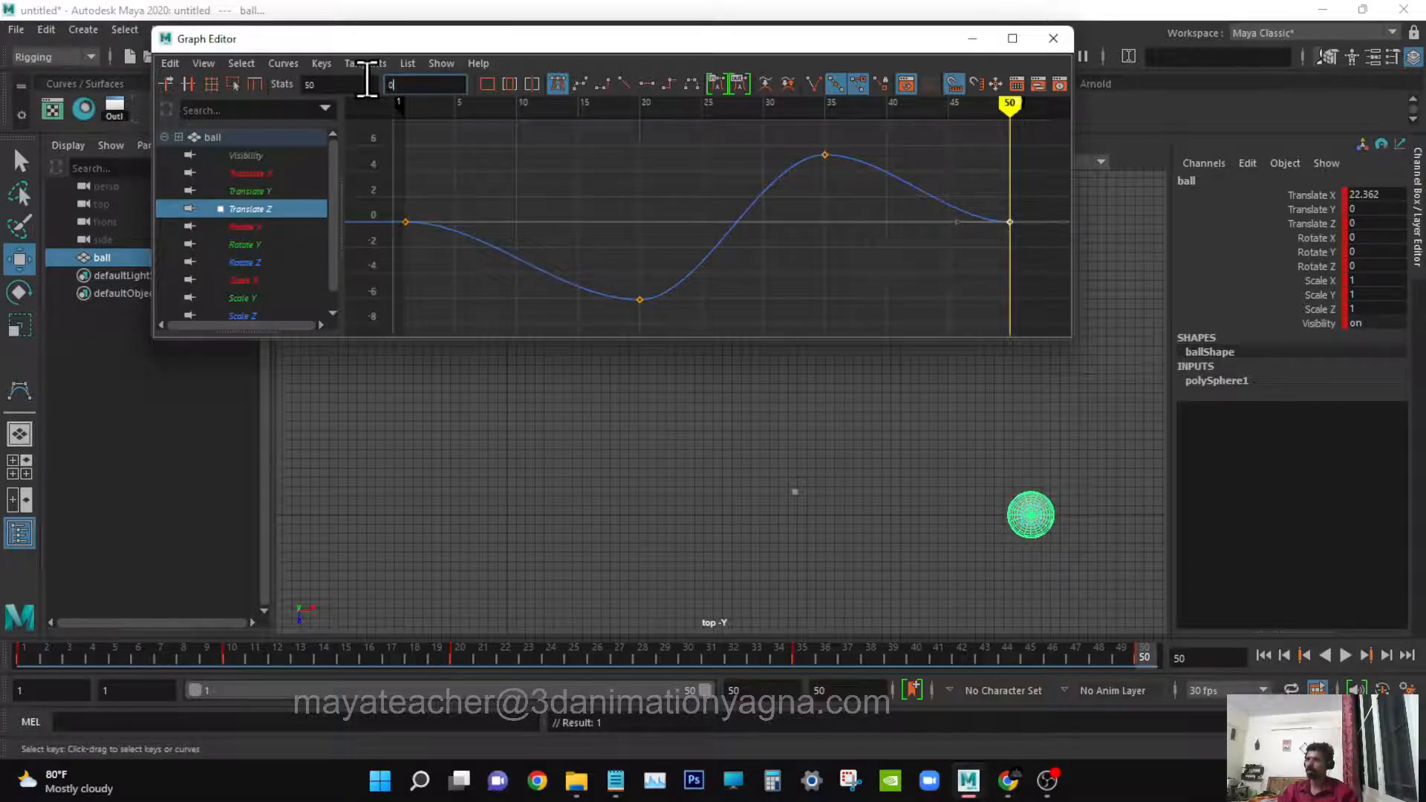
{"action": "left_click", "coordinate": [707, 191]}
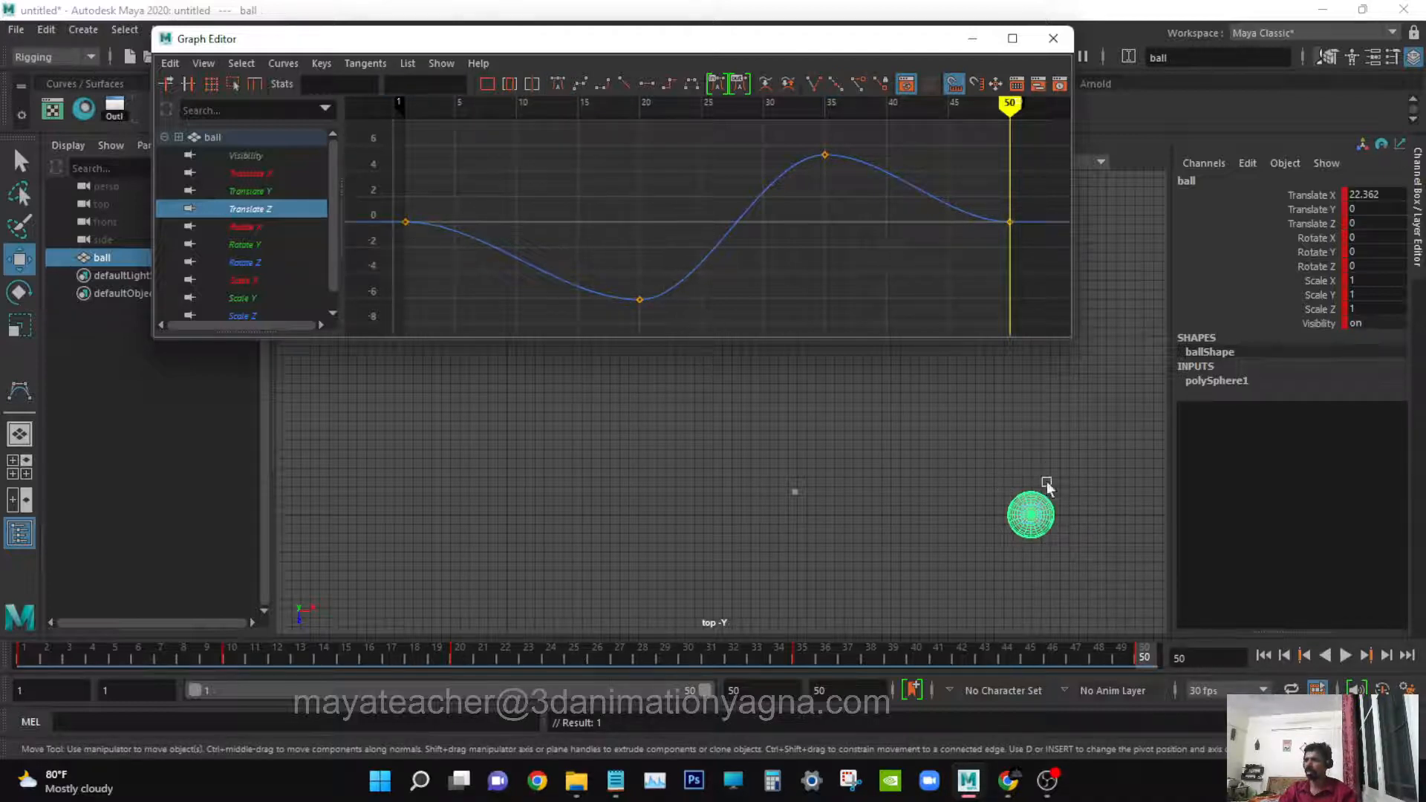
- Display the Translate X curve together with the Translate Z curve and select the whole Translate Z curve for comparison
{"action": "middle_click_drag", "start_coordinate": [733, 206], "coordinate": [733, 210], "text": "alt"}
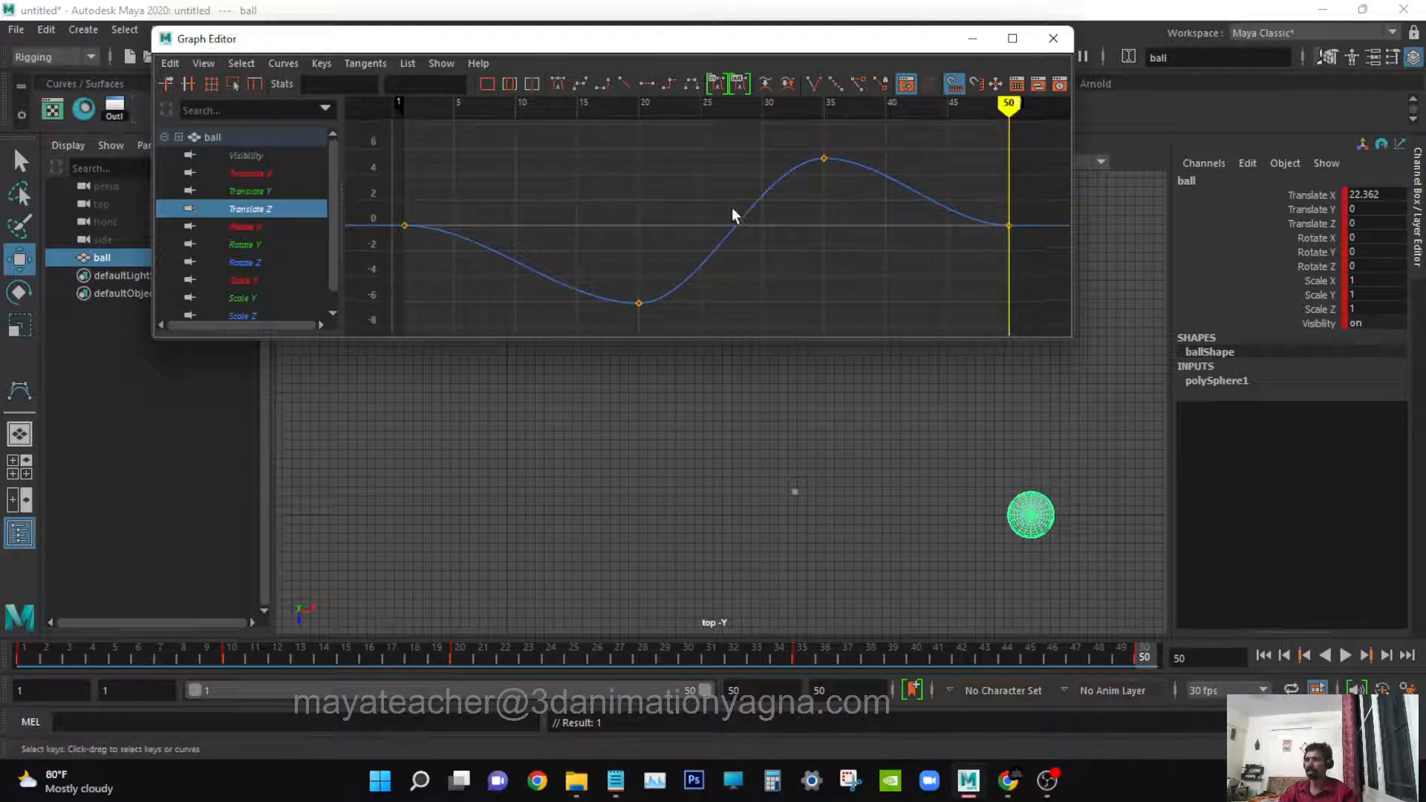
{"action": "left_click", "coordinate": [300, 179], "text": "ctrl"}
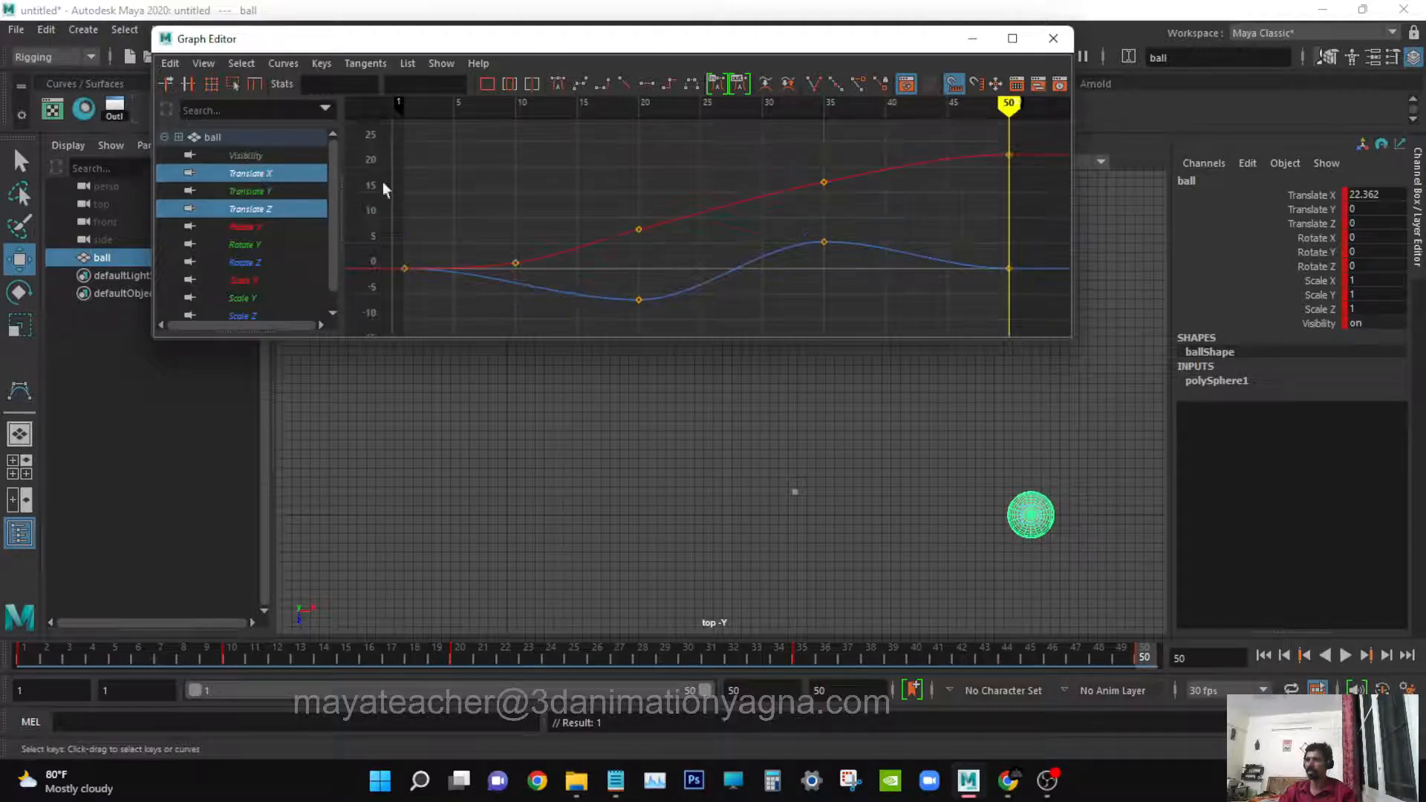
{"action": "left_click", "coordinate": [784, 191]}
{"action": "left_click_drag", "start_coordinate": [745, 258], "coordinate": [786, 319]}
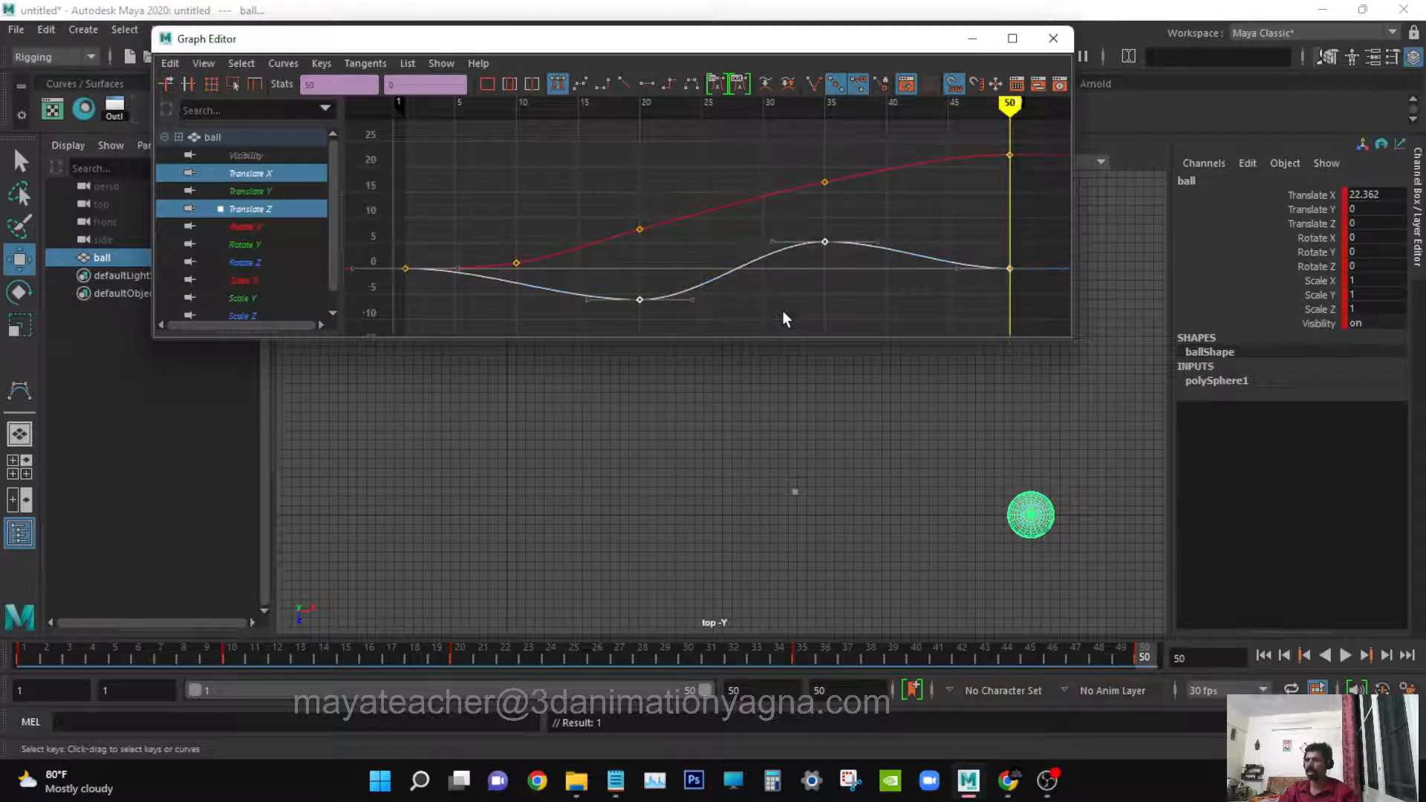
{"action": "middle_click_drag", "start_coordinate": [820, 284], "coordinate": [927, 234], "text": "alt"}
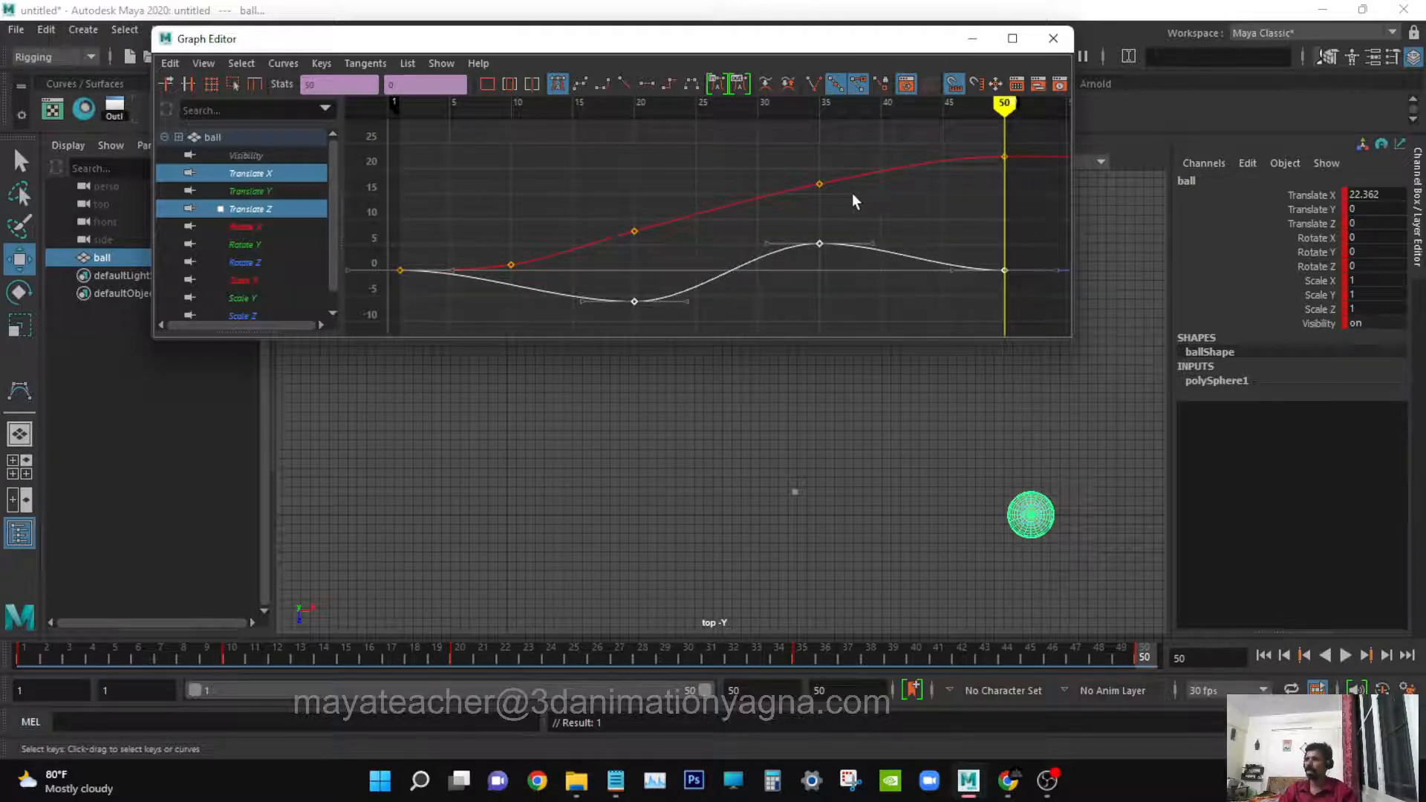
- Select the Translate X key at frame 35 and raise its value to about 27.8
{"action": "left_click_drag", "start_coordinate": [854, 199], "coordinate": [777, 162]}
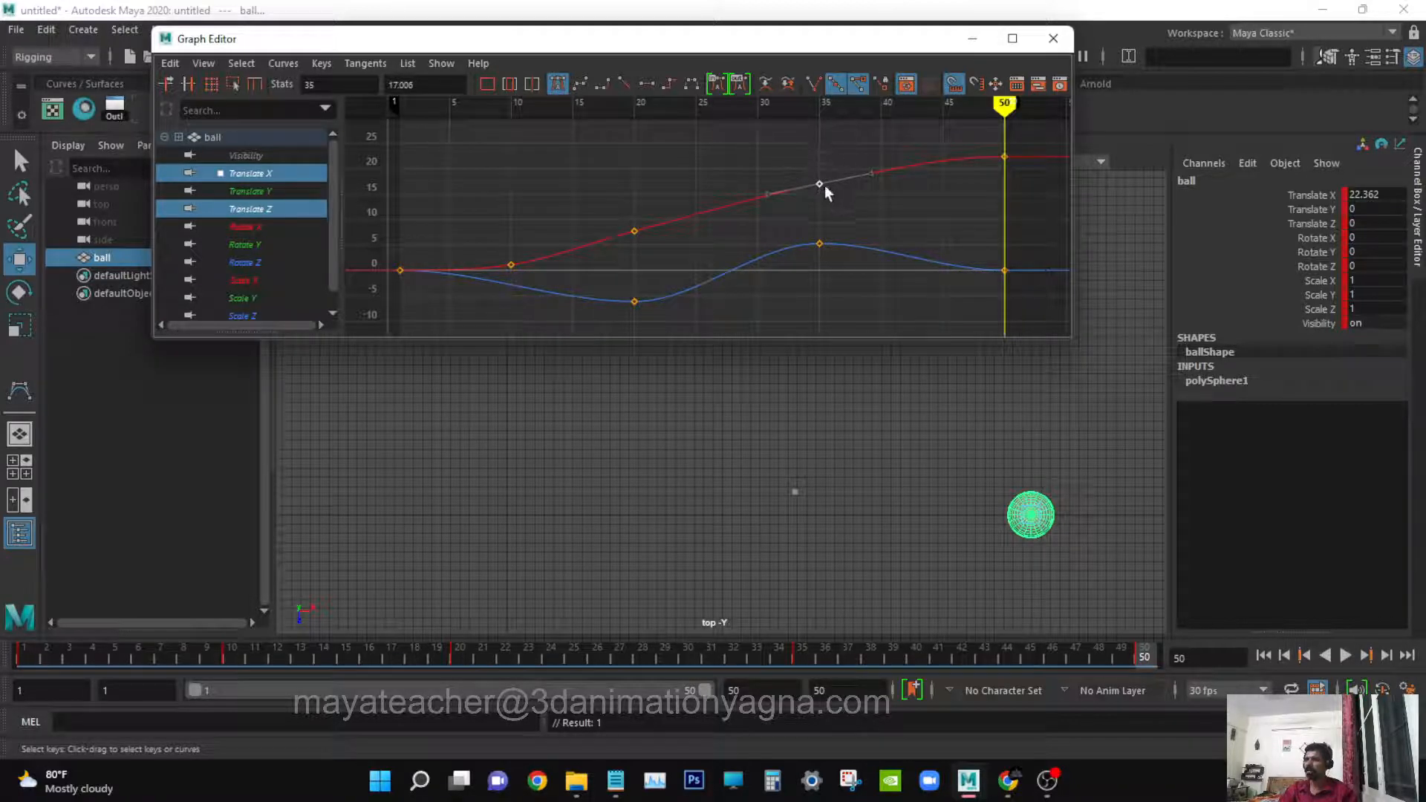
{"action": "middle_click_drag", "start_coordinate": [835, 216], "coordinate": [850, 160], "text": "shift"}
{"action": "key", "text": "ctrl+z"}
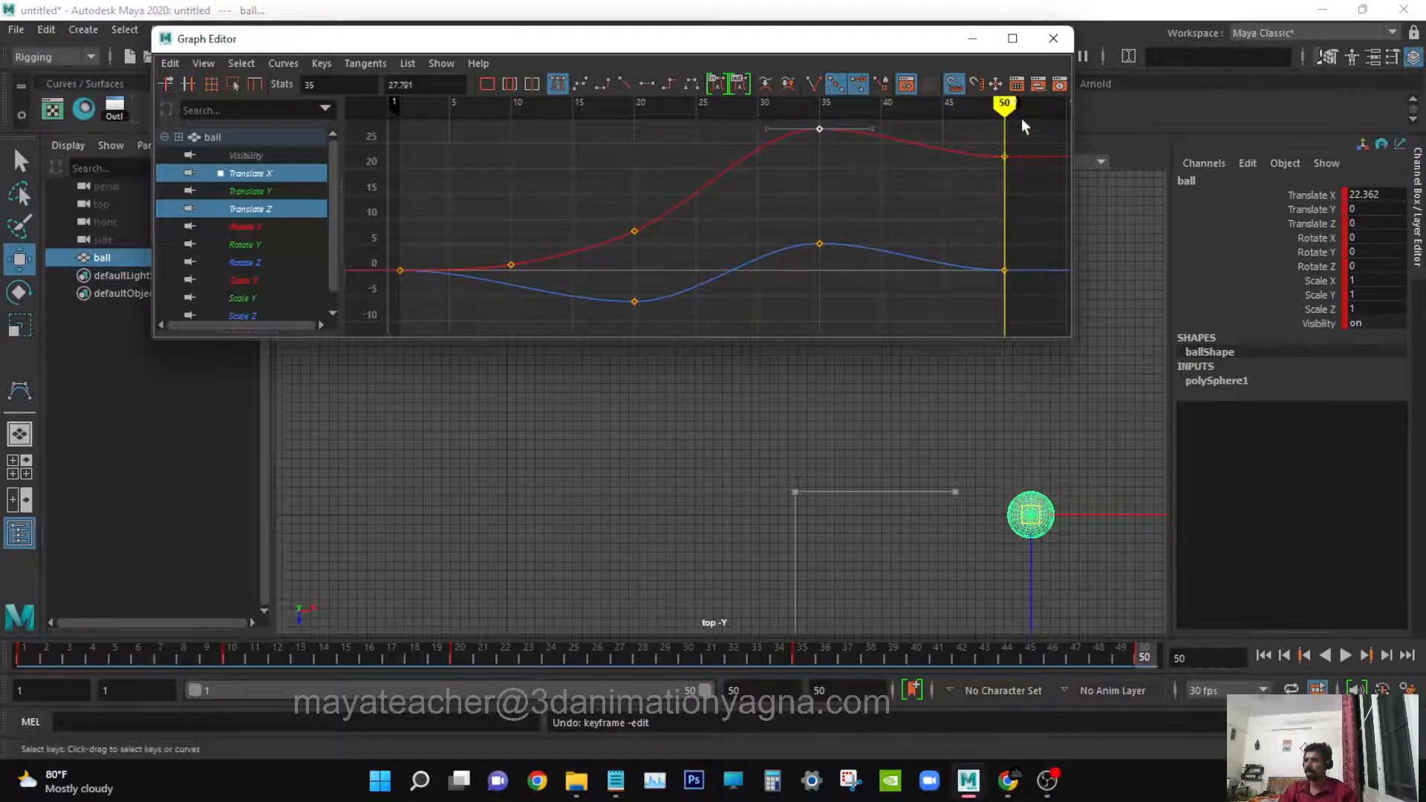
- With the current time at frame 35, lower the selected Translate X key to about 24.6 and undo a further value change
{"action": "left_click_drag", "start_coordinate": [1005, 105], "coordinate": [815, 119]}
{"action": "middle_click_drag", "start_coordinate": [814, 119], "coordinate": [859, 188], "text": "shift"}
{"action": "scroll", "coordinate": [894, 467], "scroll_direction": "down", "scroll_amount": 5}
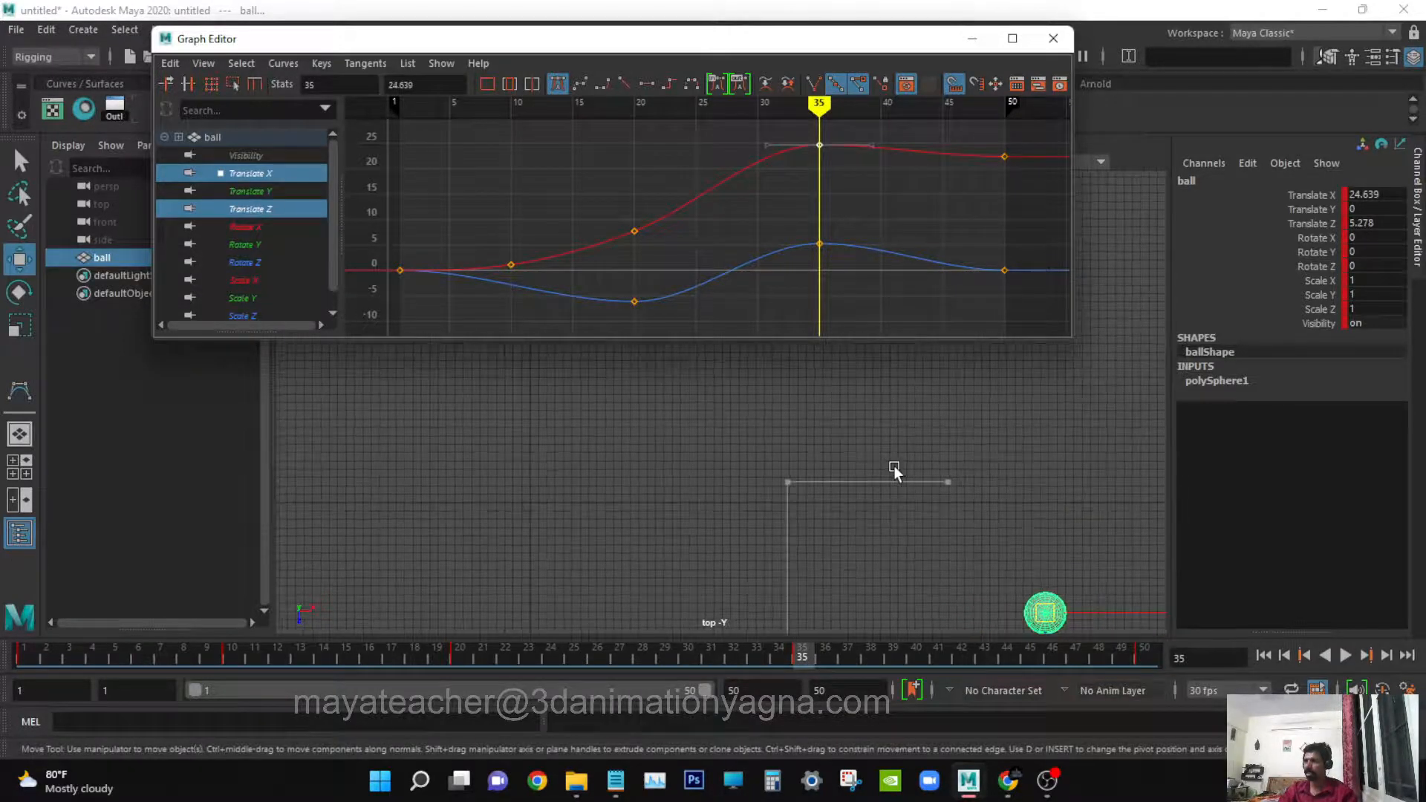
{"action": "middle_click_drag", "start_coordinate": [894, 470], "coordinate": [911, 436], "text": "alt"}
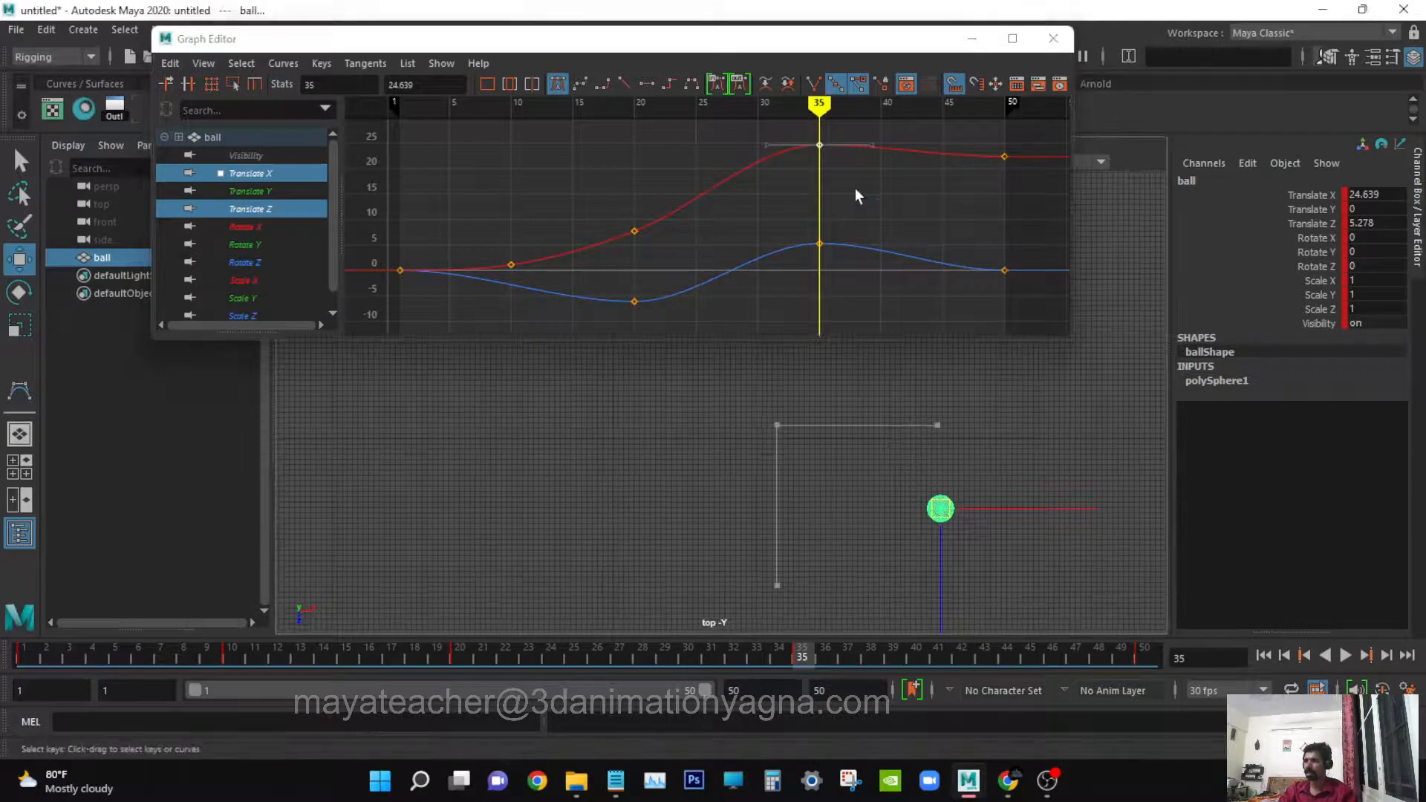
{"action": "middle_click_drag", "start_coordinate": [854, 198], "coordinate": [854, 232], "text": "shift"}
{"action": "key", "text": "ctrl+z"}
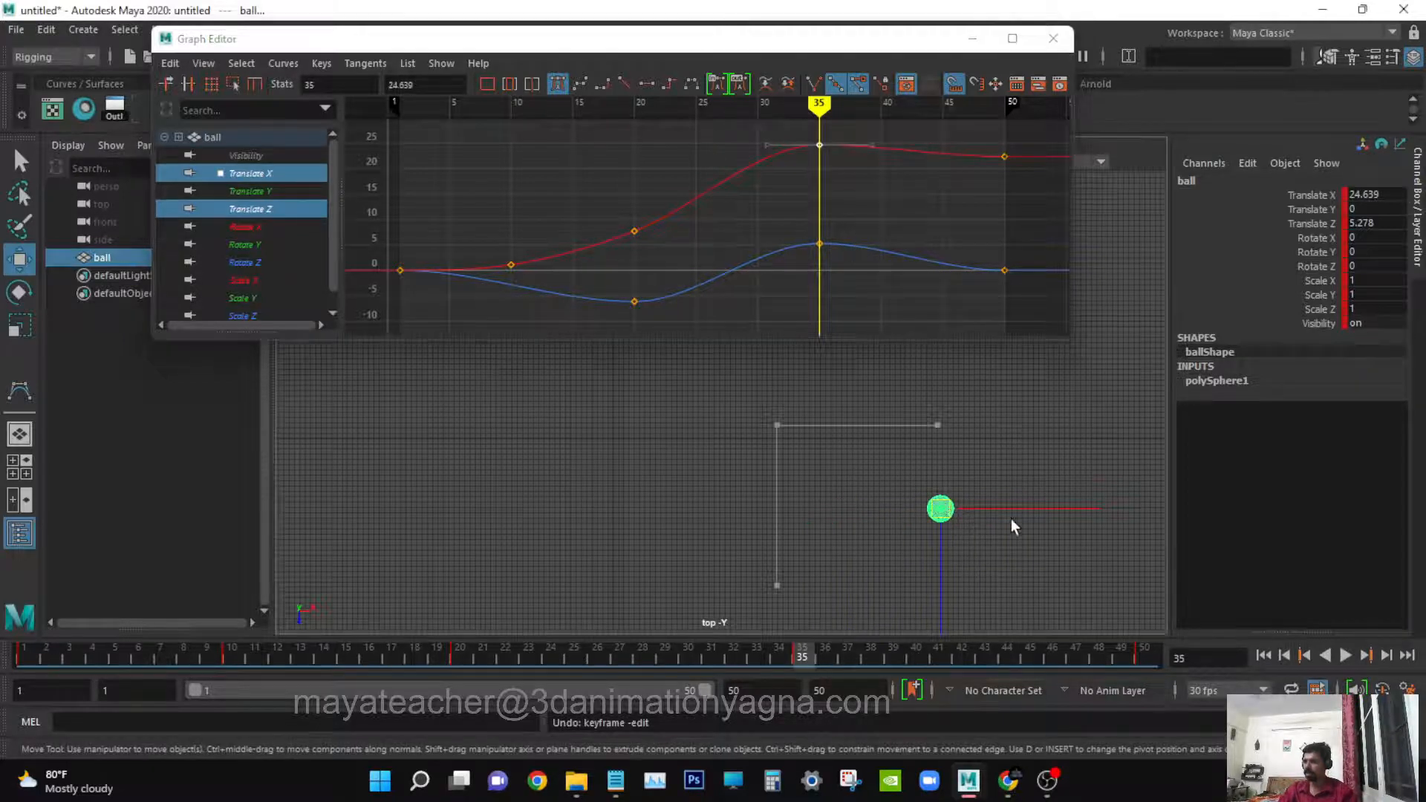
- Try moving the ball along X to about 33.7 in the top view, undo the move and return to frame 35
{"action": "middle_click_drag", "start_coordinate": [1013, 525], "coordinate": [882, 502], "text": "alt"}
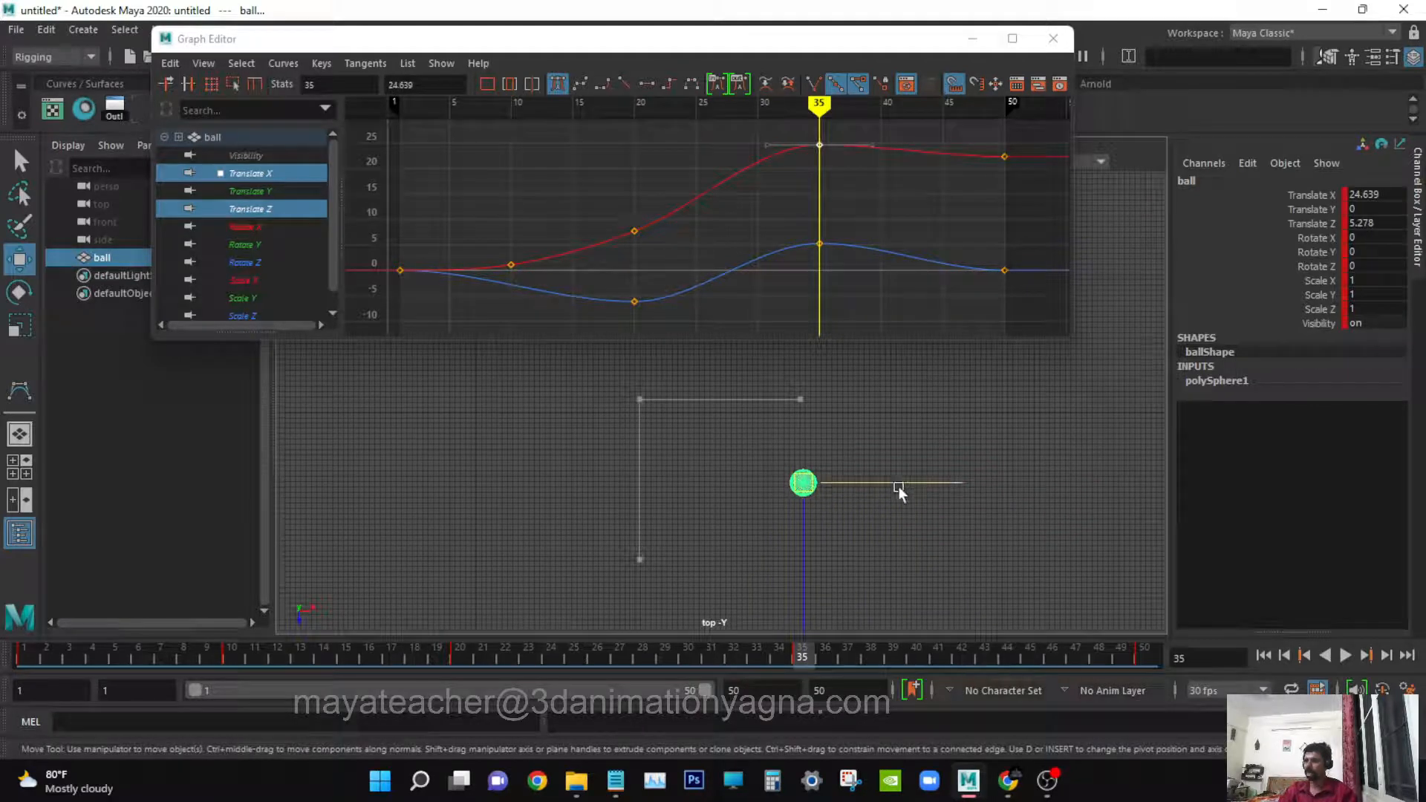
{"action": "left_click_drag", "start_coordinate": [878, 489], "coordinate": [987, 488]}
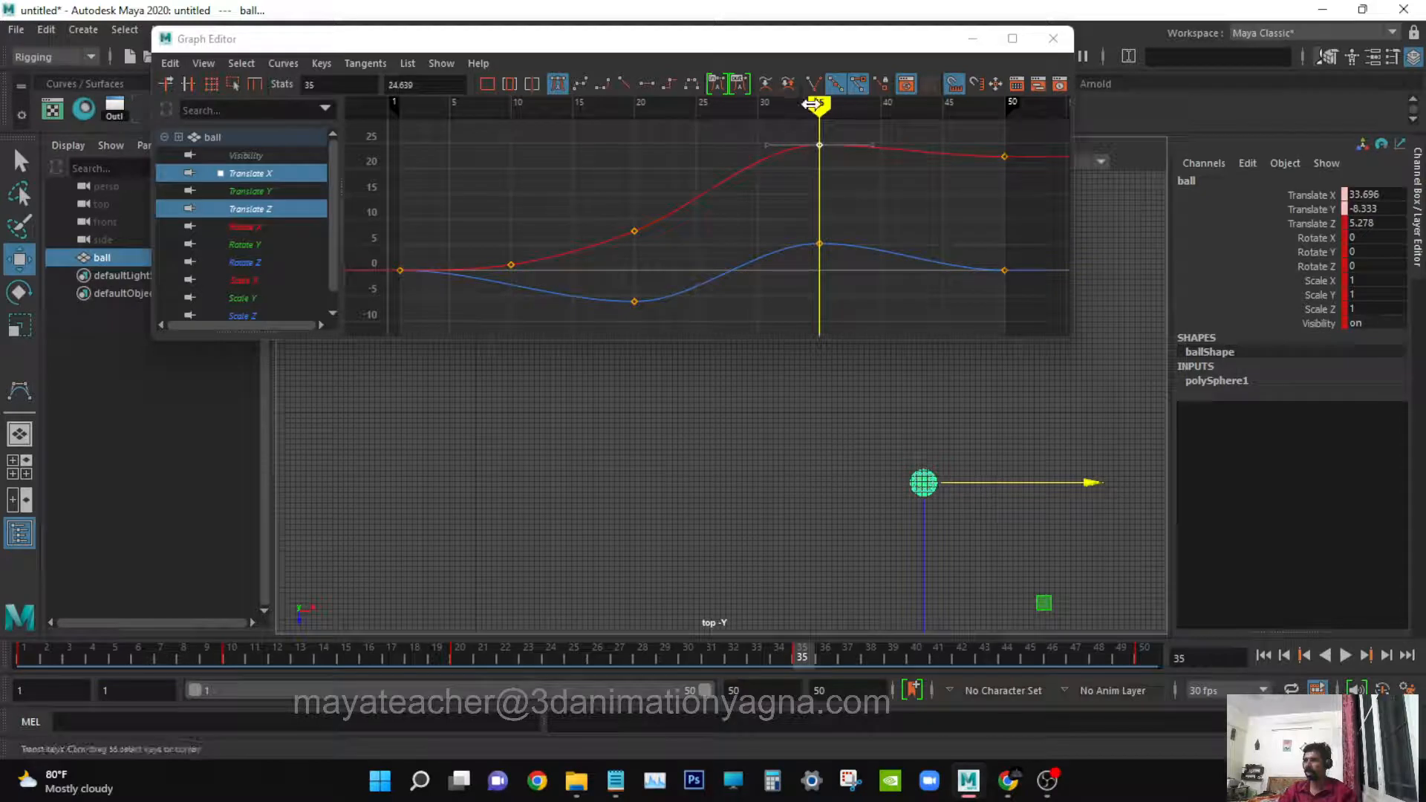
{"action": "key", "text": "ctrl+z"}
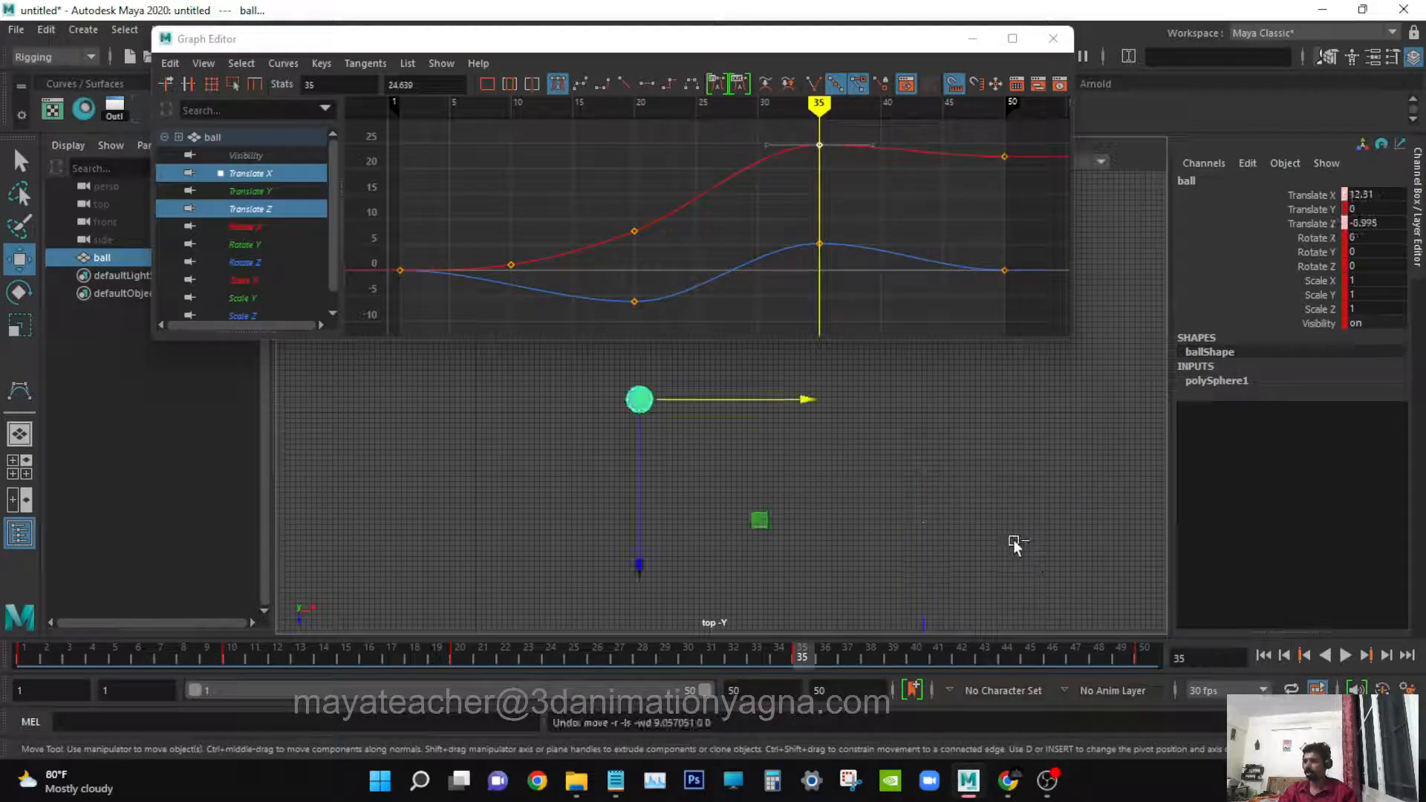
{"action": "left_click_drag", "start_coordinate": [764, 655], "coordinate": [808, 667]}
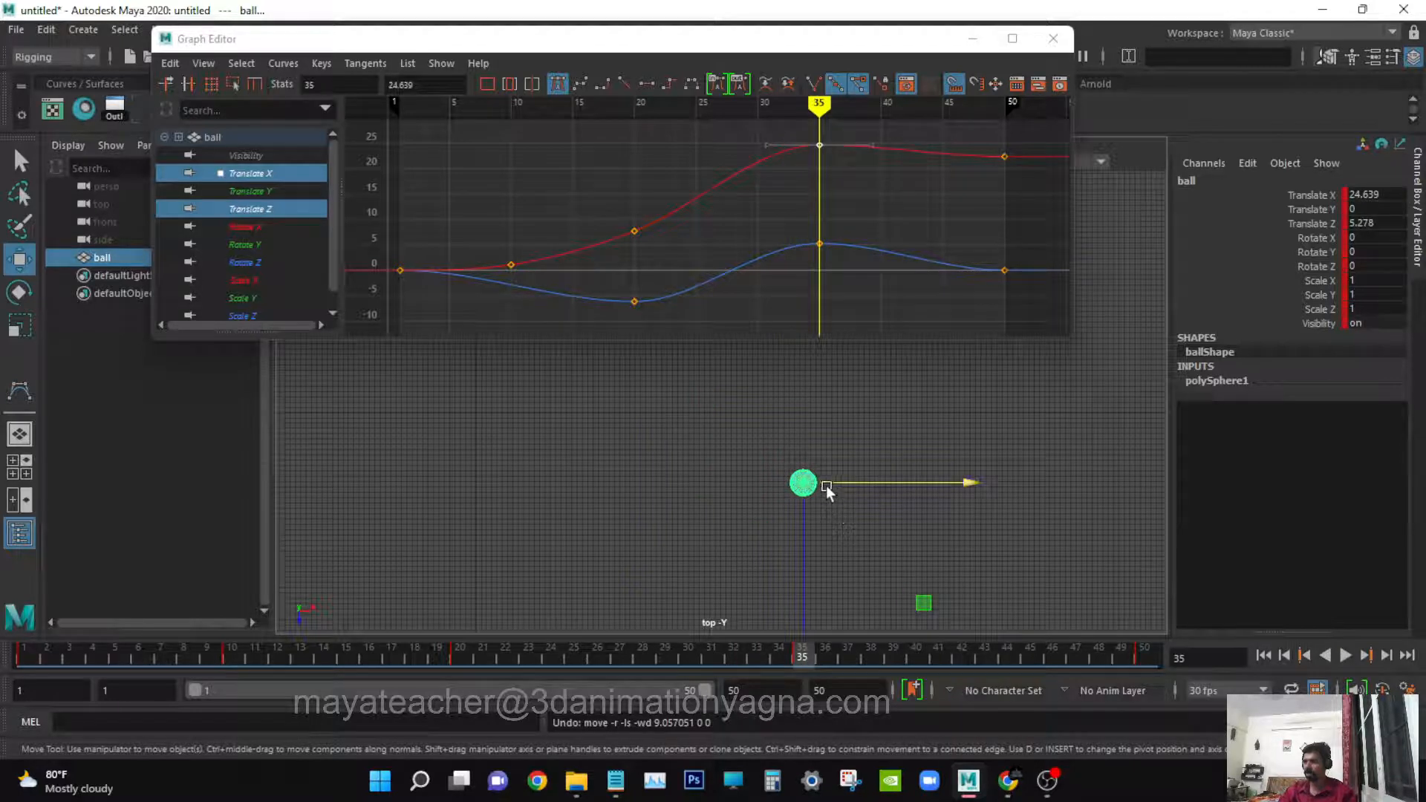
- Move the ball in the top view to about X 40.9 at frame 35 and key only its Translate X channel
{"action": "left_click_drag", "start_coordinate": [820, 491], "coordinate": [1037, 483]}
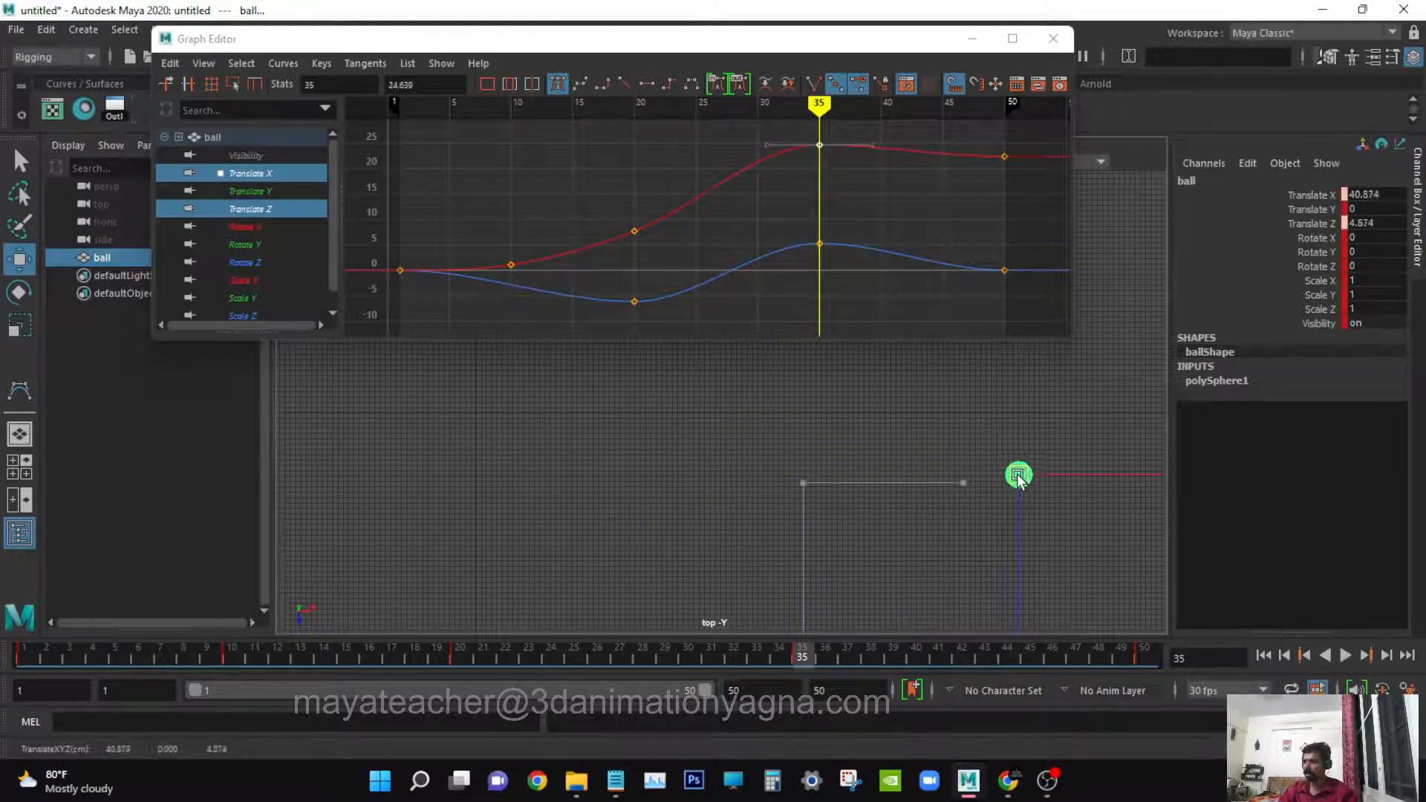
{"action": "left_click", "coordinate": [1319, 223]}
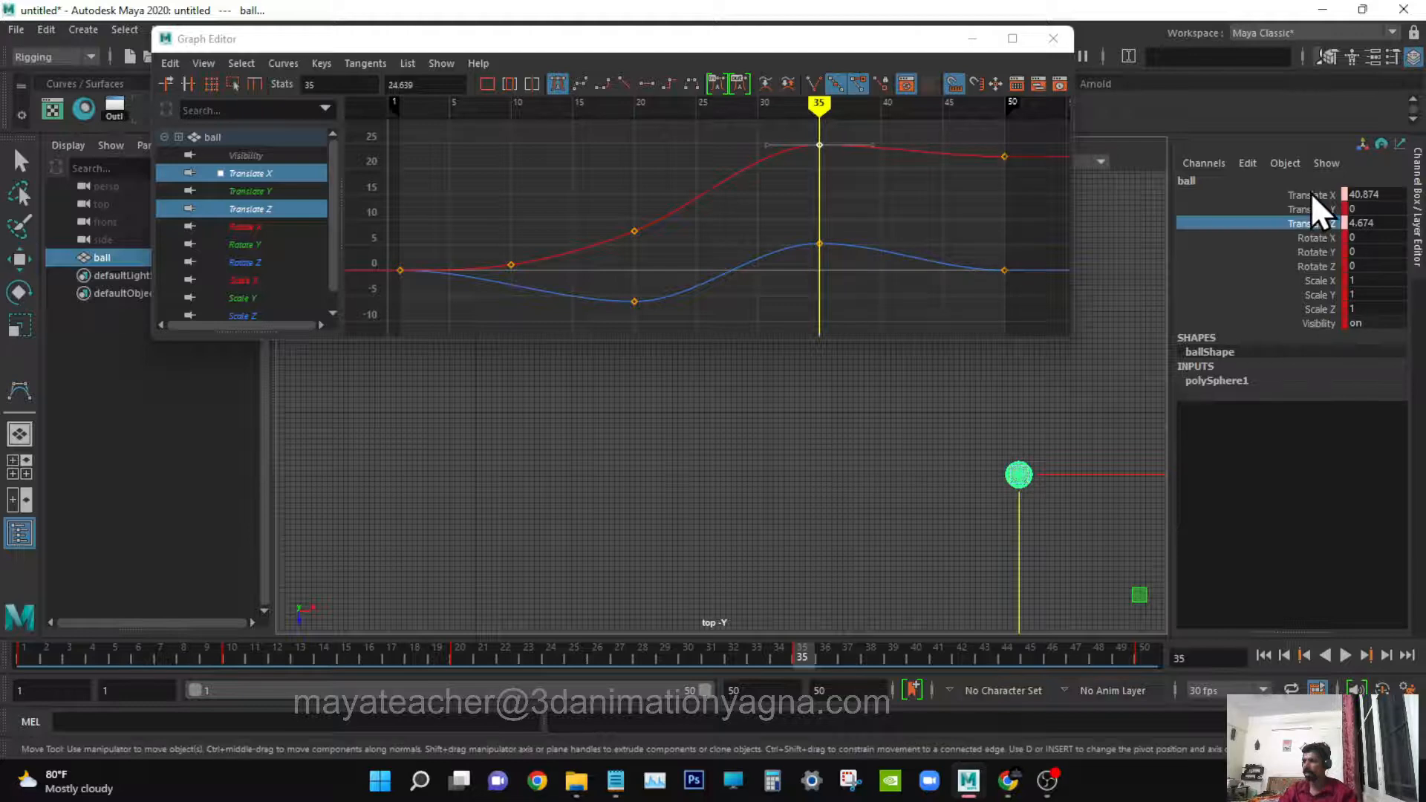
{"action": "left_click", "coordinate": [1313, 195], "text": "ctrl"}
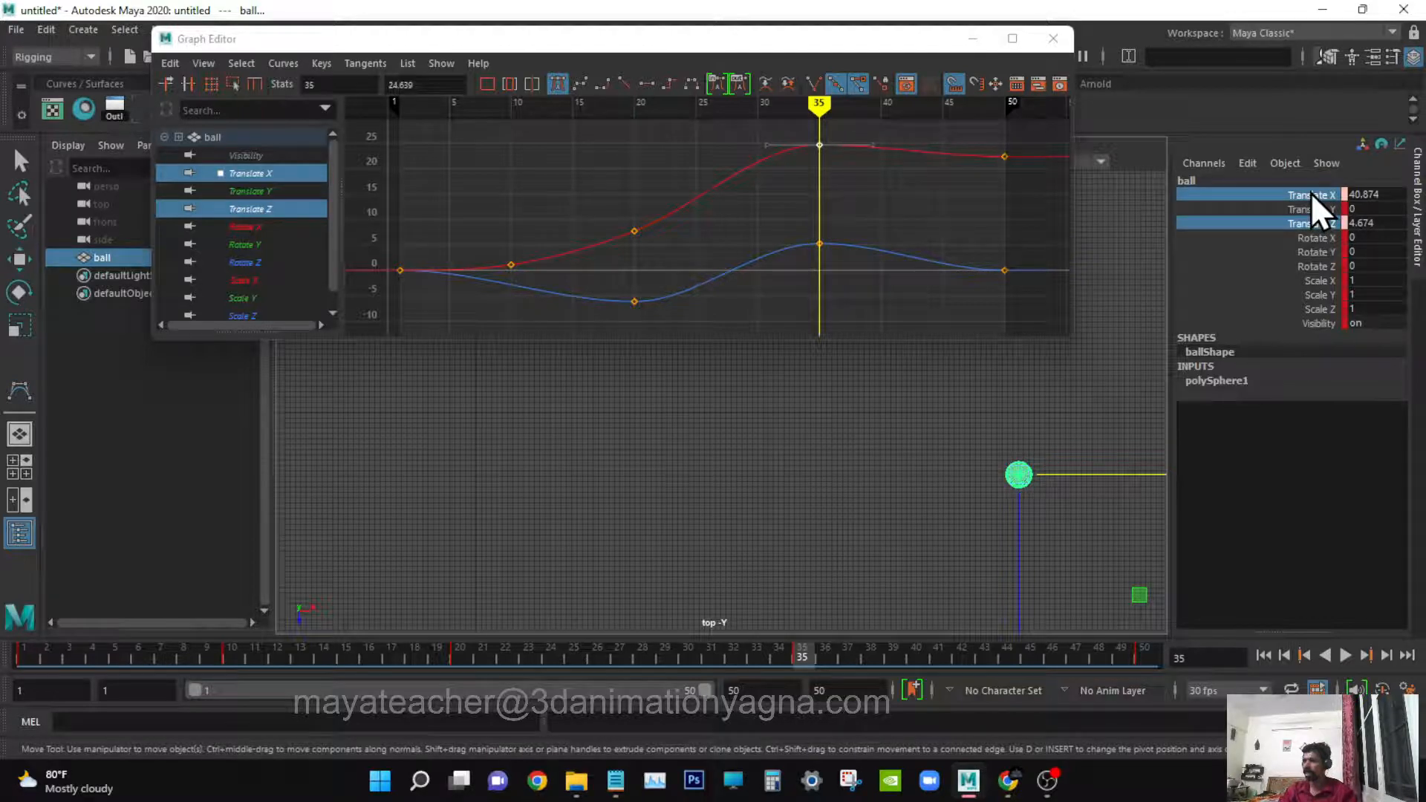
{"action": "left_click", "coordinate": [1313, 194]}
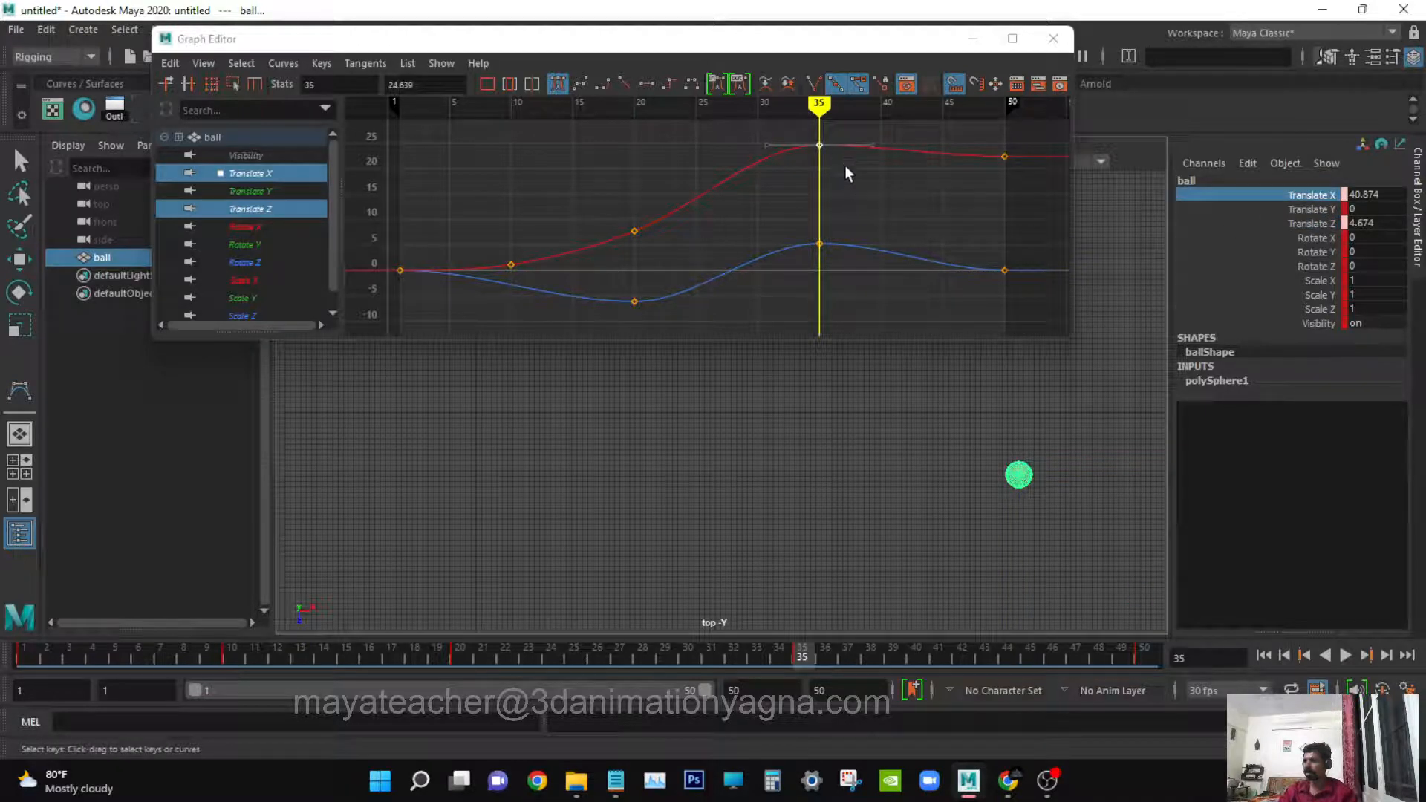
{"action": "right_click", "coordinate": [1299, 194]}
{"action": "left_click", "coordinate": [1274, 228]}
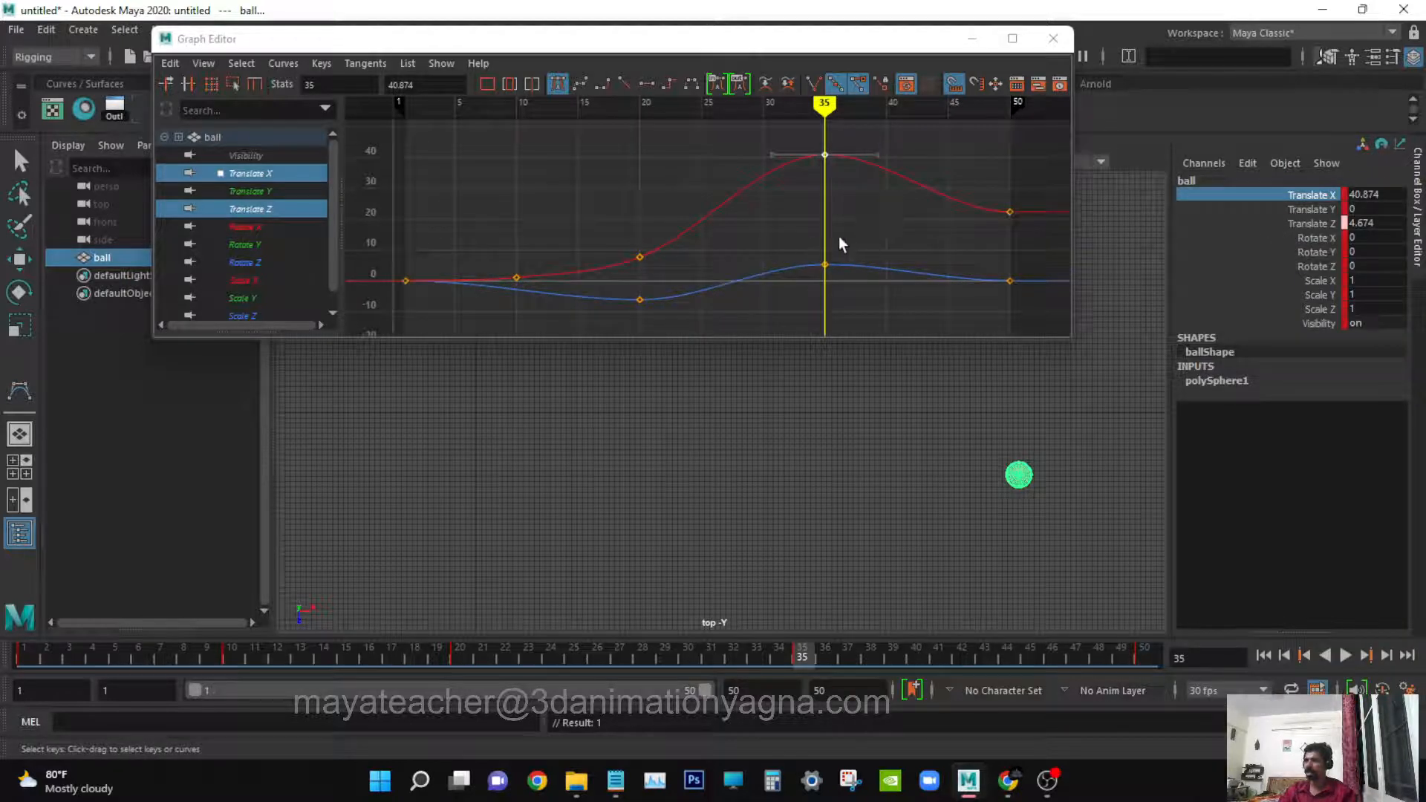
- Play the animation, return to frame 35 and check the value of the Translate X key there
{"action": "key", "text": "alt+v"}
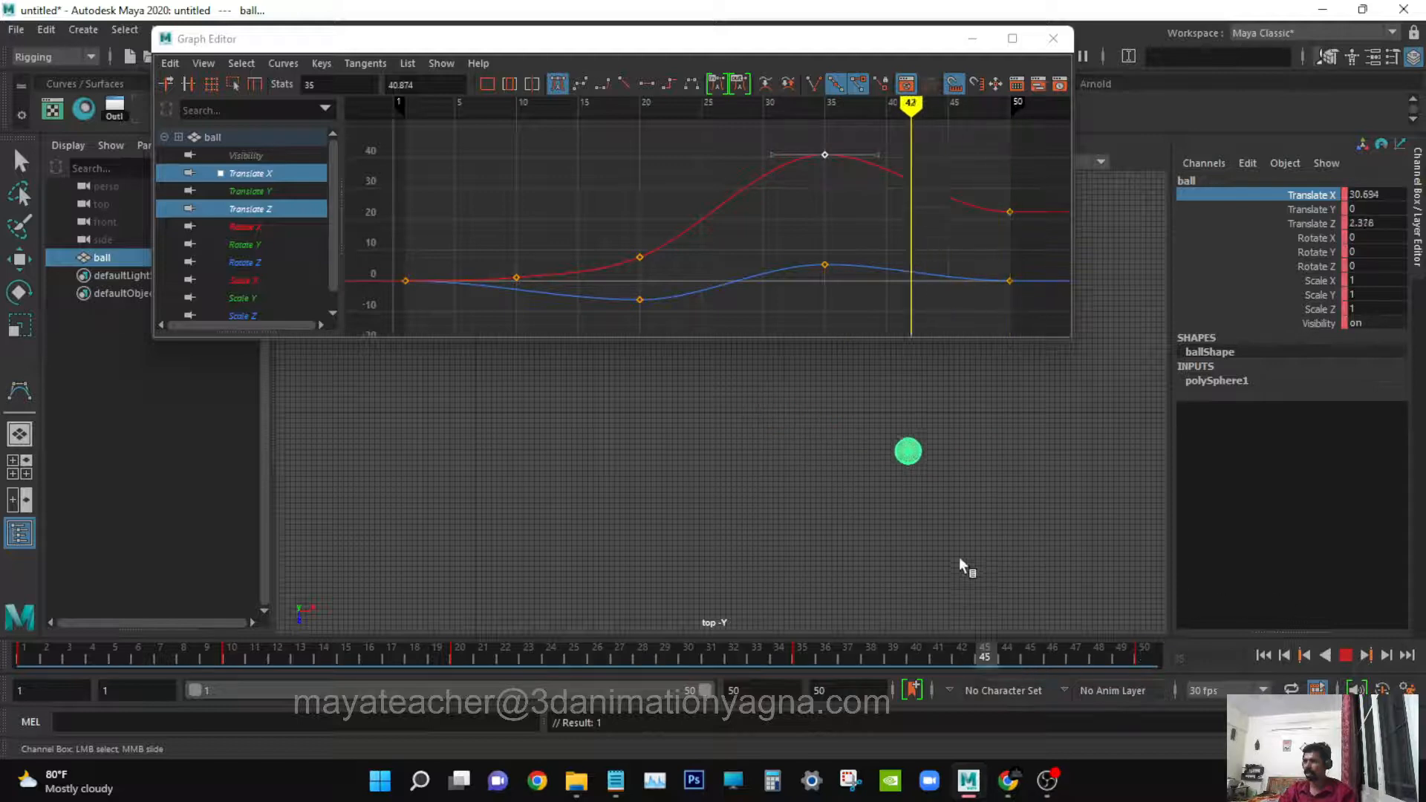
{"action": "left_click_drag", "start_coordinate": [965, 568], "coordinate": [803, 509]}
{"action": "left_click_drag", "start_coordinate": [871, 209], "coordinate": [806, 139]}
{"action": "left_click_drag", "start_coordinate": [440, 84], "coordinate": [364, 84]}
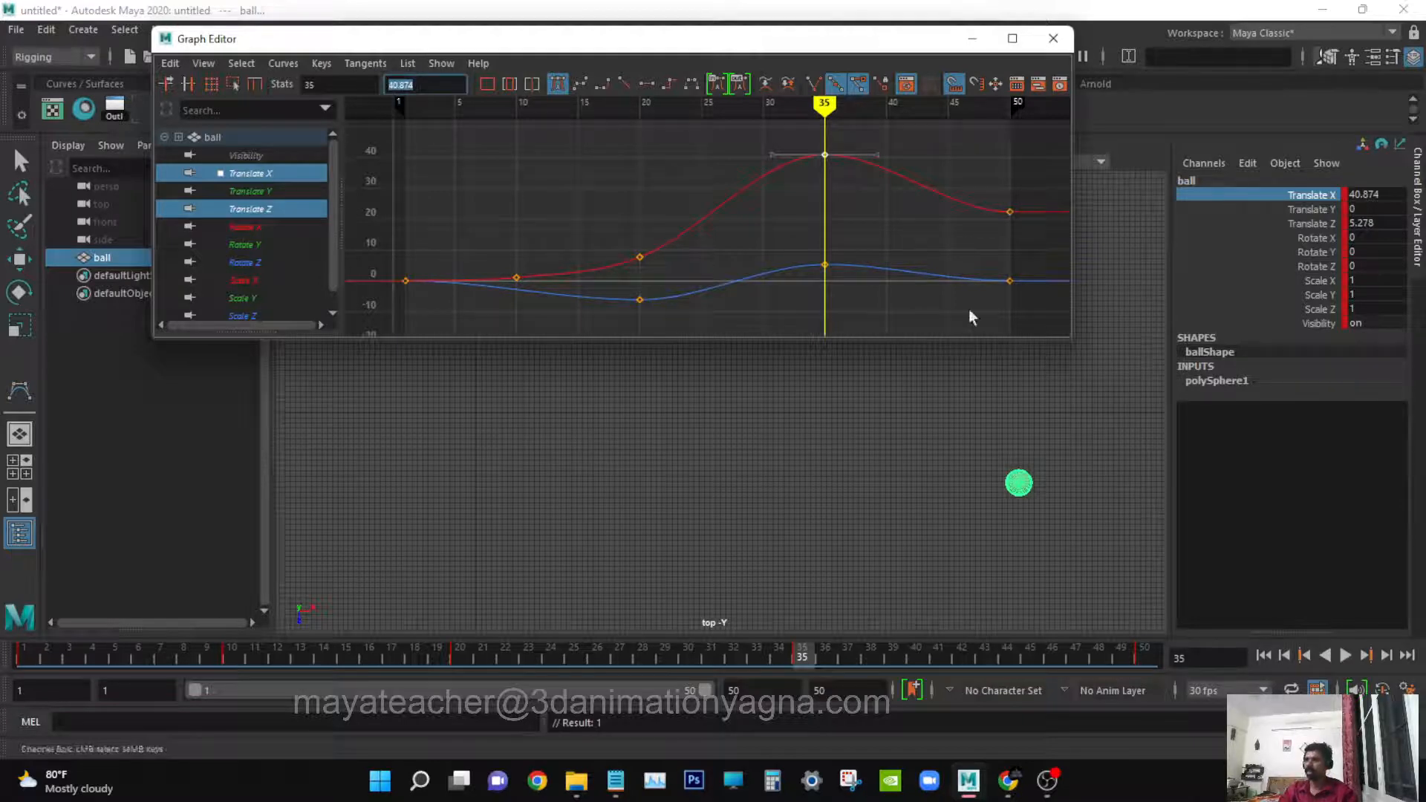
- Go to frame 50, select the Translate X key there and compare its value with the frame 35 key
{"action": "left_click_drag", "start_coordinate": [824, 108], "coordinate": [1011, 129]}
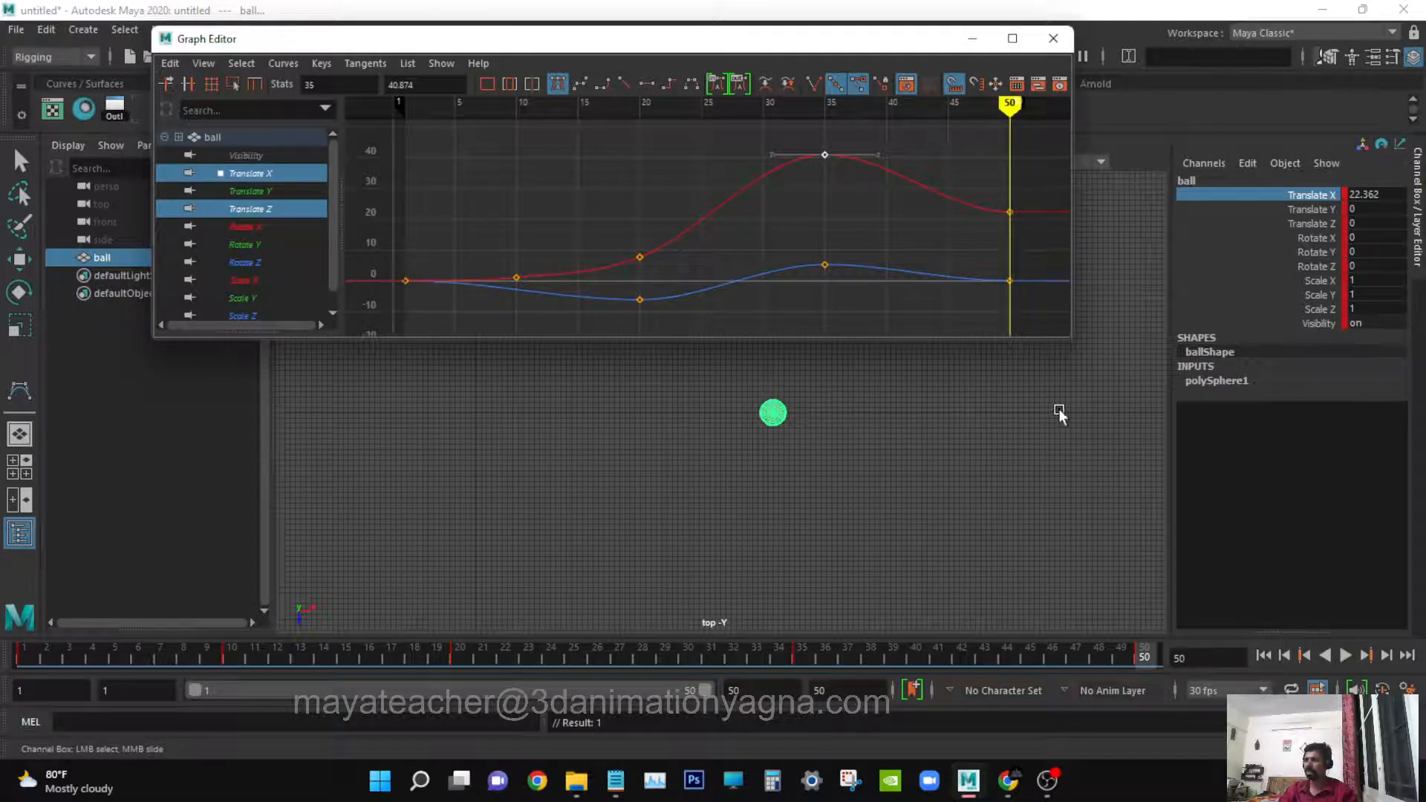
{"action": "left_click_drag", "start_coordinate": [429, 83], "coordinate": [331, 75]}
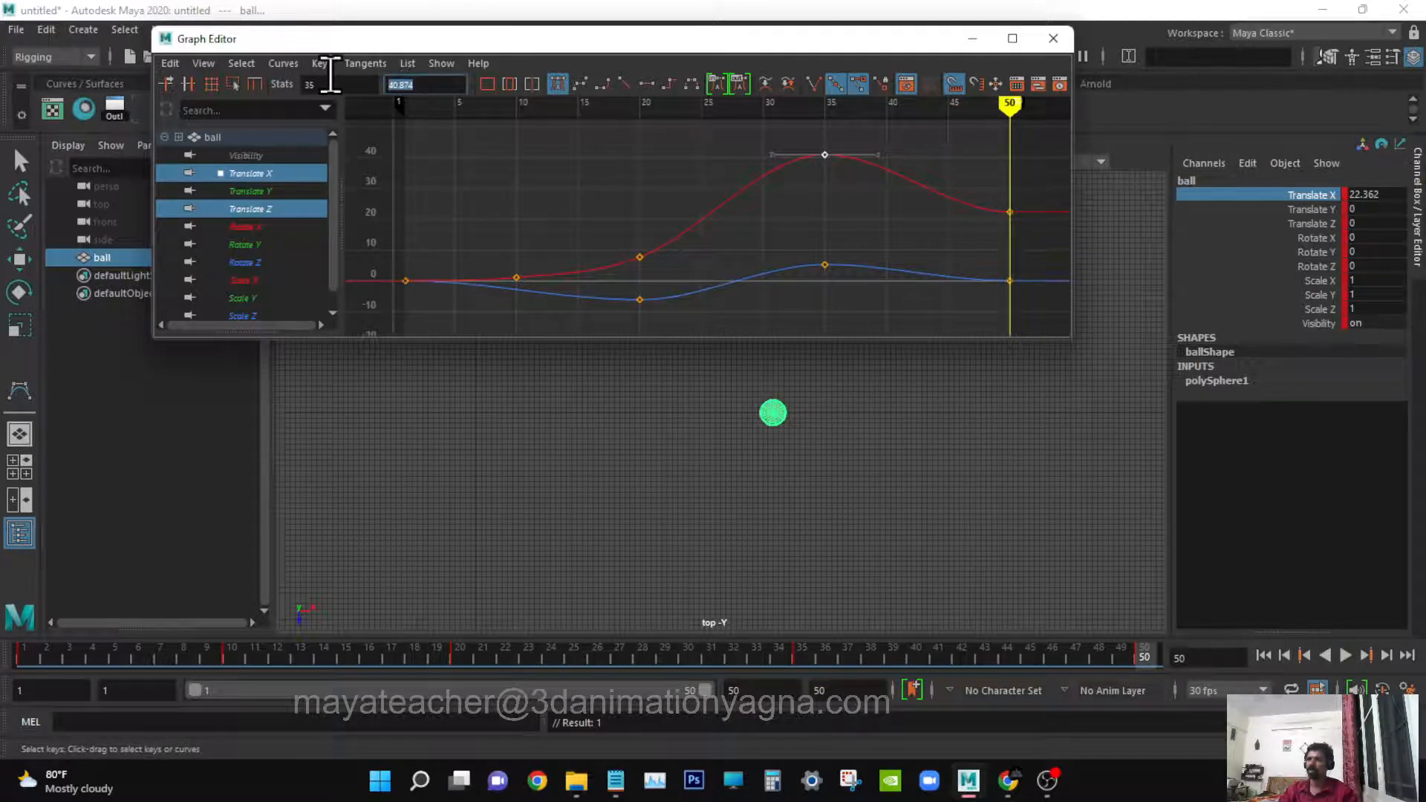
{"action": "mouse_move", "coordinate": [1010, 106]}
{"action": "left_mouse_down"}
{"action": "mouse_move", "coordinate": [812, 106]}
{"action": "mouse_move", "coordinate": [884, 149]}
{"action": "mouse_move", "coordinate": [1010, 160]}
{"action": "left_mouse_up"}
{"action": "left_click", "coordinate": [1009, 211]}
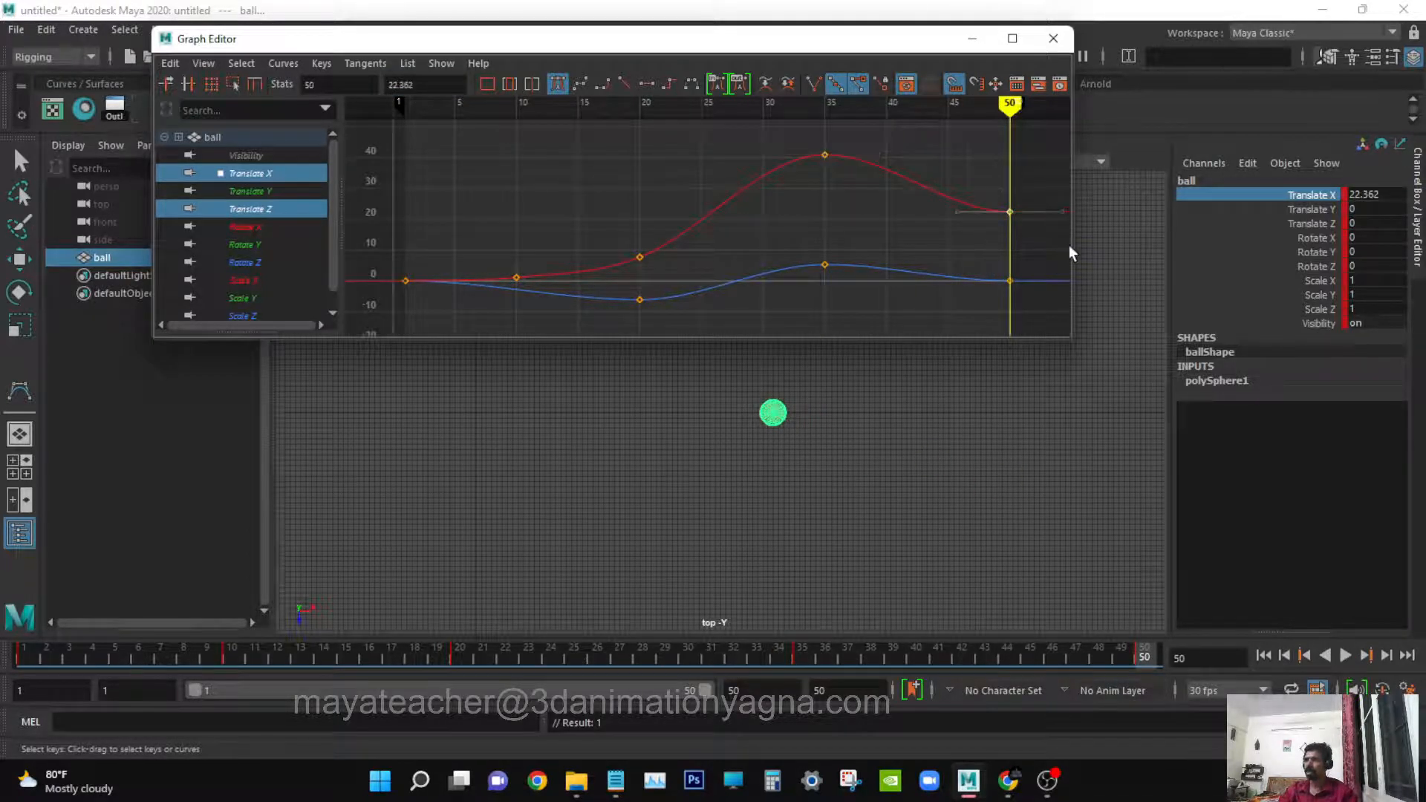
{"action": "left_click_drag", "start_coordinate": [443, 84], "coordinate": [362, 77]}
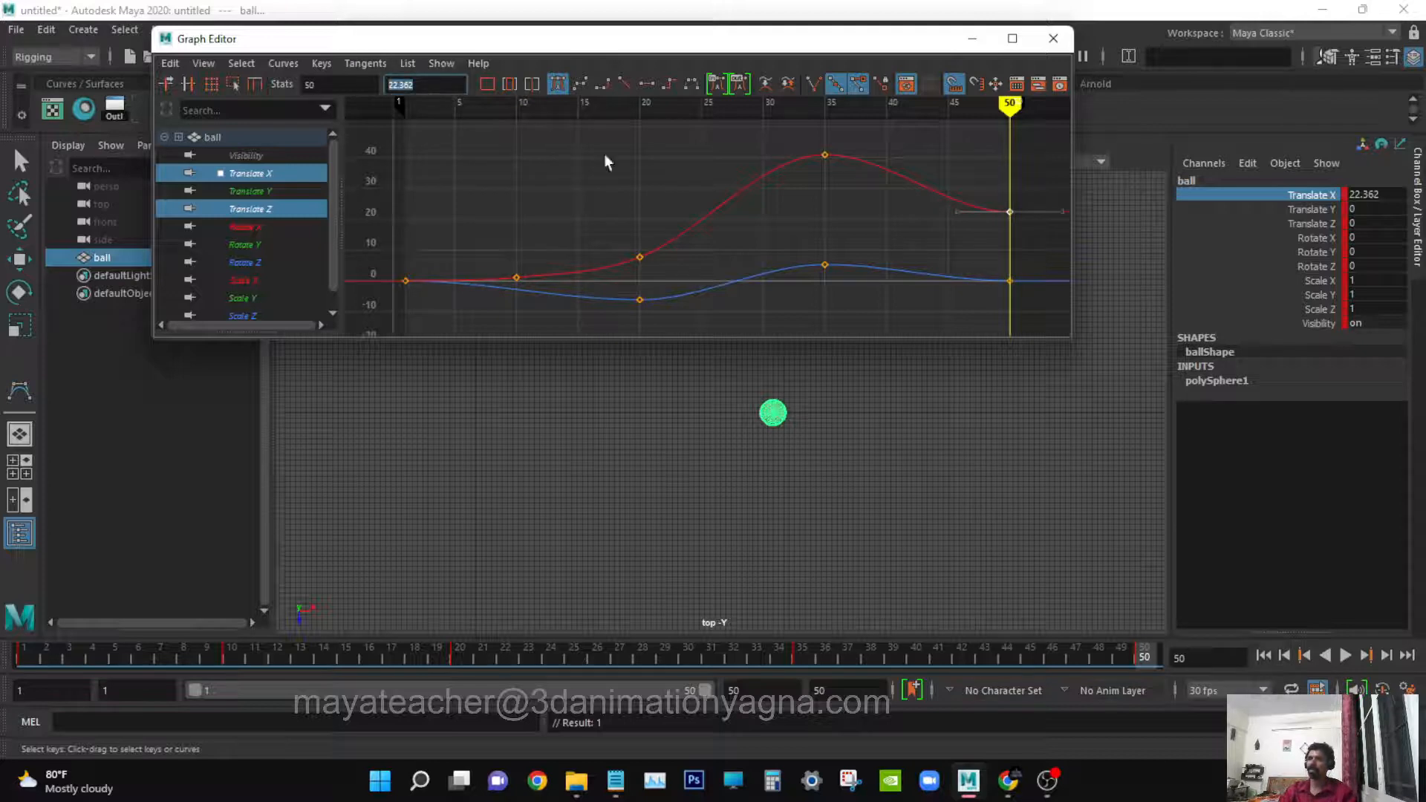
{"action": "left_click", "coordinate": [873, 205]}
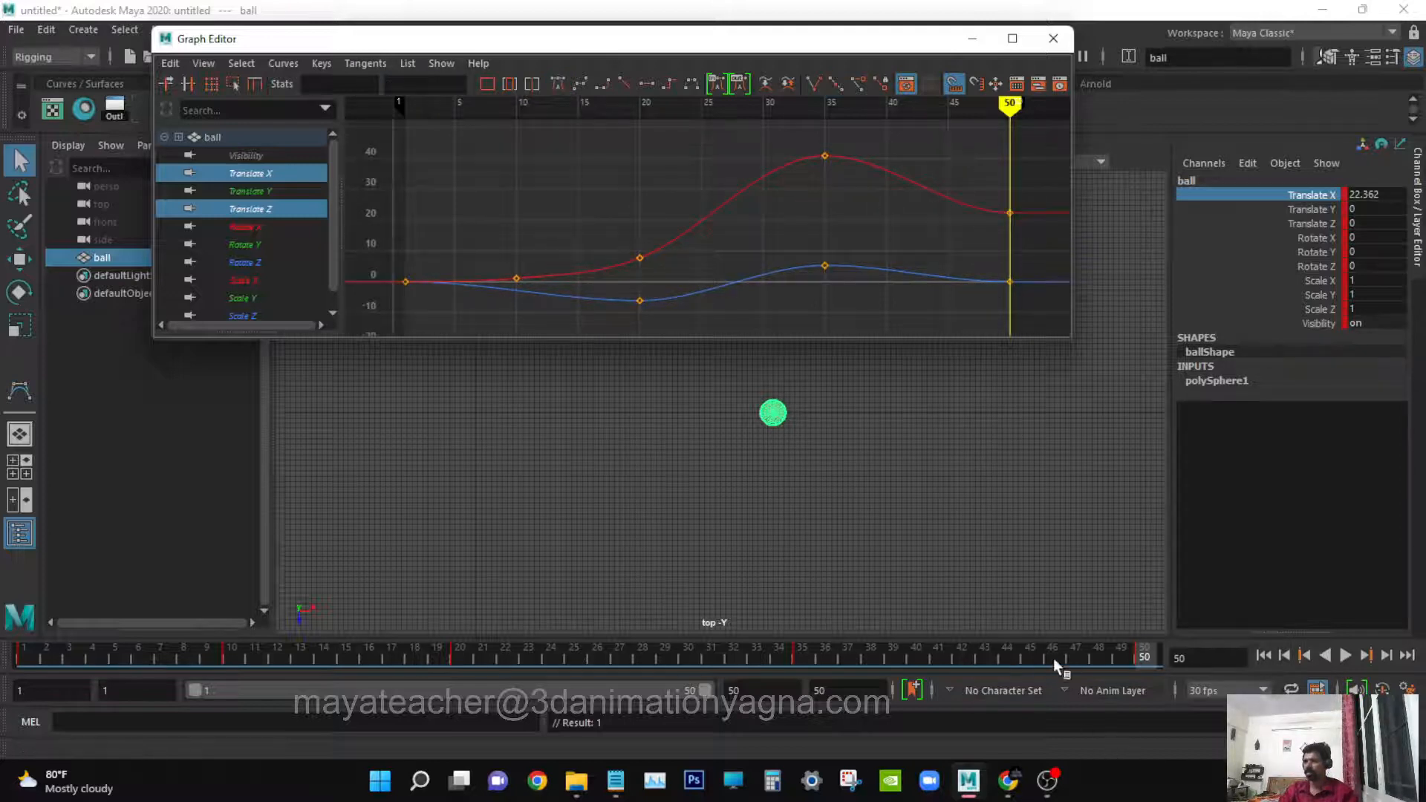
- Return to frame 1, select all Translate X and Translate Z keys after it and set their values to 0
{"action": "mouse_move", "coordinate": [1118, 659]}
{"action": "left_mouse_down"}
{"action": "mouse_move", "coordinate": [590, 649]}
{"action": "mouse_move", "coordinate": [16, 587]}
{"action": "mouse_move", "coordinate": [243, 613]}
{"action": "mouse_move", "coordinate": [1198, 603]}
{"action": "left_mouse_up"}
{"action": "middle_click_drag", "start_coordinate": [884, 181], "coordinate": [881, 187], "text": "alt"}
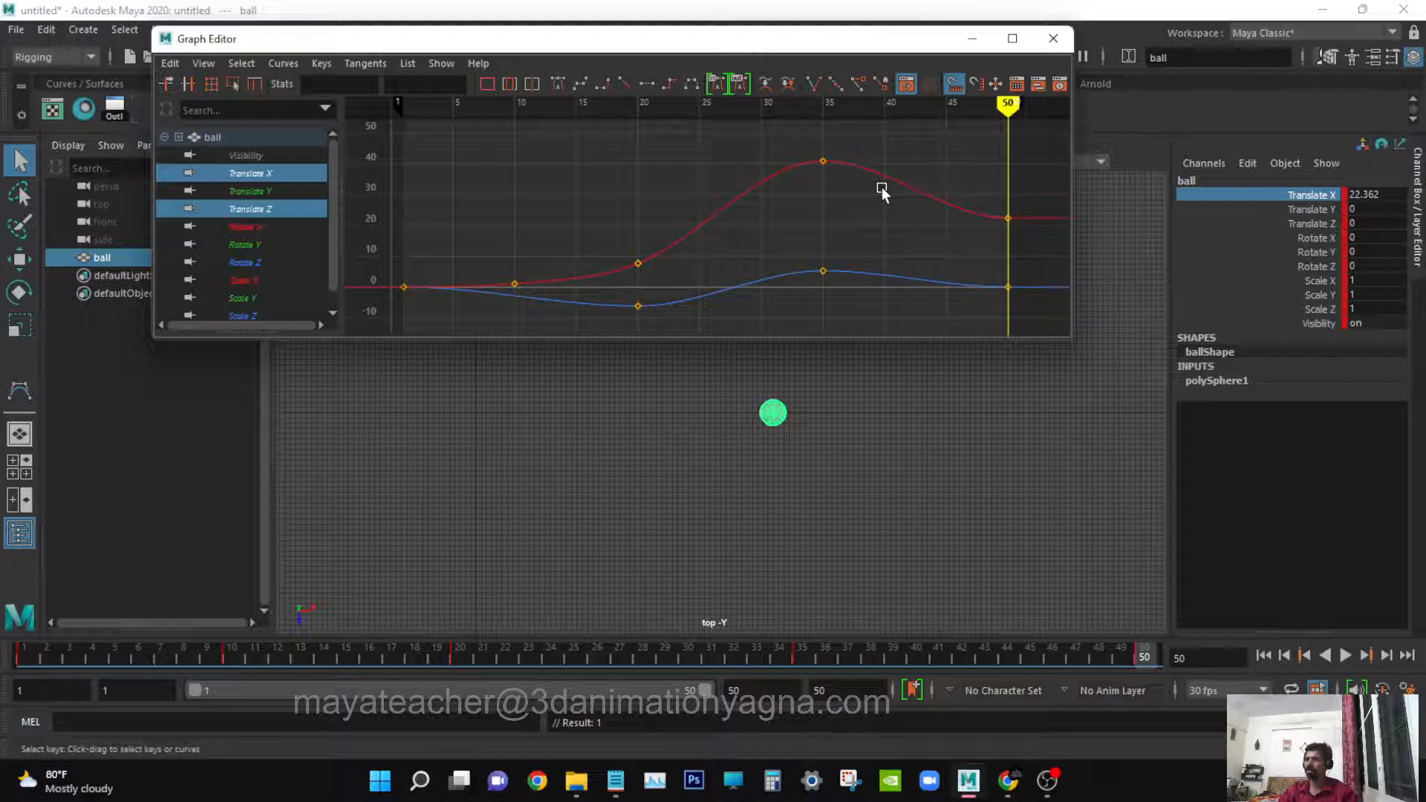
{"action": "middle_click_drag", "start_coordinate": [637, 199], "coordinate": [637, 175], "text": "alt"}
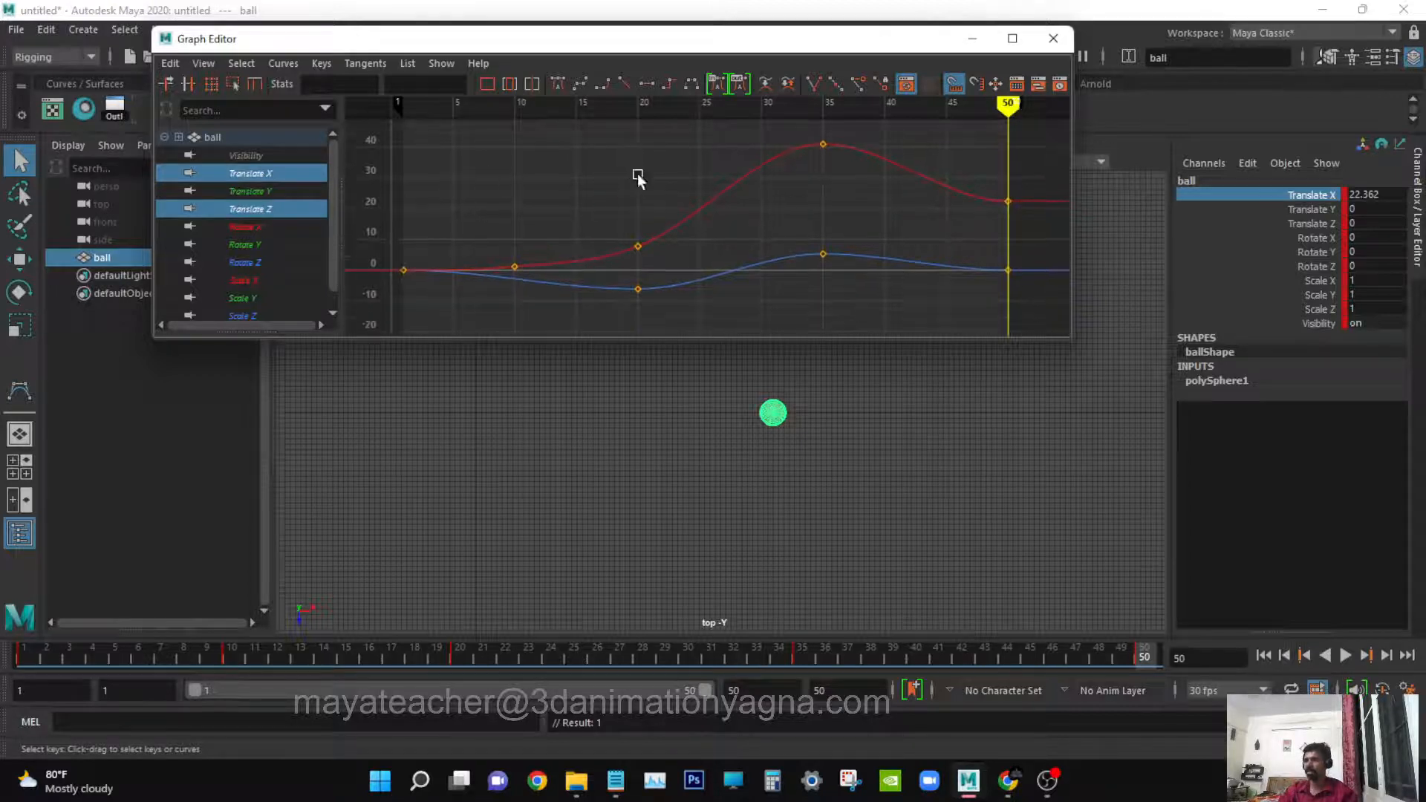
{"action": "left_click_drag", "start_coordinate": [854, 653], "coordinate": [22, 646]}
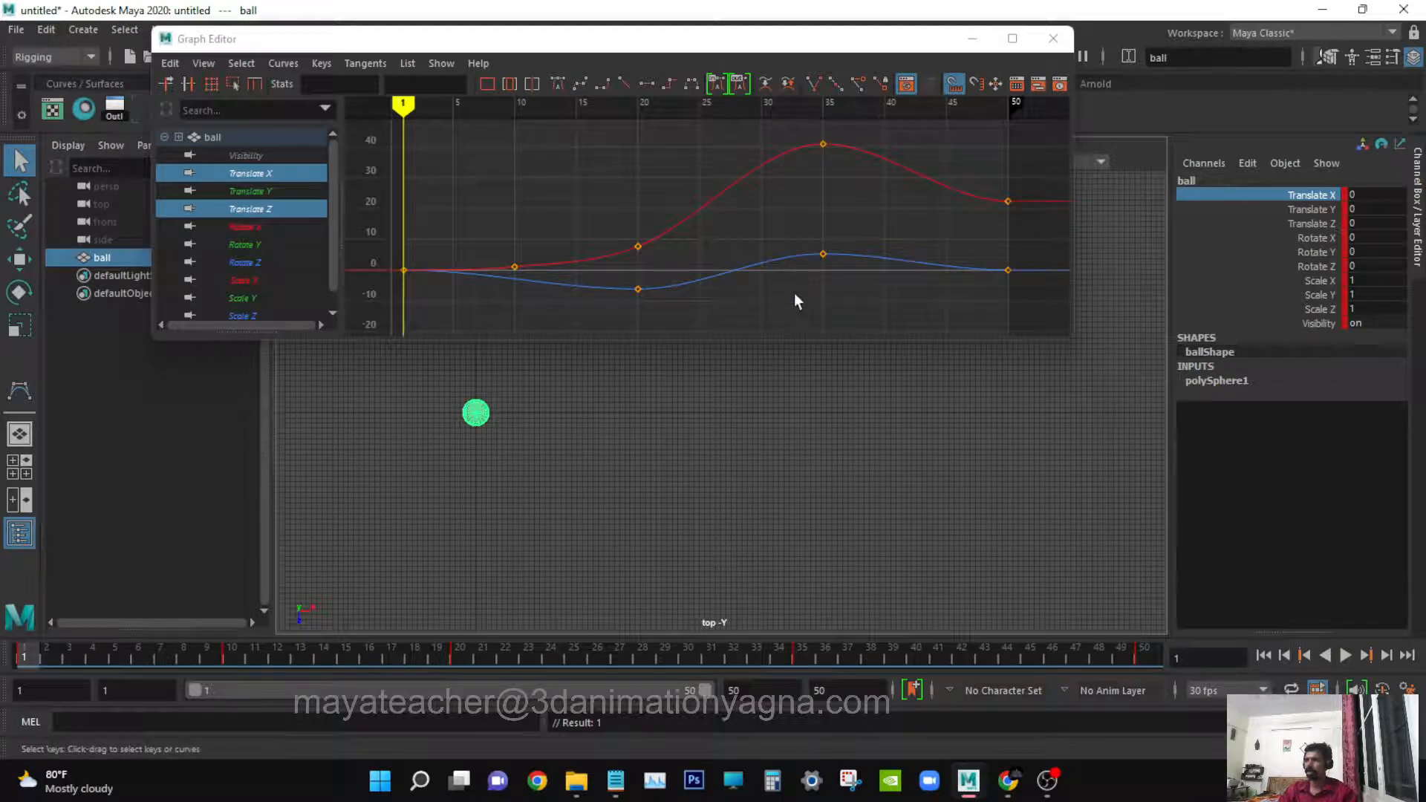
{"action": "left_click_drag", "start_coordinate": [465, 121], "coordinate": [1084, 356]}
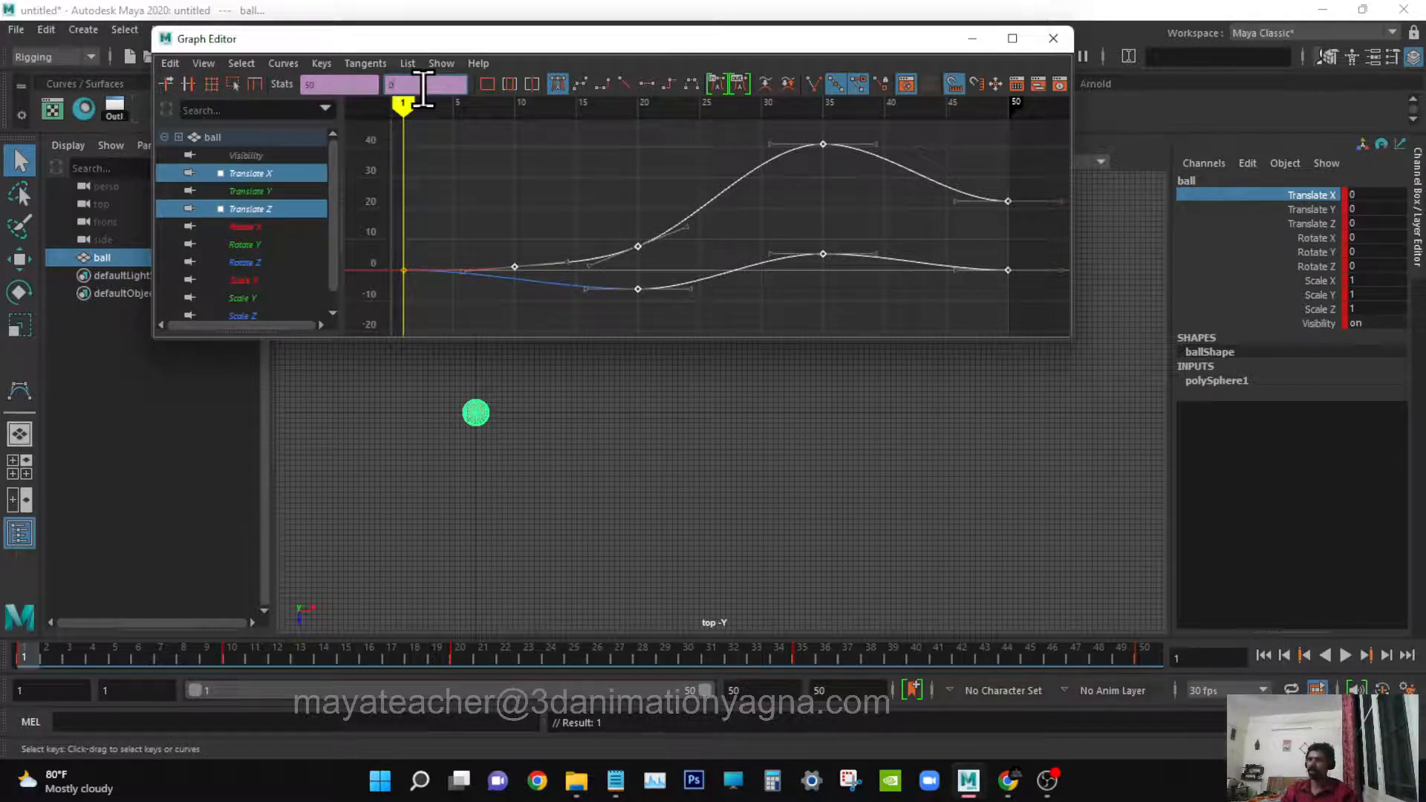
{"action": "key", "text": "Return"}
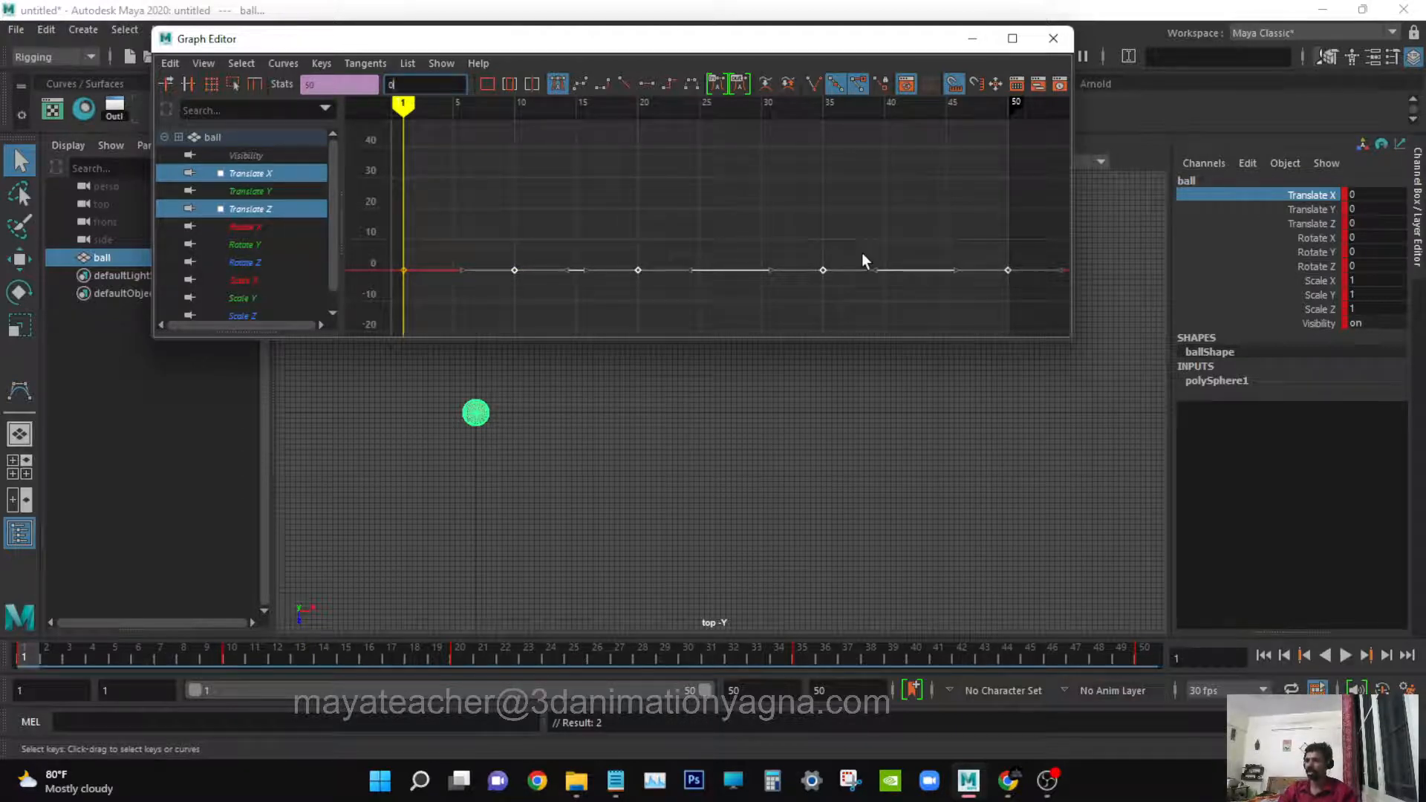
- Play back the flattened animation, display and frame only the Translate X curve, and play it again
{"action": "key", "text": "alt+v"}
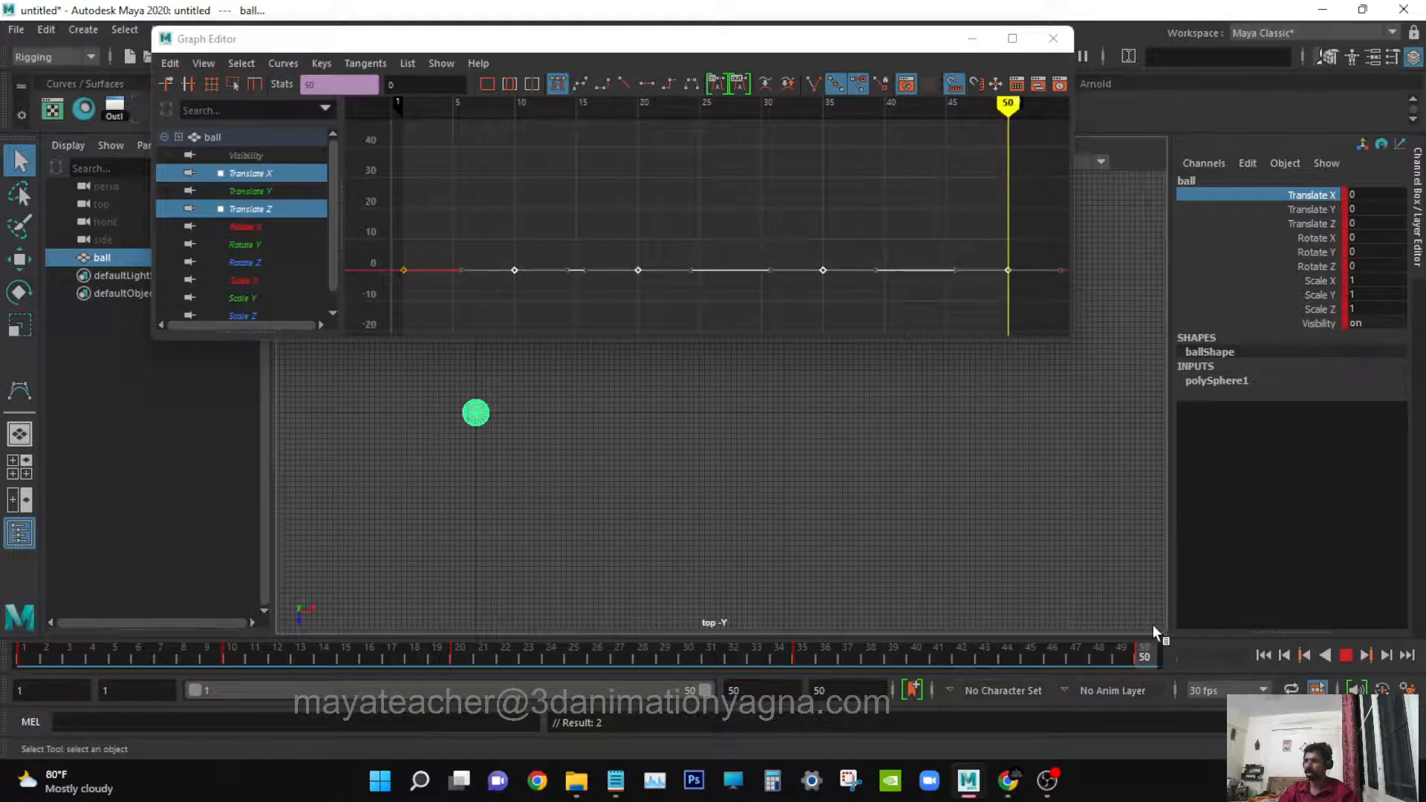
{"action": "key", "text": "alt+v"}
{"action": "left_click", "coordinate": [697, 198]}
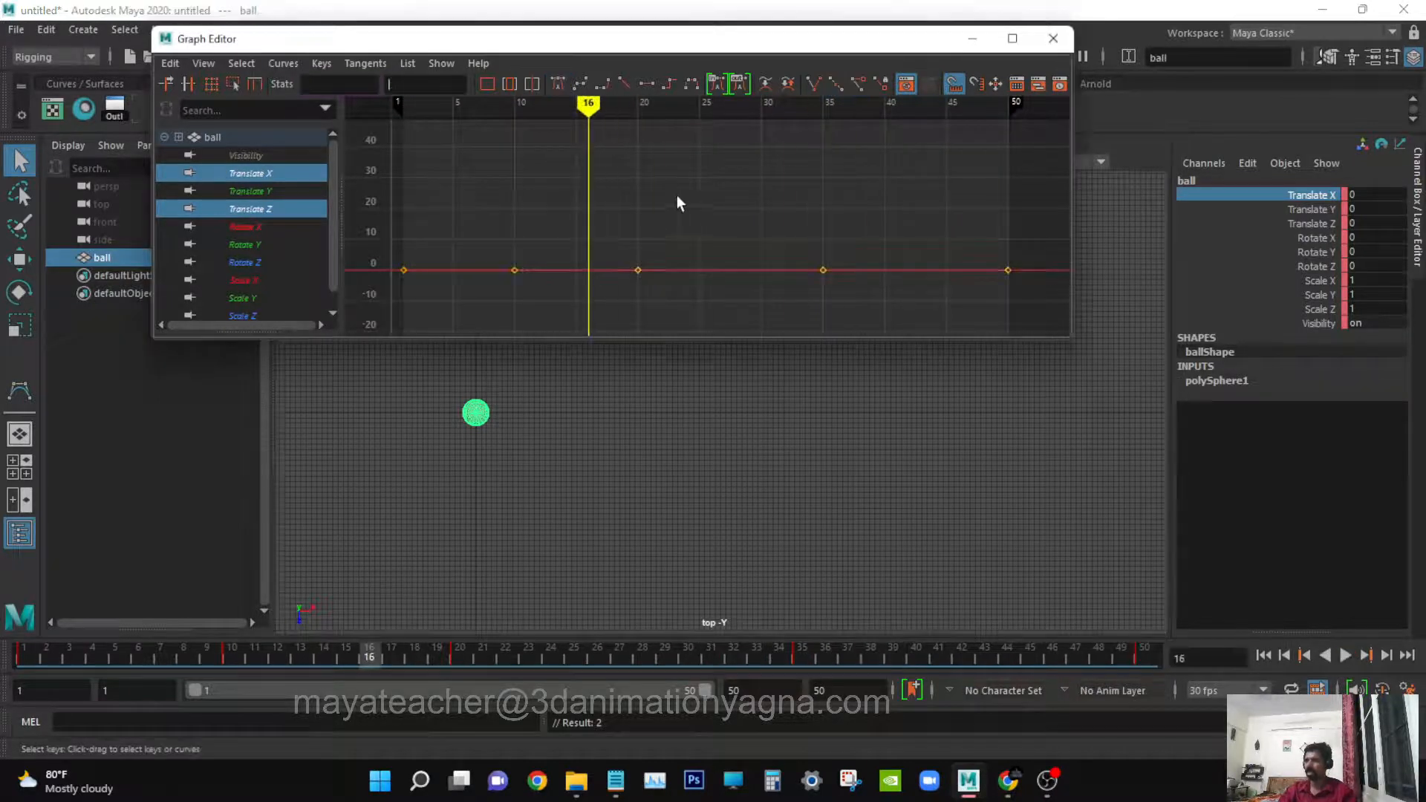
{"action": "left_click", "coordinate": [312, 175]}
{"action": "key", "text": "f"}
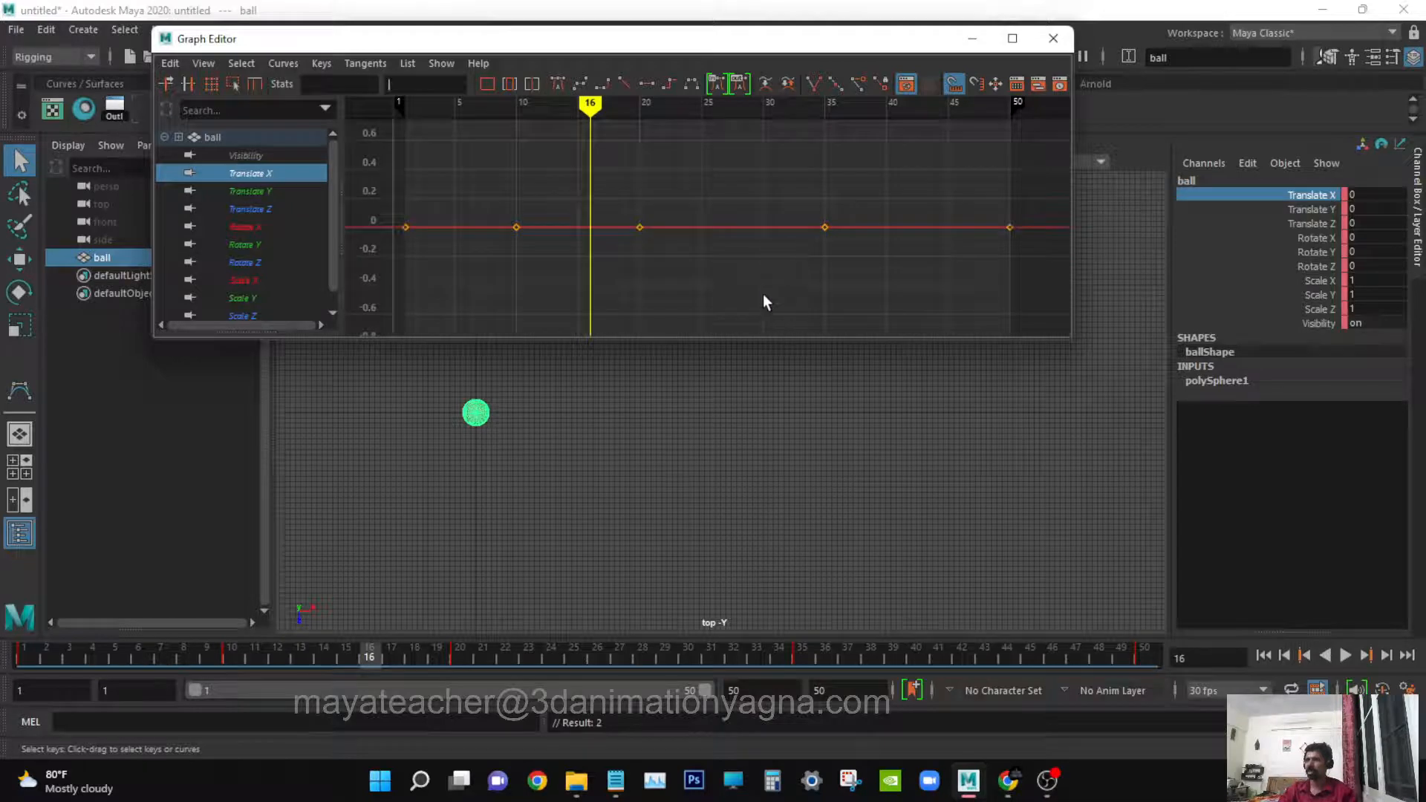
{"action": "left_click", "coordinate": [839, 647]}
{"action": "key", "text": "alt+v"}
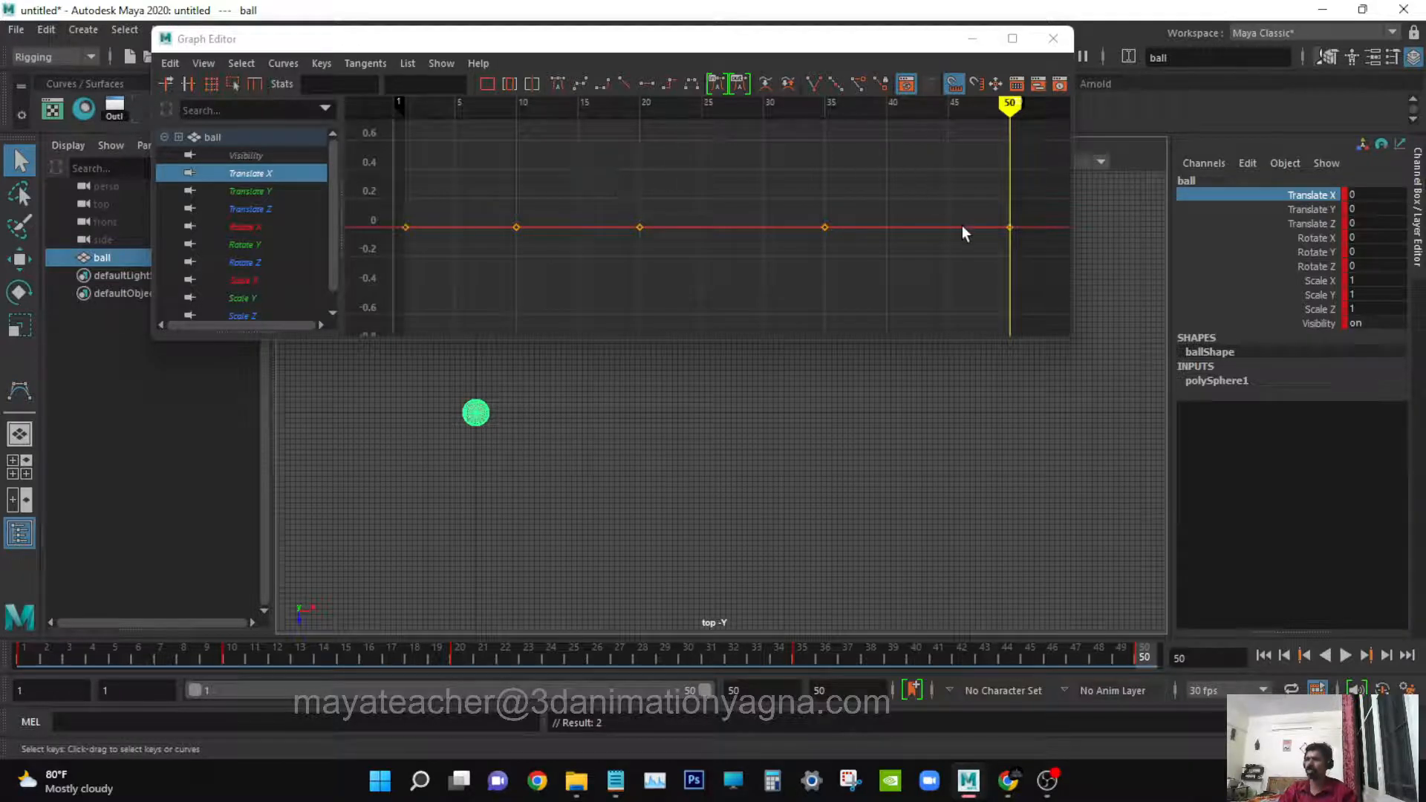
- Close the Graph Editor, open the Dope Sheet and widen its window
{"action": "left_click", "coordinate": [1068, 40]}
{"action": "left_click", "coordinate": [265, 30]}
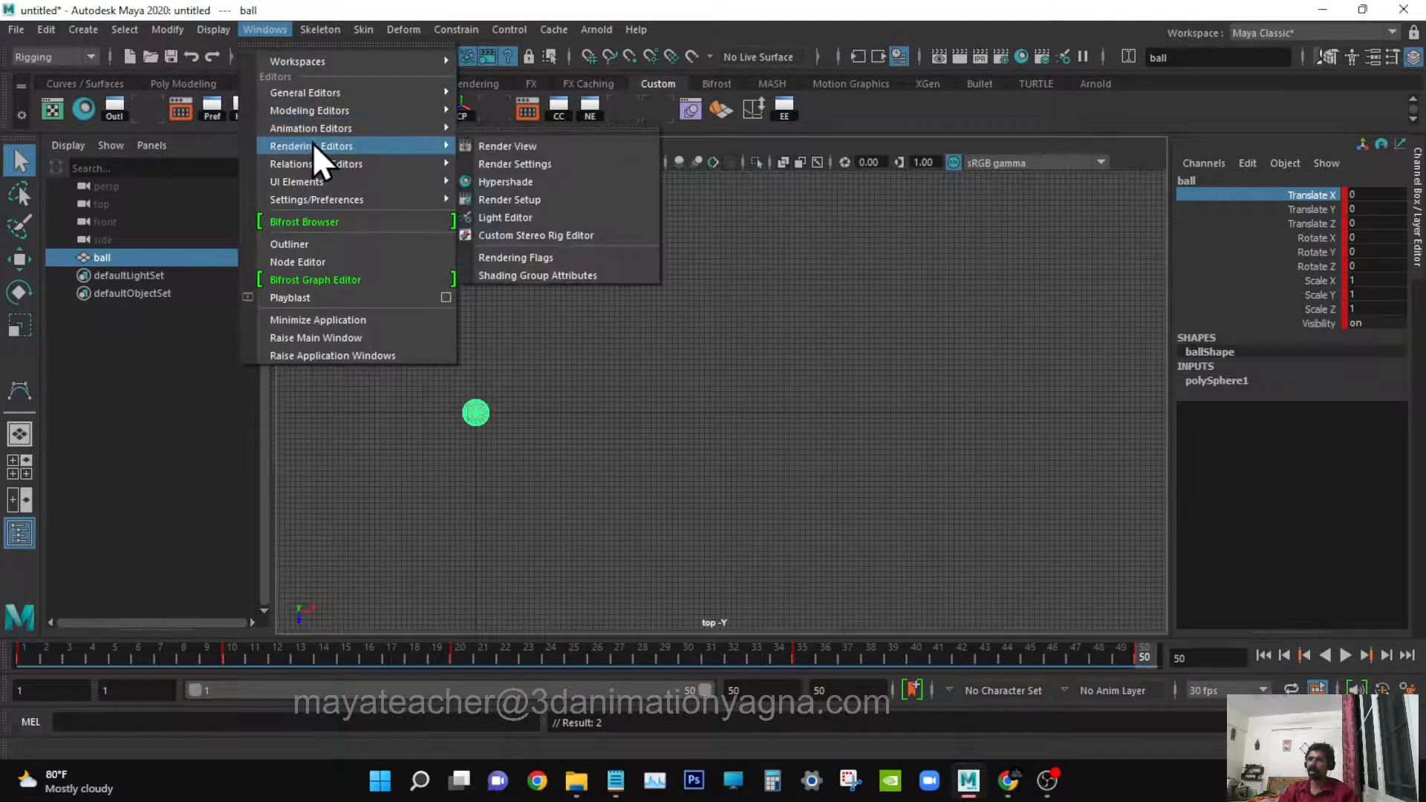
{"action": "mouse_move", "coordinate": [321, 128]}
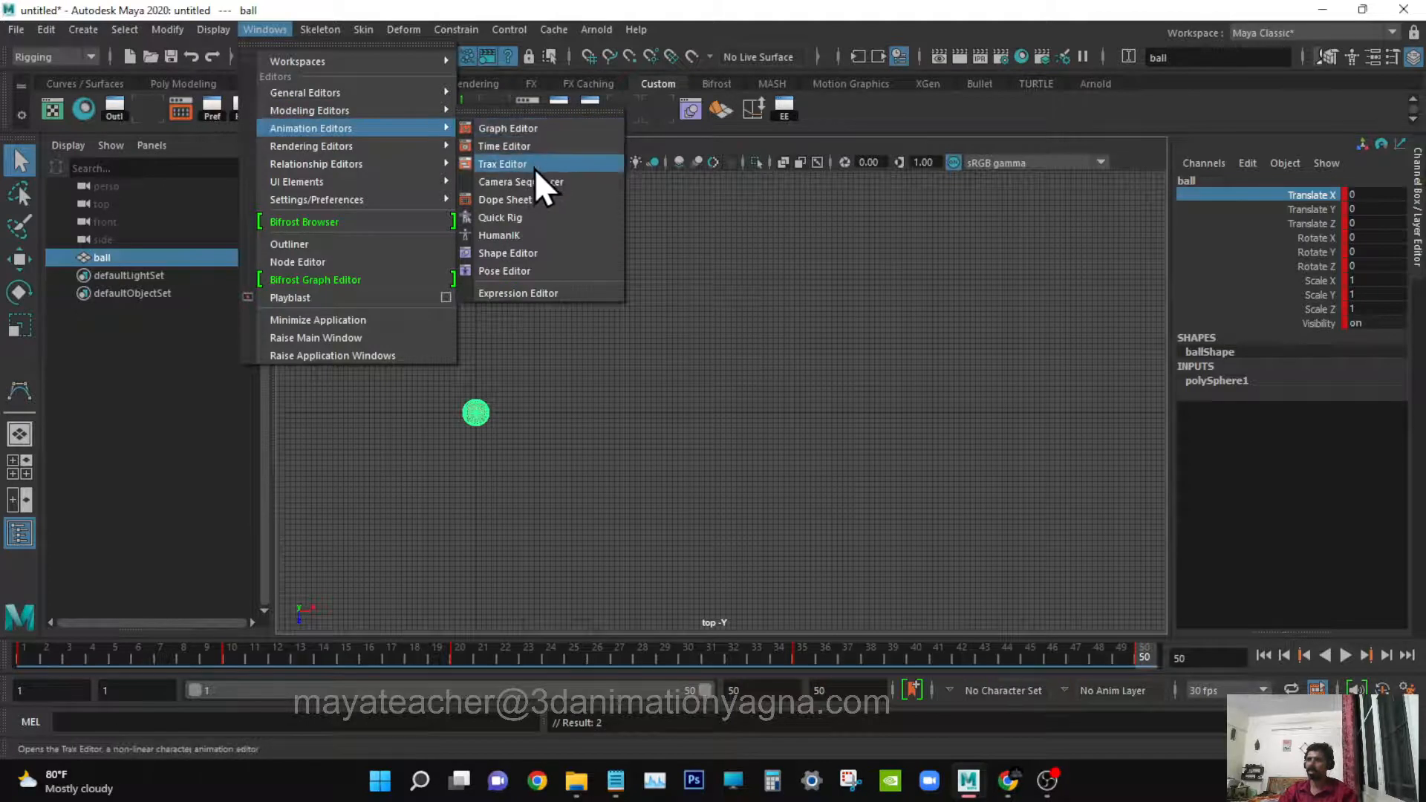
{"action": "left_click", "coordinate": [537, 198]}
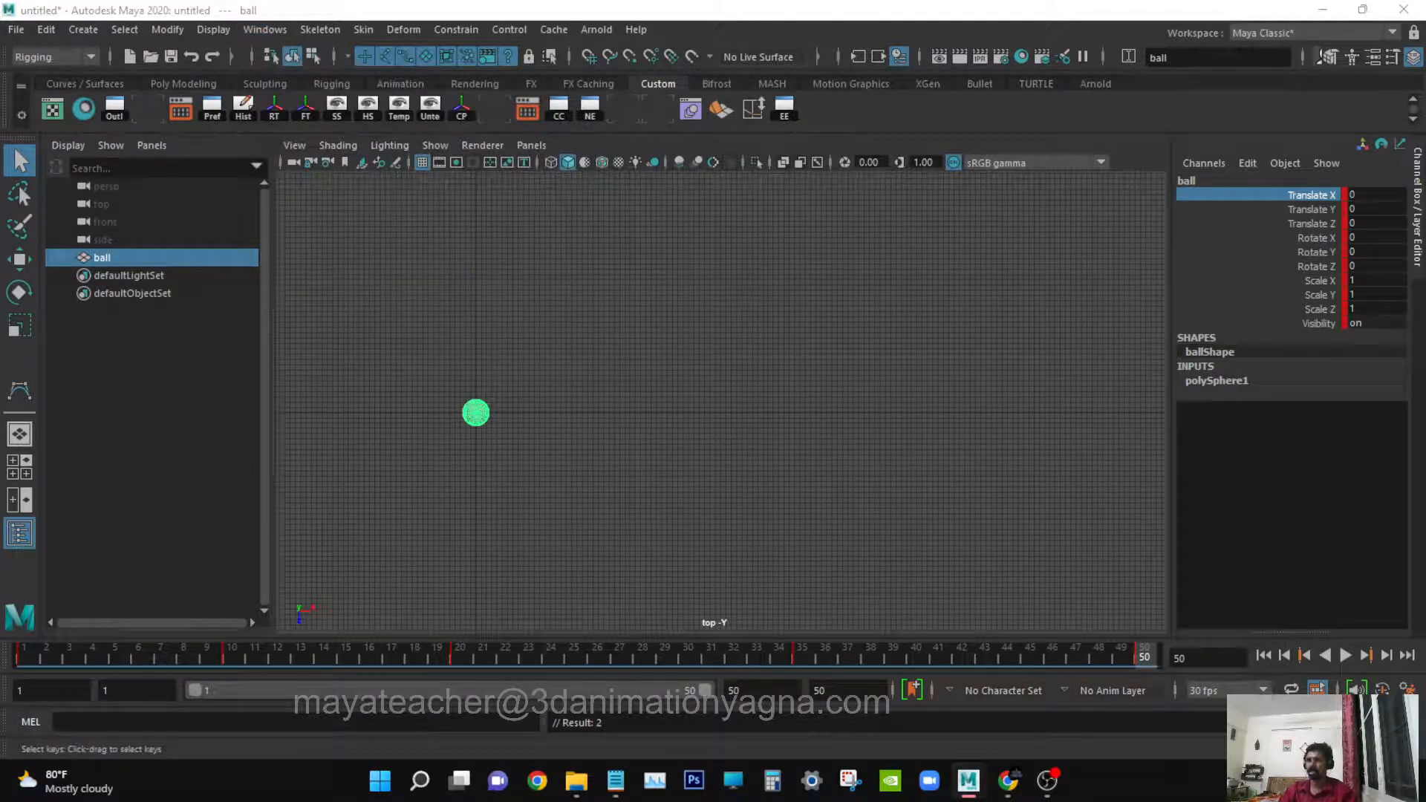
{"action": "left_click_drag", "start_coordinate": [718, 23], "coordinate": [660, 54]}
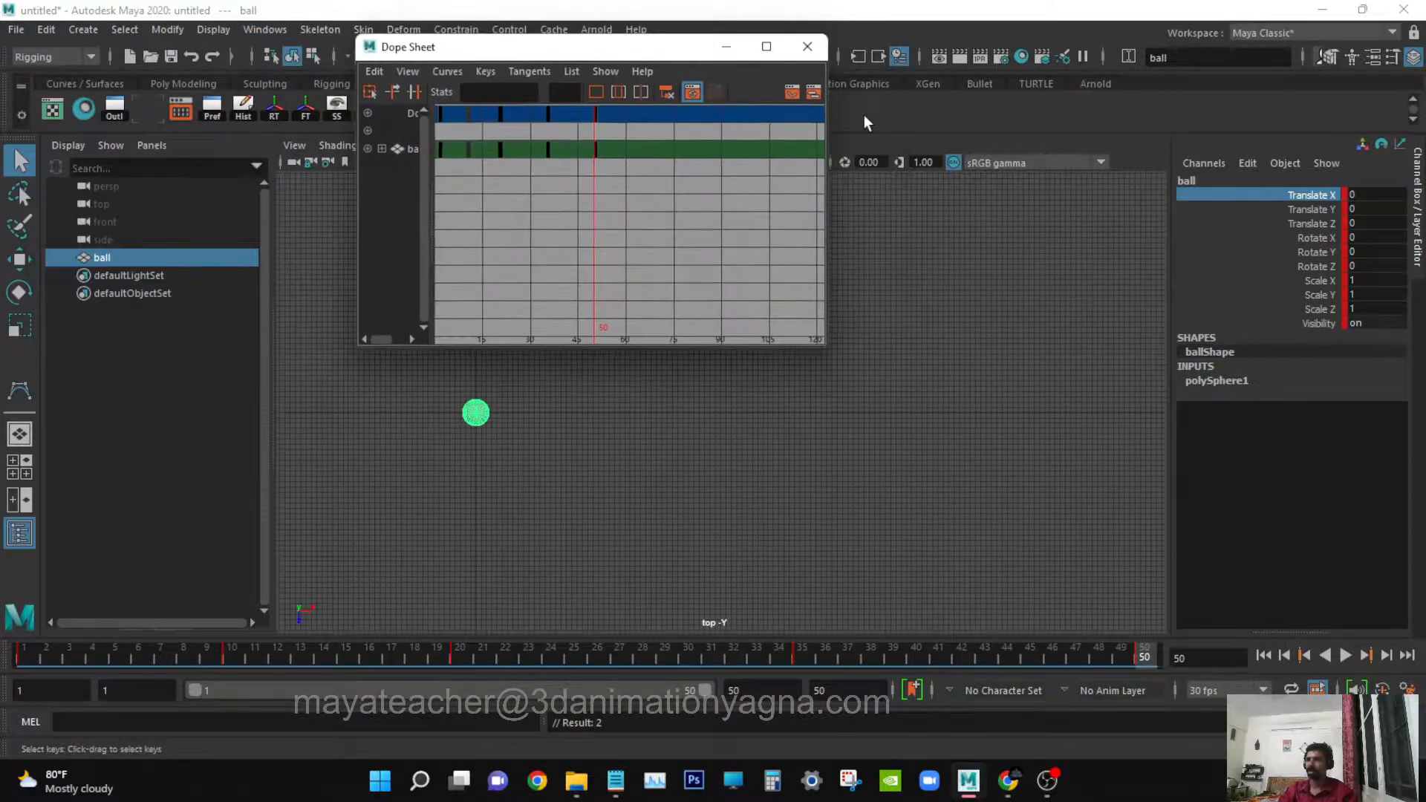
{"action": "left_click_drag", "start_coordinate": [824, 117], "coordinate": [1264, 152]}
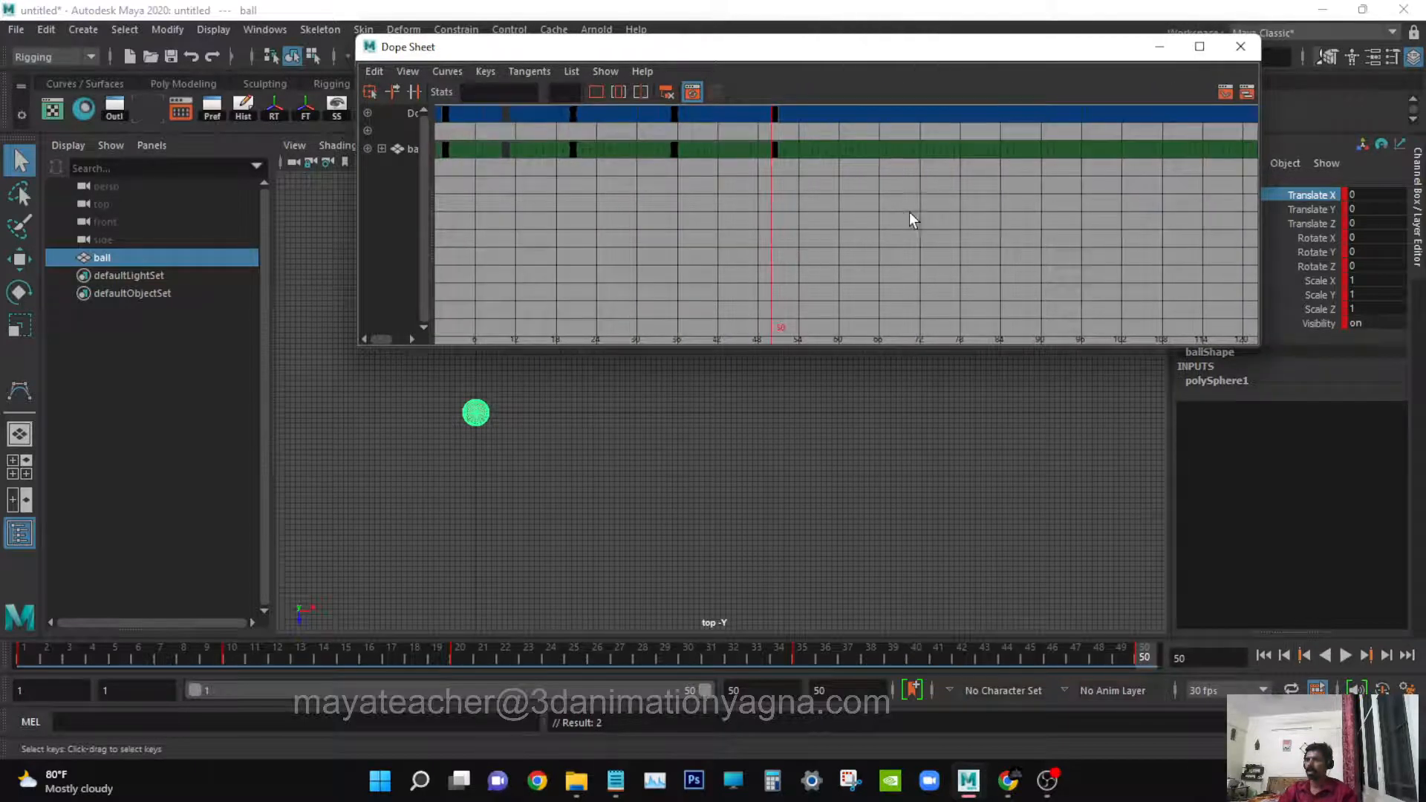
- Examine the ball's key blocks and their frame positions along the Dope Sheet timeline
{"action": "key", "text": "f"}
{"action": "right_click_drag", "start_coordinate": [872, 250], "coordinate": [850, 254], "text": "alt"}
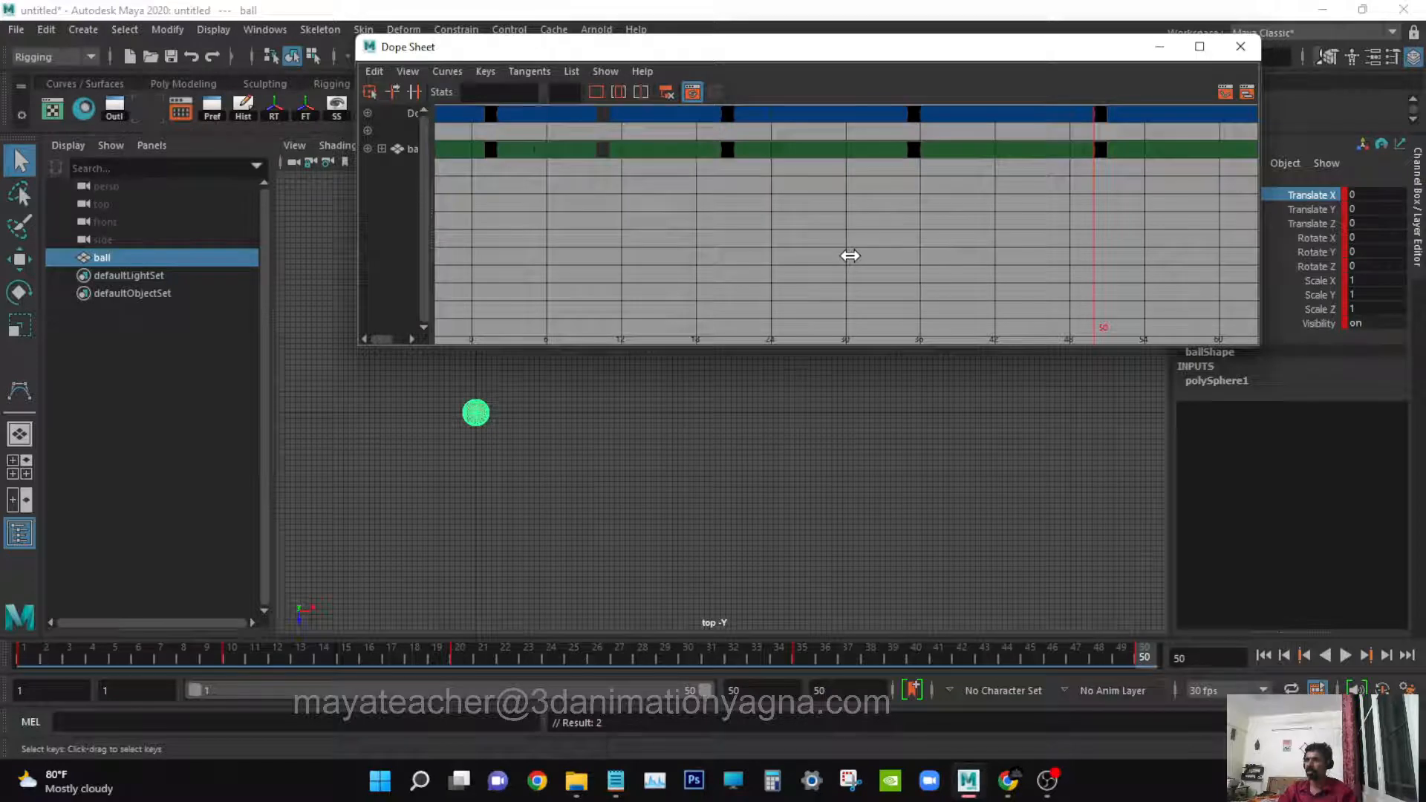
{"action": "middle_click_drag", "start_coordinate": [768, 242], "coordinate": [781, 244], "text": "alt"}
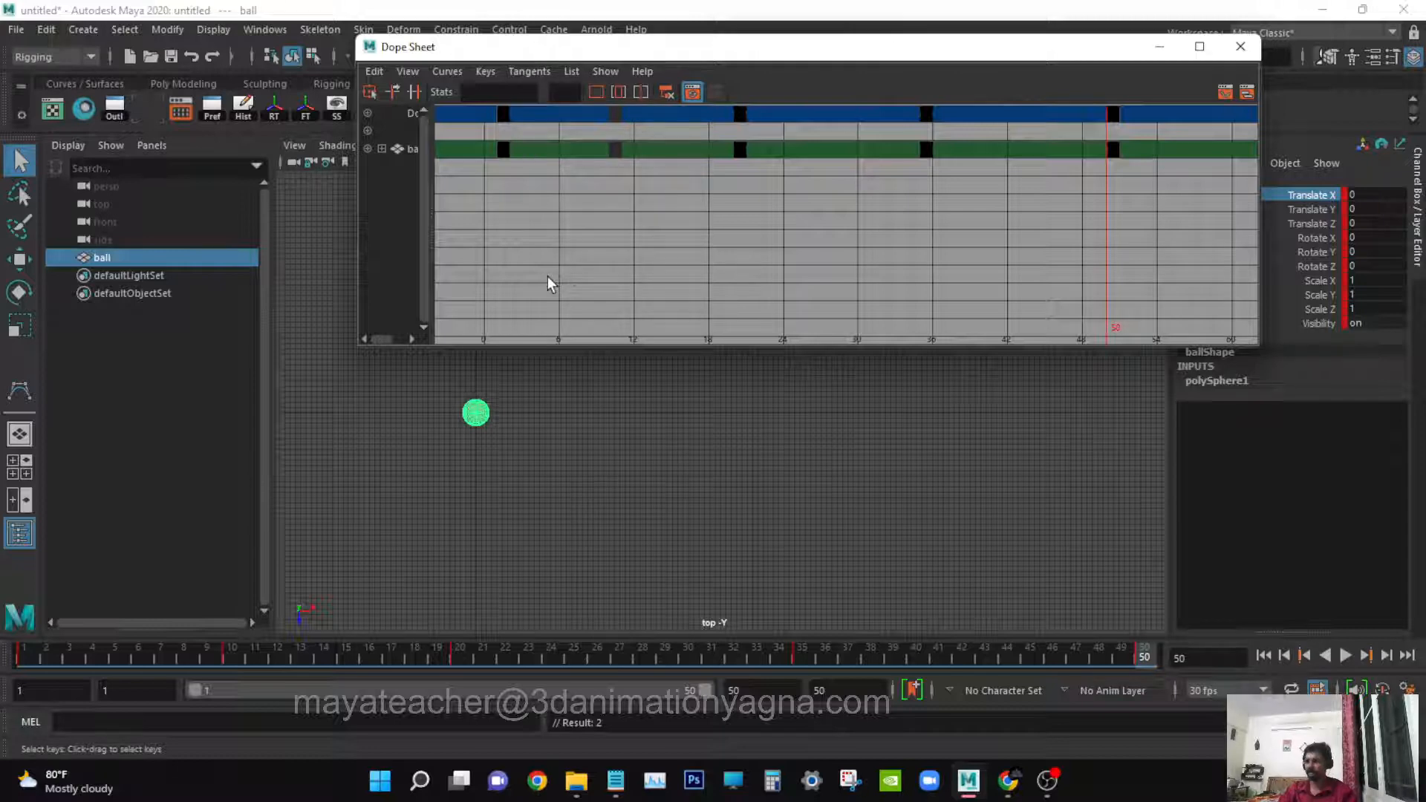
{"action": "middle_click_drag", "start_coordinate": [618, 249], "coordinate": [630, 251], "text": "alt"}
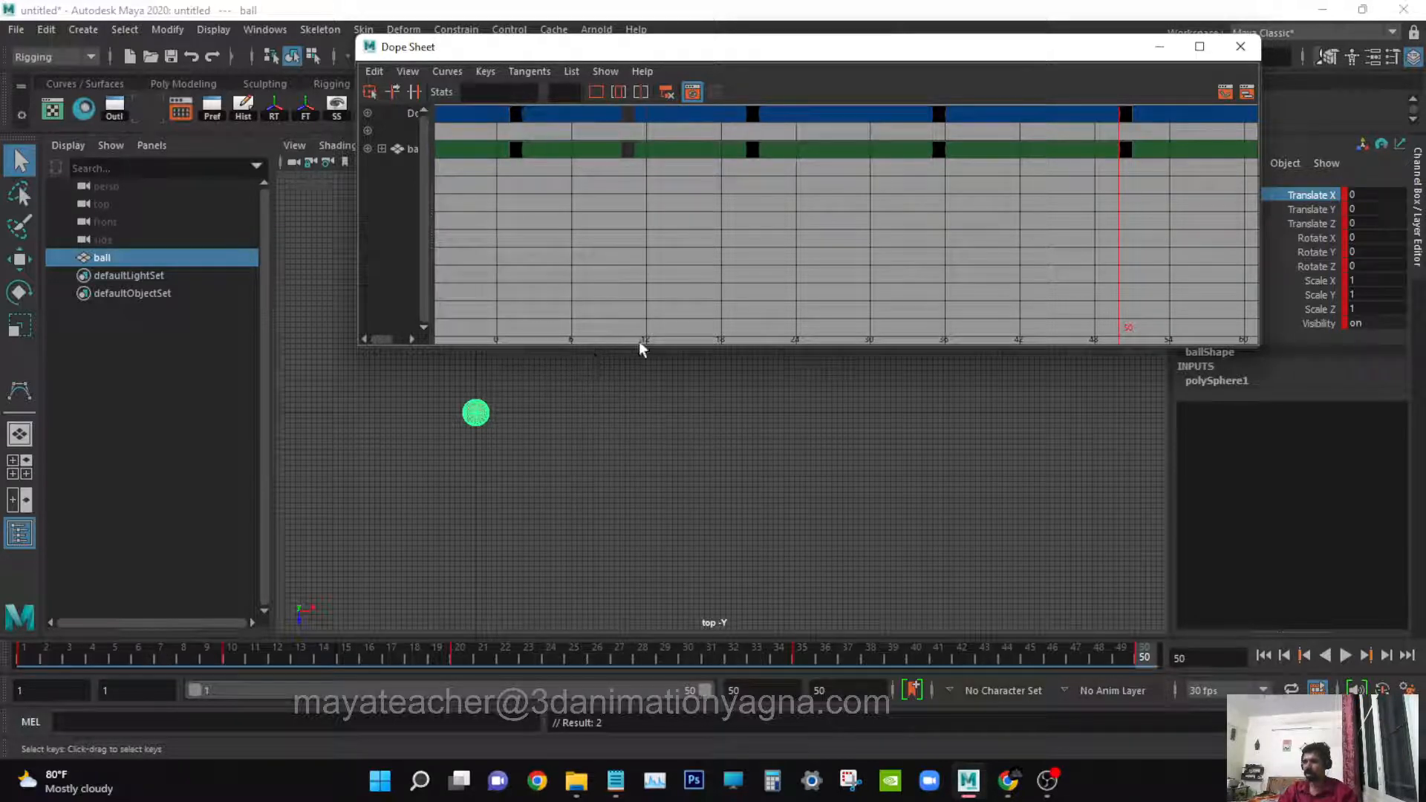
{"action": "scroll", "coordinate": [706, 300], "scroll_direction": "up", "scroll_amount": 3}
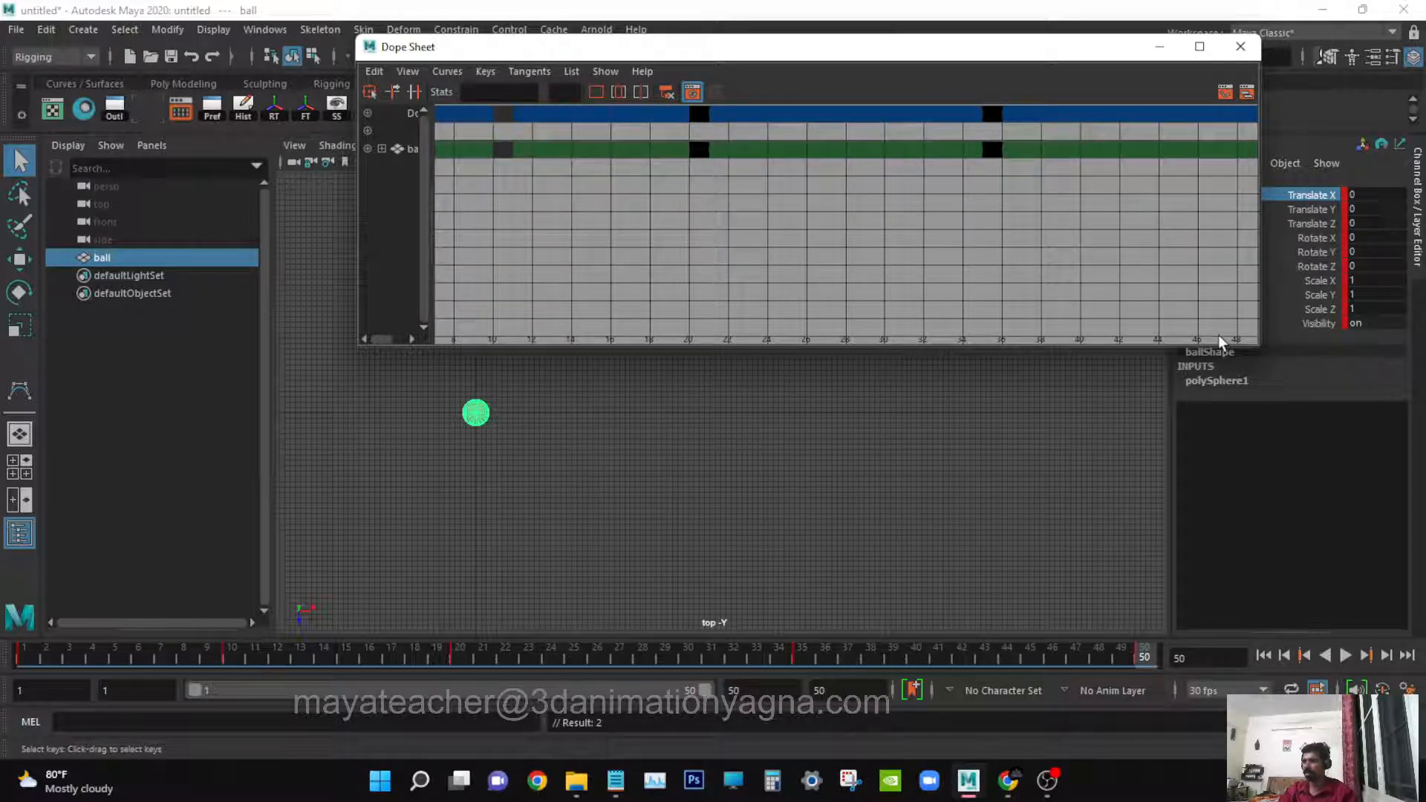
{"action": "middle_click_drag", "start_coordinate": [811, 253], "coordinate": [909, 256], "text": "alt"}
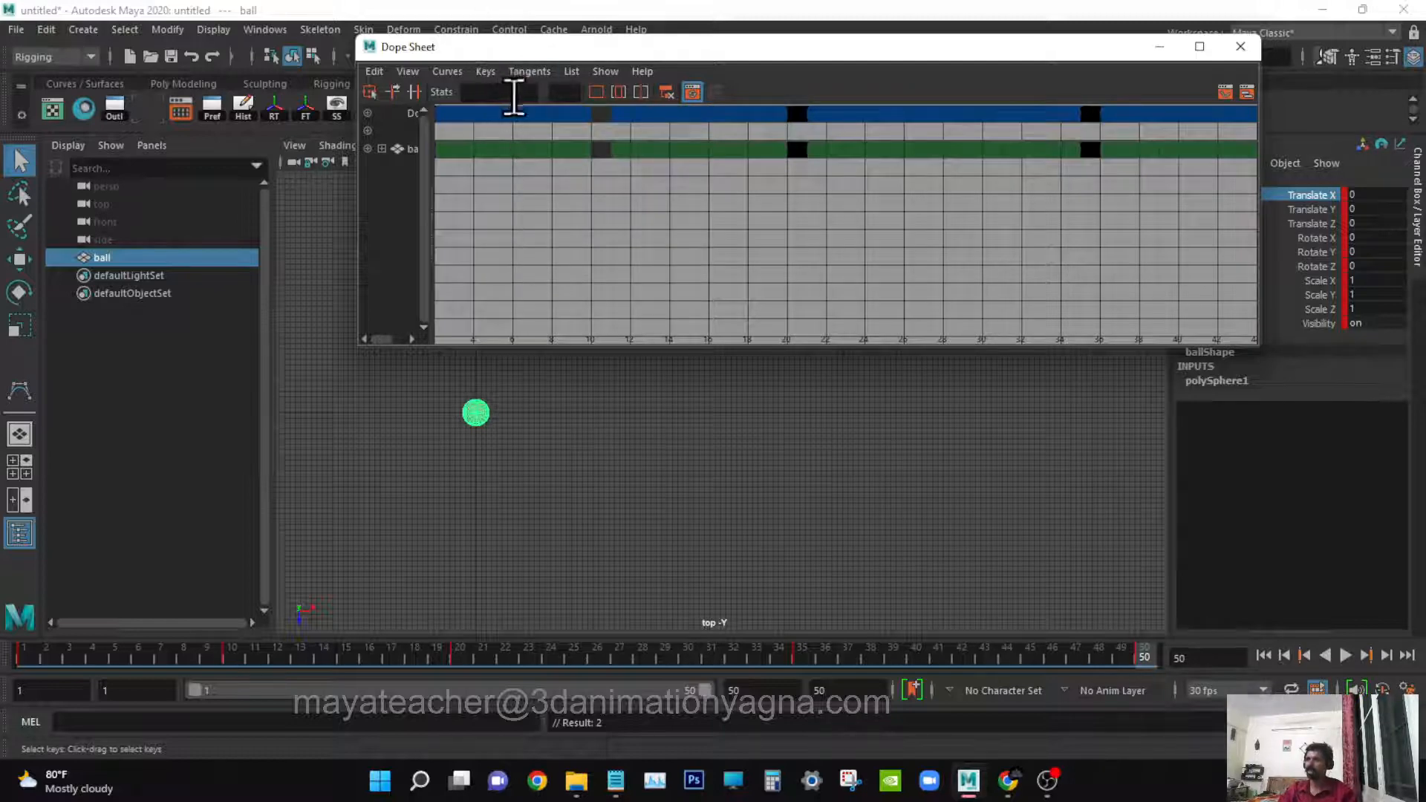
{"action": "middle_click_drag", "start_coordinate": [630, 211], "coordinate": [649, 211], "text": "alt"}
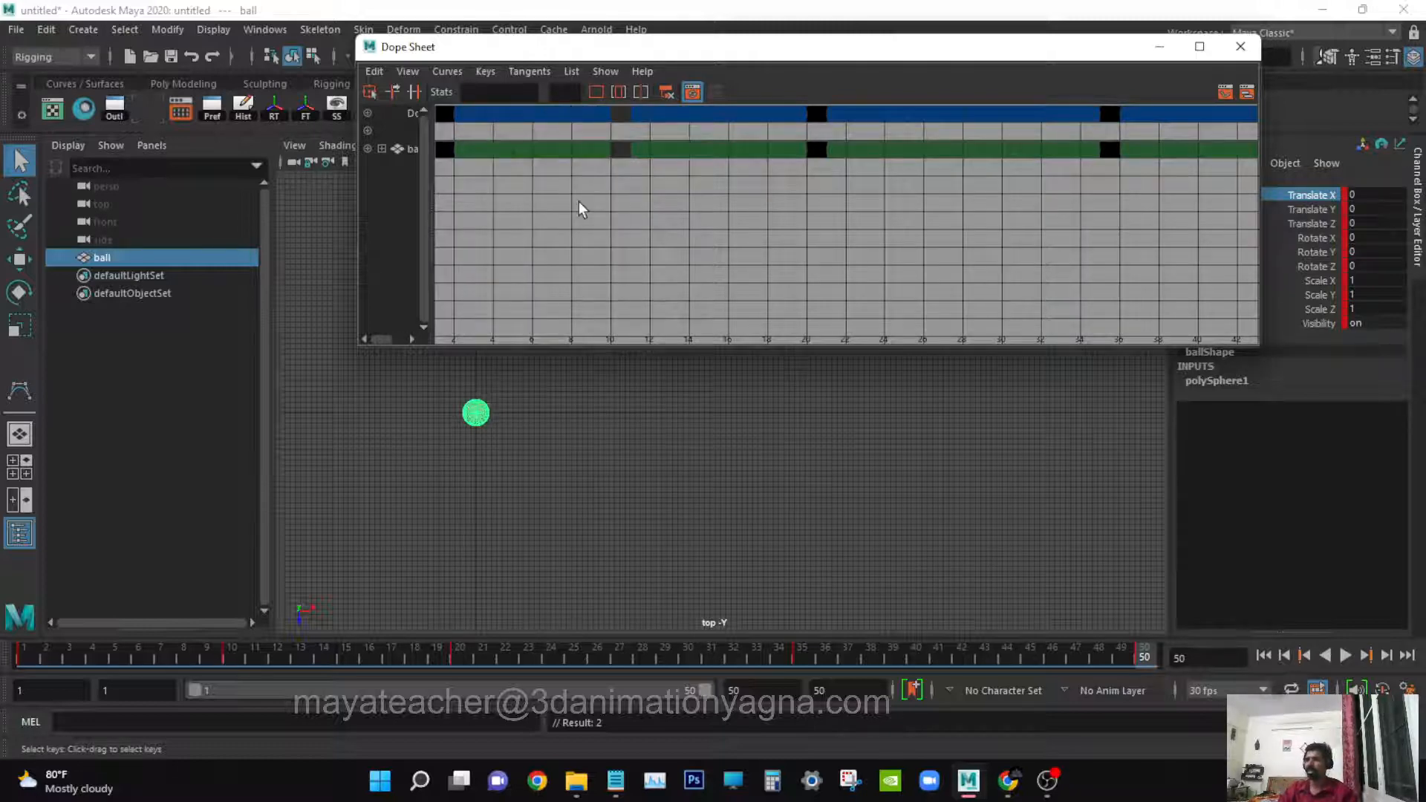
{"action": "right_click_drag", "start_coordinate": [579, 207], "coordinate": [672, 217], "text": "alt"}
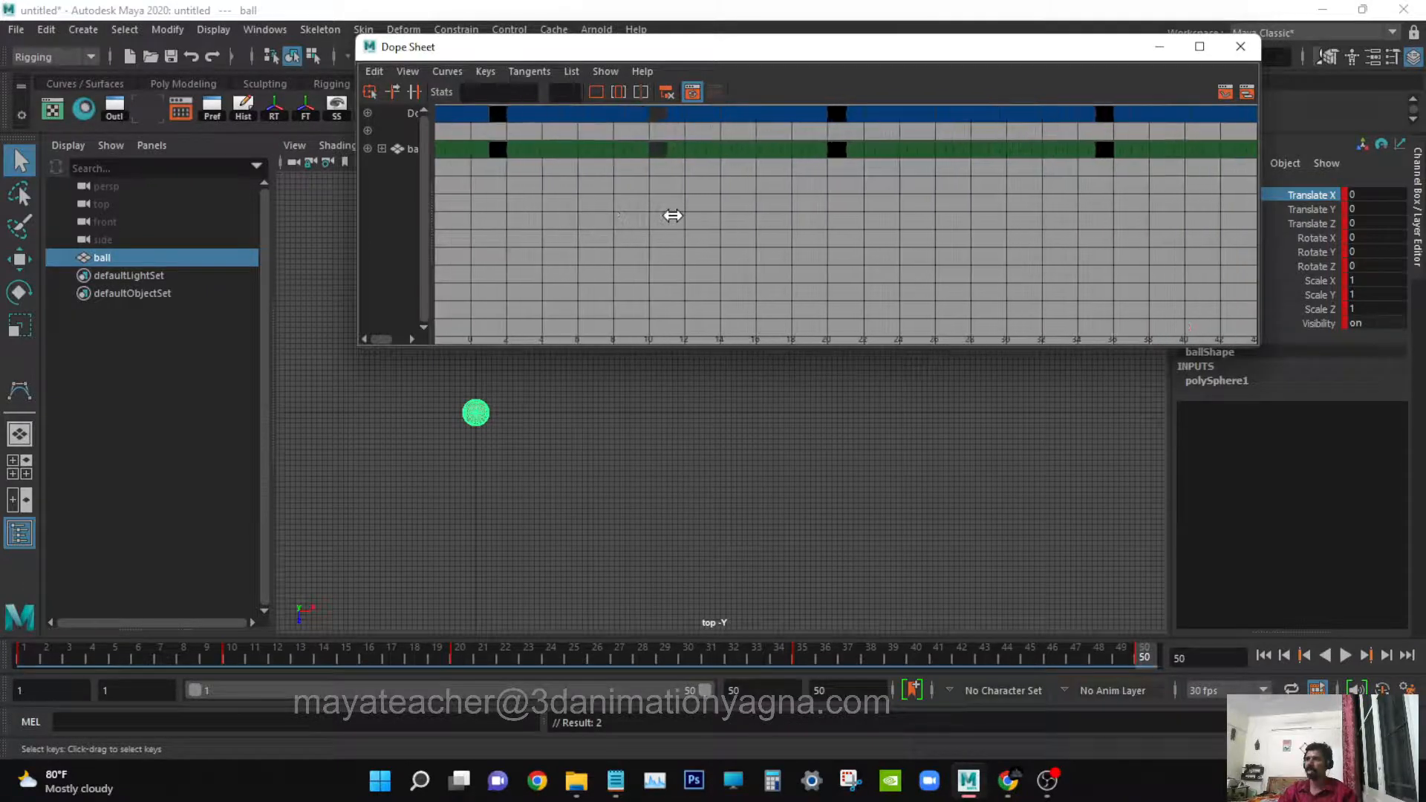
{"action": "middle_click_drag", "start_coordinate": [758, 290], "coordinate": [718, 297], "text": "alt"}
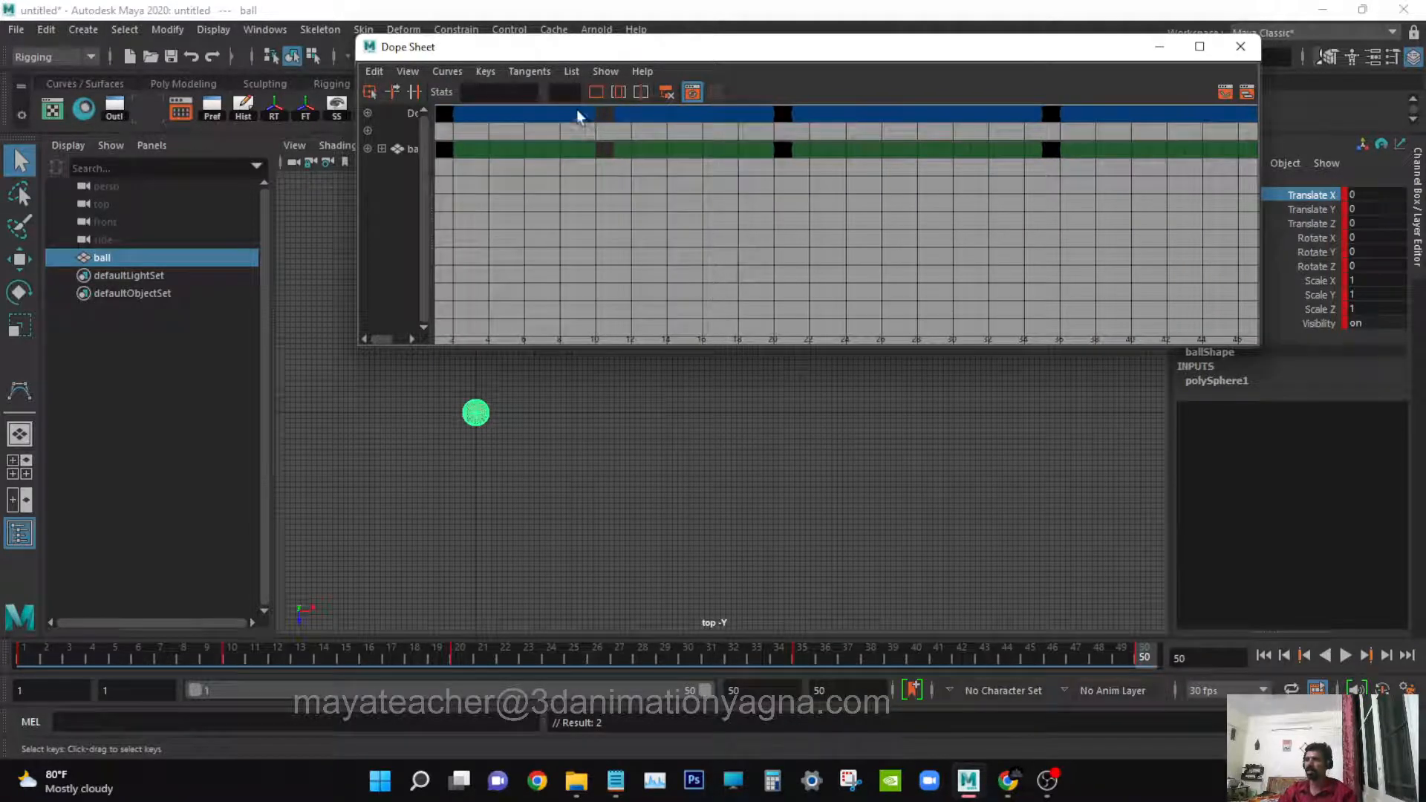
{"action": "right_click_drag", "start_coordinate": [643, 202], "coordinate": [682, 206], "text": "alt"}
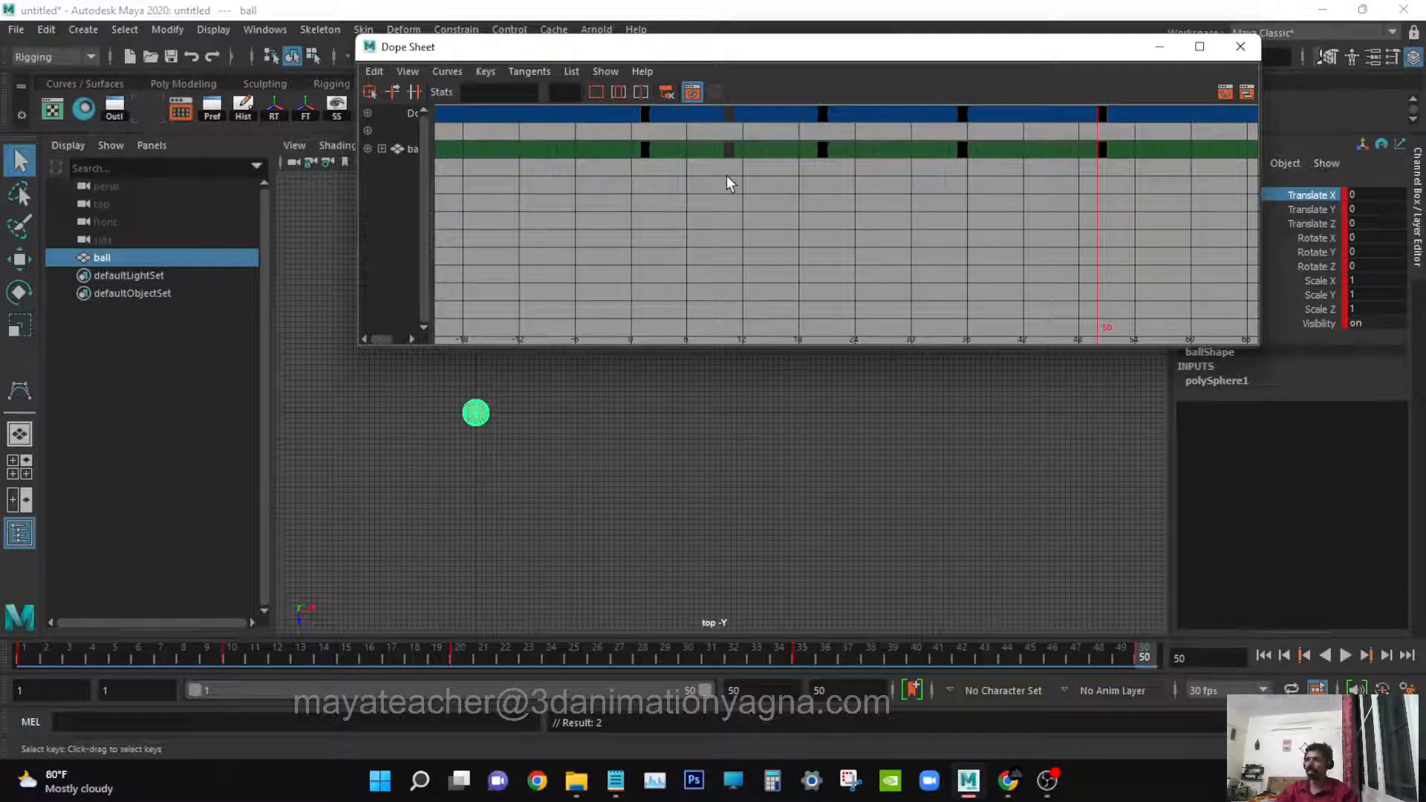
- Reposition the Dope Sheet as a floating window and select all of the ball's keys in it
{"action": "mouse_move", "coordinate": [727, 177]}
{"action": "middle_mouse_down", "text": "alt"}
{"action": "mouse_move", "coordinate": [547, 188]}
{"action": "mouse_move", "coordinate": [564, 194]}
{"action": "middle_mouse_up", "text": "alt"}
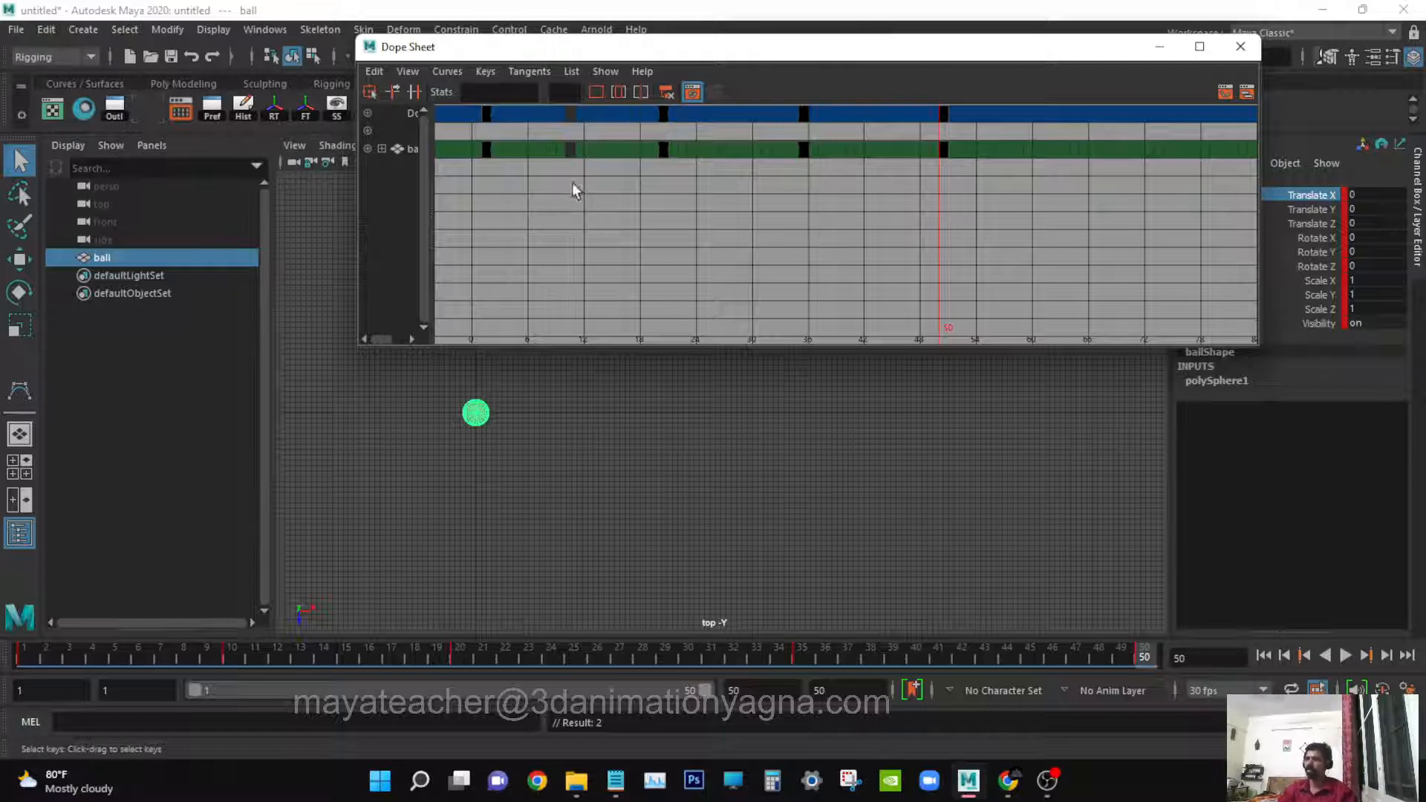
{"action": "left_click_drag", "start_coordinate": [595, 51], "coordinate": [608, 132]}
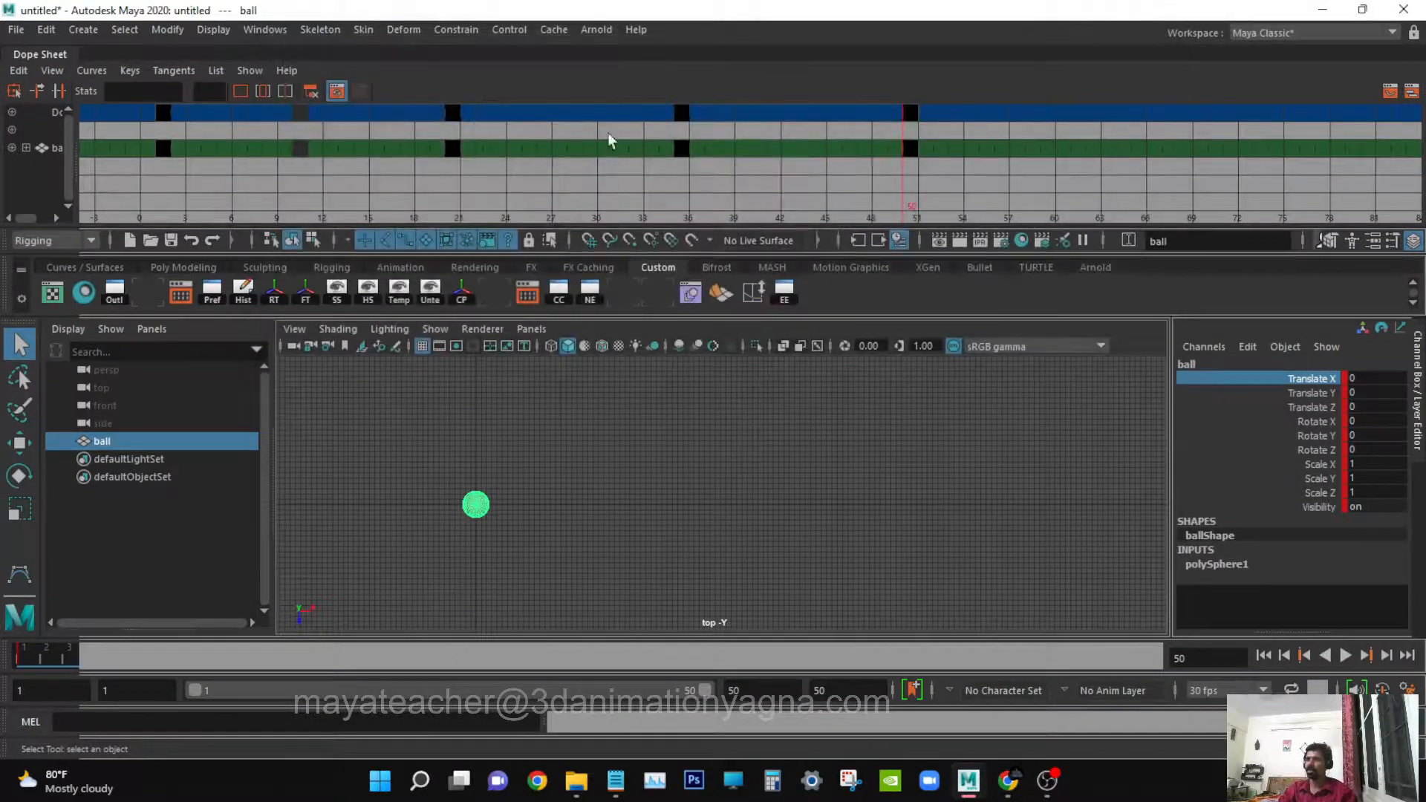
{"action": "left_click_drag", "start_coordinate": [15, 54], "coordinate": [226, 68]}
{"action": "left_click_drag", "start_coordinate": [293, 132], "coordinate": [914, 238]}
- Return to frame 1 and break the connections on all the ball's channels, from Translate X to Visibility
{"action": "left_click_drag", "start_coordinate": [111, 653], "coordinate": [23, 656]}
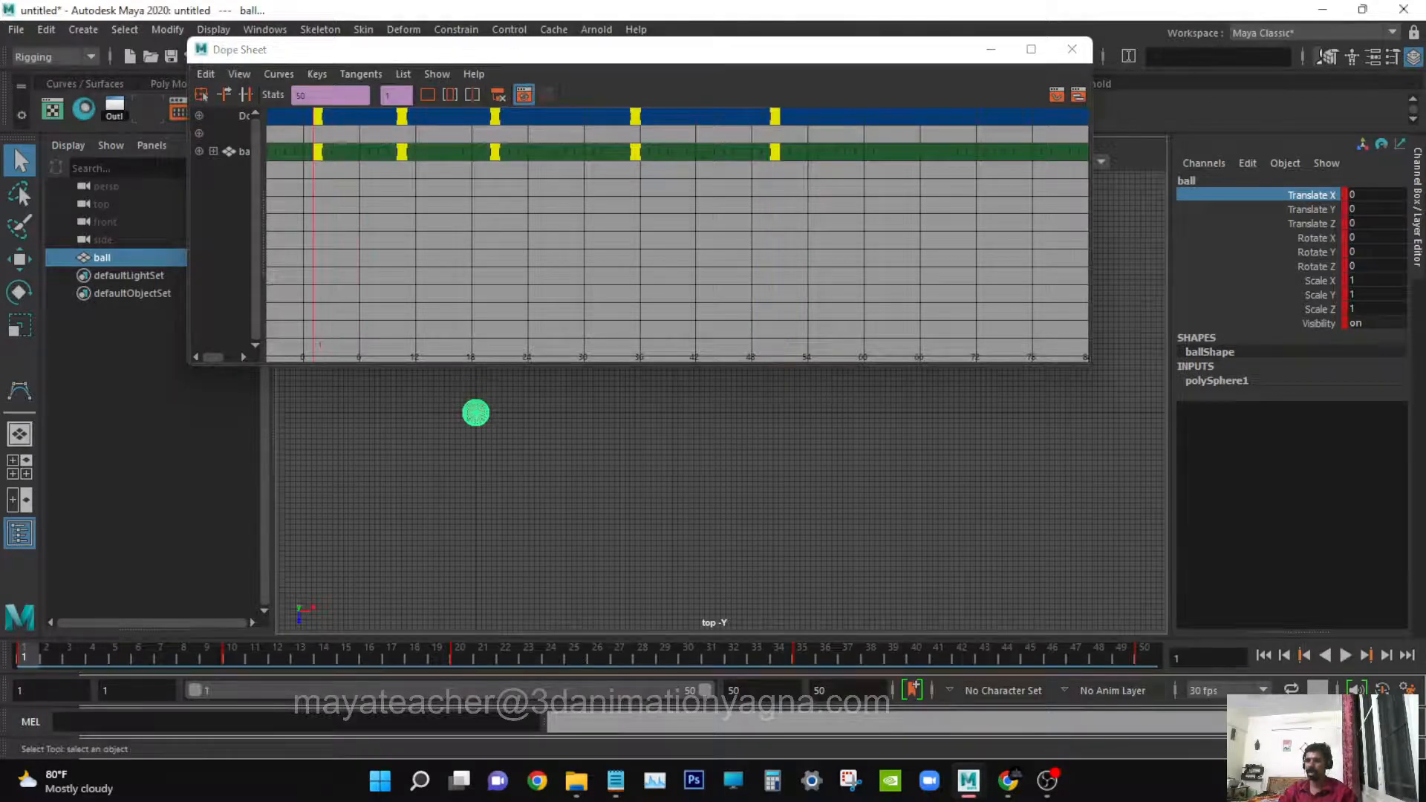
{"action": "left_click_drag", "start_coordinate": [1312, 194], "coordinate": [1327, 327]}
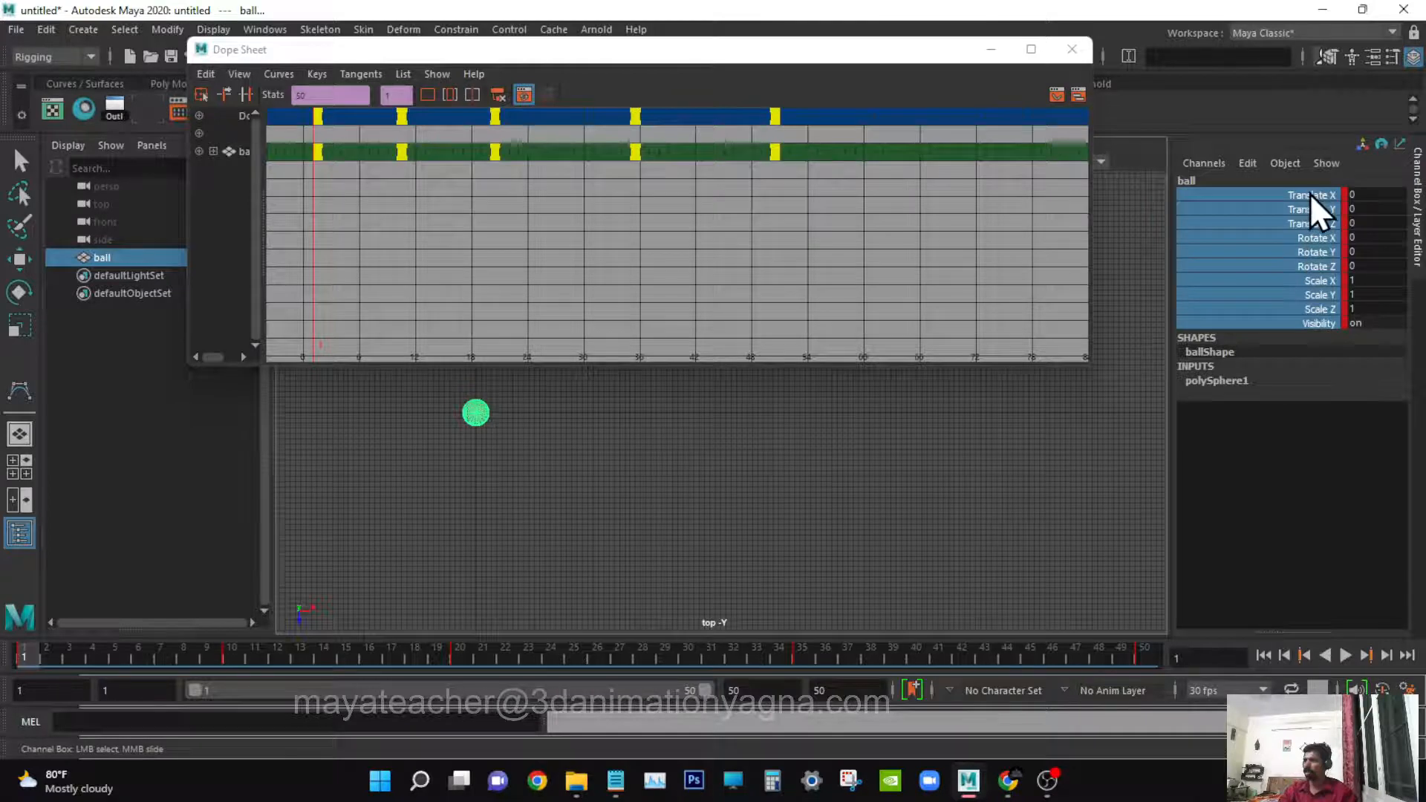
{"action": "left_click_drag", "start_coordinate": [1314, 196], "coordinate": [1330, 331]}
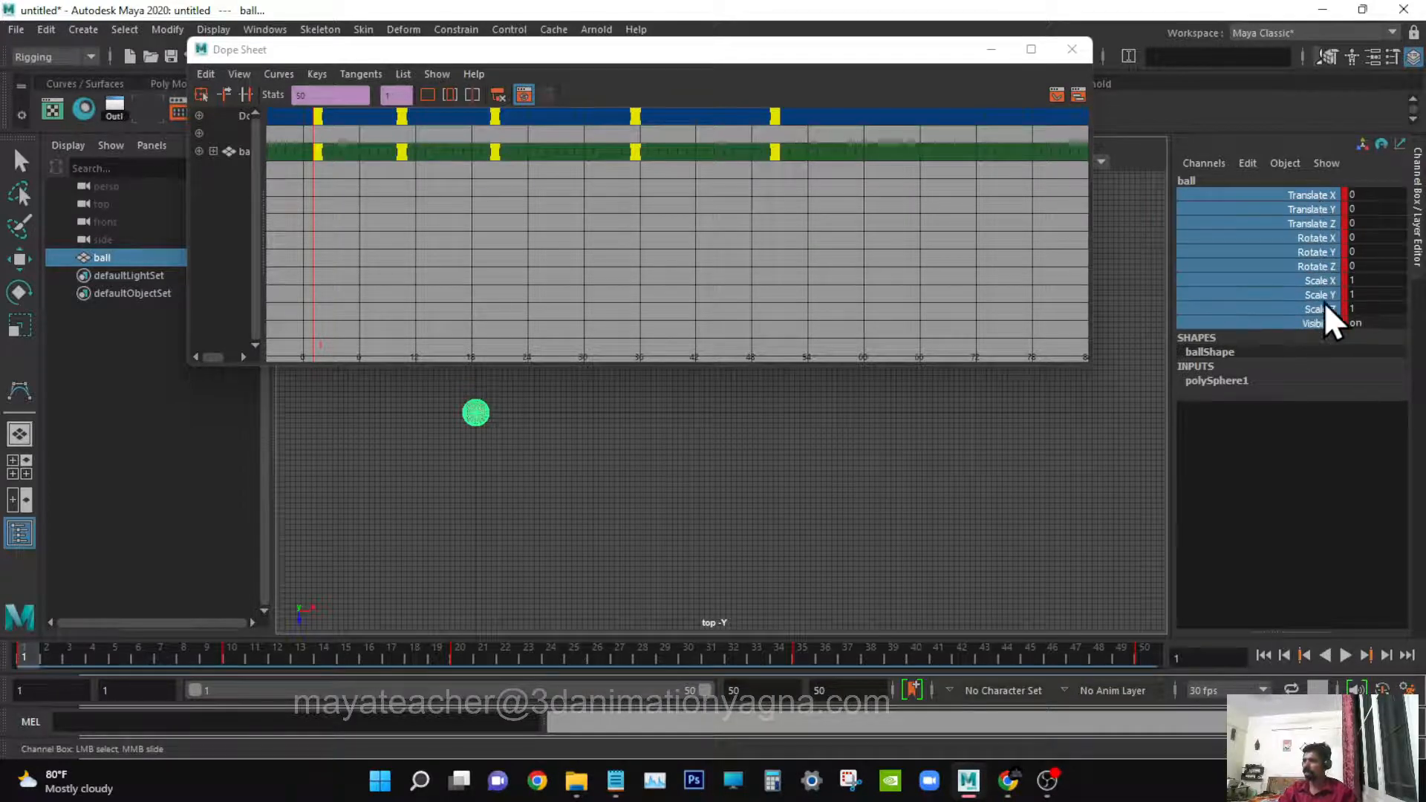
{"action": "right_click", "coordinate": [1285, 217]}
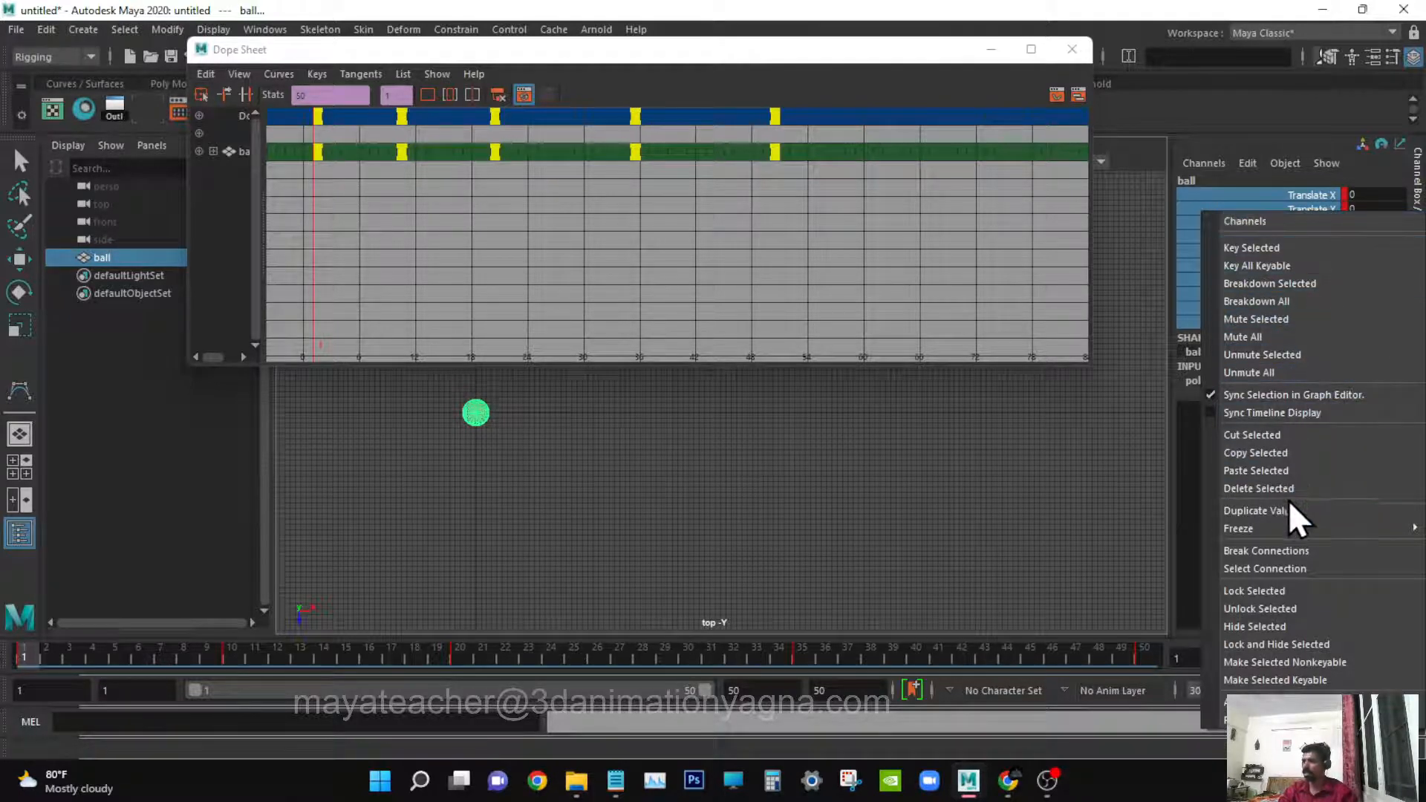
{"action": "left_click", "coordinate": [1288, 553]}
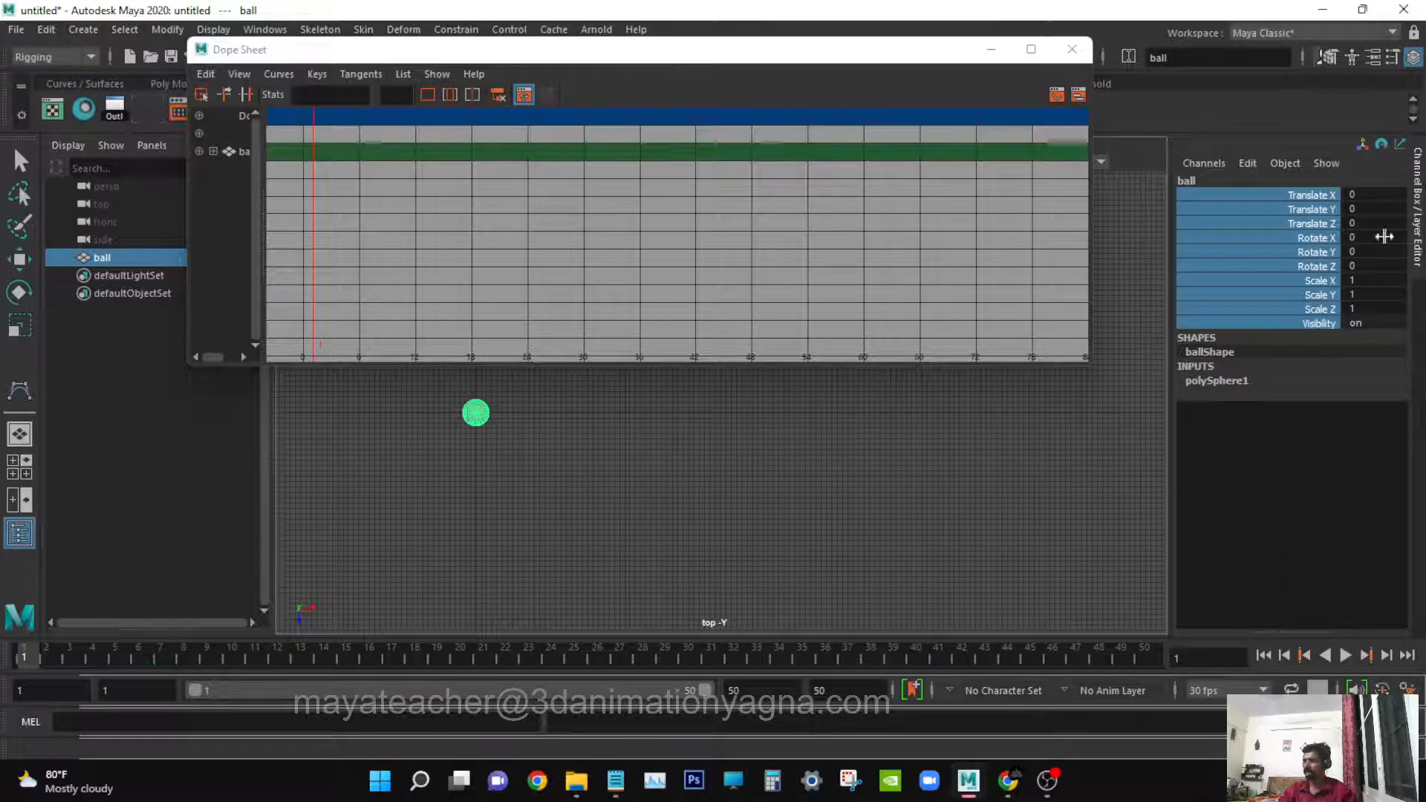
- Key all of the ball's channels at frame 1 with the ball at the origin
{"action": "middle_click_drag", "start_coordinate": [562, 259], "coordinate": [572, 254], "text": "alt"}
{"action": "middle_click_drag", "start_coordinate": [609, 399], "coordinate": [570, 528], "text": "alt"}
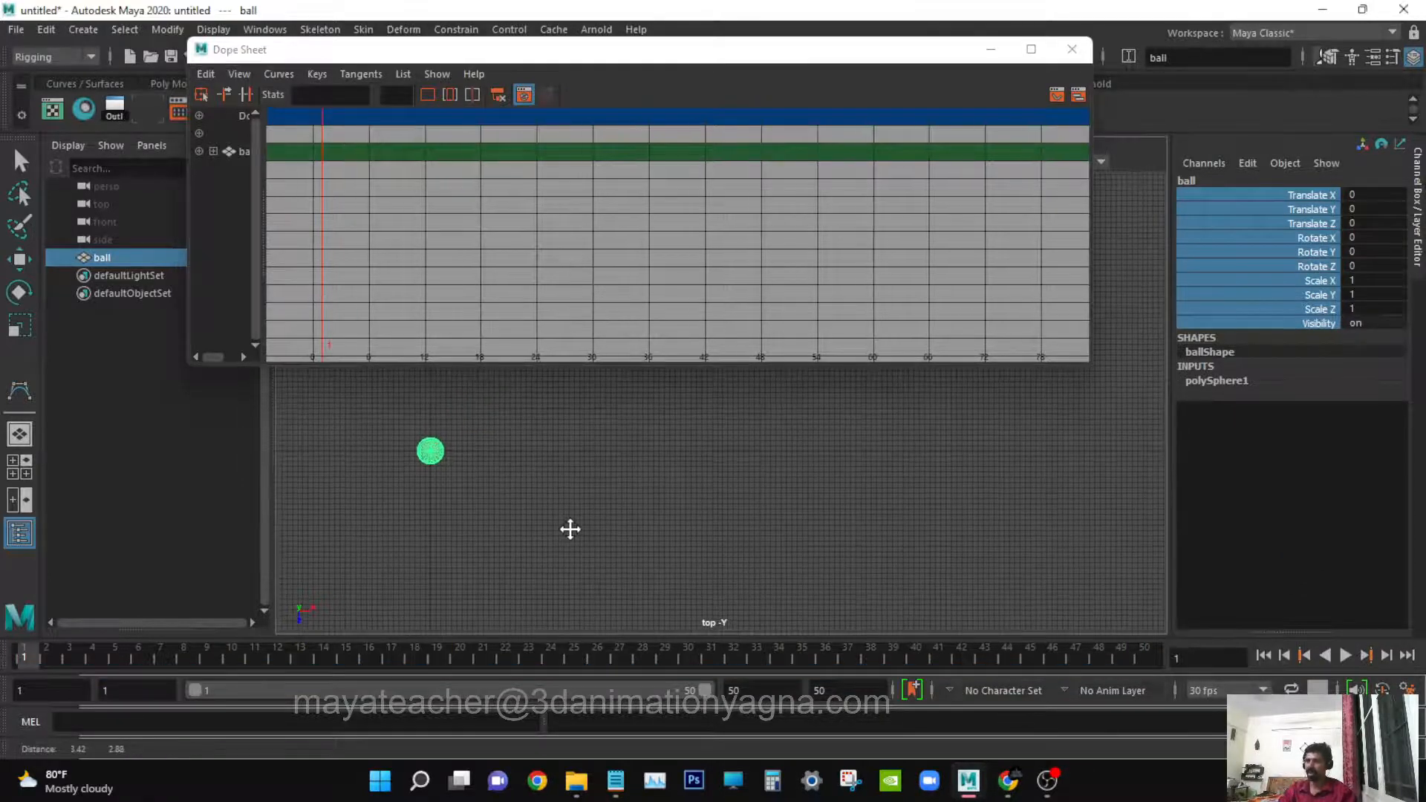
{"action": "middle_click_drag", "start_coordinate": [675, 468], "coordinate": [691, 483], "text": "alt"}
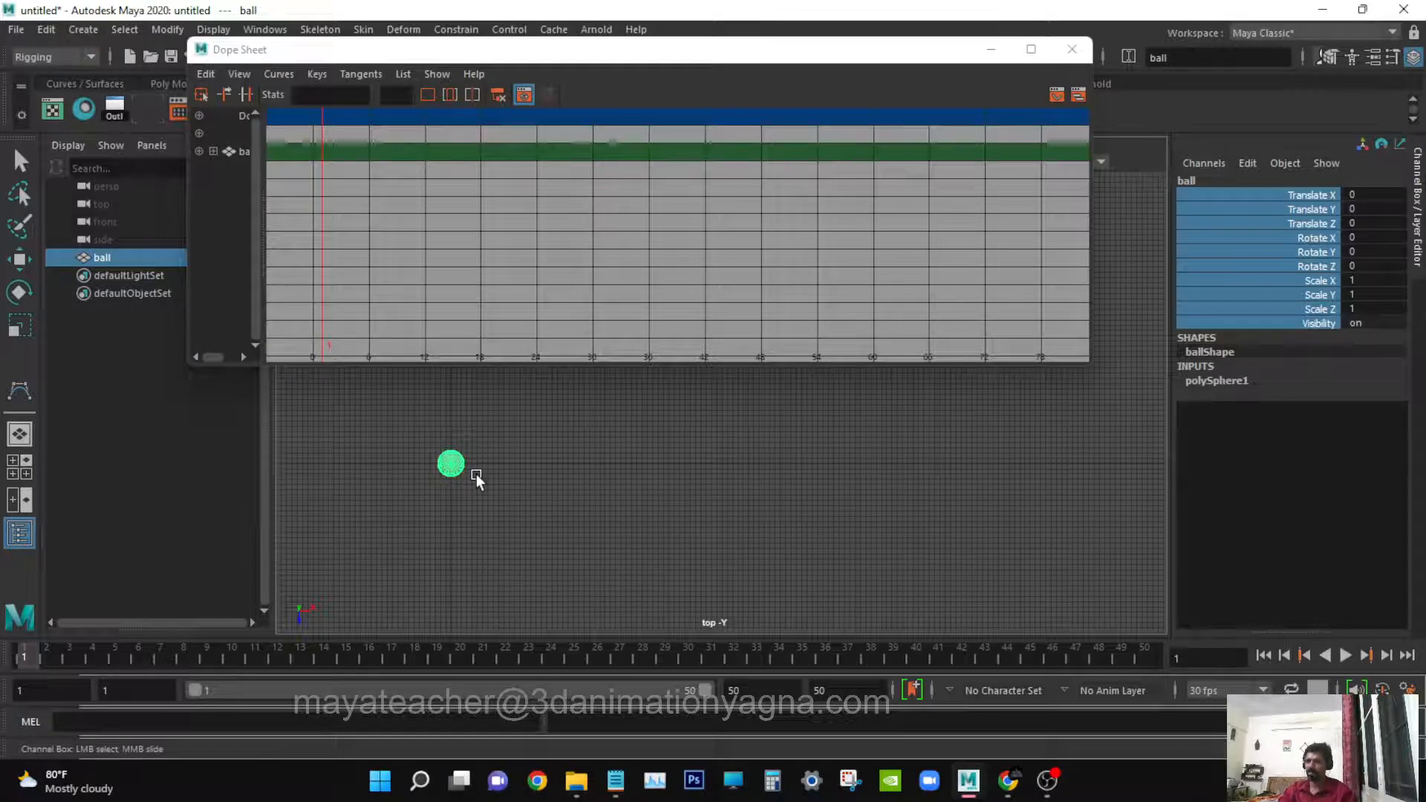
{"action": "key", "text": "alt+v"}
{"action": "left_click_drag", "start_coordinate": [82, 661], "coordinate": [10, 670]}
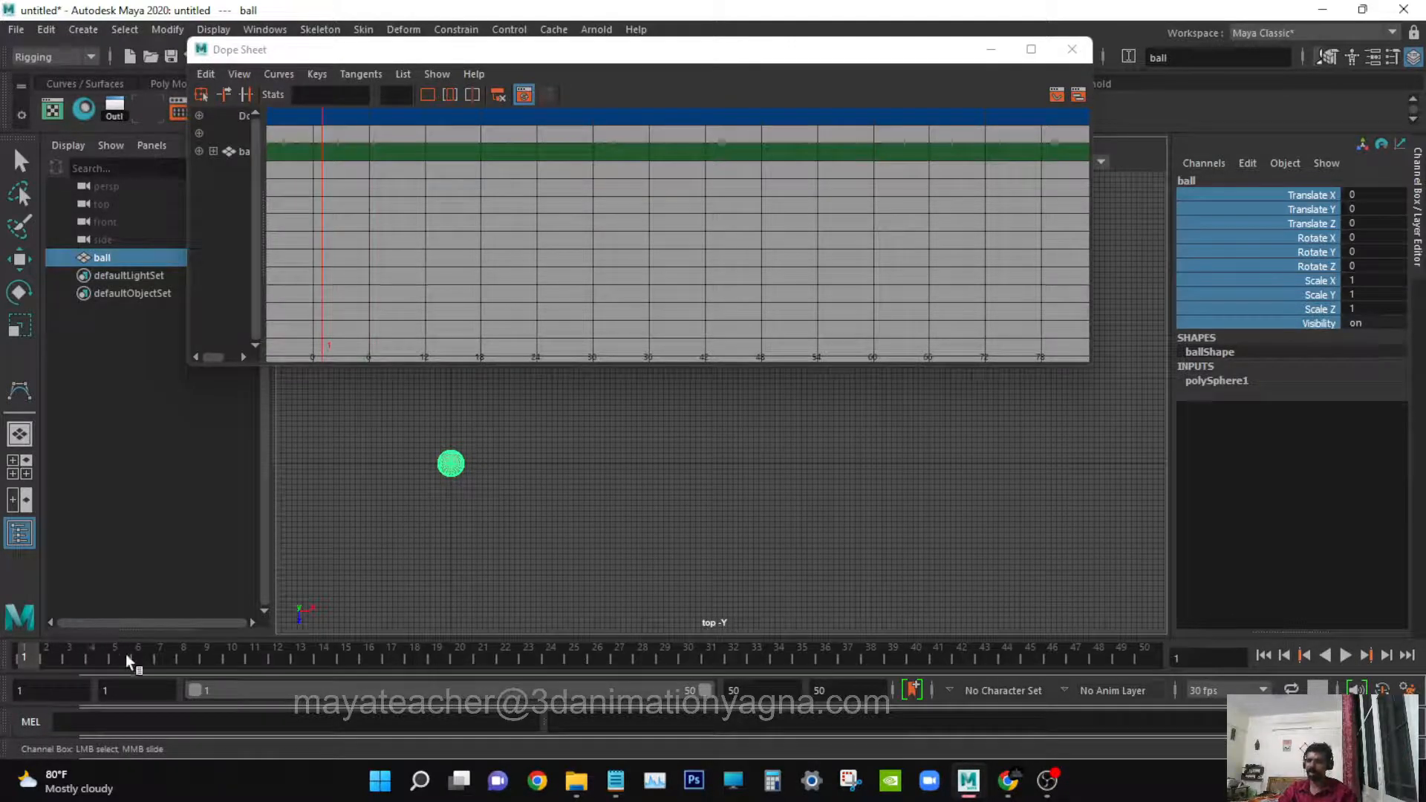
{"action": "key", "text": "s"}
- Go to frame 50, move the ball along X to about 45.9 and key it there
{"action": "key", "text": "alt+v"}
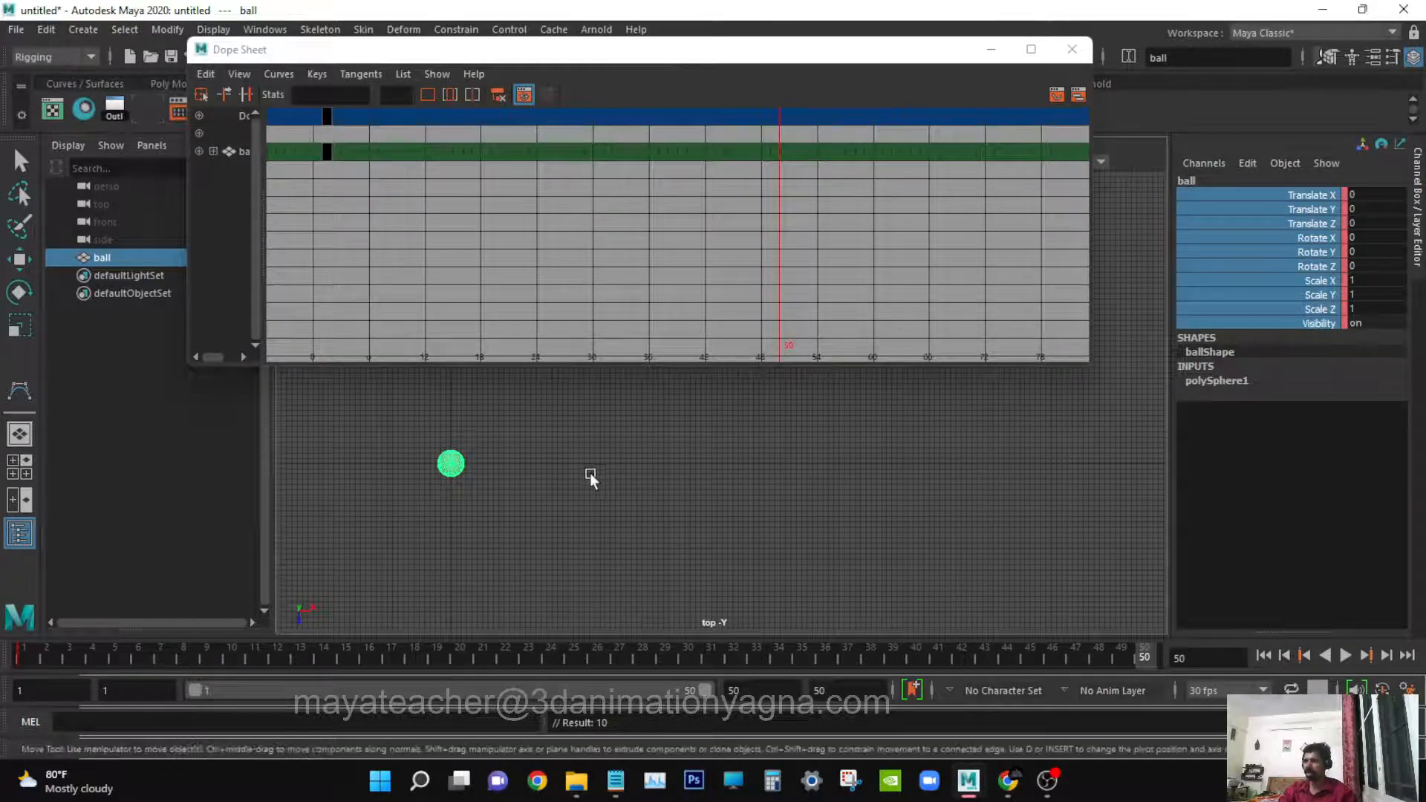
{"action": "key", "text": "w"}
{"action": "left_click_drag", "start_coordinate": [544, 468], "coordinate": [1146, 439]}
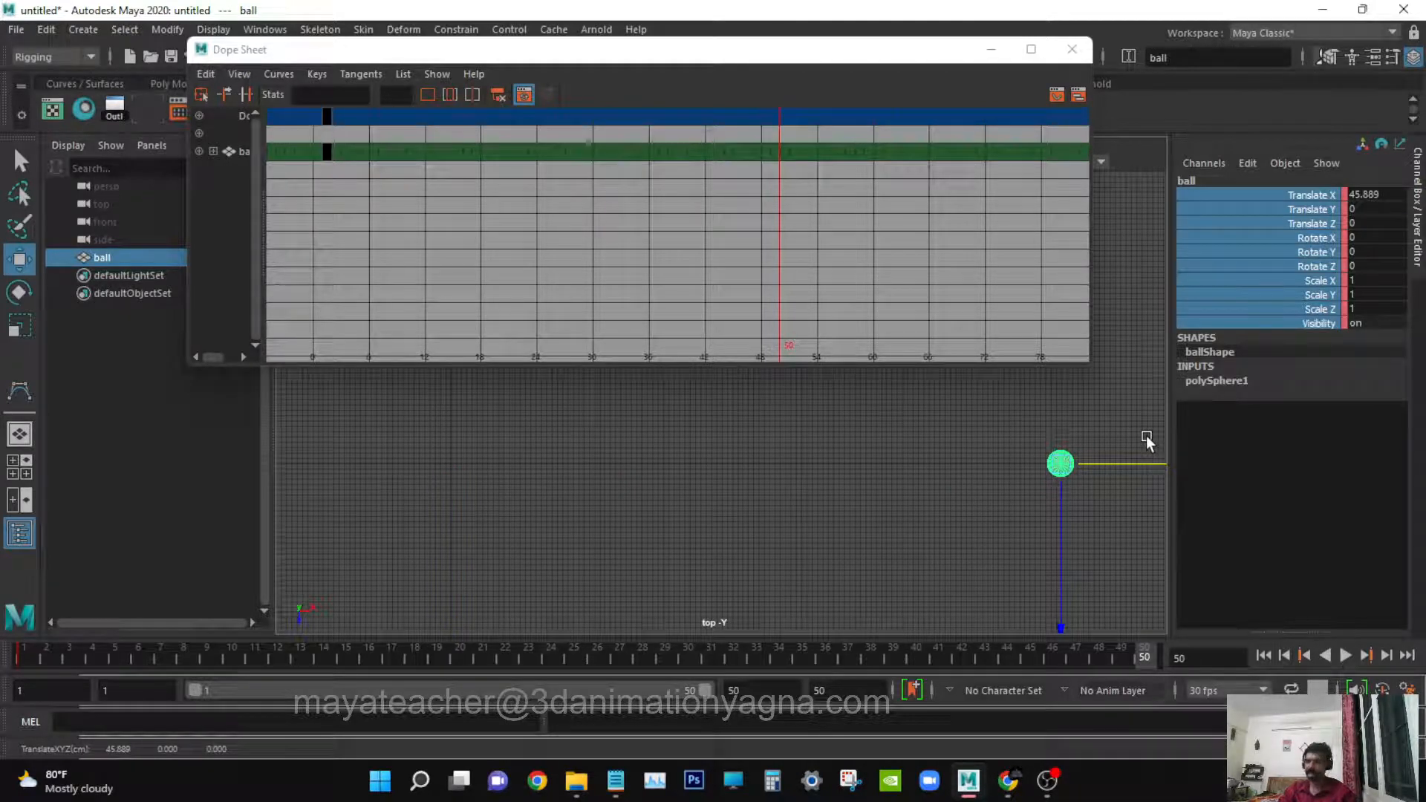
{"action": "key", "text": "s"}
{"action": "key", "text": "q"}
- Frame the ball's two keys in the Dope Sheet and play the animation from frame 1
{"action": "left_click", "coordinate": [750, 263]}
{"action": "middle_click_drag", "start_coordinate": [750, 256], "coordinate": [830, 270], "text": "alt"}
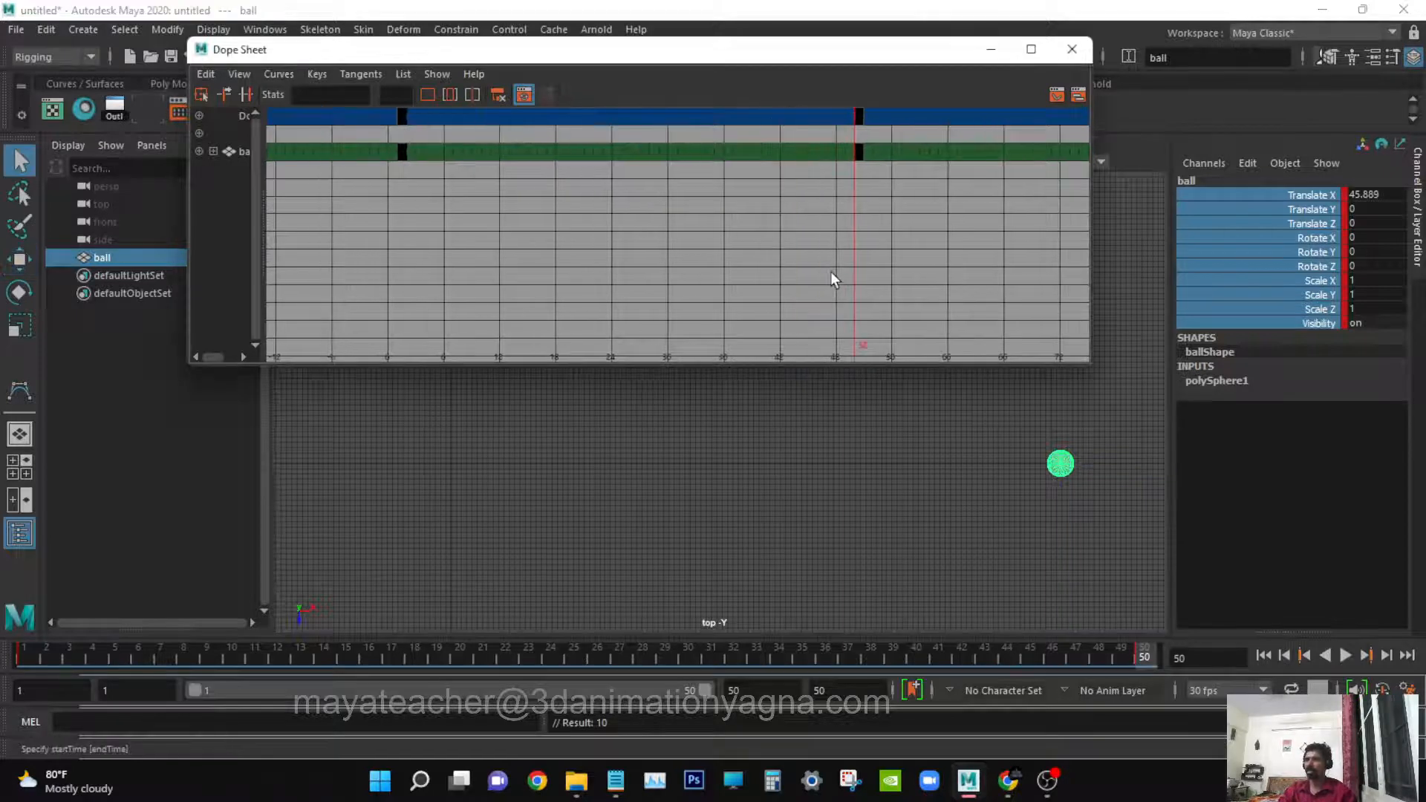
{"action": "key", "text": "a"}
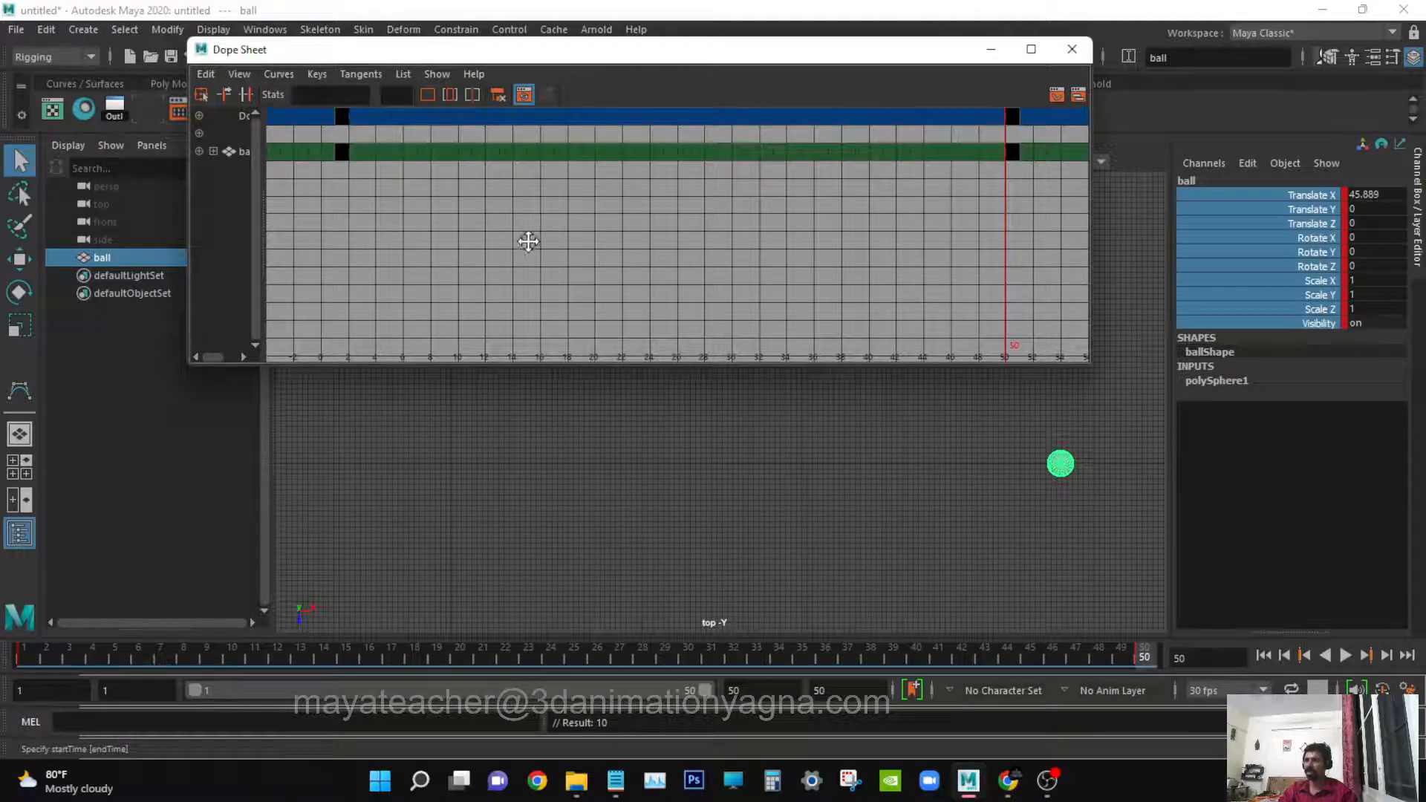
{"action": "right_click_drag", "start_coordinate": [737, 246], "coordinate": [652, 278], "text": "alt"}
{"action": "middle_click_drag", "start_coordinate": [652, 279], "coordinate": [597, 281], "text": "alt"}
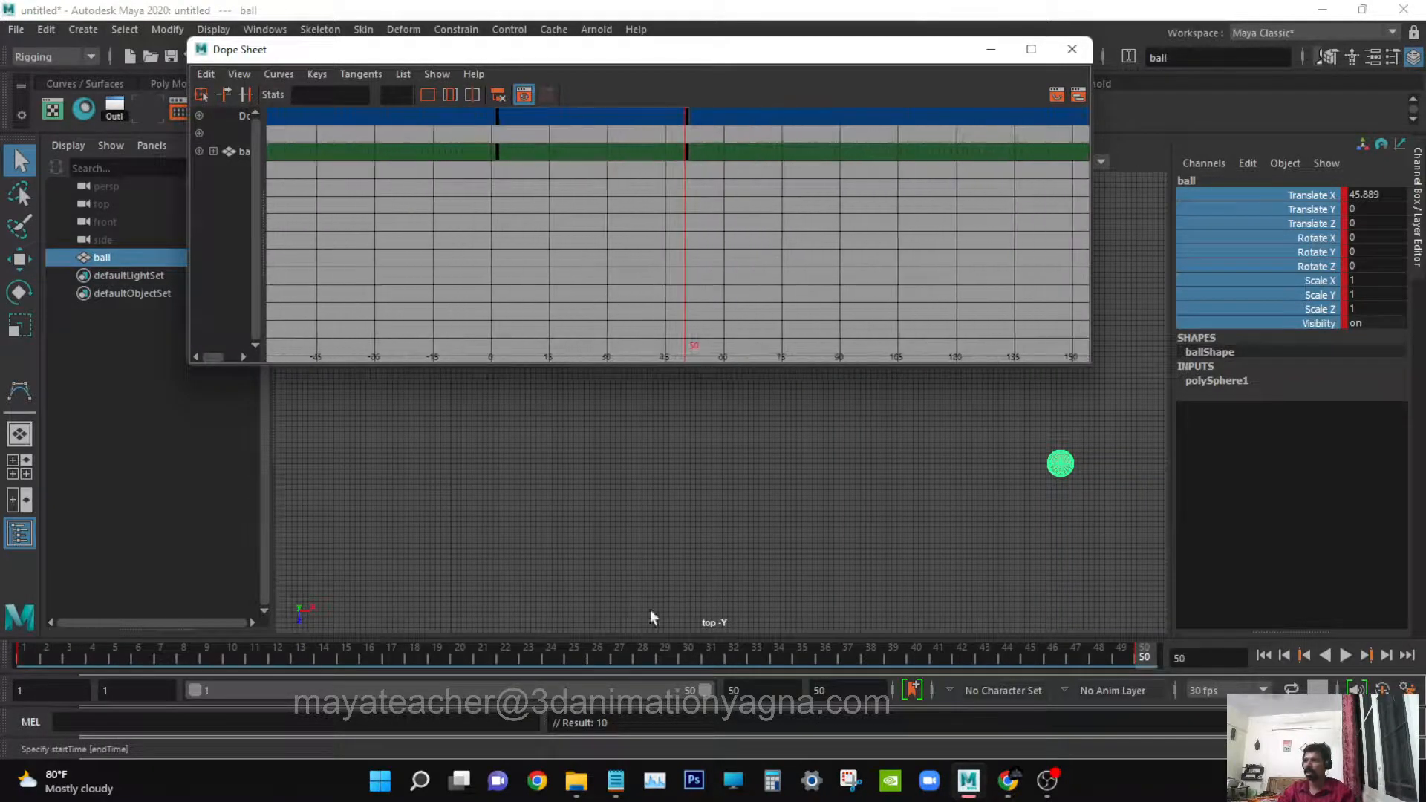
{"action": "left_click_drag", "start_coordinate": [562, 655], "coordinate": [22, 657]}
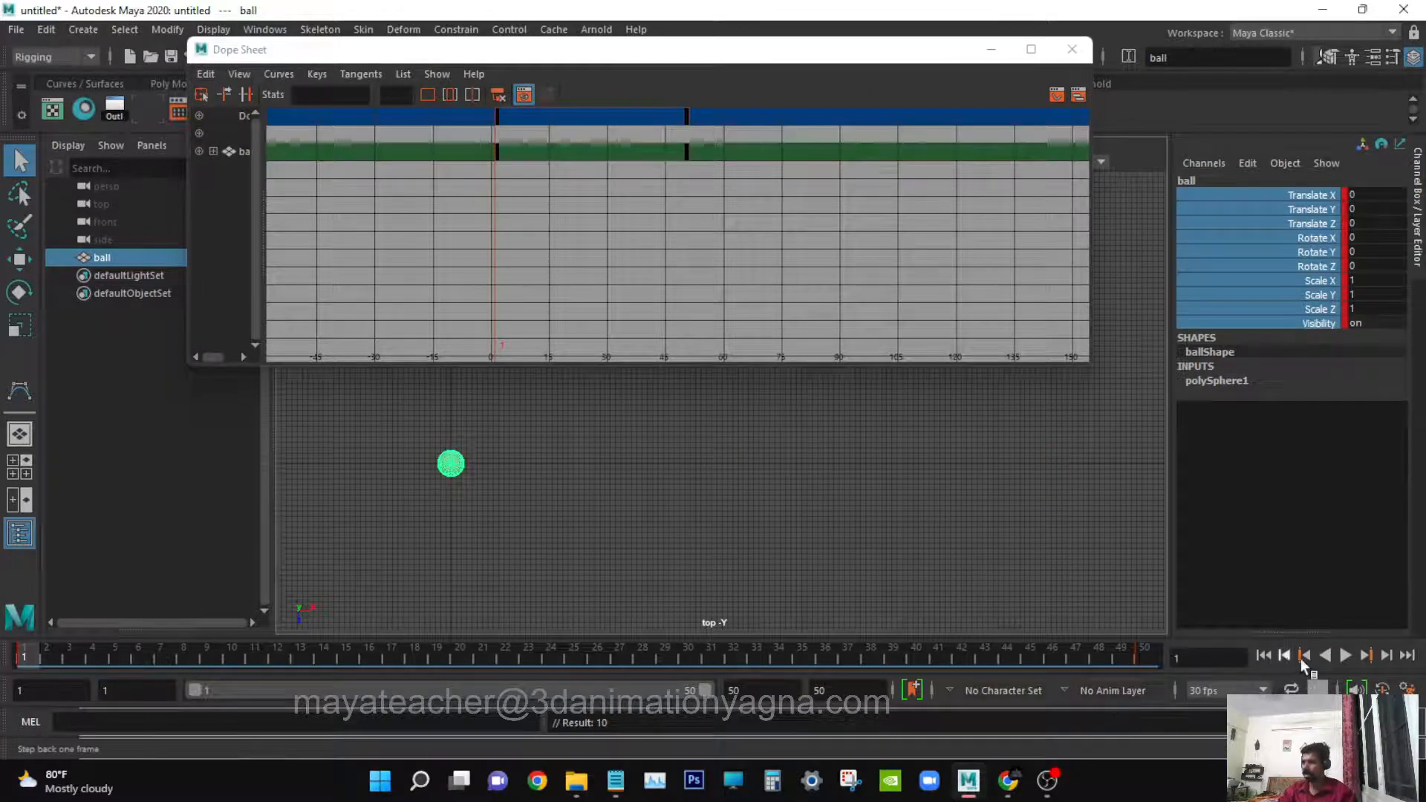
{"action": "left_click", "coordinate": [1345, 655]}
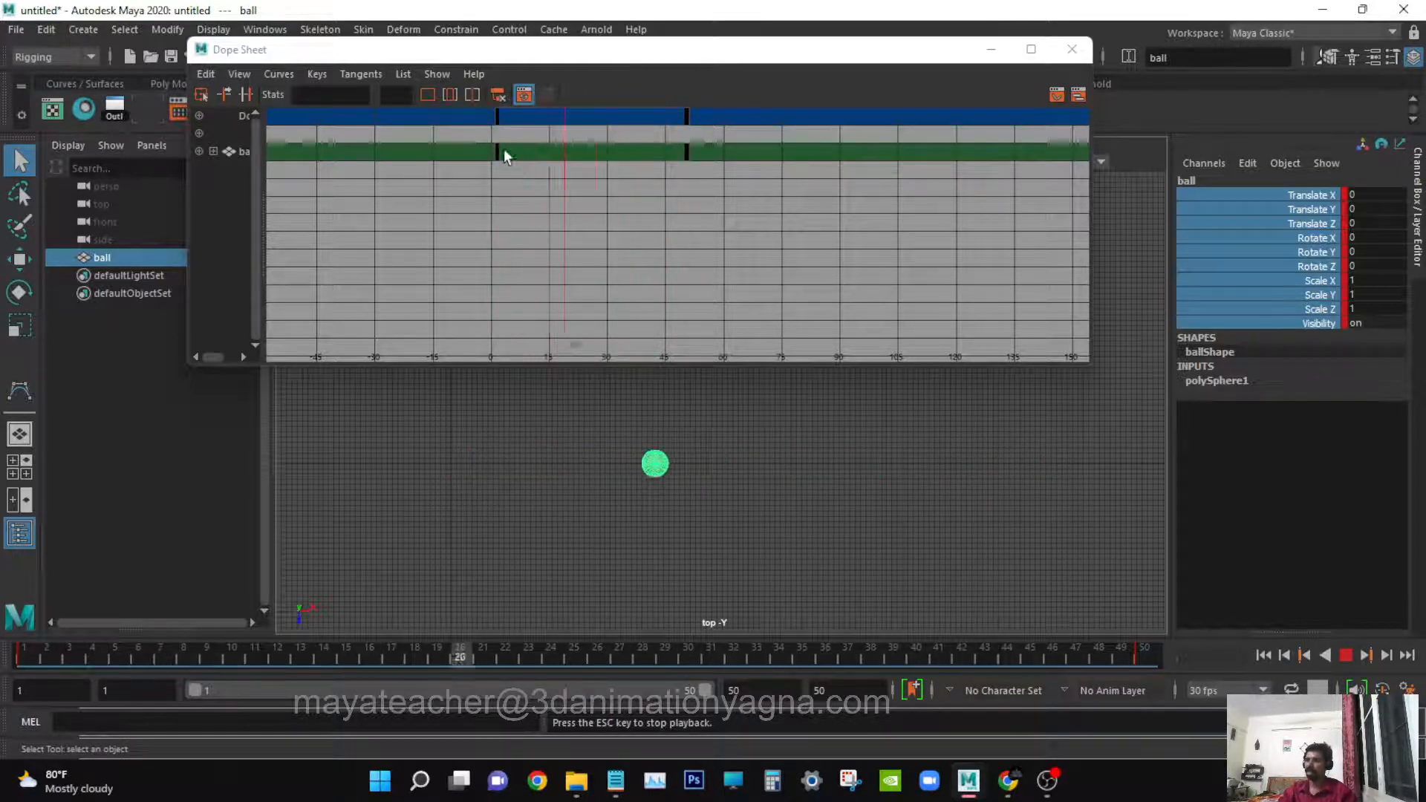
{"action": "left_click", "coordinate": [1345, 656]}
- Extend the playback range so that it ends at frame 100
{"action": "middle_click_drag", "start_coordinate": [729, 322], "coordinate": [617, 309], "text": "alt"}
{"action": "scroll", "coordinate": [606, 296], "scroll_direction": "up", "scroll_amount": 1}
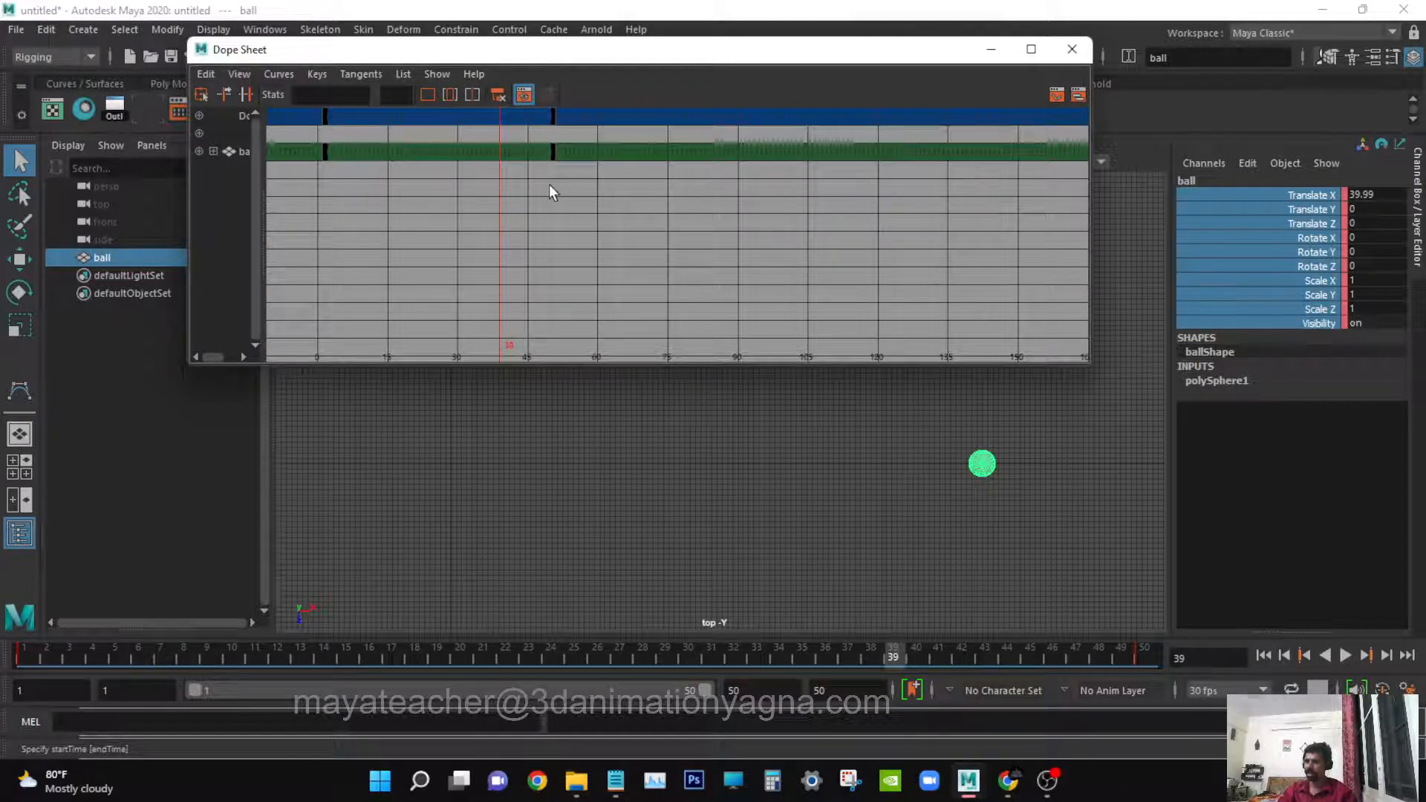
{"action": "left_click", "coordinate": [735, 690]}
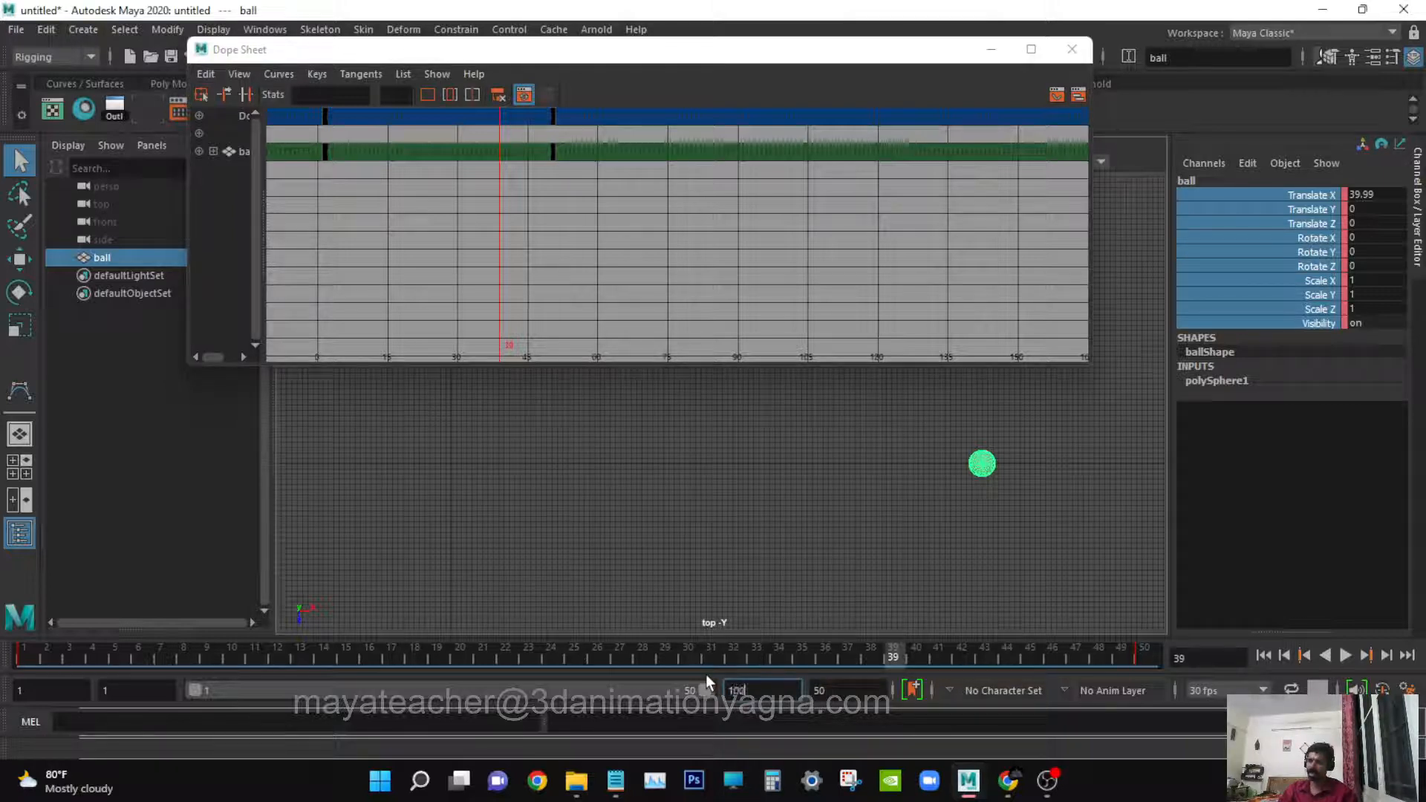
{"action": "type", "text": "100"}
{"action": "key", "text": "Return"}
- Select the ball's frame 50 keys in the Dope Sheet and set their time to frame 100
{"action": "left_click", "coordinate": [566, 232]}
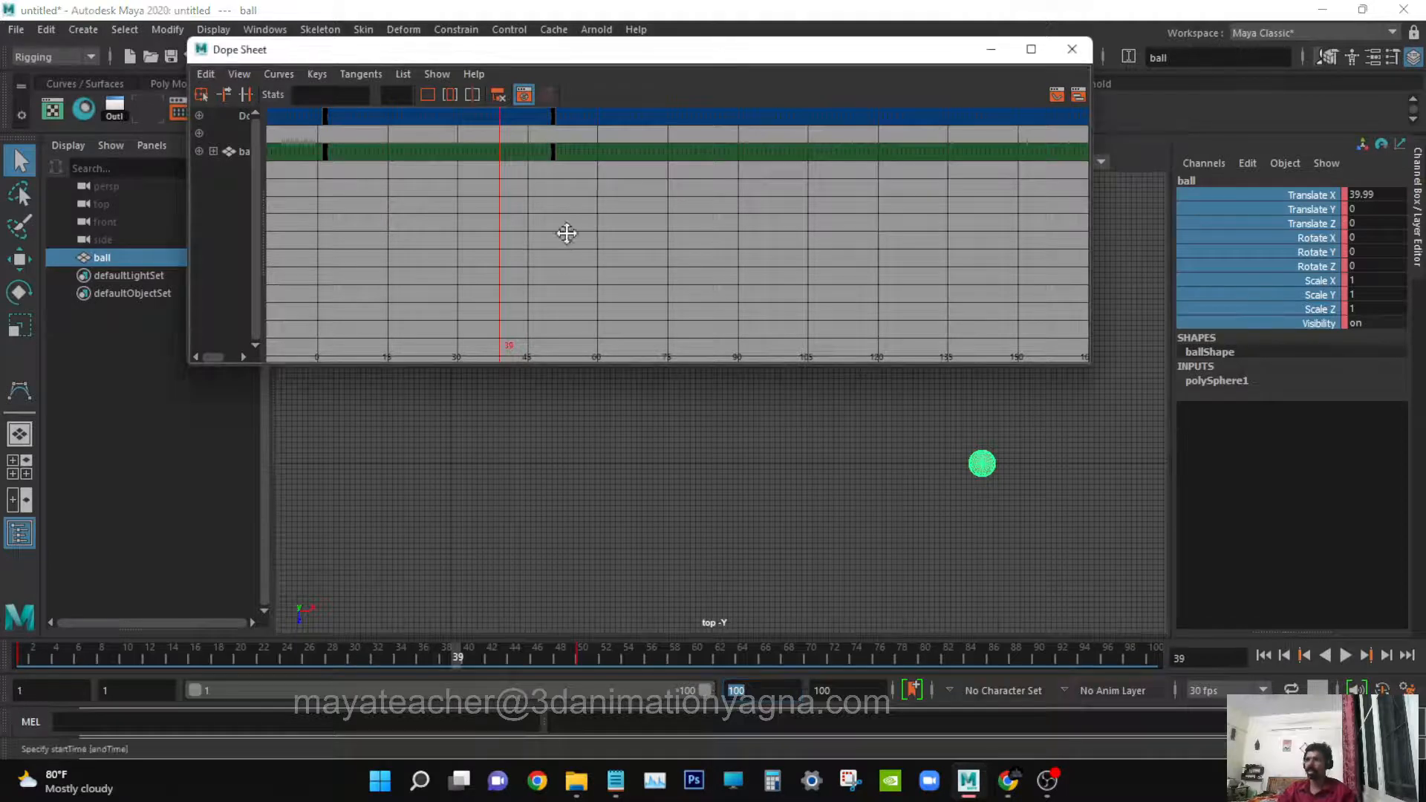
{"action": "left_click_drag", "start_coordinate": [536, 140], "coordinate": [586, 194]}
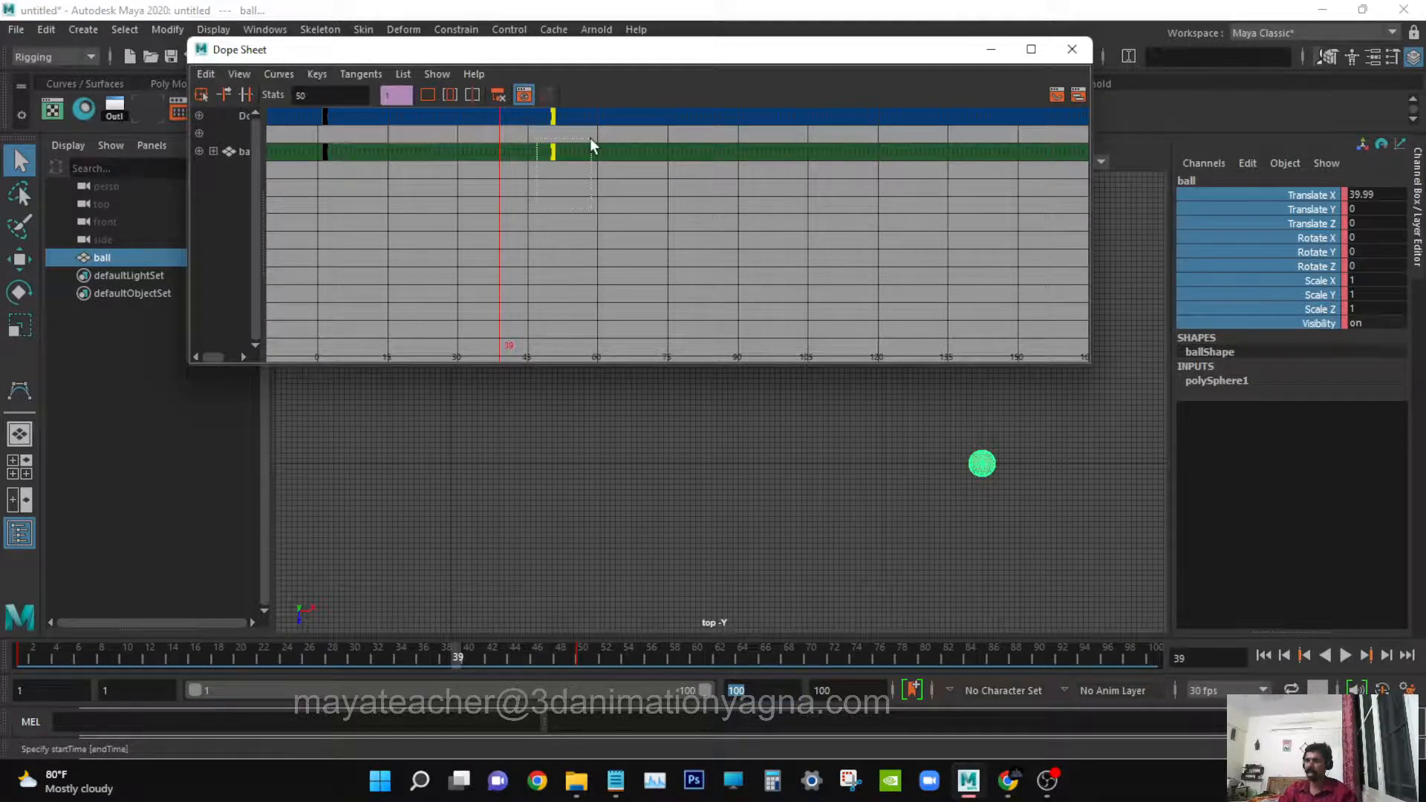
{"action": "double_click", "coordinate": [330, 95]}
{"action": "type", "text": "100"}
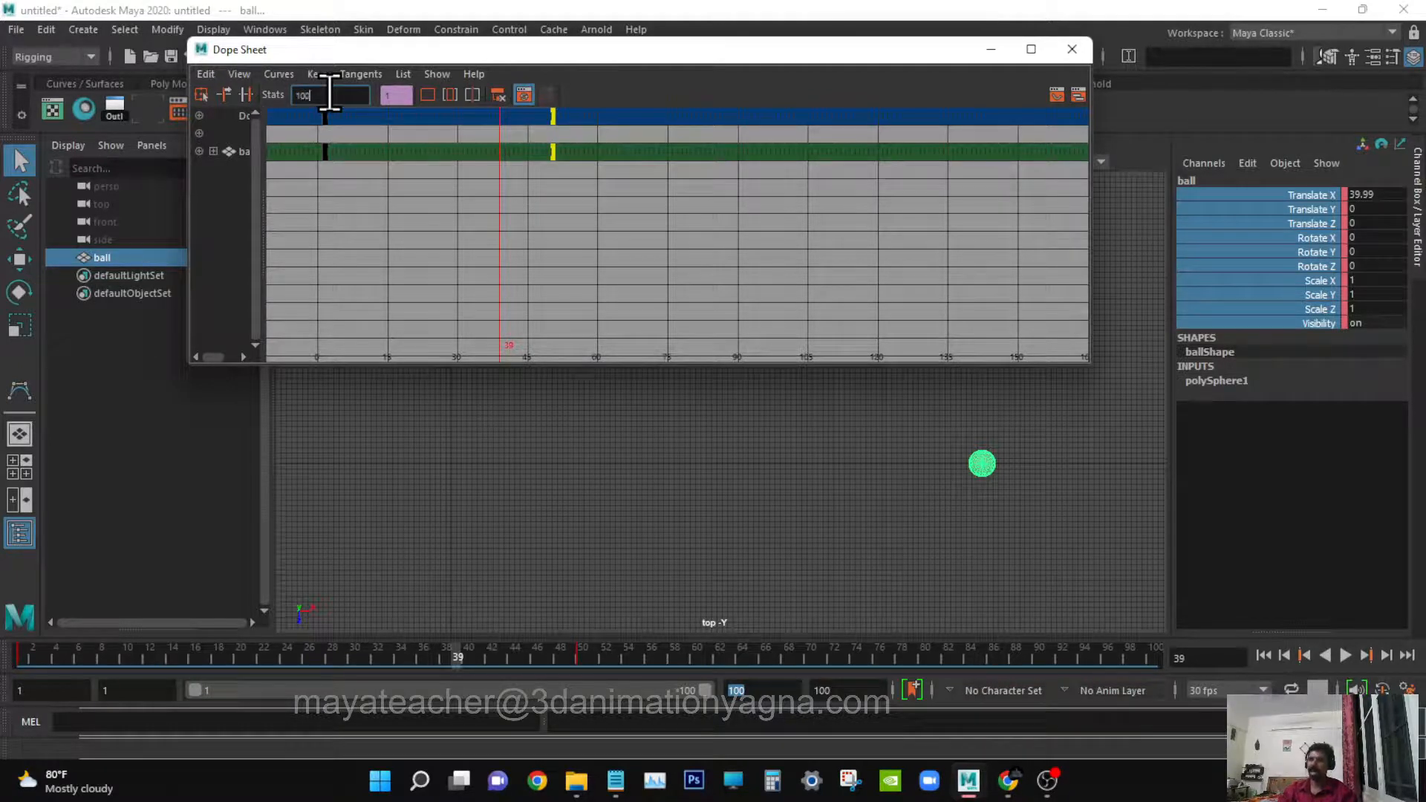
{"action": "key", "text": "Return"}
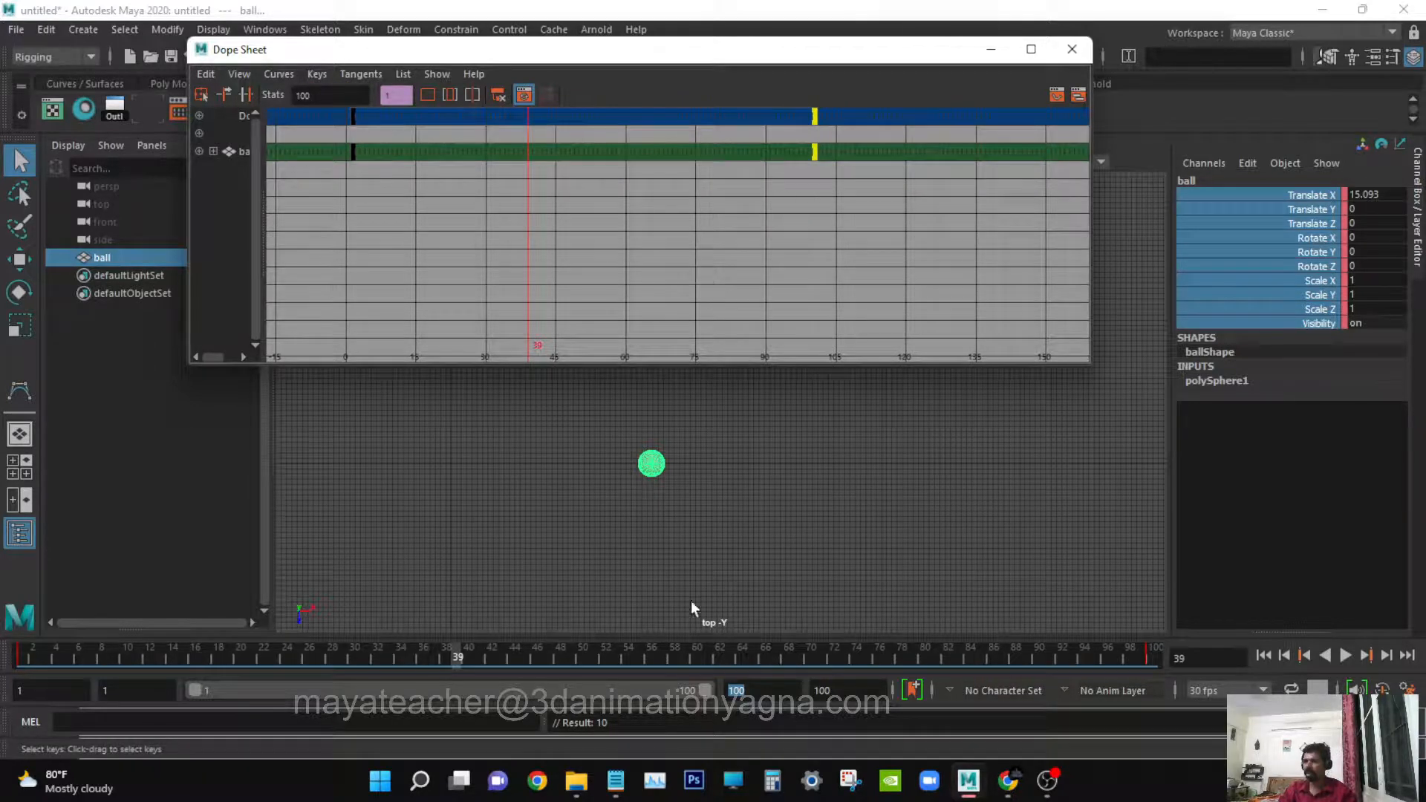
- Play the retimed animation from the start of the range and stop it
{"action": "left_click", "coordinate": [621, 638]}
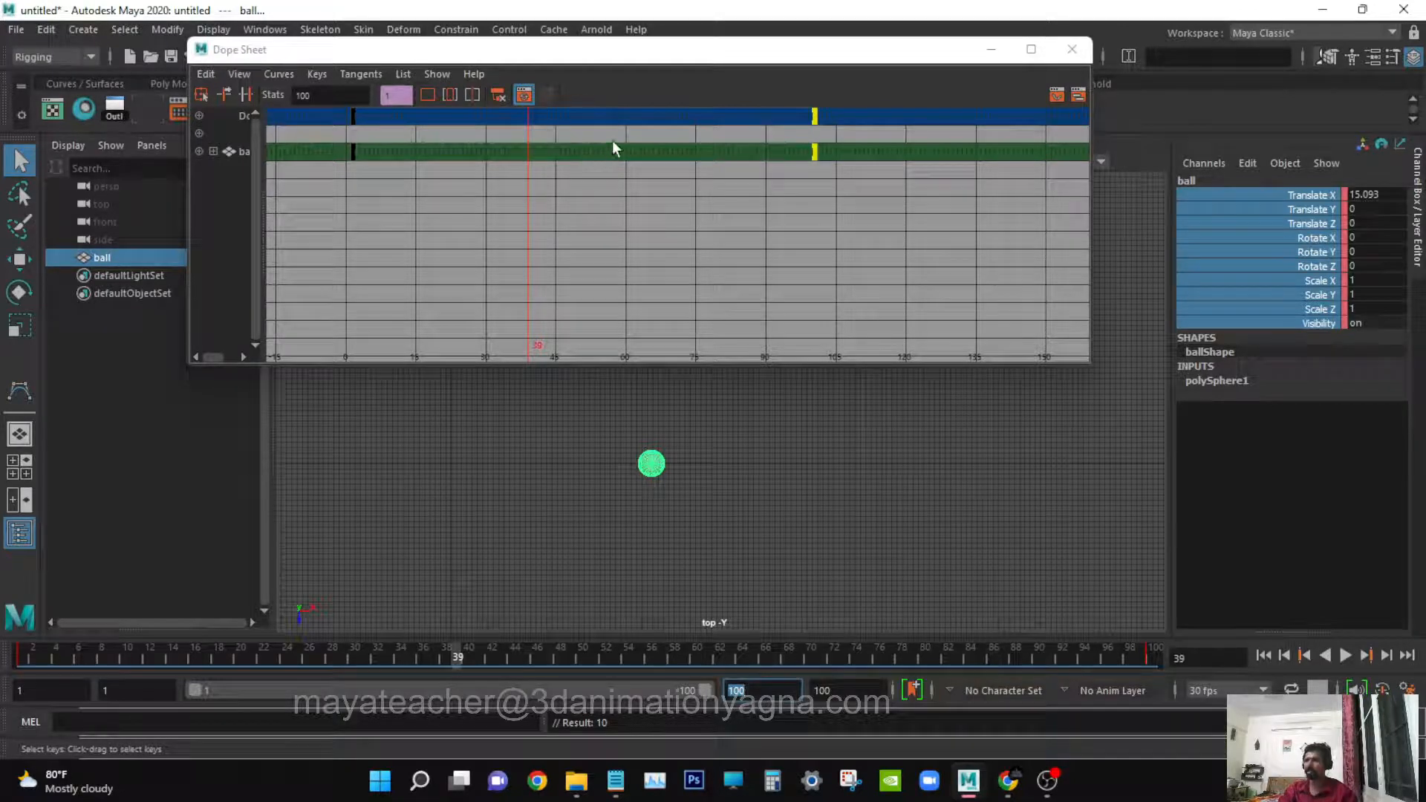
{"action": "left_click", "coordinate": [785, 123]}
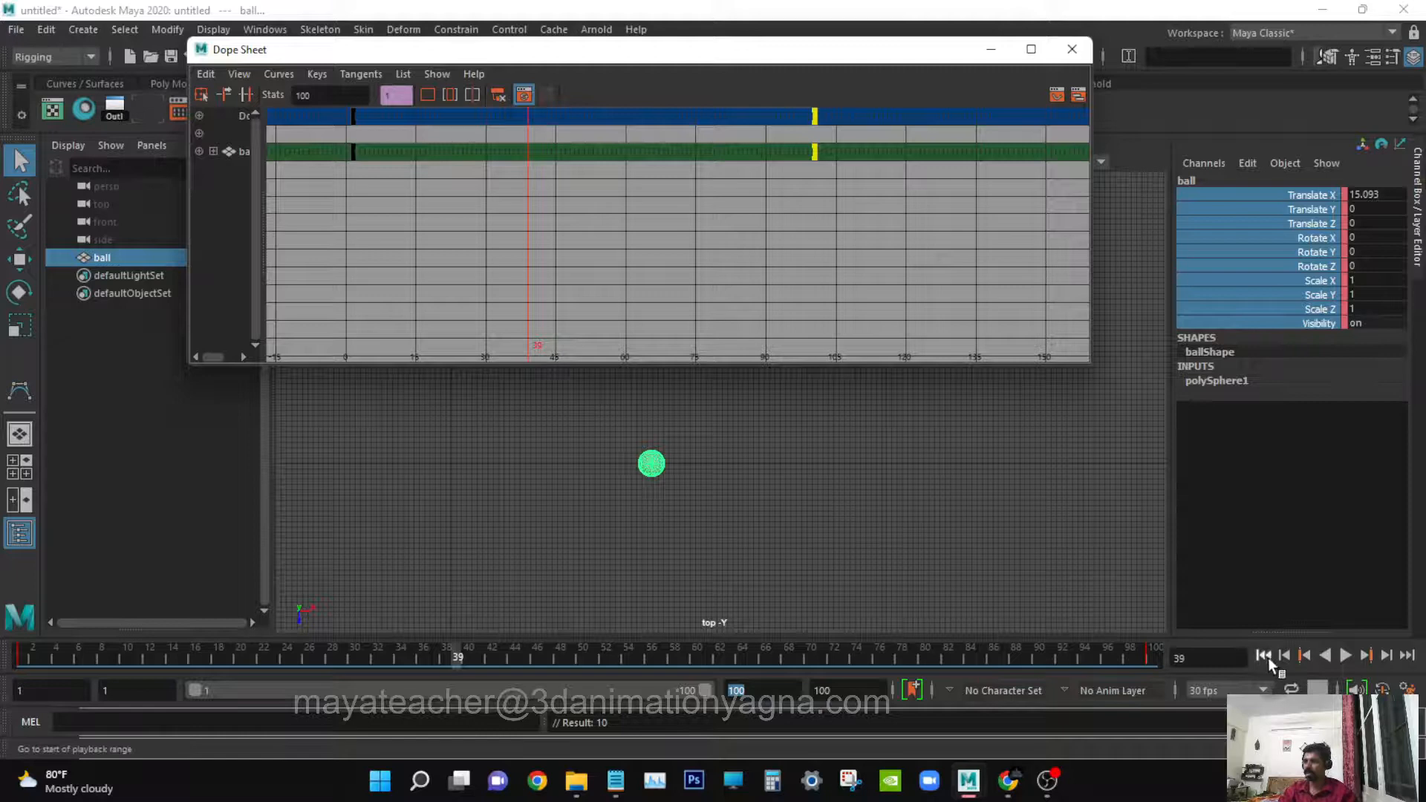
{"action": "left_click", "coordinate": [1264, 655]}
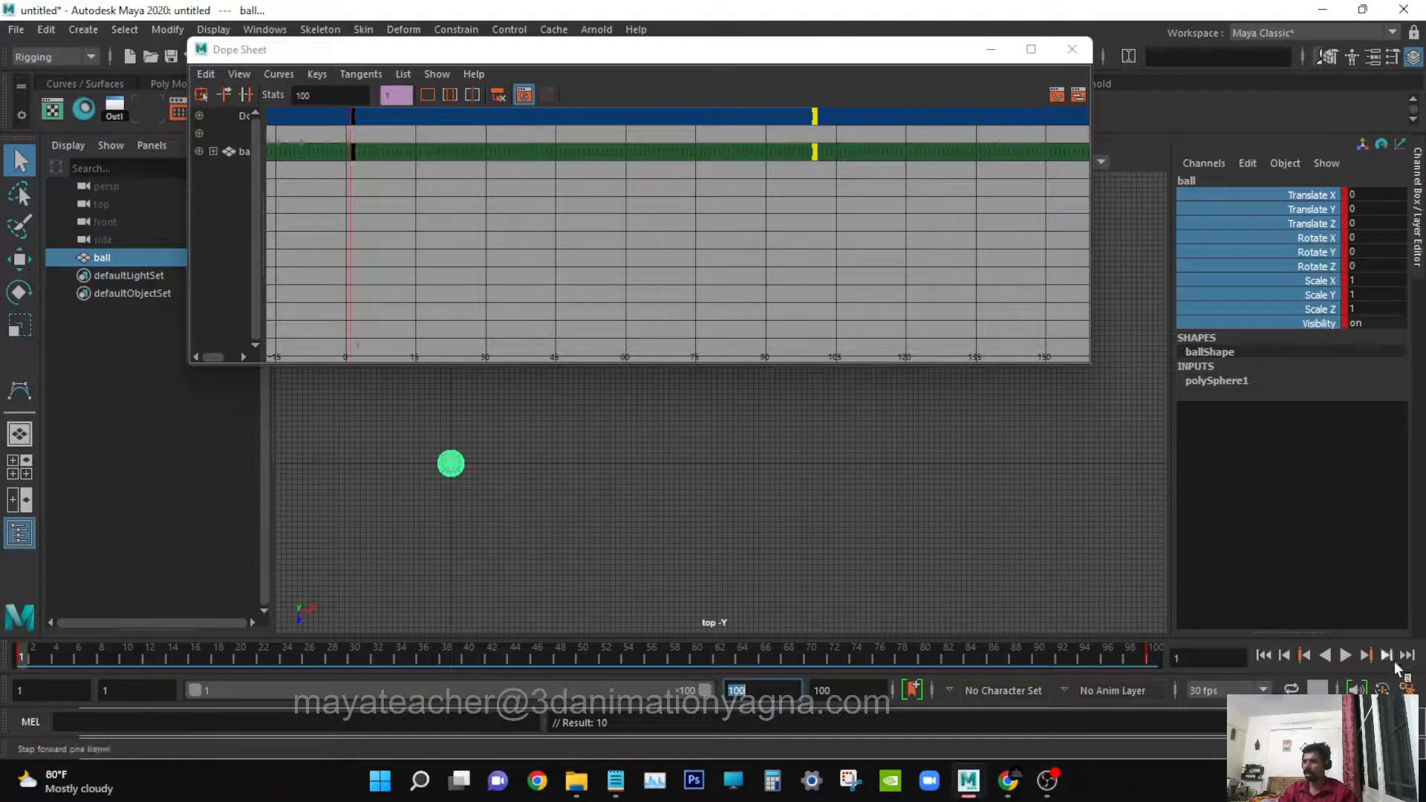
{"action": "left_click", "coordinate": [1353, 657]}
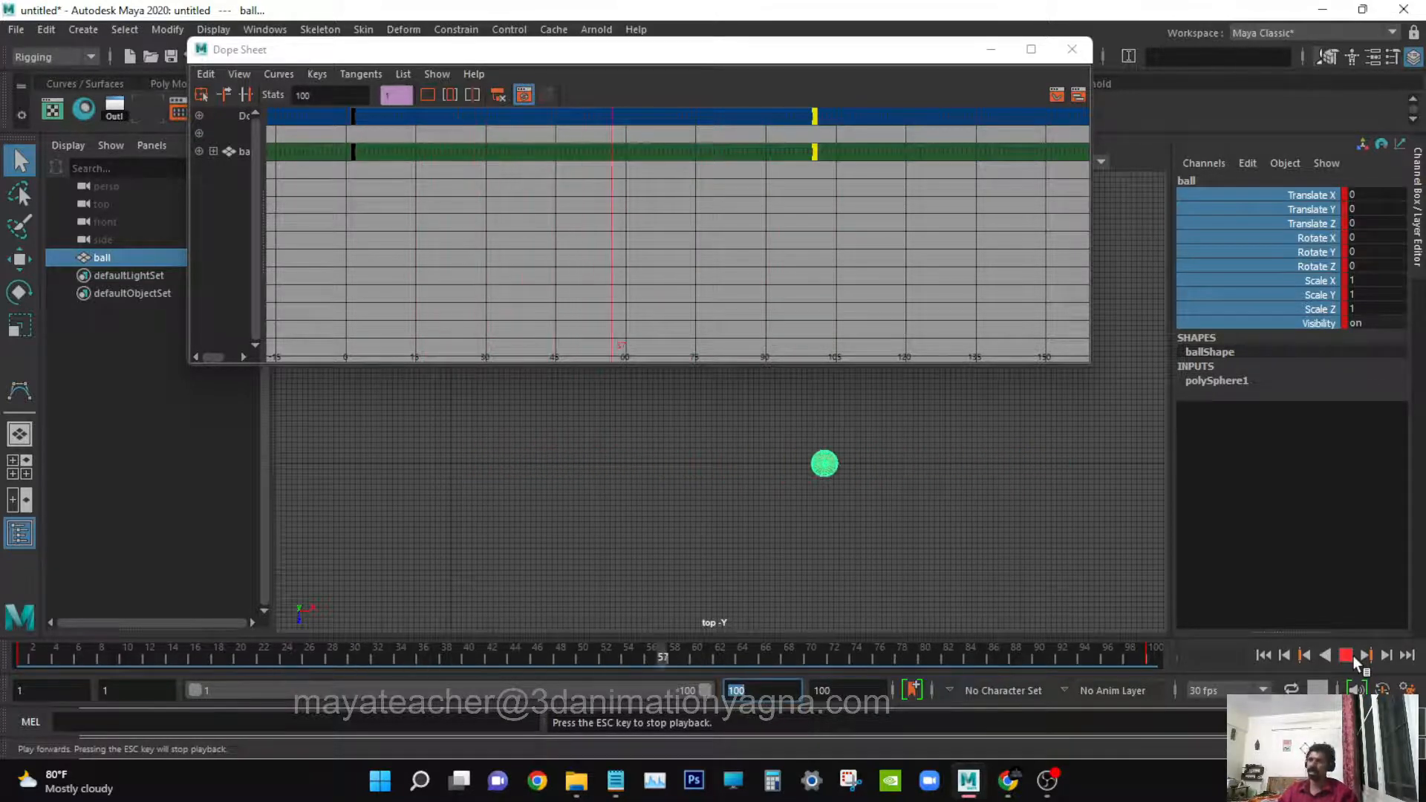
{"action": "key", "text": "Escape"}
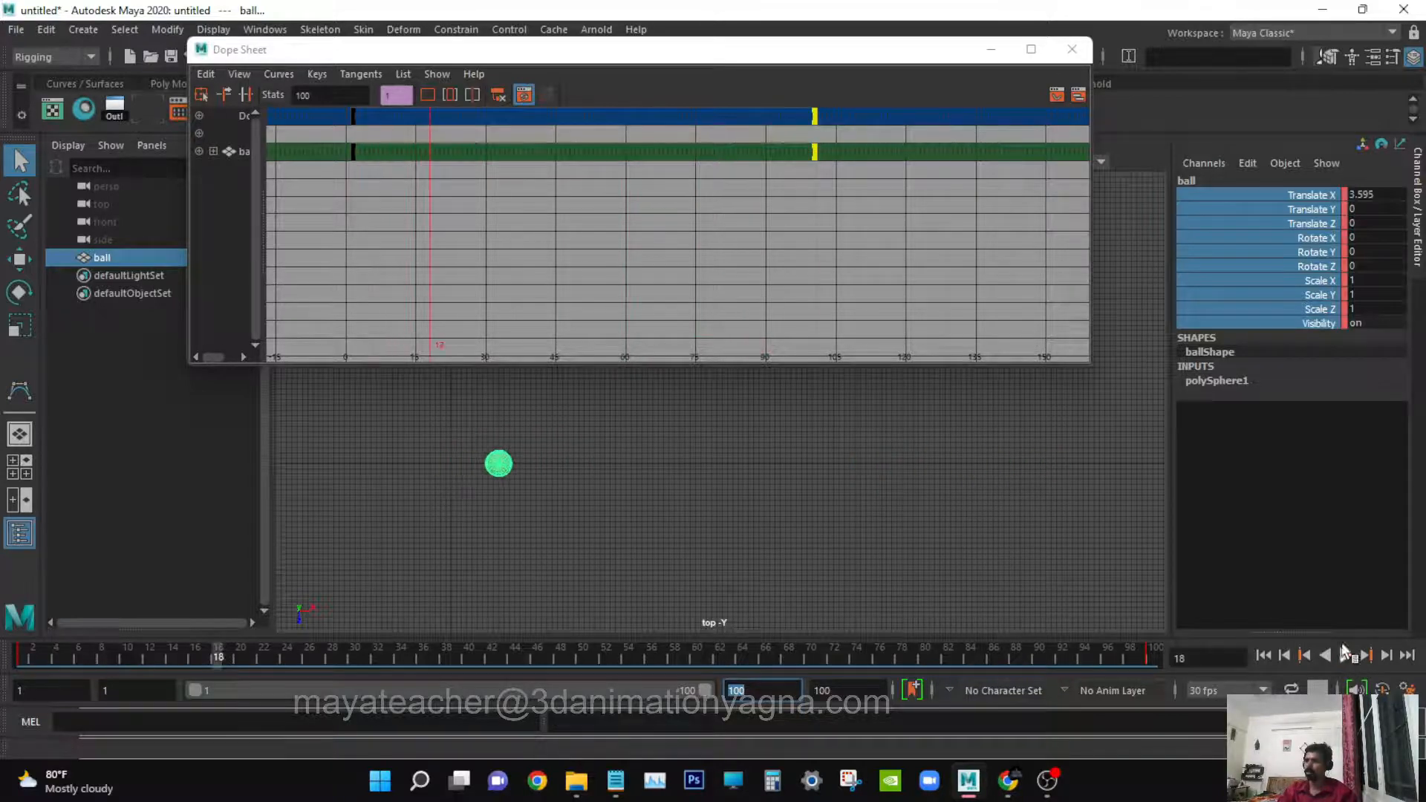
- Close the Dope Sheet, return to frame 1 and break the connections on all the ball's channels again
{"action": "left_click", "coordinate": [1072, 49]}
{"action": "middle_click_drag", "start_coordinate": [876, 309], "coordinate": [846, 248], "text": "alt"}
{"action": "right_click_drag", "start_coordinate": [774, 332], "coordinate": [826, 343], "text": "alt"}
{"action": "middle_click_drag", "start_coordinate": [669, 367], "coordinate": [670, 376], "text": "alt"}
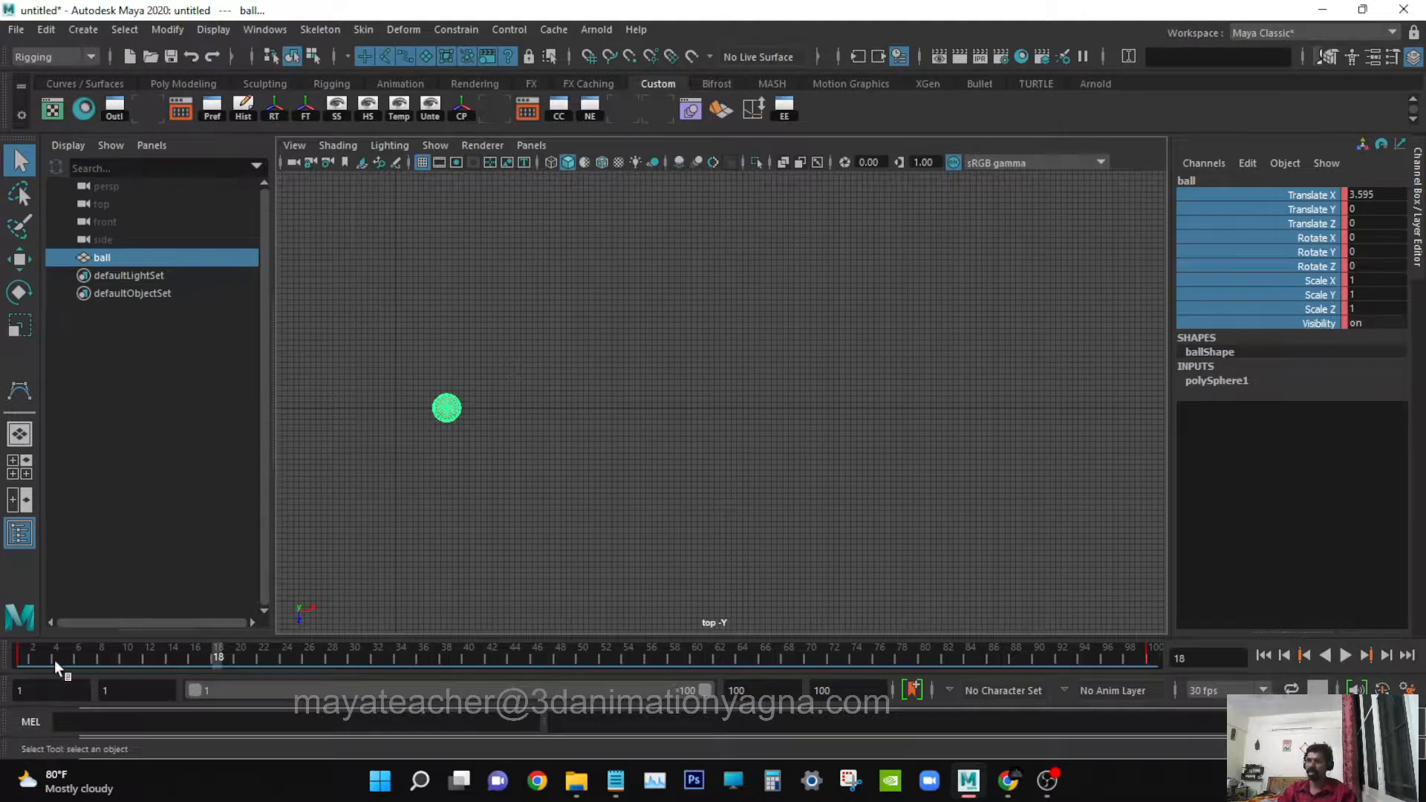
{"action": "left_click_drag", "start_coordinate": [55, 661], "coordinate": [21, 661]}
{"action": "right_click", "coordinate": [1299, 223]}
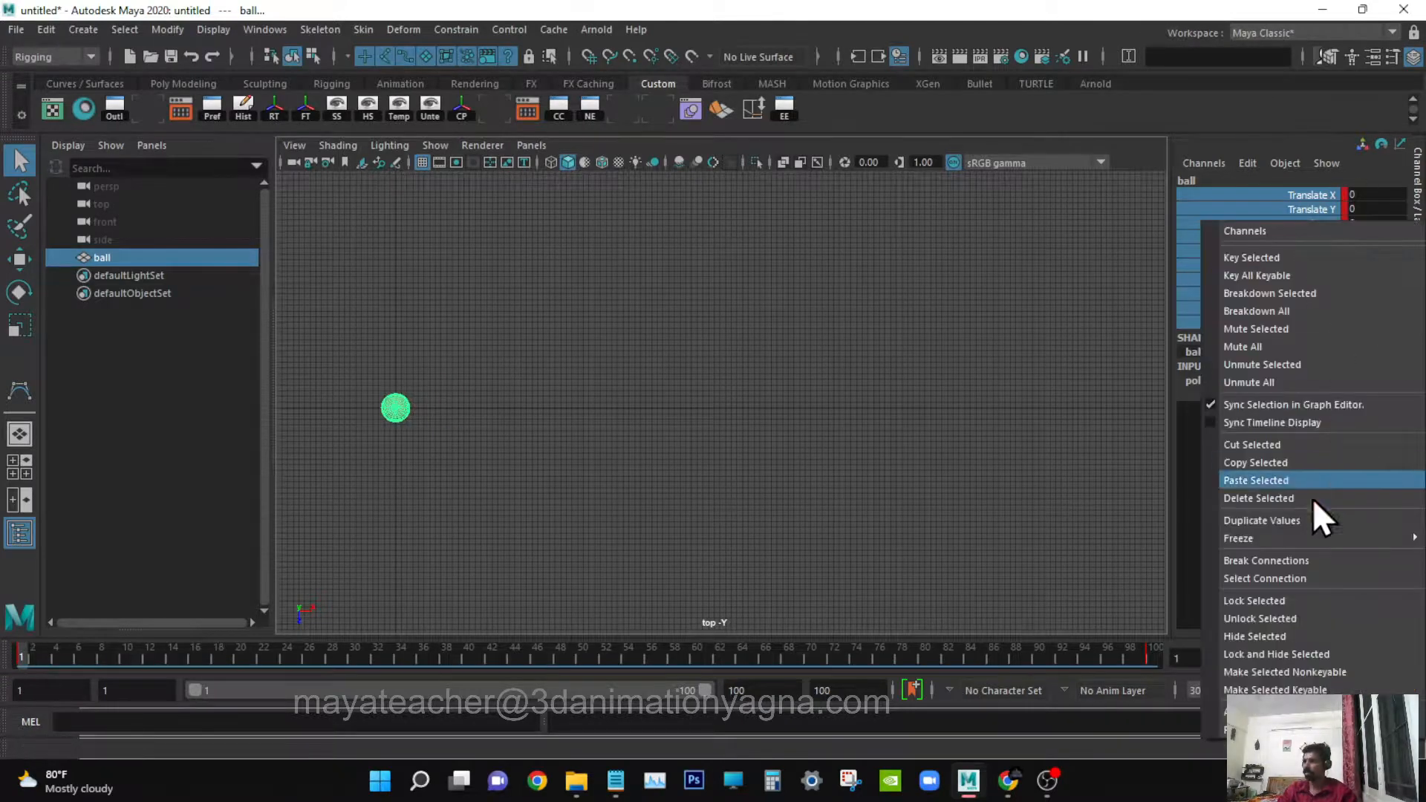
{"action": "left_click", "coordinate": [1286, 555]}
- Draw a wavy CV curve in the top view starting at the ball, rising, dipping and ending about 46 units along X
{"action": "left_click", "coordinate": [86, 32]}
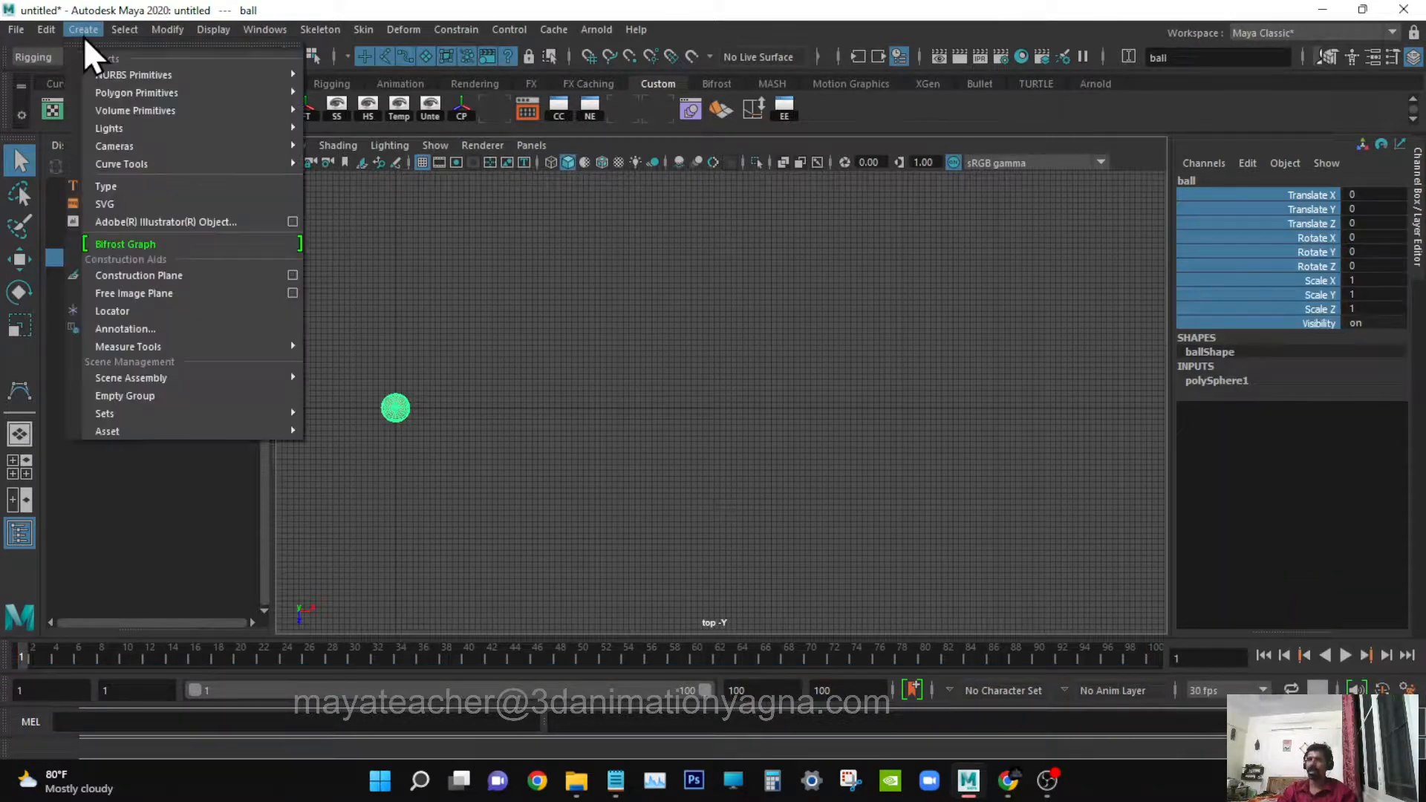
{"action": "mouse_move", "coordinate": [185, 163]}
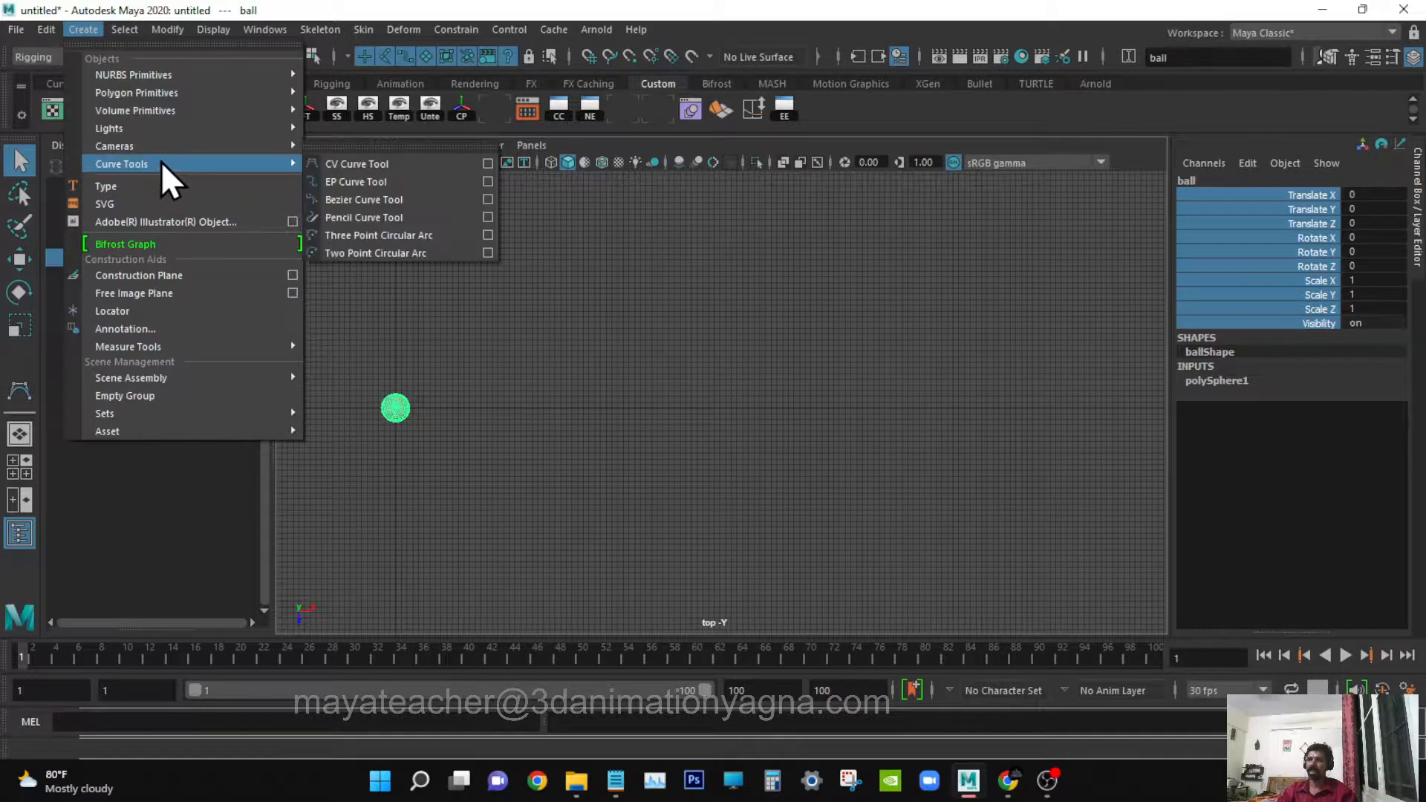
{"action": "left_click", "coordinate": [401, 164]}
{"action": "left_click", "coordinate": [490, 312]}
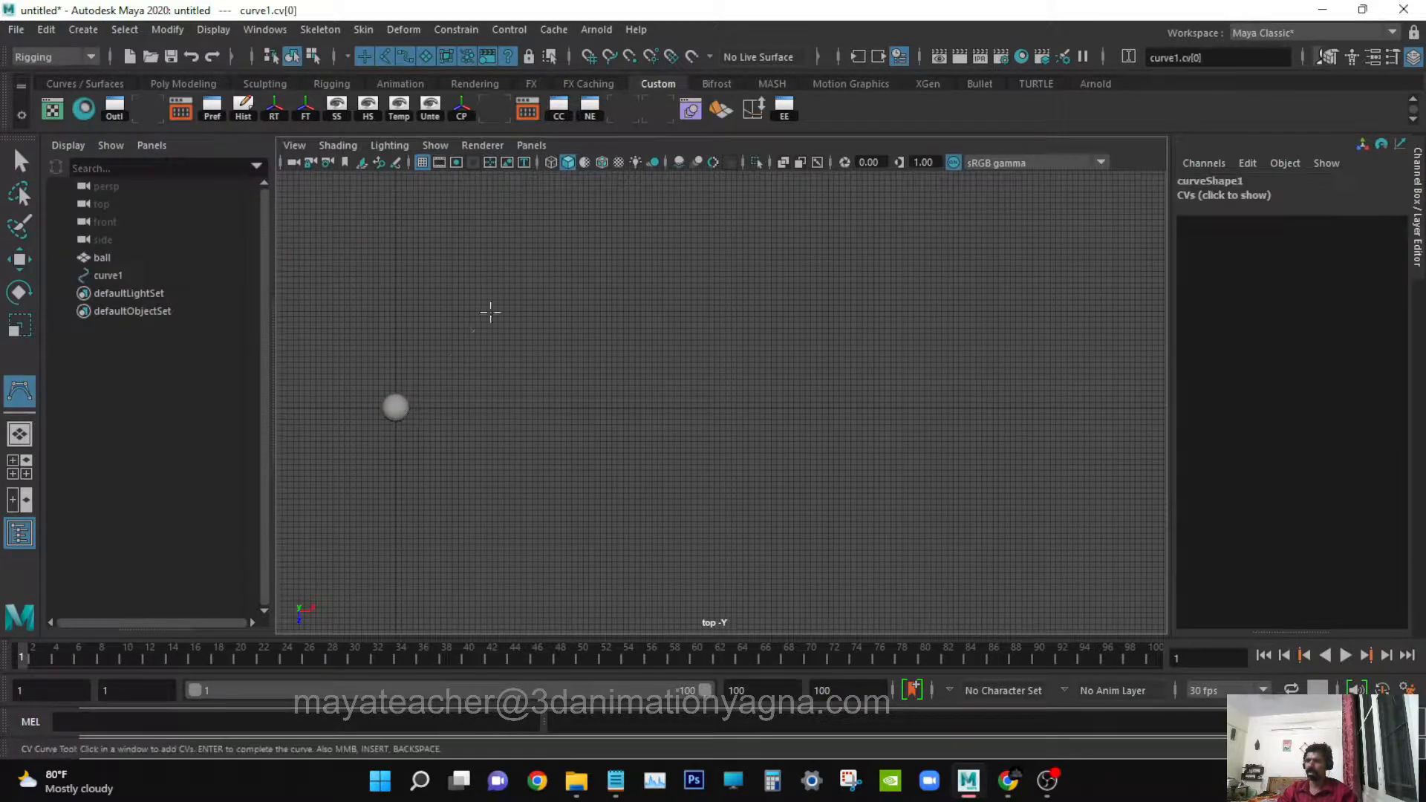
{"action": "left_click", "coordinate": [515, 310]}
{"action": "left_click", "coordinate": [608, 297]}
{"action": "left_click", "coordinate": [722, 348]}
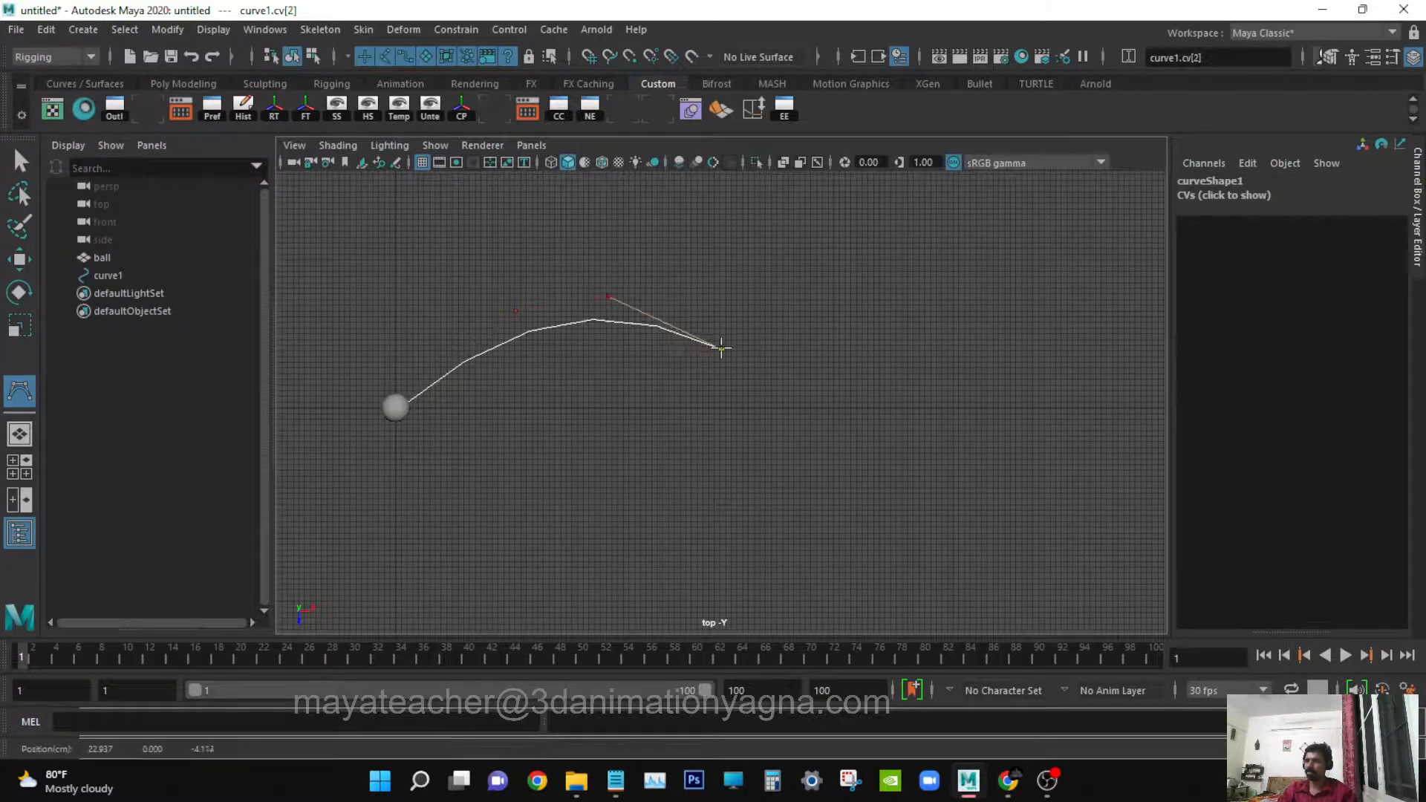
{"action": "left_click", "coordinate": [659, 357]}
{"action": "left_click", "coordinate": [732, 447]}
{"action": "left_click", "coordinate": [855, 463]}
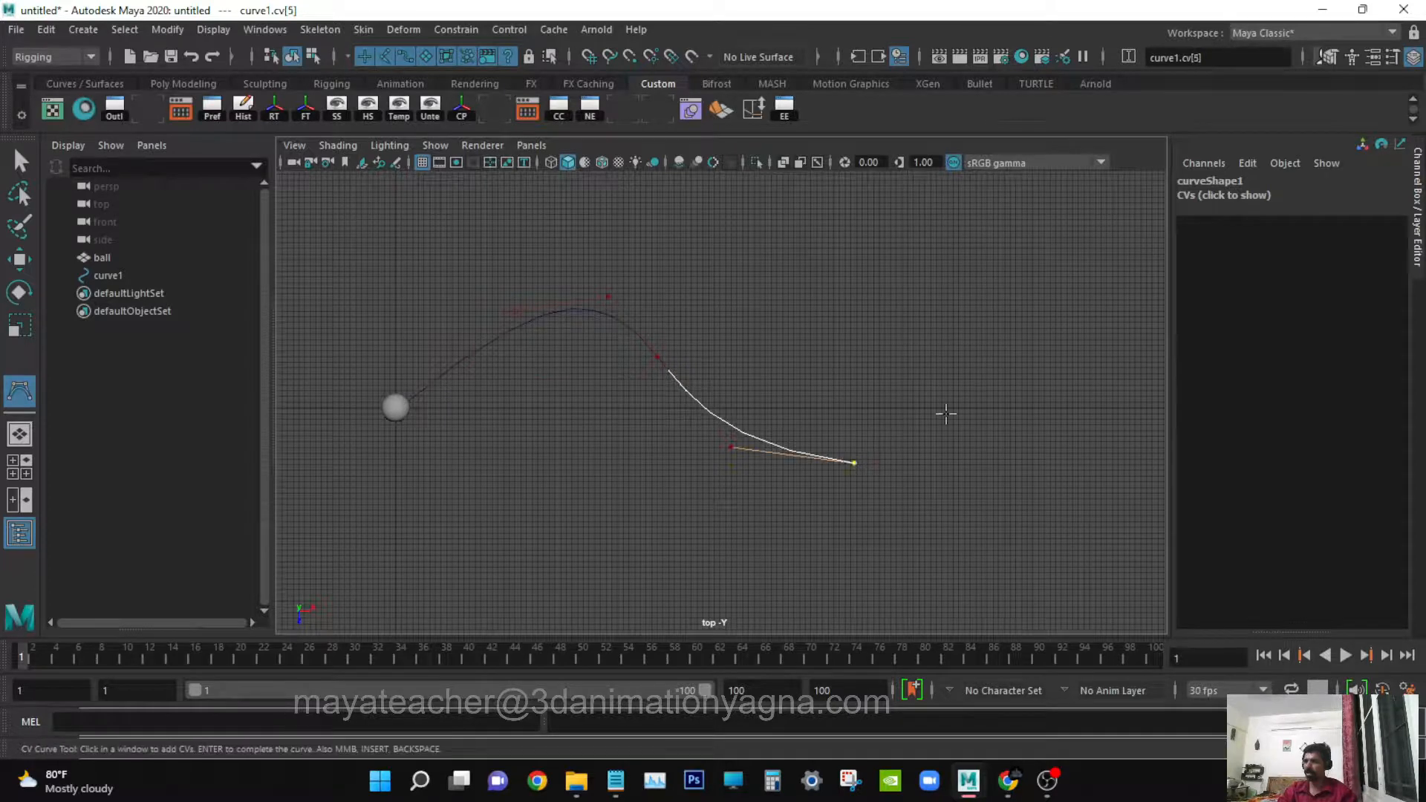
{"action": "left_click", "coordinate": [971, 387]}
{"action": "left_click_drag", "start_coordinate": [1037, 399], "coordinate": [1057, 407]}
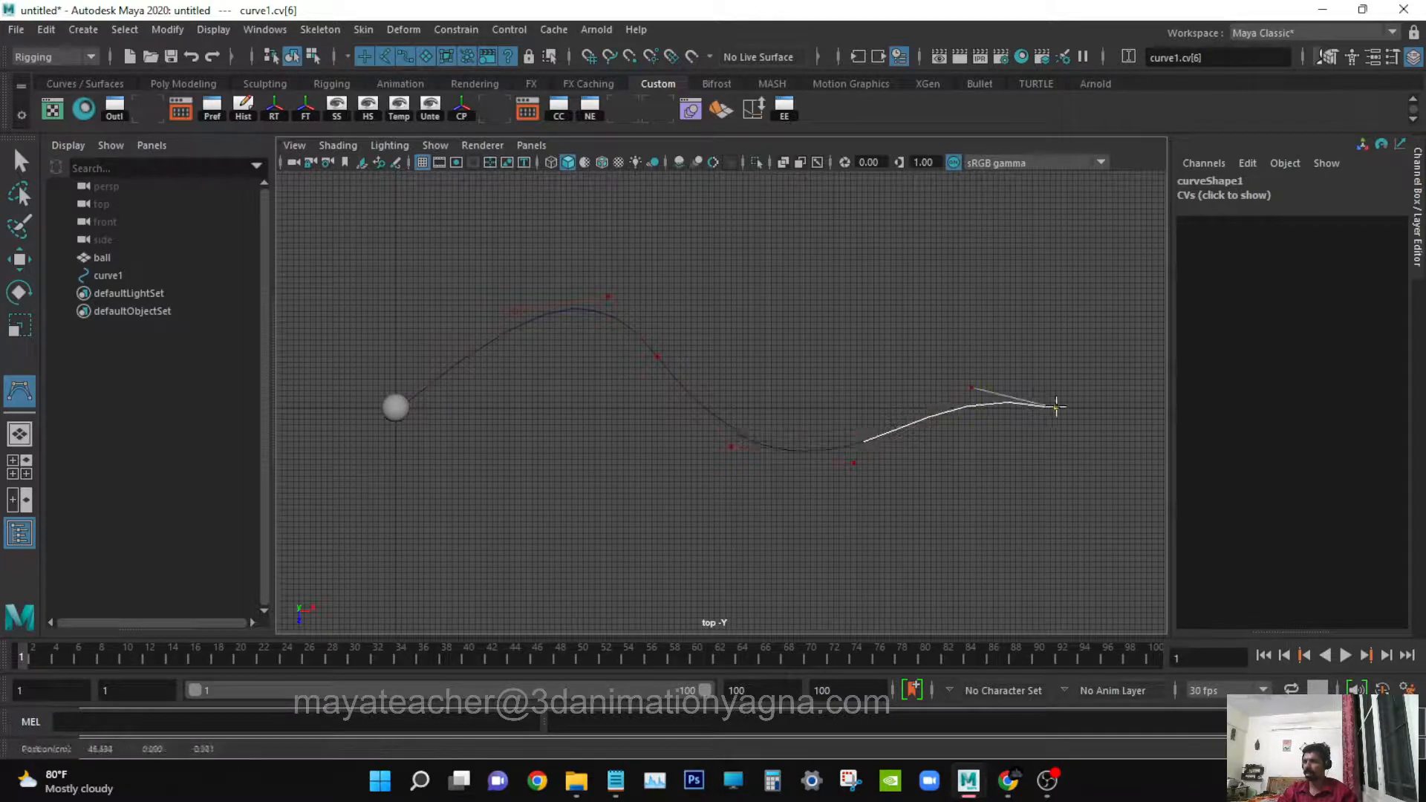
{"action": "key", "text": "q"}
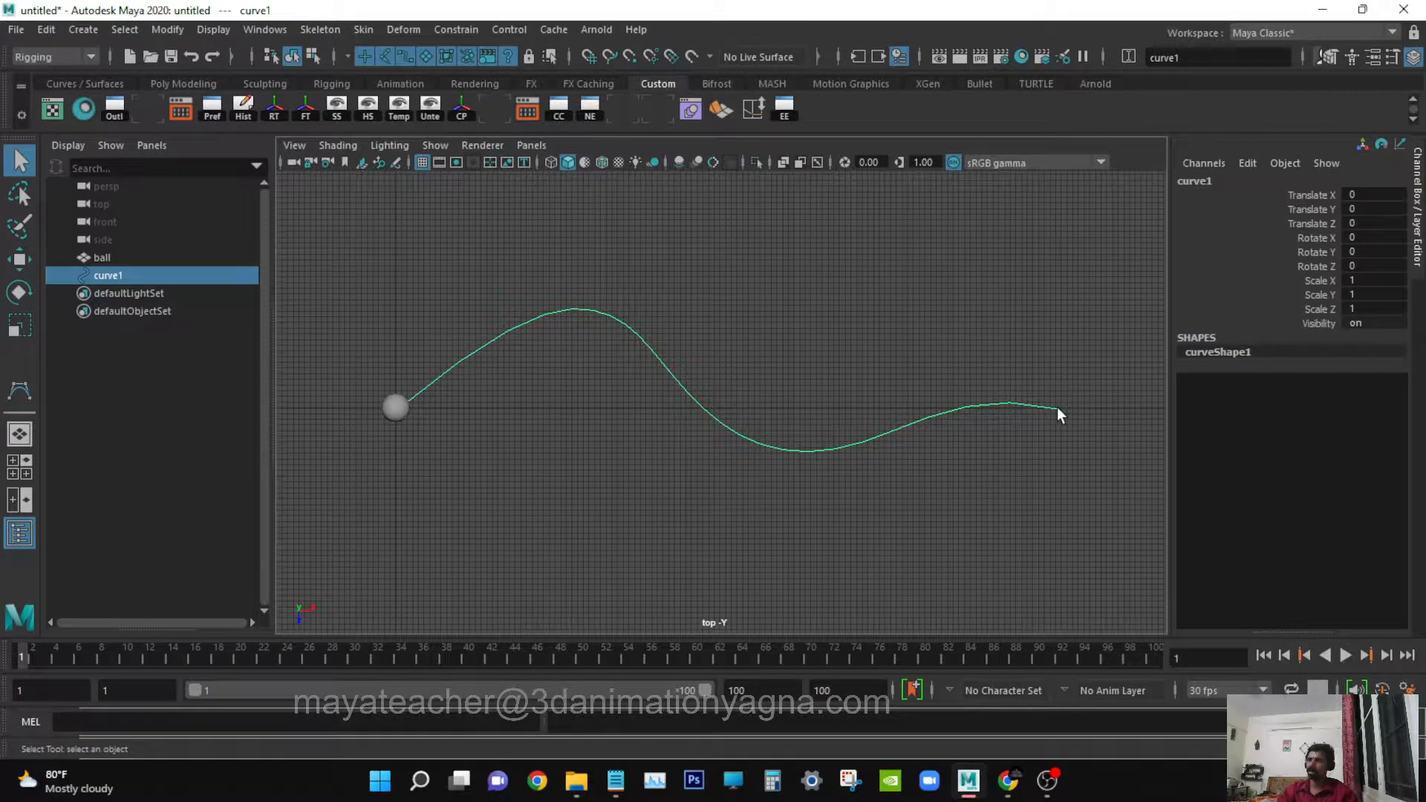
- Rename the new curve as path
{"action": "middle_click_drag", "start_coordinate": [921, 375], "coordinate": [942, 382], "text": "alt"}
{"action": "key", "text": "w"}
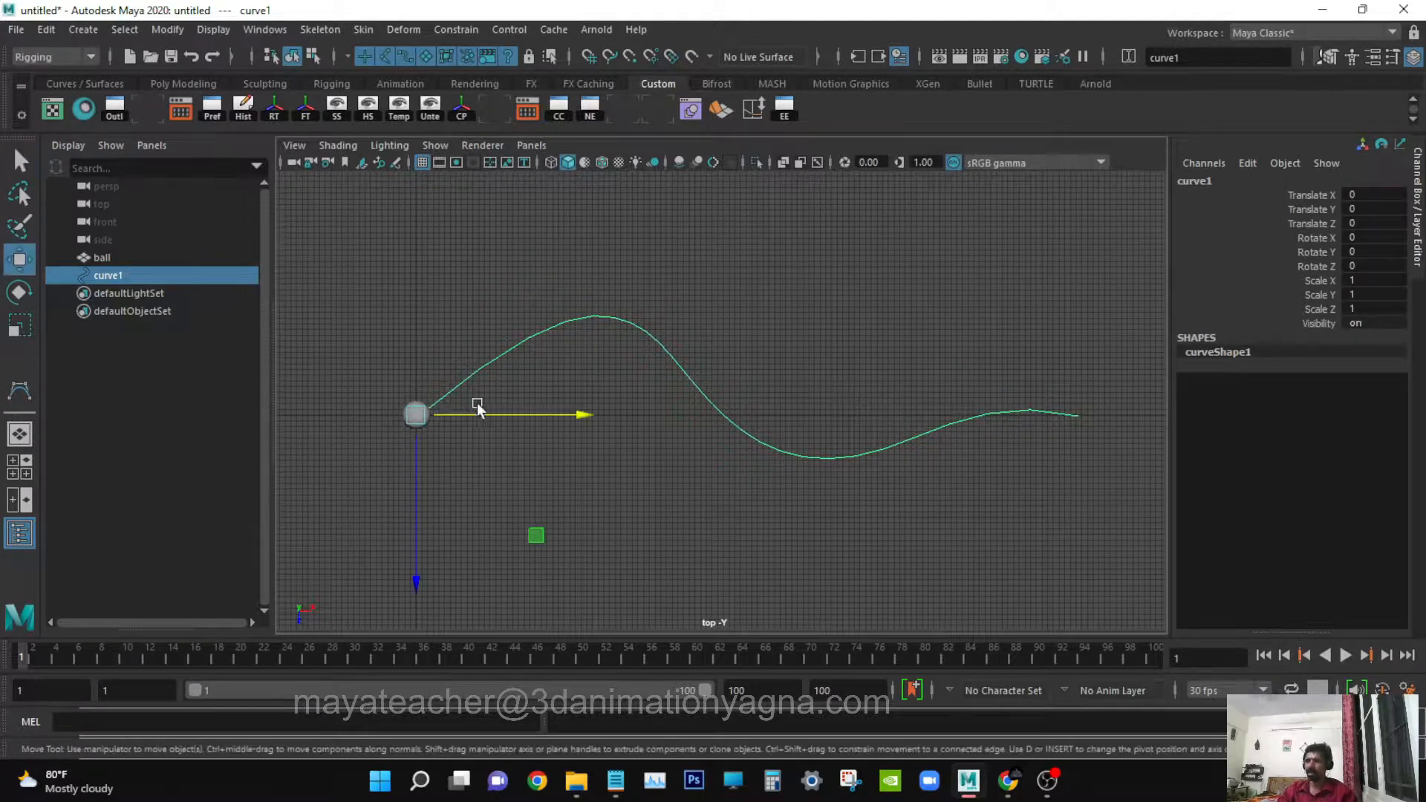
{"action": "key", "text": "q"}
{"action": "left_click", "coordinate": [124, 260]}
{"action": "double_click", "coordinate": [111, 275]}
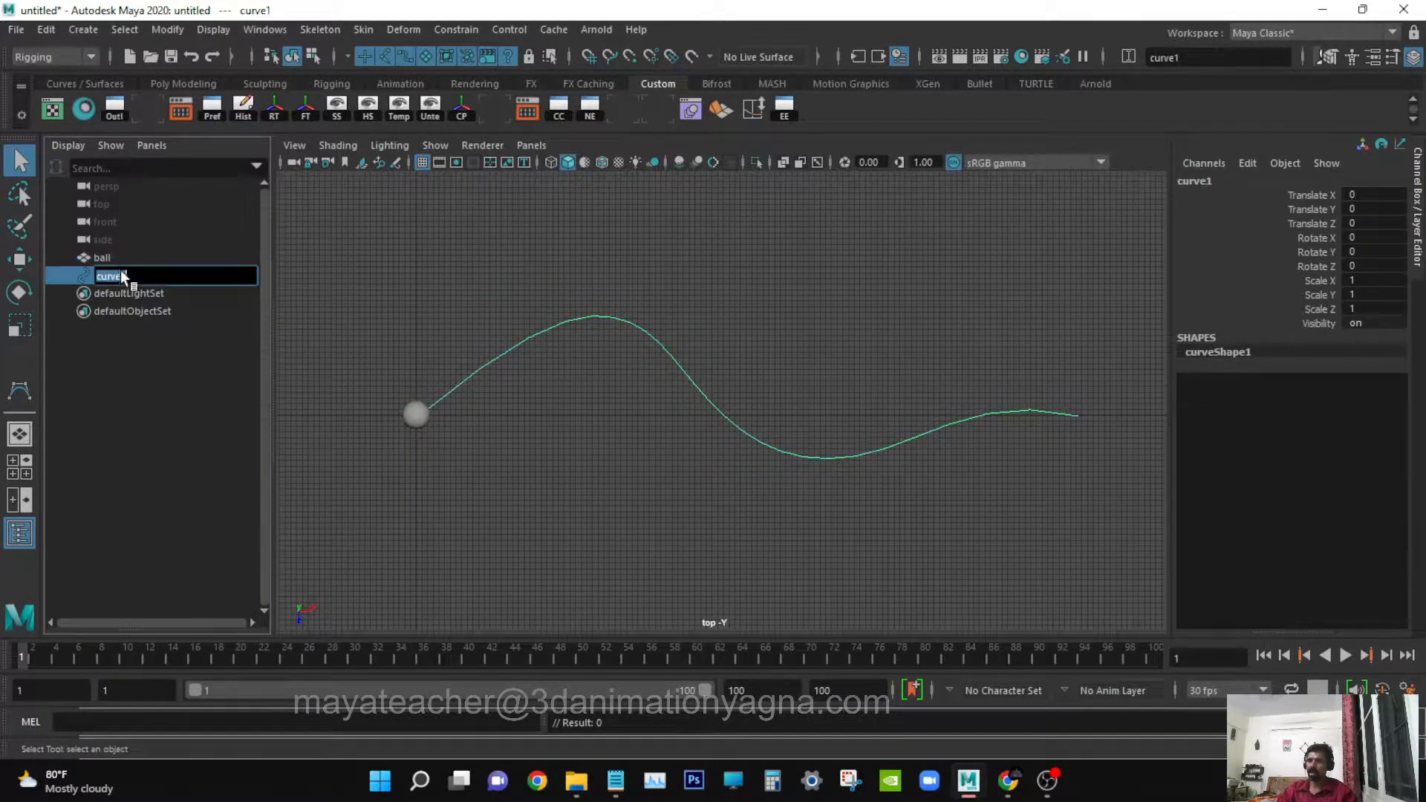
{"action": "type", "text": "plth"}
{"action": "key", "text": "Return"}
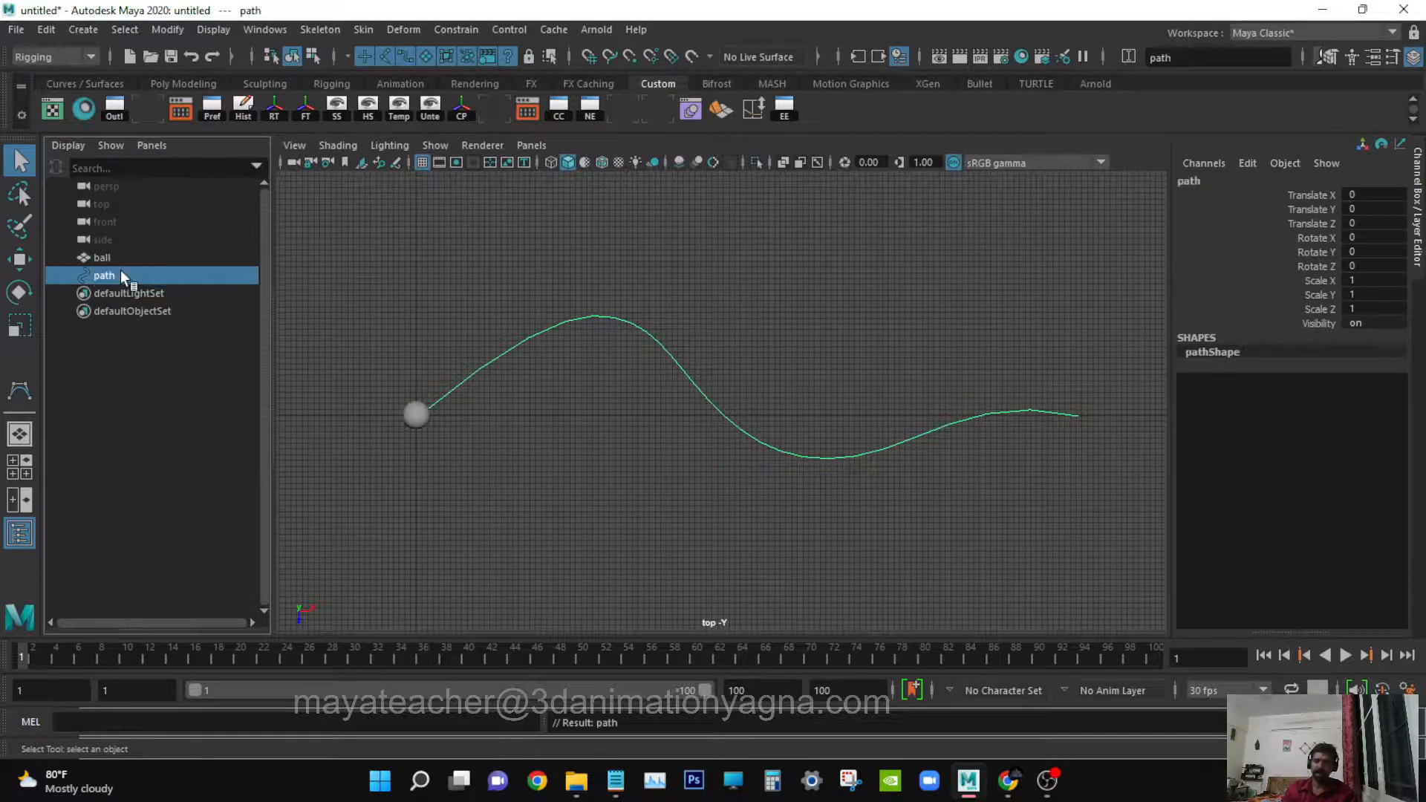
- Select the ball first and add the path curve to the selection
{"action": "left_click", "coordinate": [102, 258]}
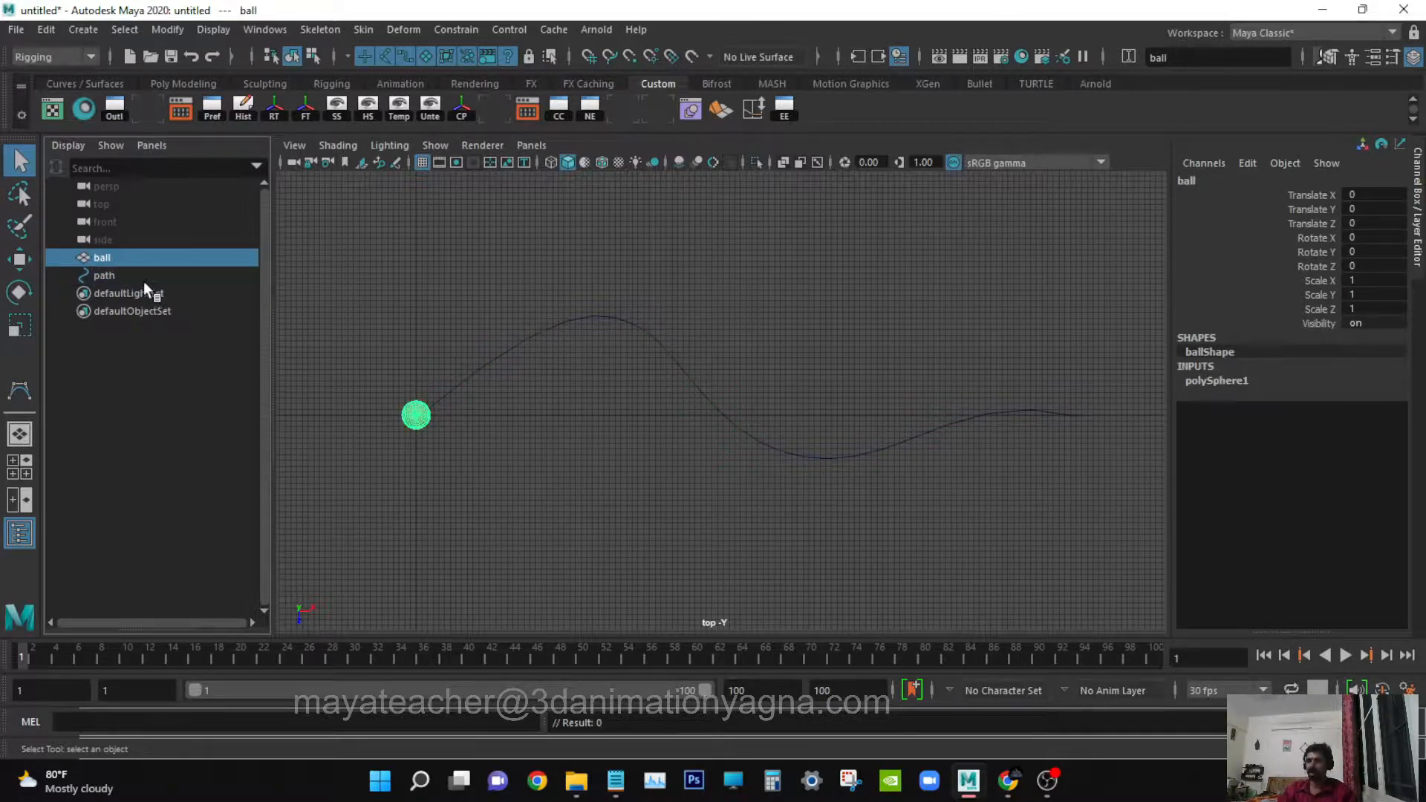
{"action": "left_click", "coordinate": [132, 274], "text": "ctrl"}
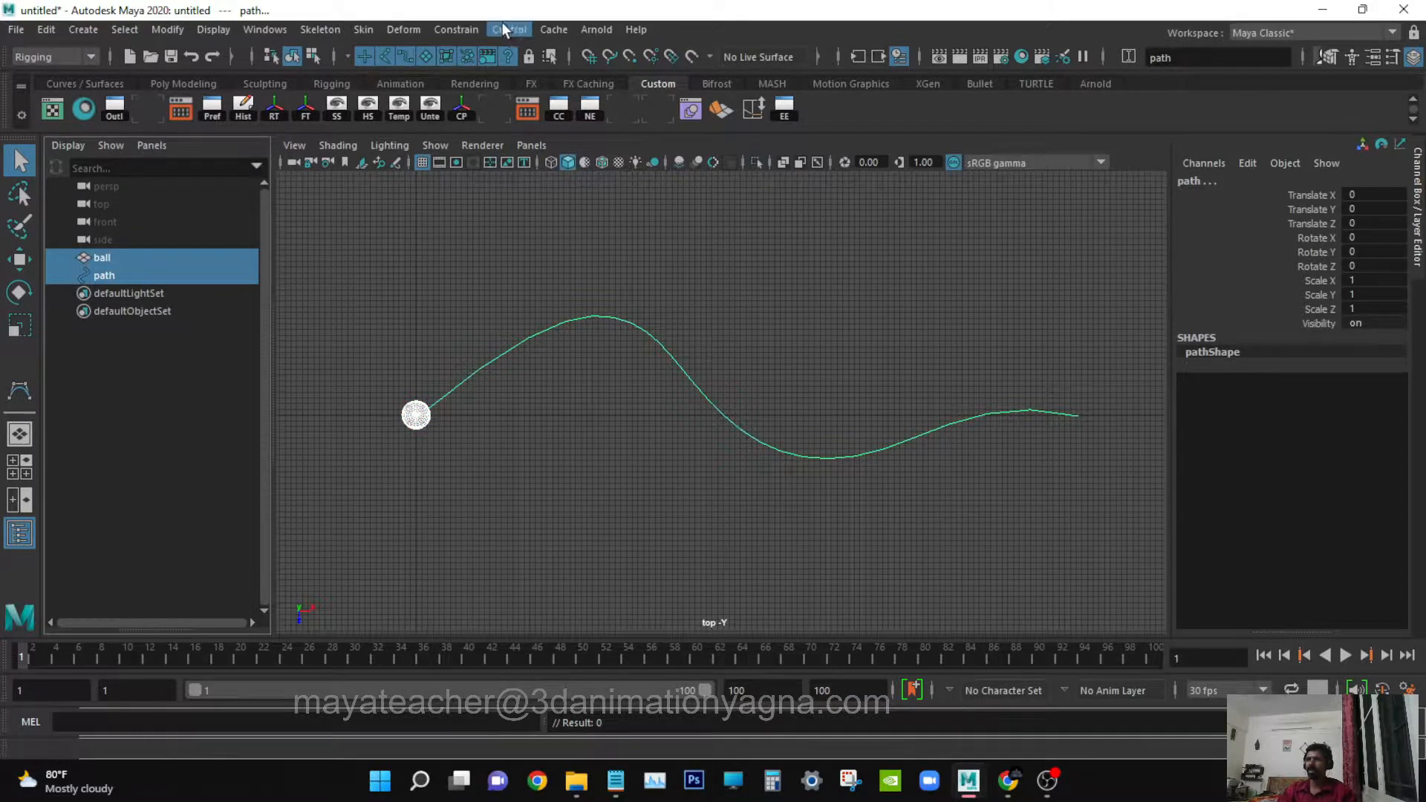
{"action": "left_click", "coordinate": [455, 29]}
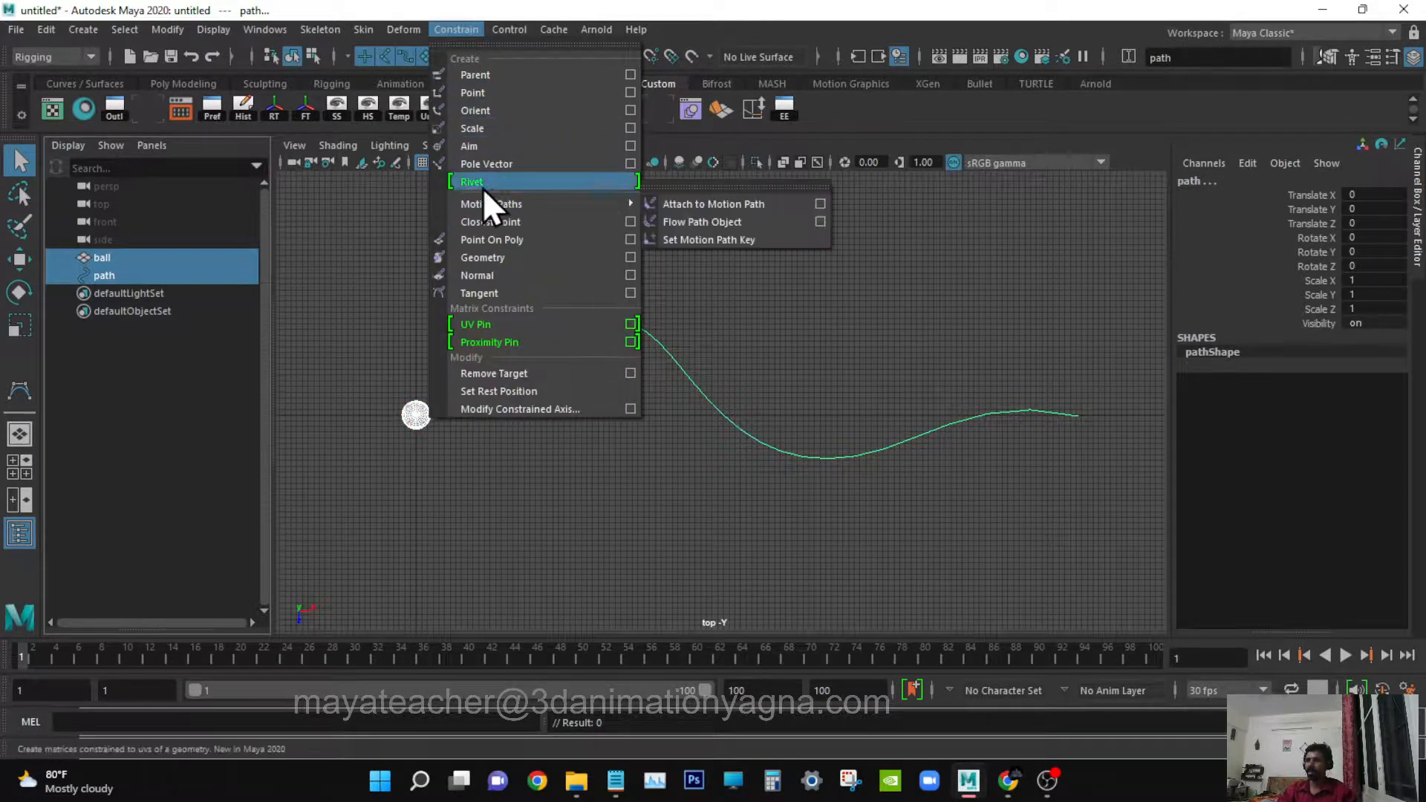
{"action": "left_click", "coordinate": [141, 24]}
{"action": "left_click", "coordinate": [456, 30]}
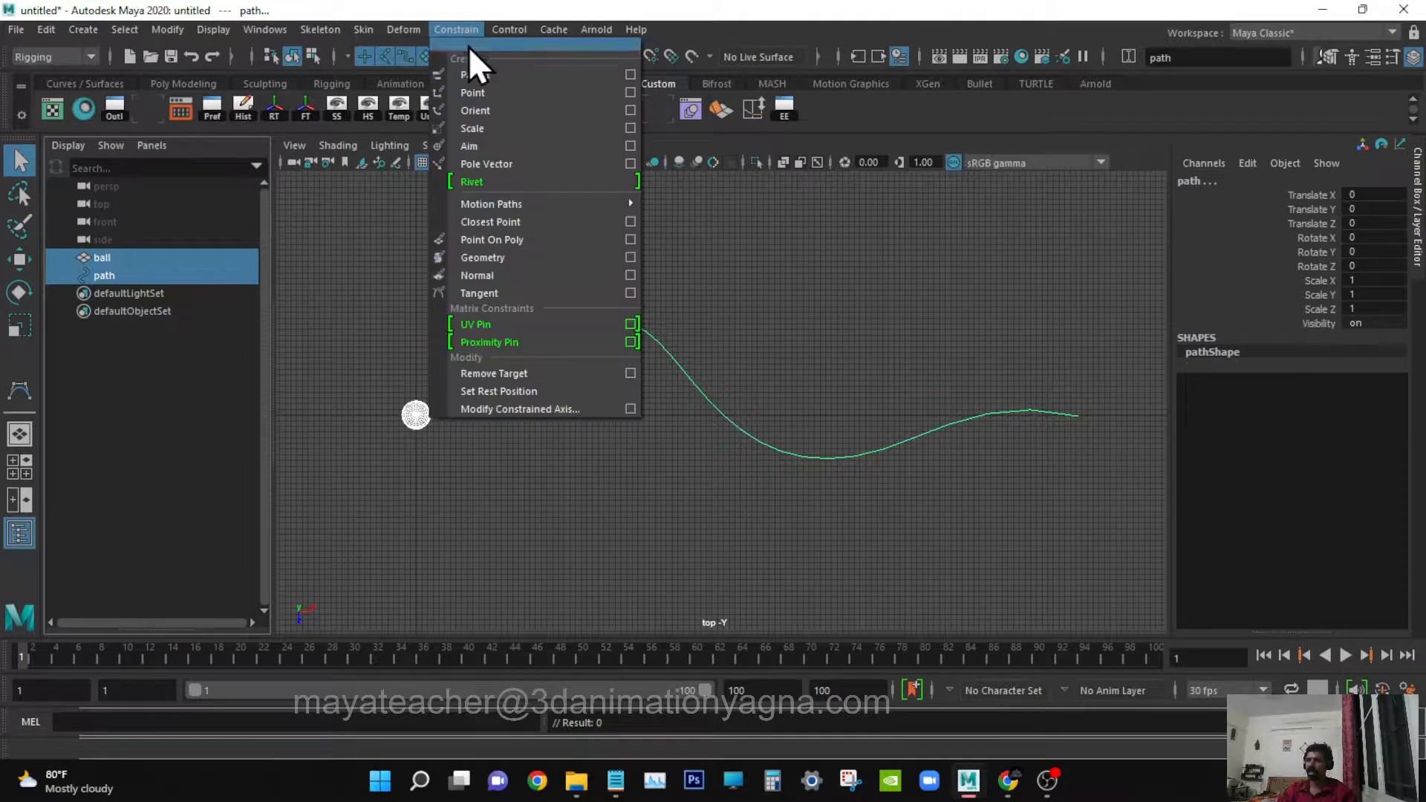
{"action": "mouse_move", "coordinate": [547, 207]}
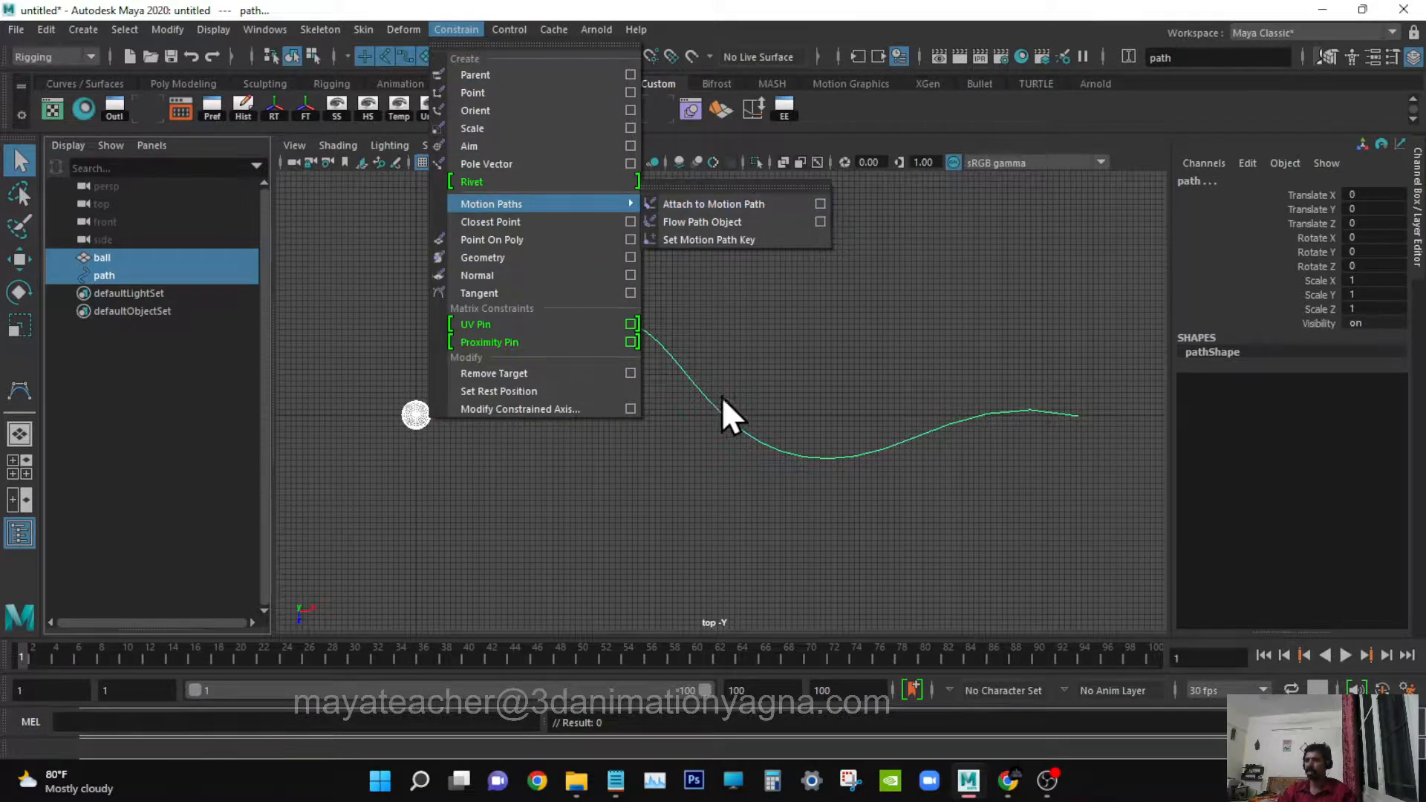
{"action": "left_click", "coordinate": [854, 13]}
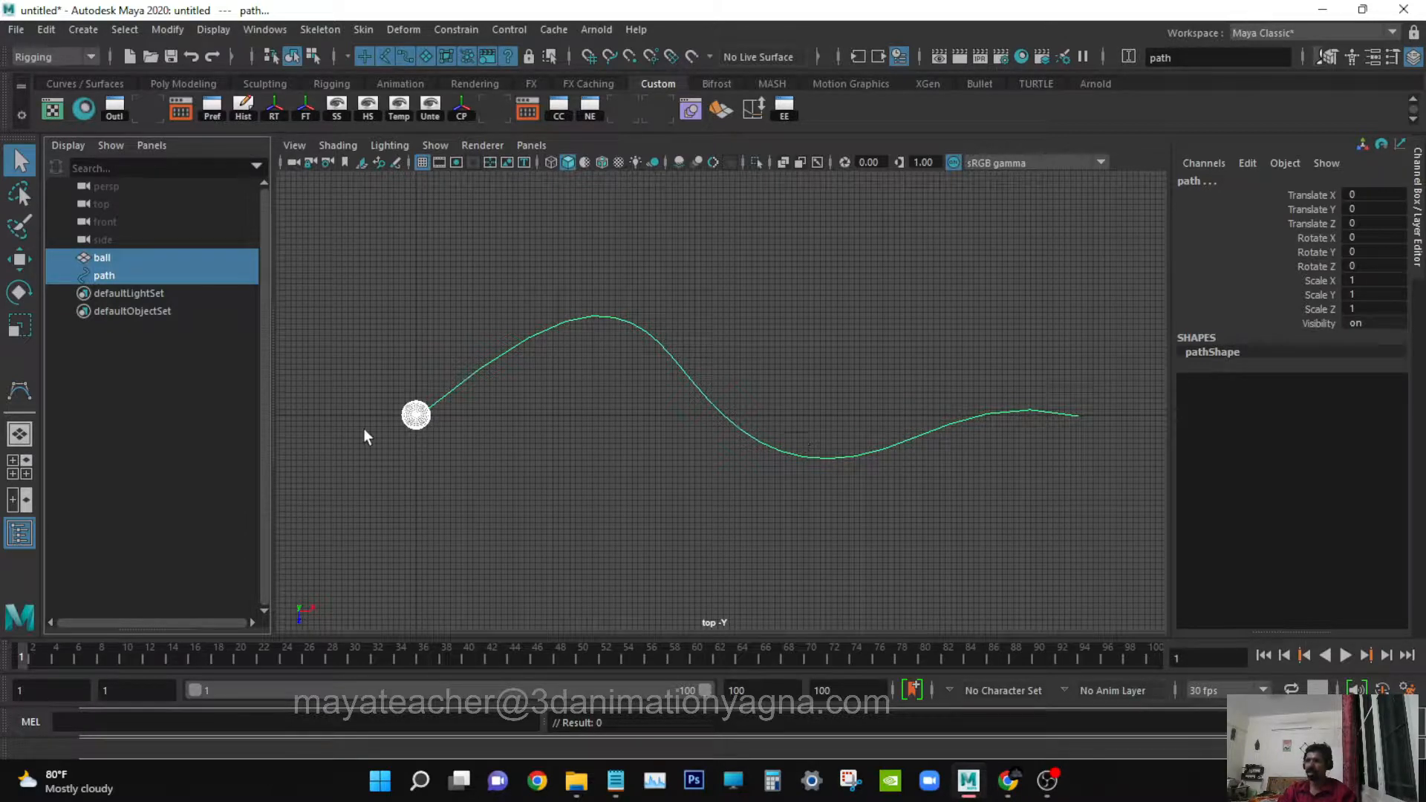
- Attach the selected ball to the path curve as a motion path, using the Time Slider time range
{"action": "left_click", "coordinate": [476, 28]}
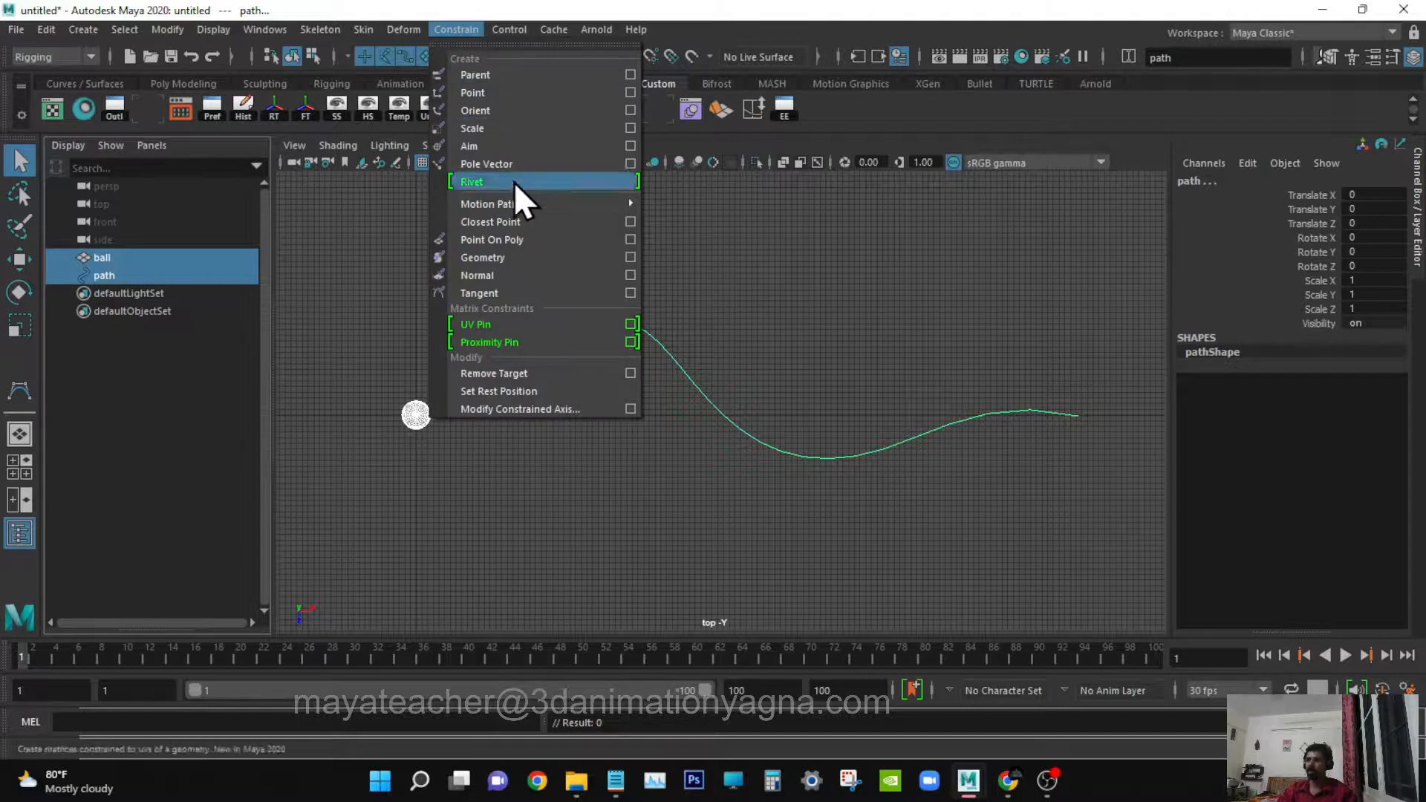
{"action": "mouse_move", "coordinate": [515, 202]}
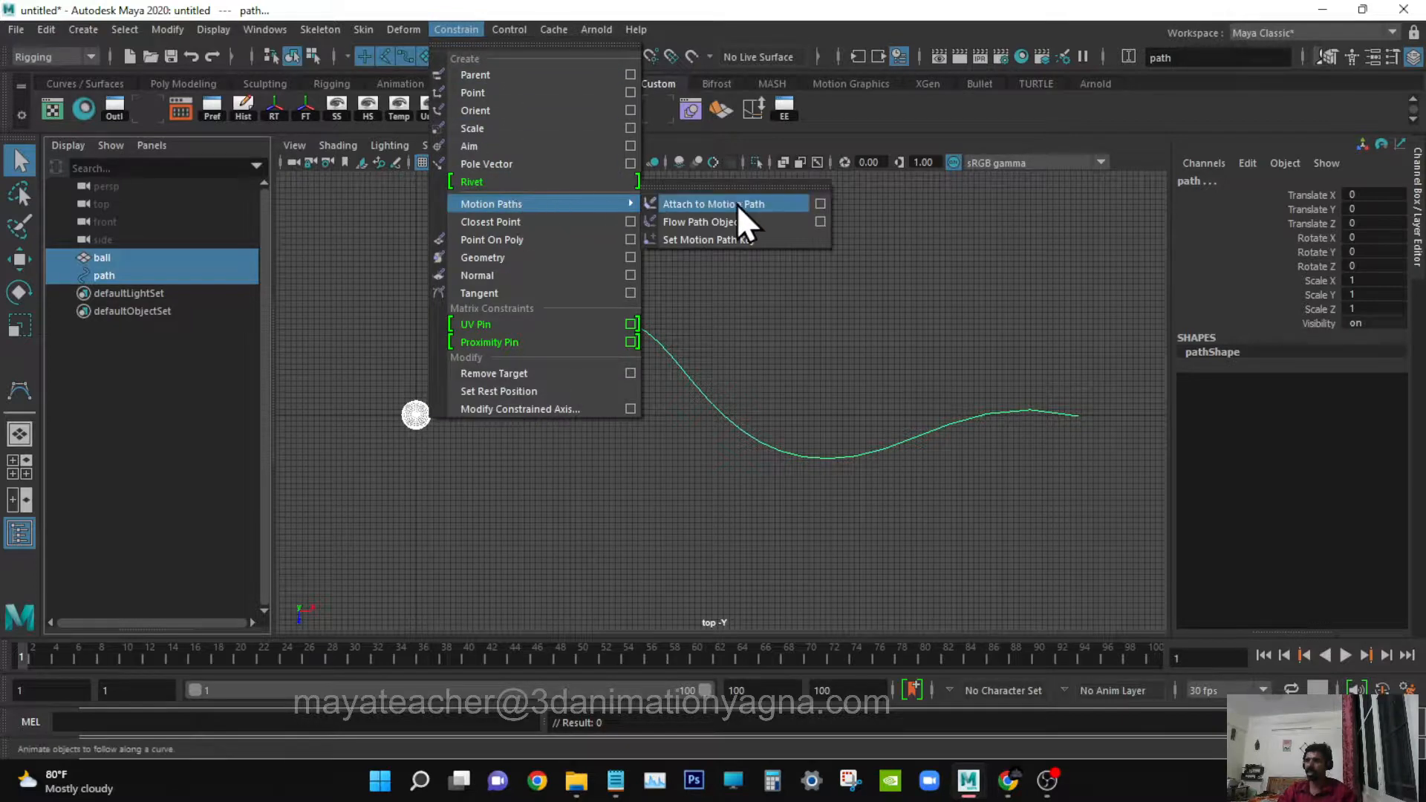
{"action": "left_click", "coordinate": [821, 203]}
{"action": "left_click_drag", "start_coordinate": [965, 123], "coordinate": [861, 53]}
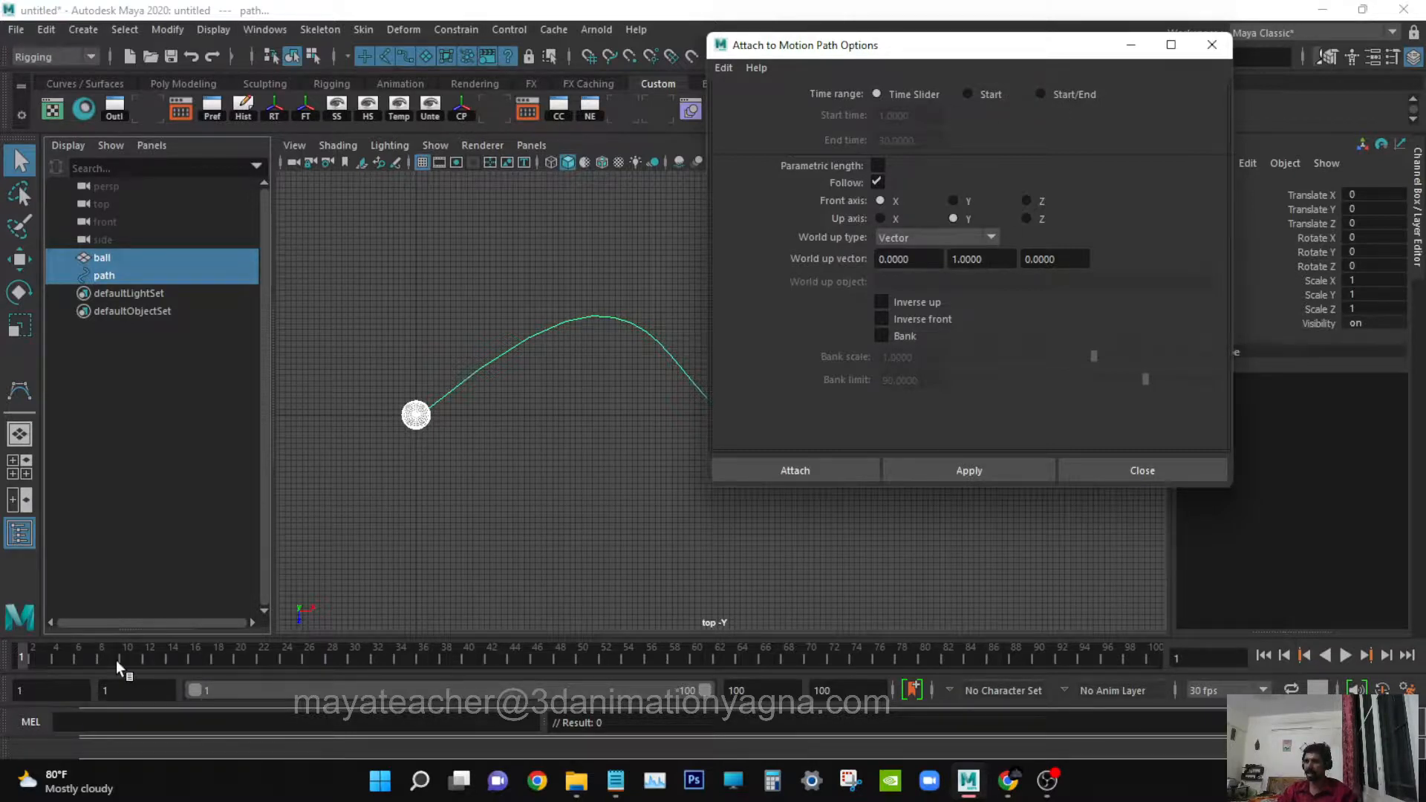
{"action": "left_click", "coordinate": [1039, 93]}
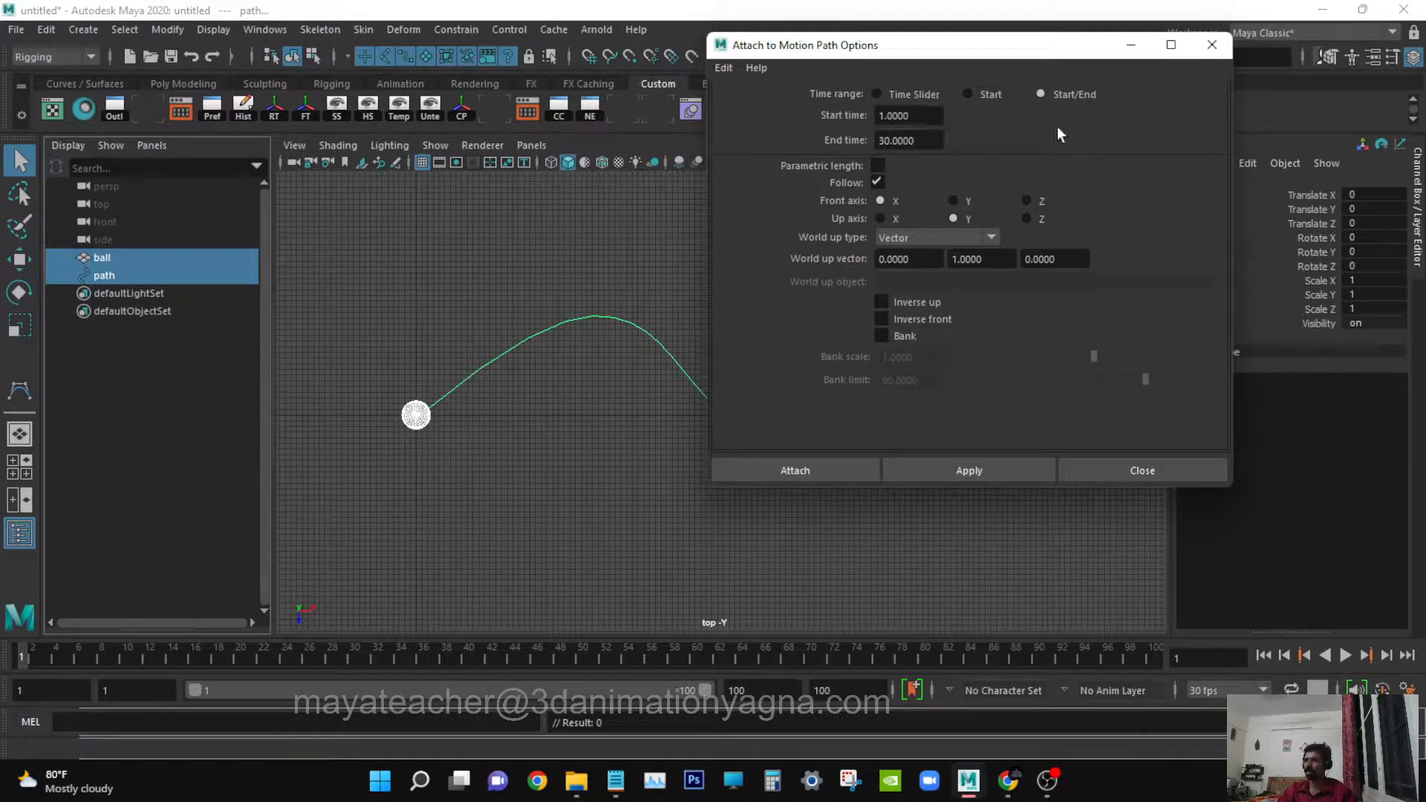
{"action": "left_click", "coordinate": [925, 140]}
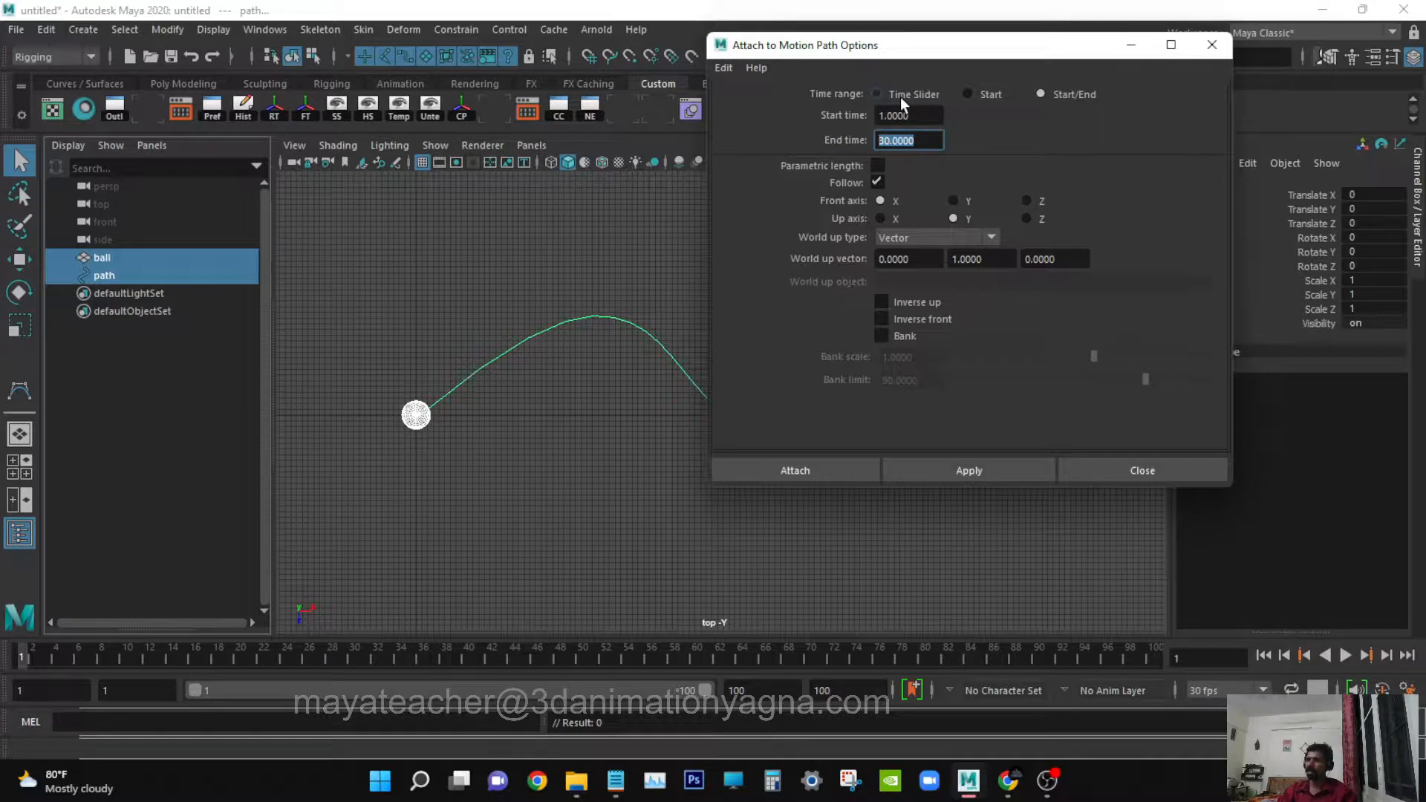
{"action": "left_click", "coordinate": [878, 94]}
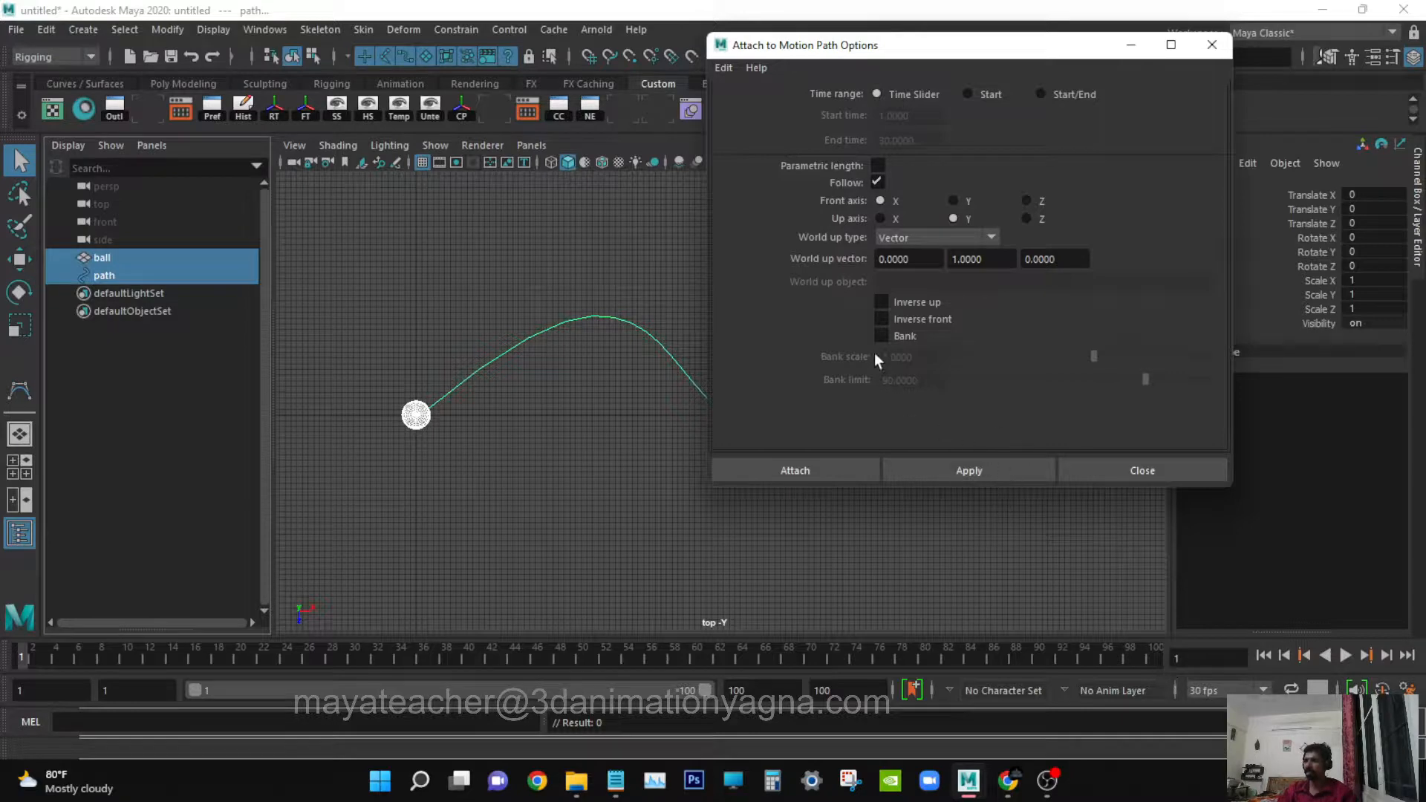
{"action": "left_click", "coordinate": [796, 468]}
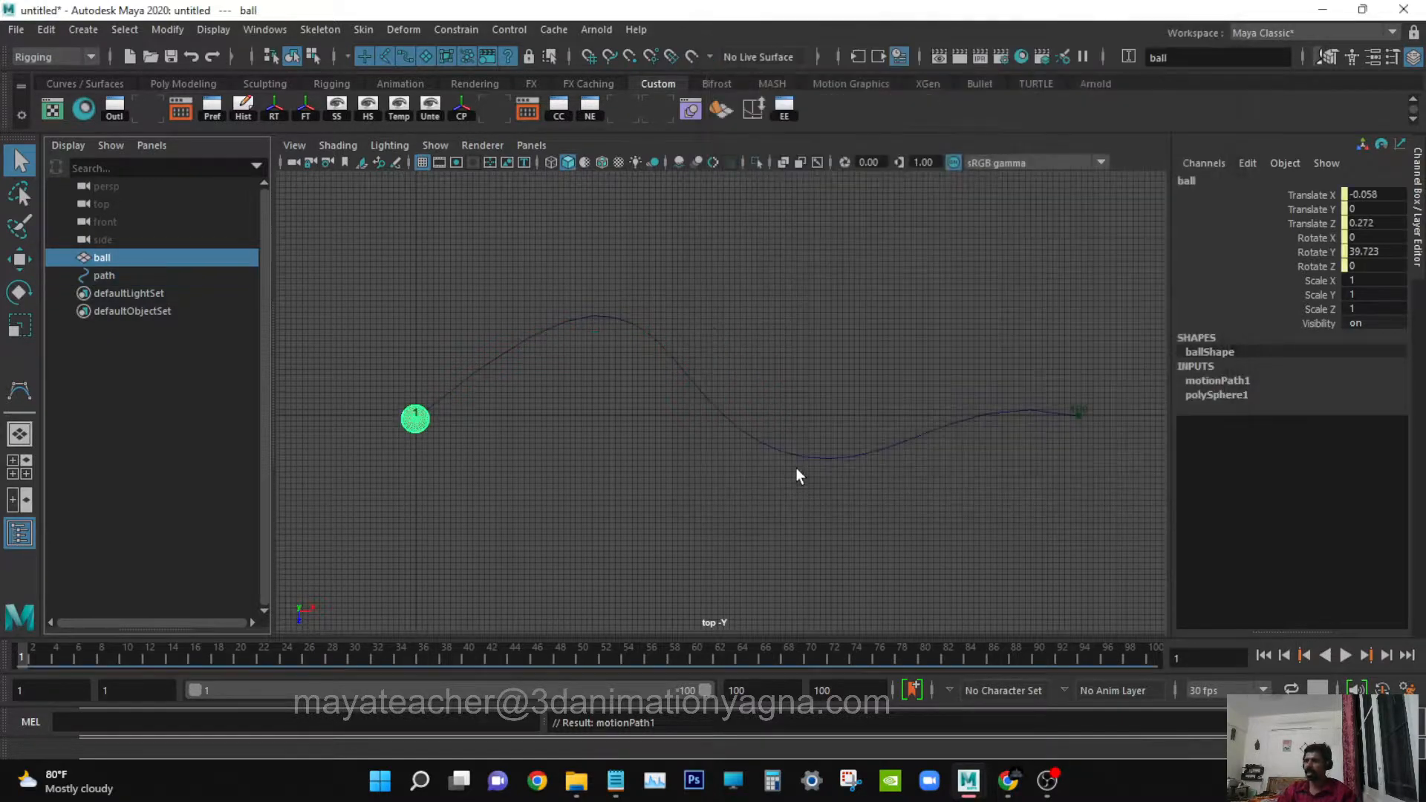
- Play the ball's motion path animation and stop it
{"action": "middle_click_drag", "start_coordinate": [817, 492], "coordinate": [794, 504], "text": "alt"}
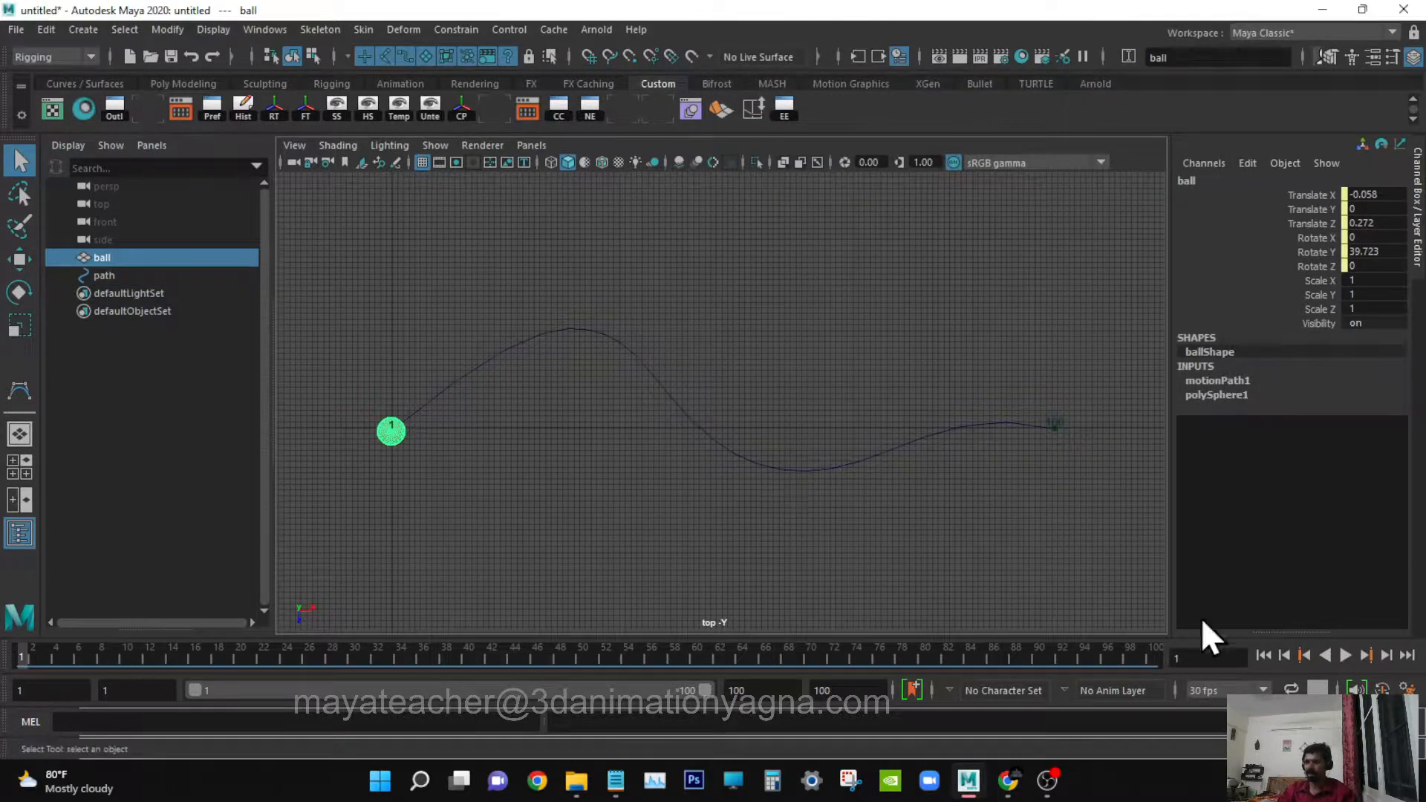
{"action": "left_click", "coordinate": [1343, 655]}
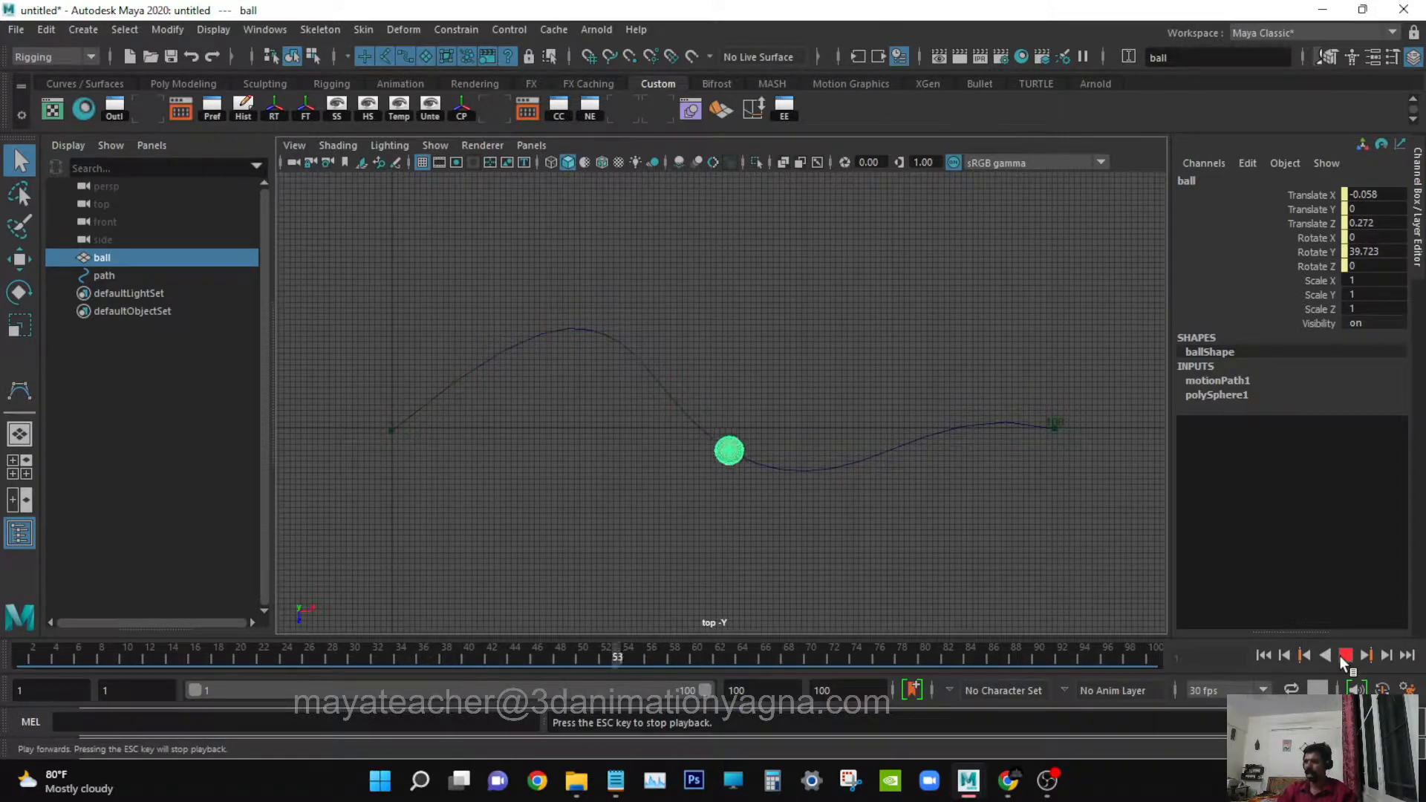
{"action": "left_click", "coordinate": [1341, 656]}
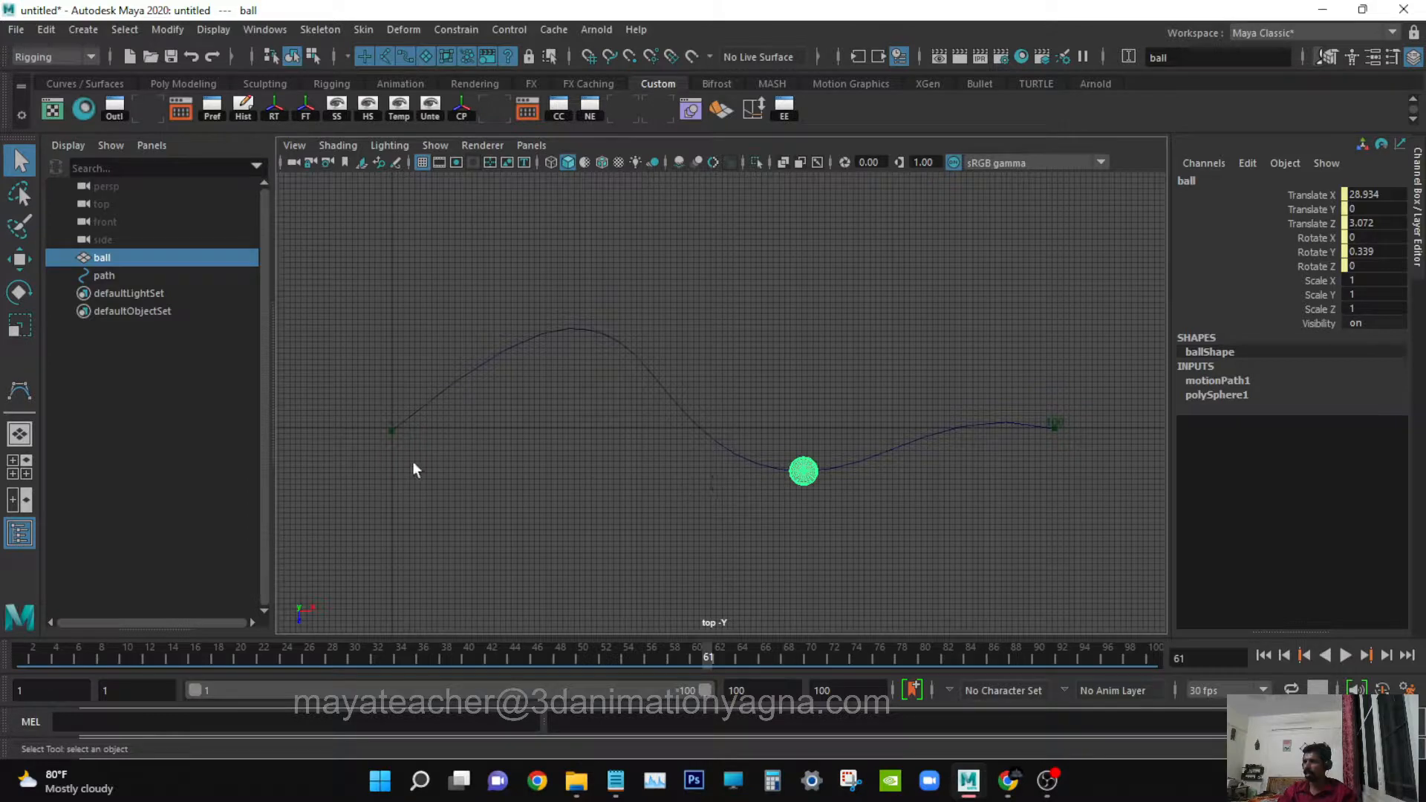
- Scrub between frames 61 and 37 and compare the ball's Translate X and Translate Z values at the curve's bends
{"action": "left_click", "coordinate": [1376, 196]}
{"action": "left_click", "coordinate": [1386, 224]}
{"action": "left_click_drag", "start_coordinate": [698, 656], "coordinate": [430, 652]}
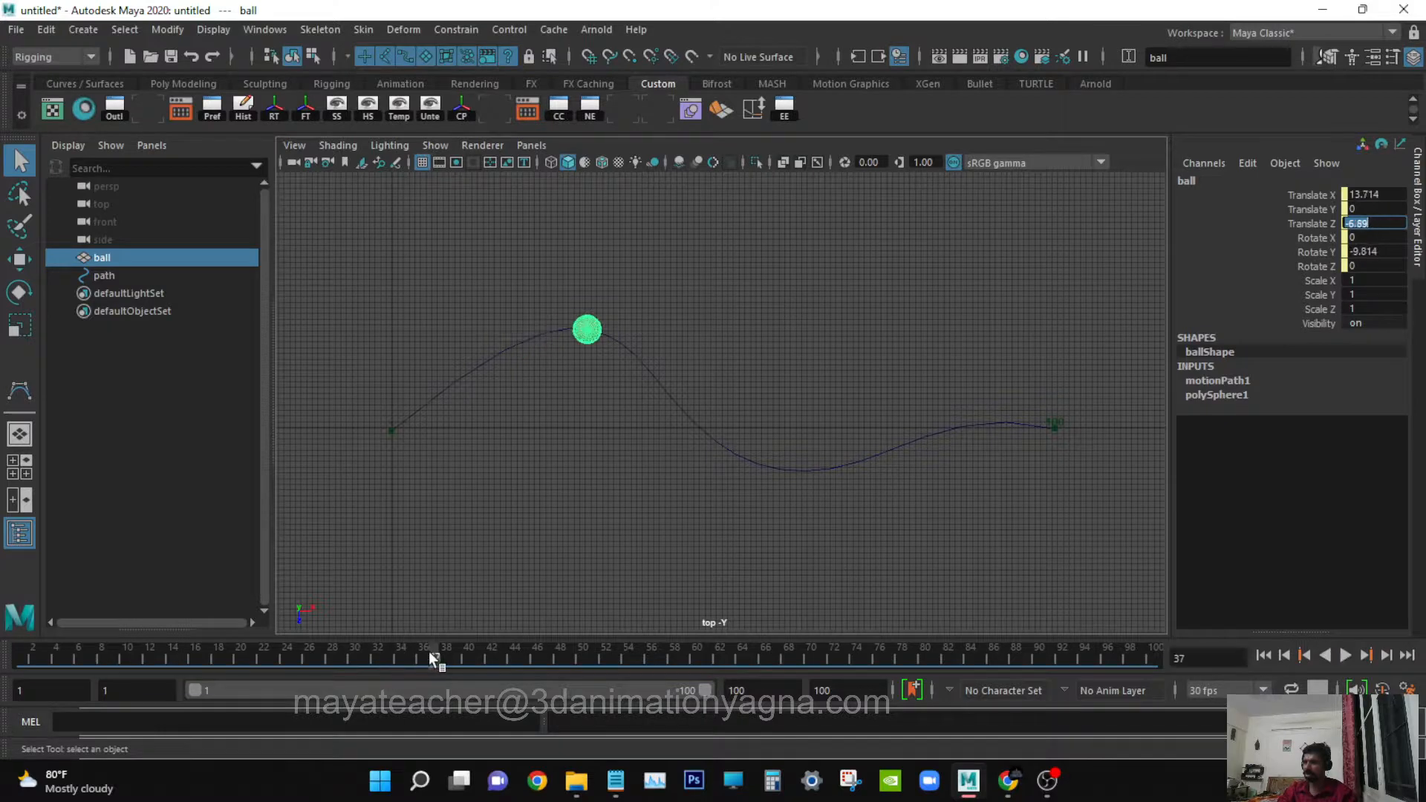
{"action": "left_click", "coordinate": [1383, 223]}
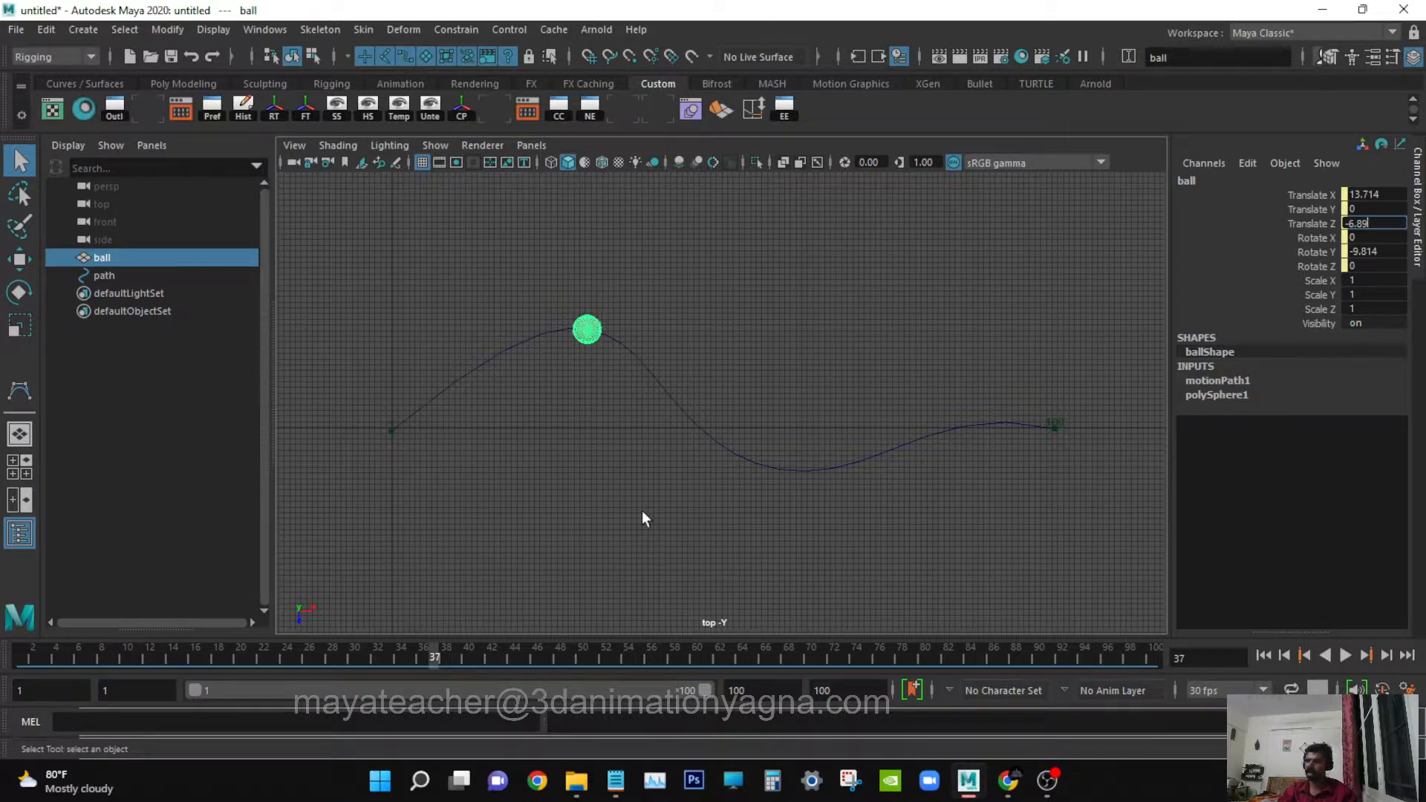
{"action": "left_click_drag", "start_coordinate": [430, 654], "coordinate": [710, 657]}
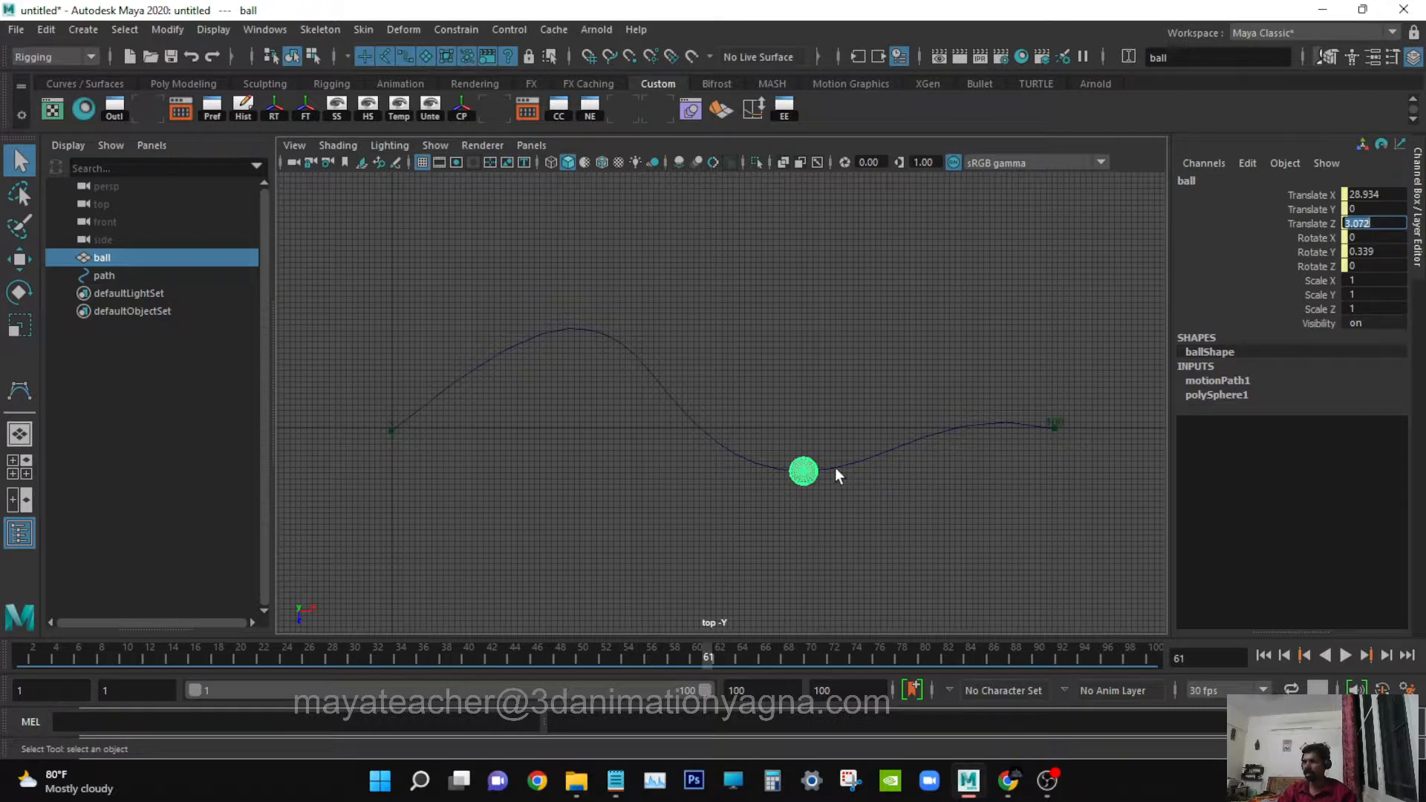
- Scrub back through the timeline and replay the ball's movement along the path, stopping playback each time
{"action": "left_click_drag", "start_coordinate": [755, 653], "coordinate": [638, 590]}
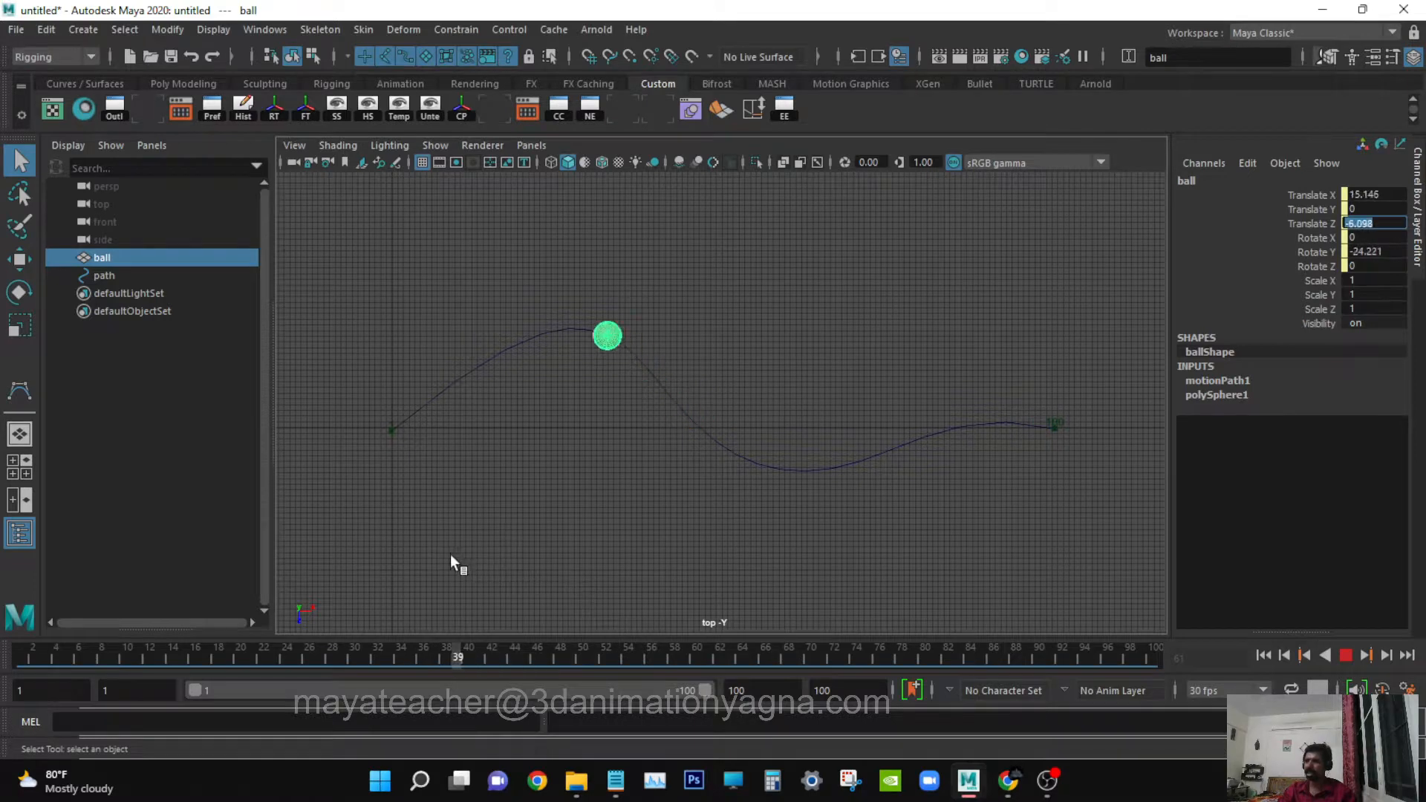
{"action": "key", "text": "Escape"}
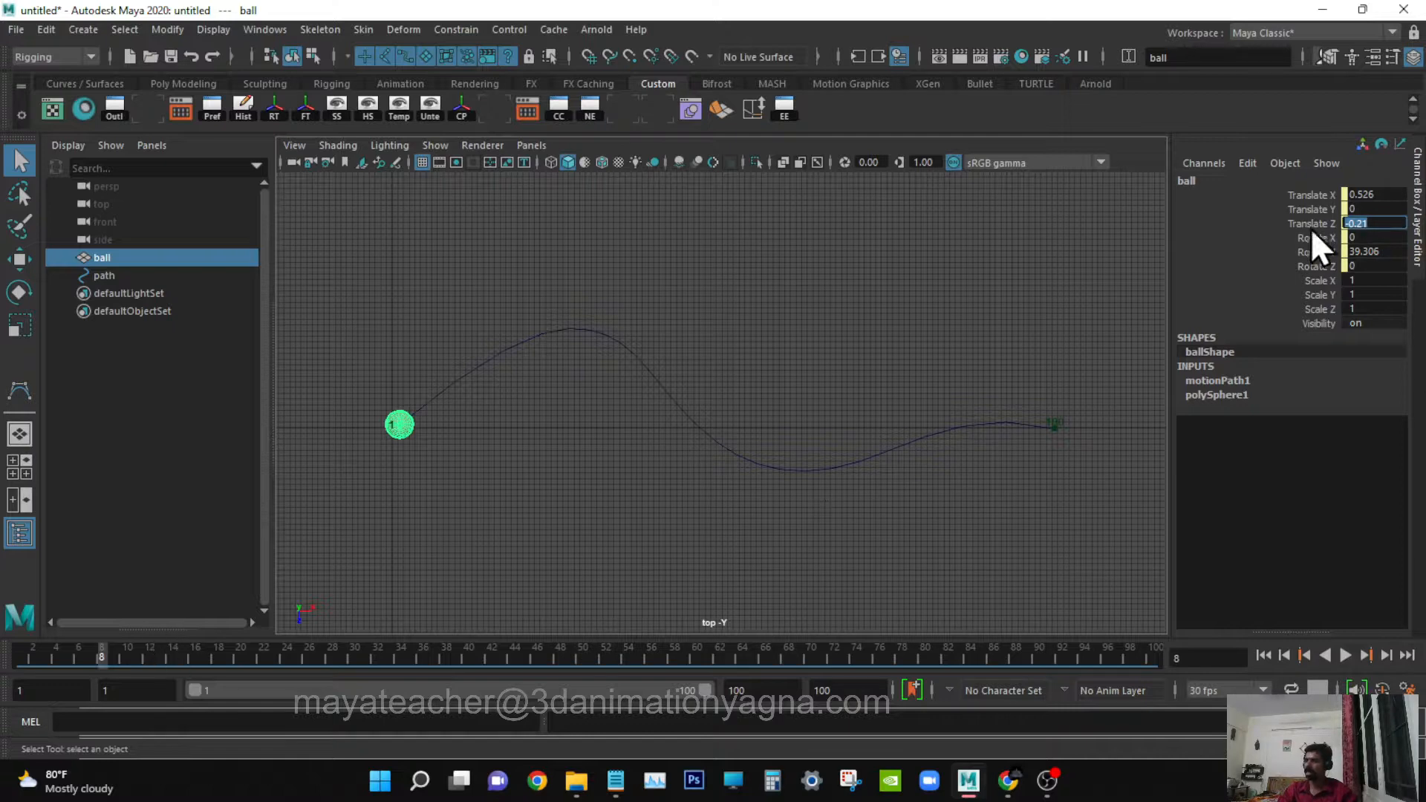
{"action": "key", "text": "alt+v"}
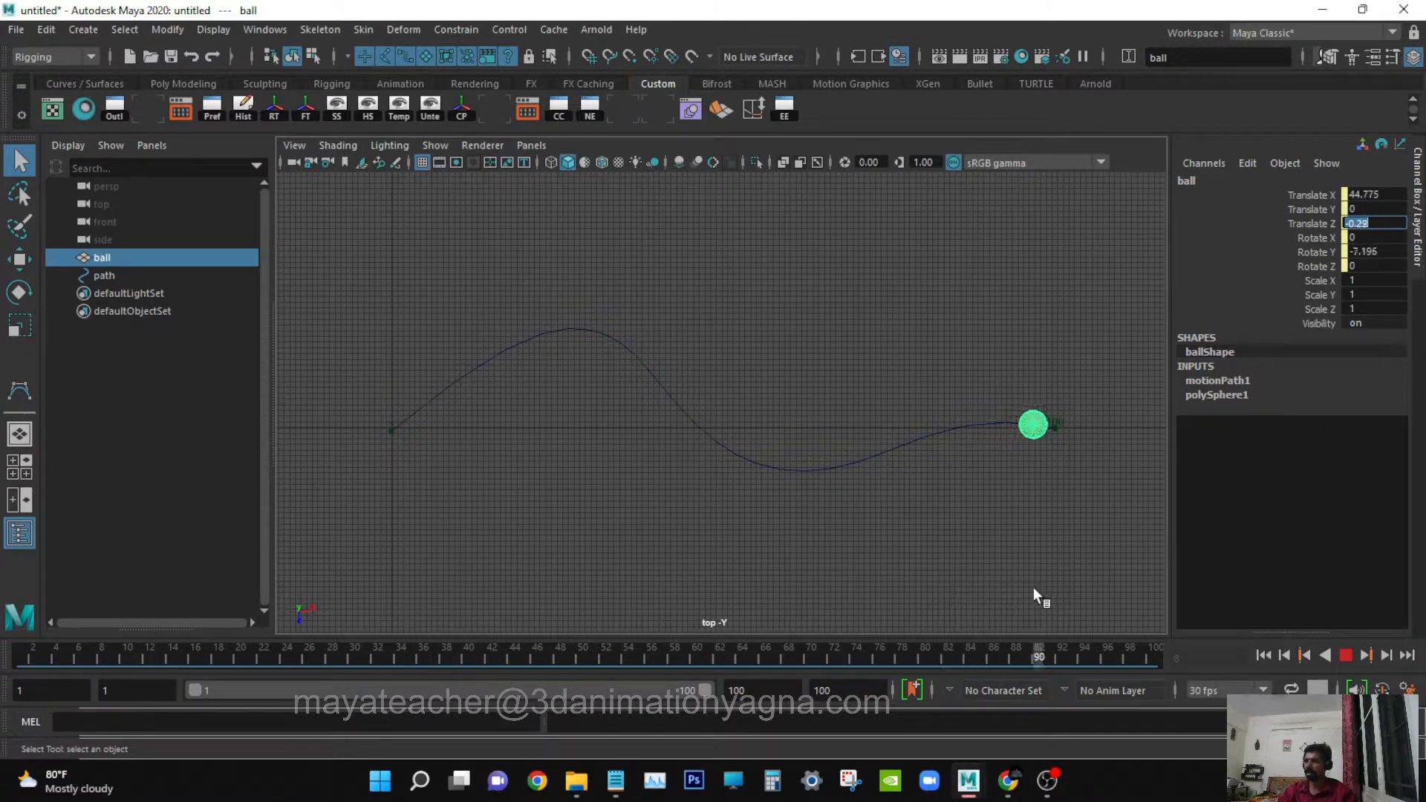
{"action": "key", "text": "Escape"}
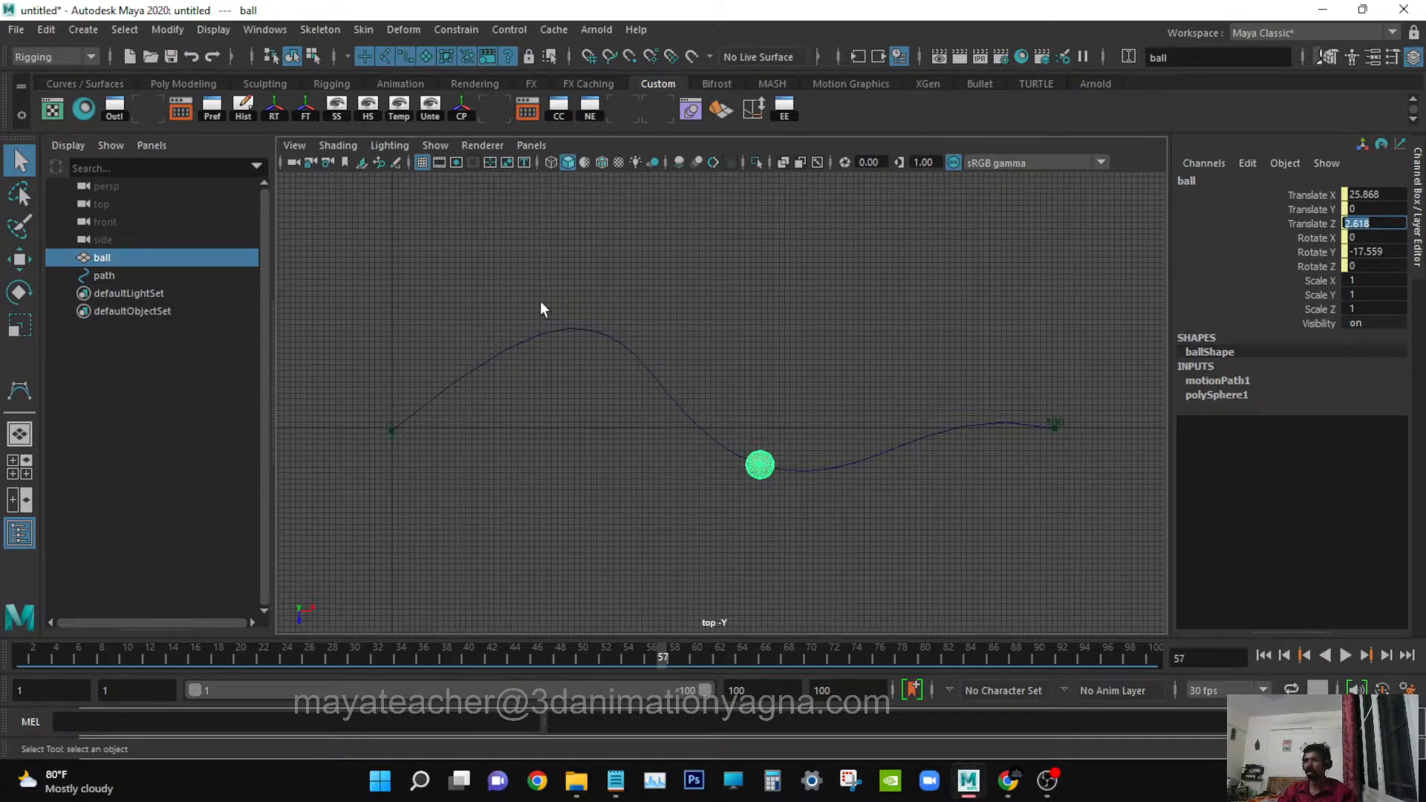
- Show the path's control vertices and move the two at its lower bend further down to deepen the dip
{"action": "left_click_drag", "start_coordinate": [563, 296], "coordinate": [617, 417]}
{"action": "right_click_drag", "start_coordinate": [592, 336], "coordinate": [483, 328]}
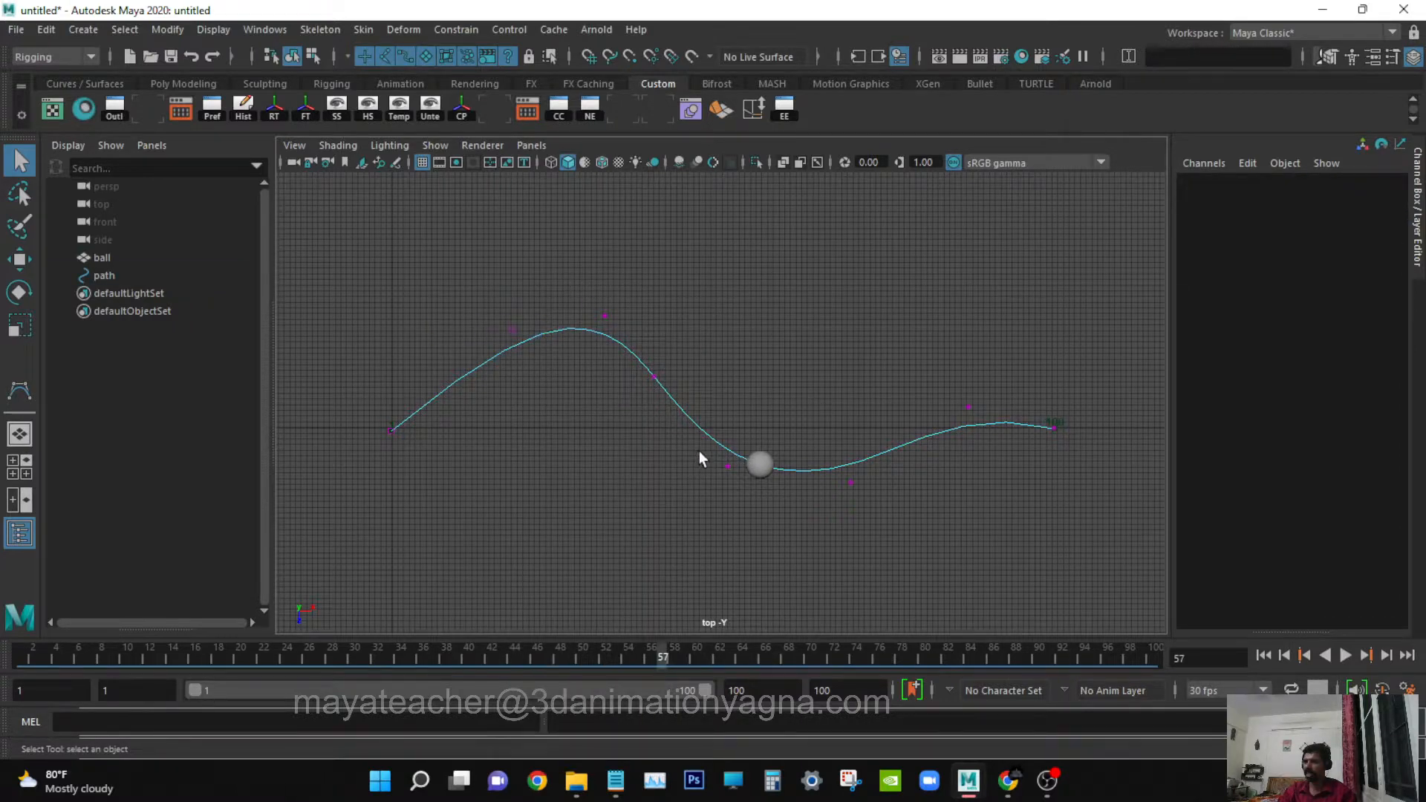
{"action": "left_click_drag", "start_coordinate": [698, 452], "coordinate": [934, 534]}
{"action": "key", "text": "w"}
{"action": "left_click_drag", "start_coordinate": [776, 491], "coordinate": [784, 580]}
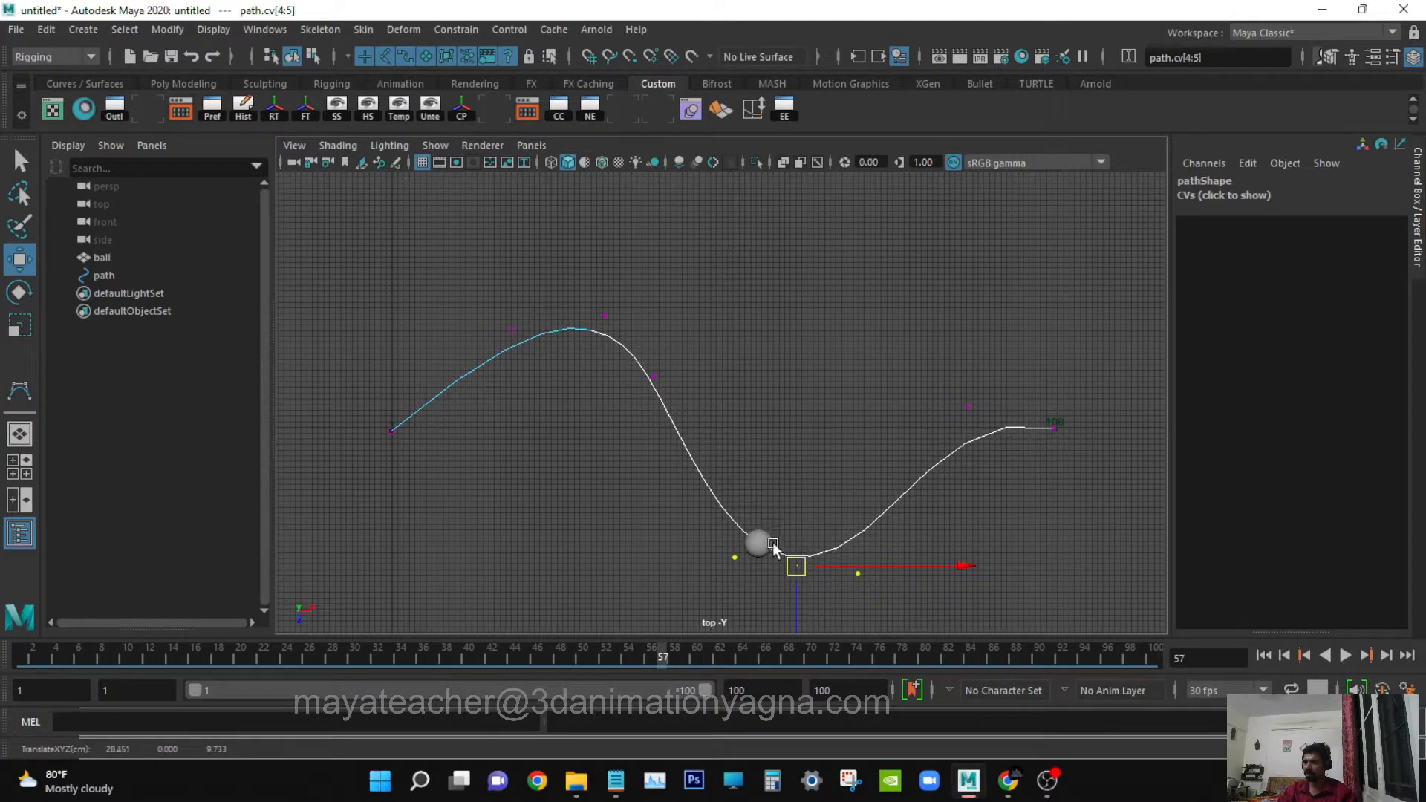
- Play and scrub the ball through the path's lower bend to frame 58, and nudge the bend's two control vertices slightly up and right
{"action": "key", "text": "alt+v"}
{"action": "left_click_drag", "start_coordinate": [553, 654], "coordinate": [846, 645]}
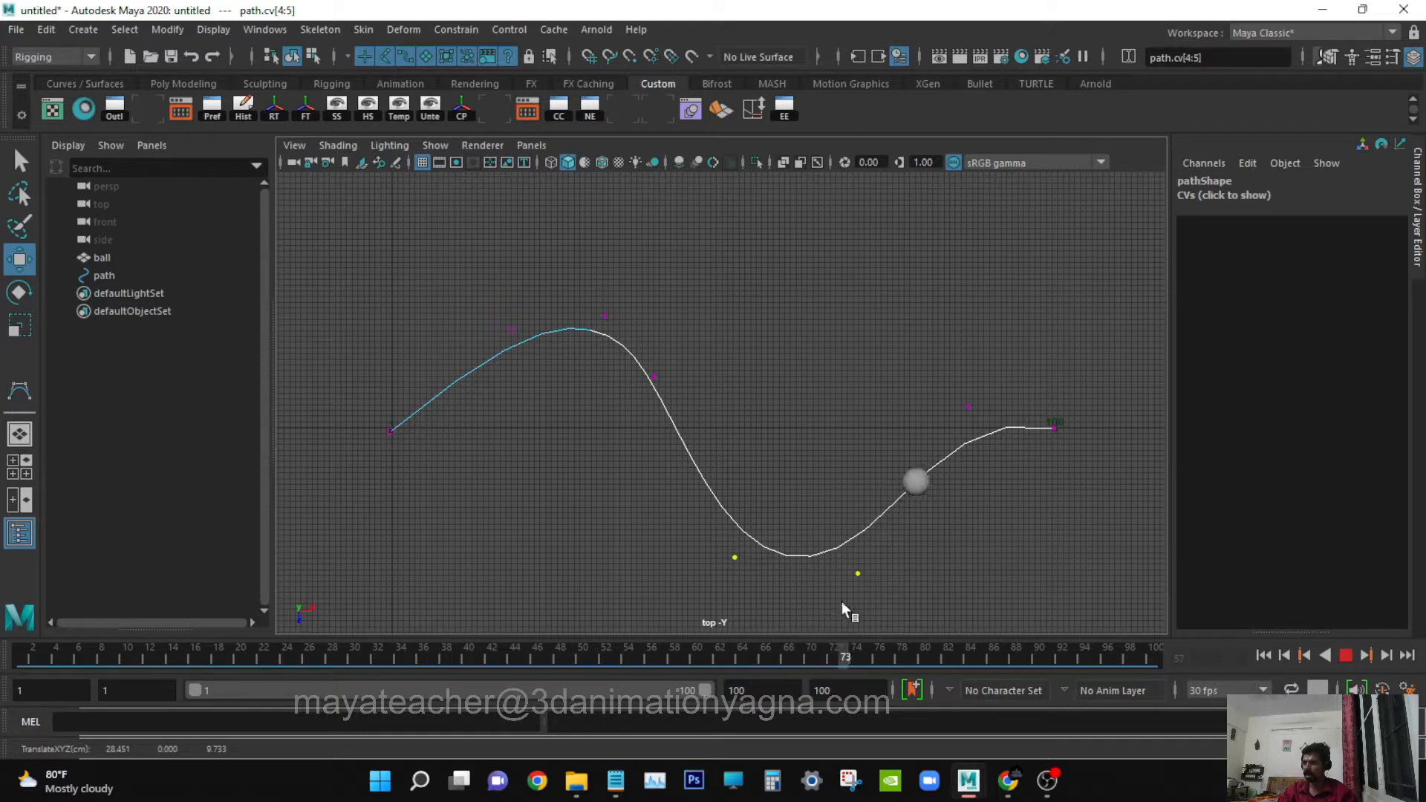
{"action": "key", "text": "alt+v"}
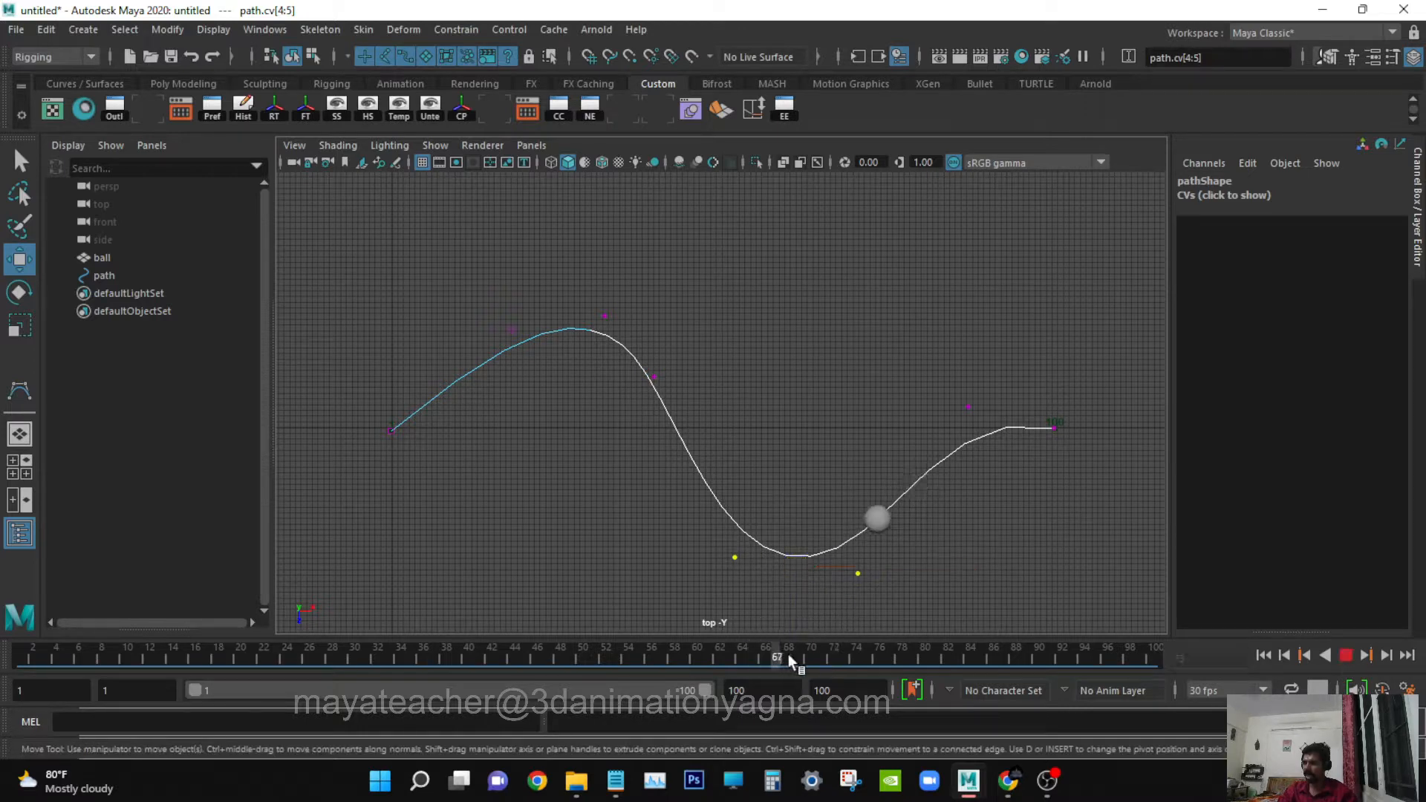
{"action": "left_click_drag", "start_coordinate": [1201, 572], "coordinate": [670, 655]}
{"action": "mouse_move", "coordinate": [789, 568]}
{"action": "left_mouse_down"}
{"action": "mouse_move", "coordinate": [780, 416]}
{"action": "mouse_move", "coordinate": [791, 311]}
{"action": "mouse_move", "coordinate": [802, 550]}
{"action": "mouse_move", "coordinate": [802, 287]}
{"action": "mouse_move", "coordinate": [807, 559]}
{"action": "left_mouse_up"}
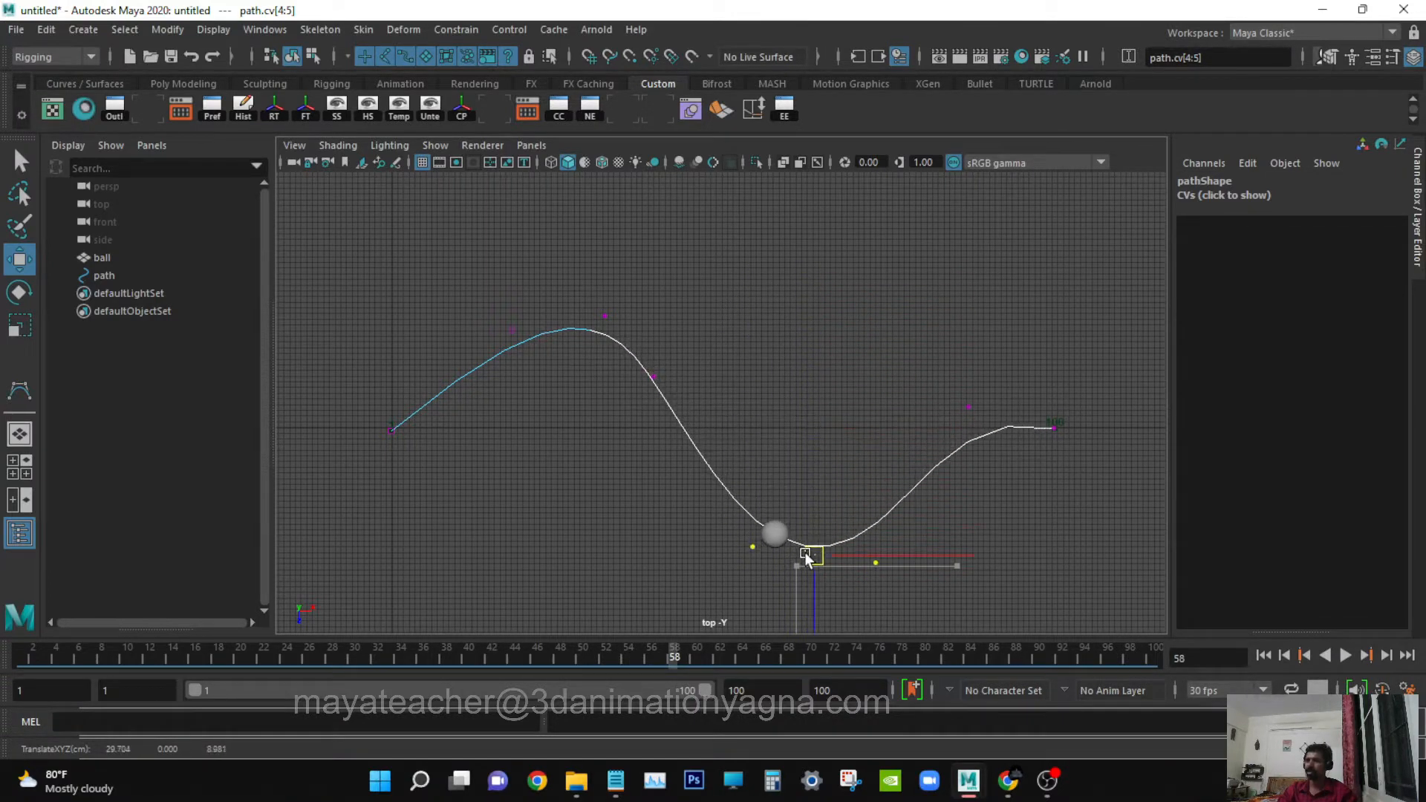
{"action": "key", "text": "q"}
- Switch to the perspective view and play the ball's path animation from the first frame, stopping it at about frame 28
{"action": "key", "text": "space"}
{"action": "left_click_drag", "start_coordinate": [832, 450], "coordinate": [835, 380]}
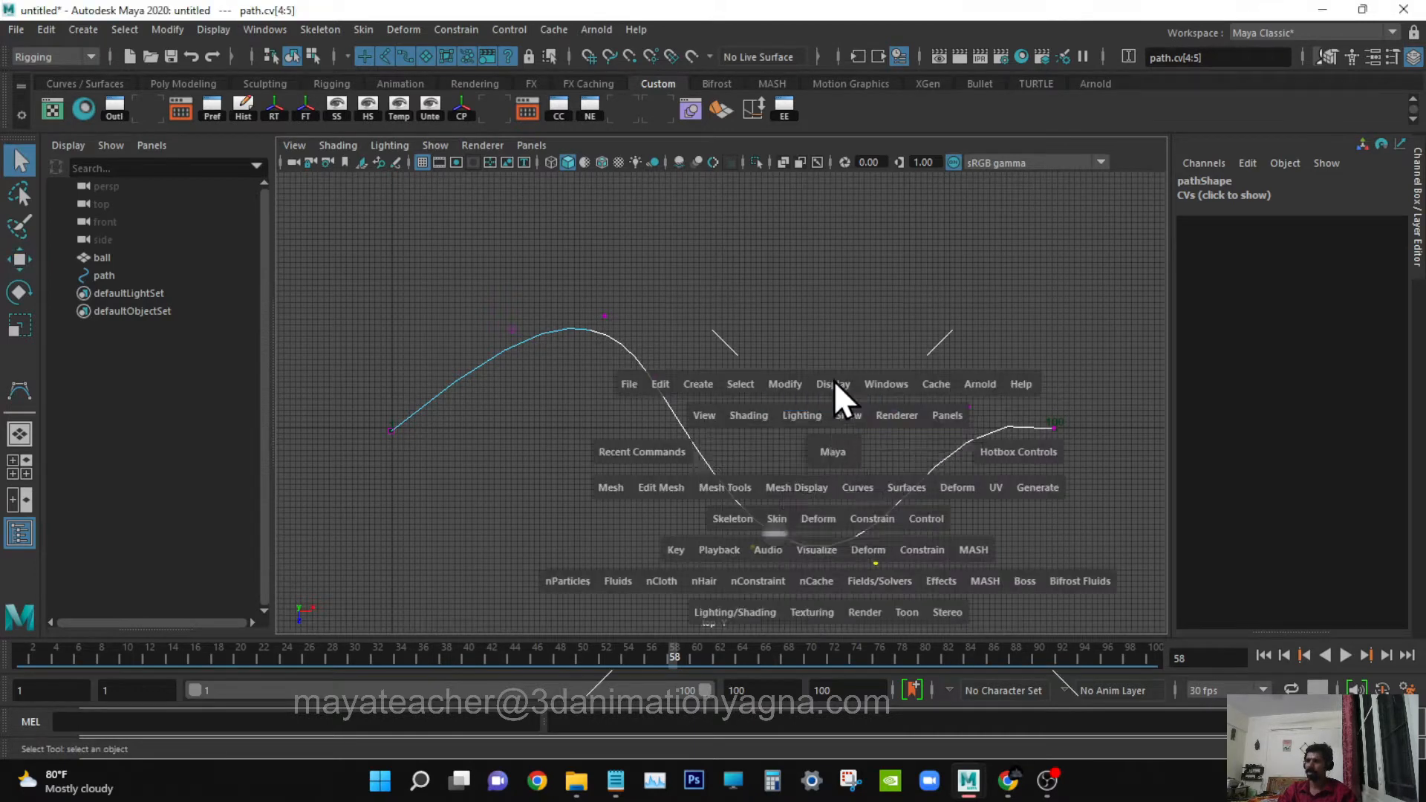
{"action": "left_click_drag", "start_coordinate": [800, 477], "coordinate": [700, 446], "text": "alt"}
{"action": "middle_click_drag", "start_coordinate": [839, 456], "coordinate": [672, 322], "text": "alt"}
{"action": "left_click_drag", "start_coordinate": [672, 323], "coordinate": [931, 480], "text": "alt"}
{"action": "left_click", "coordinate": [1264, 655]}
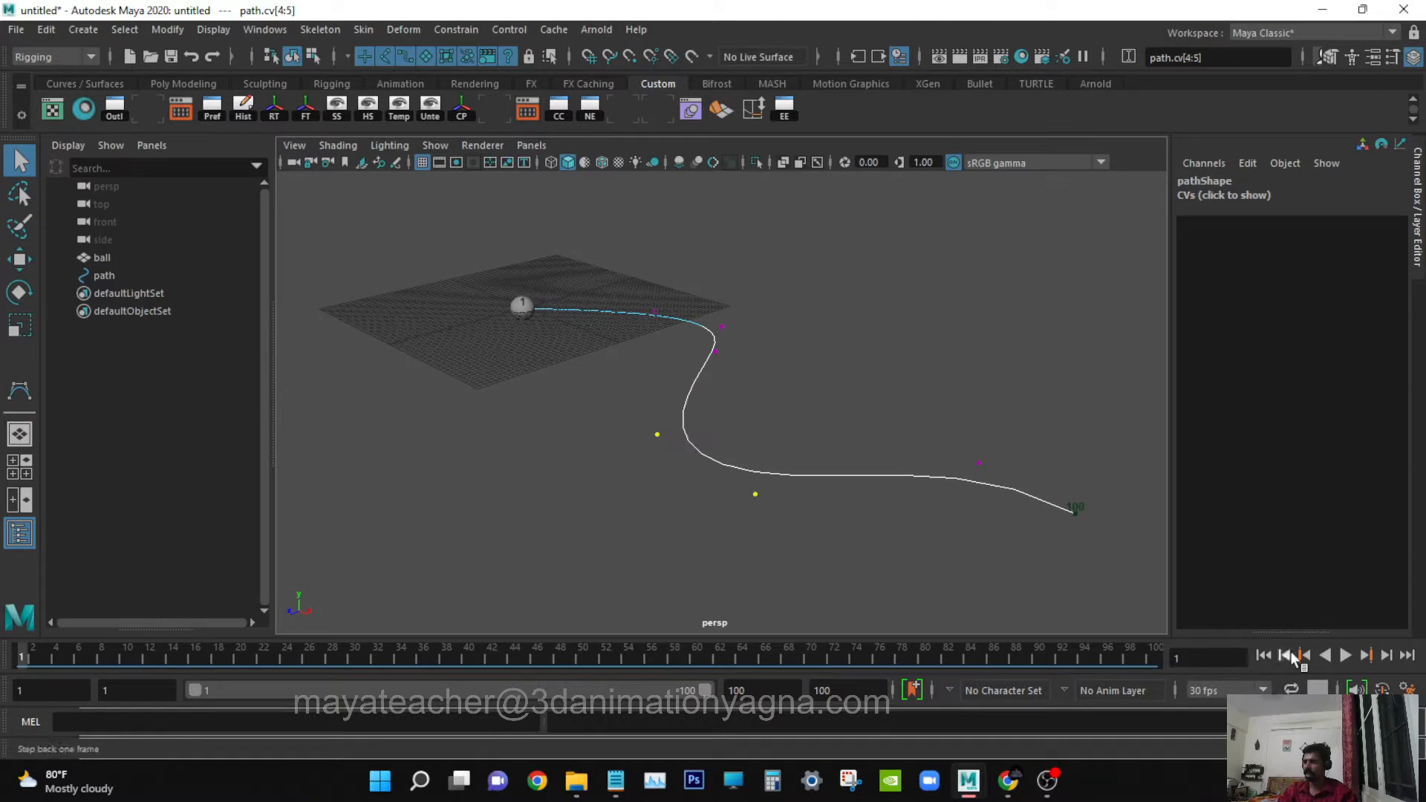
{"action": "left_click", "coordinate": [1345, 655]}
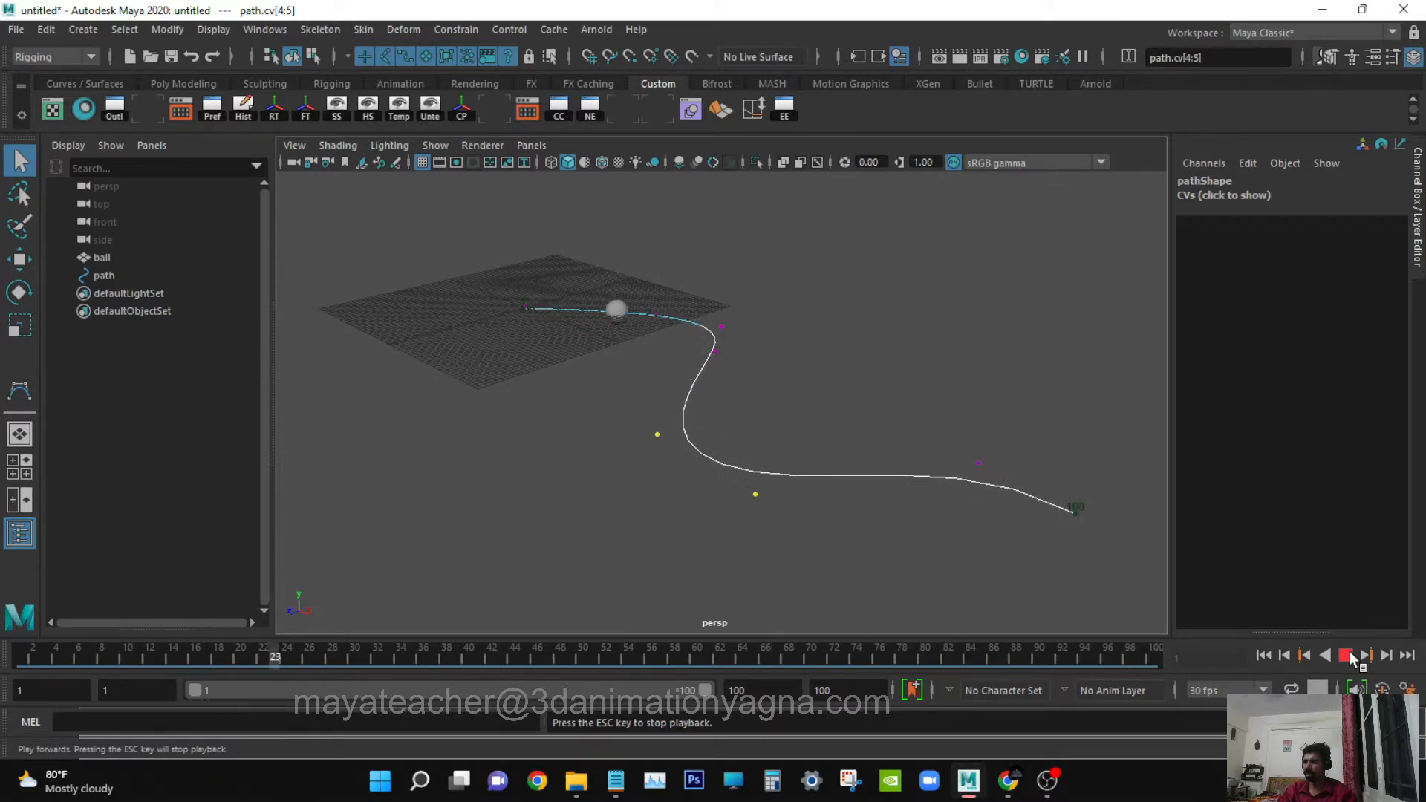
{"action": "left_click", "coordinate": [1349, 656]}
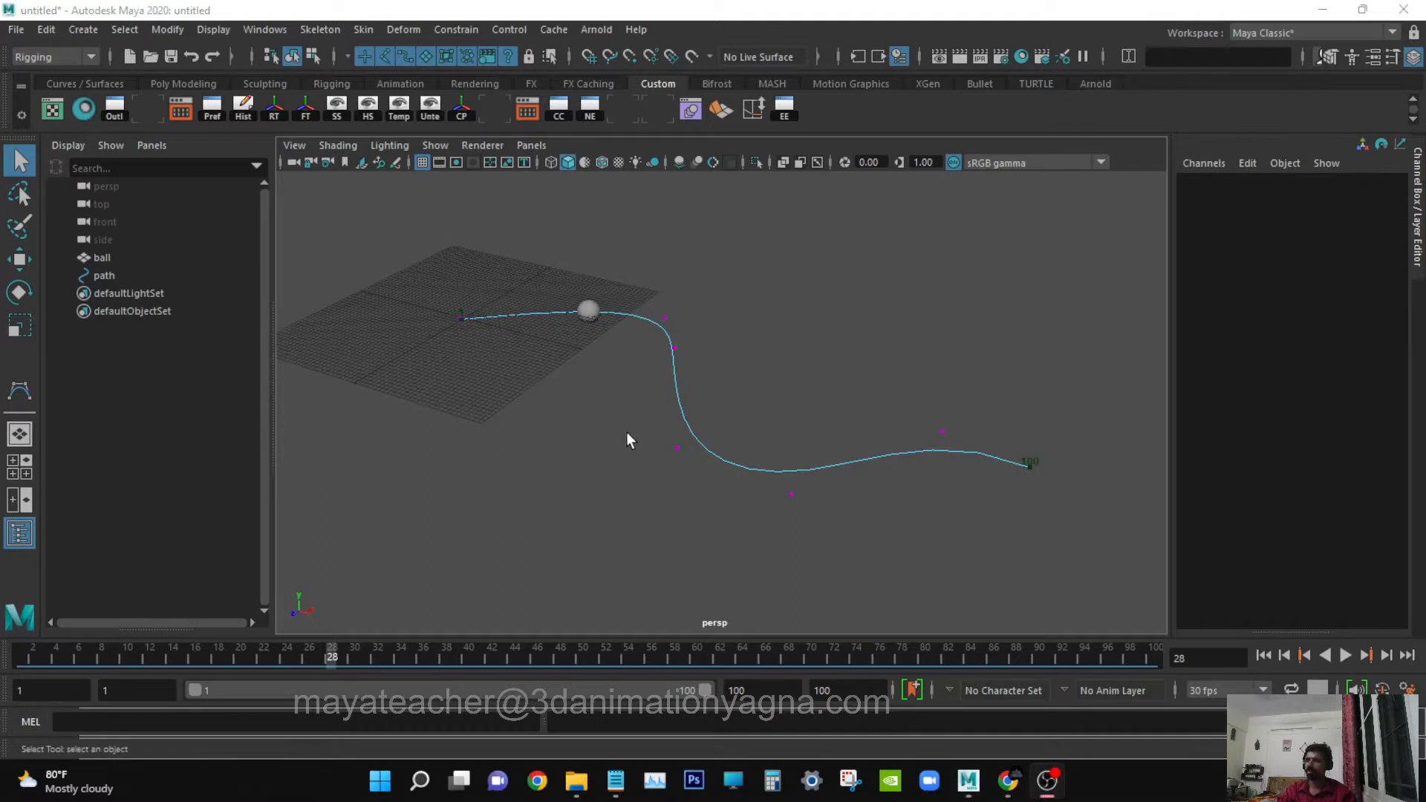
- Scrub the ball along the path to frame 67 and return the path from control vertex editing to object selection
{"action": "left_click_drag", "start_coordinate": [627, 431], "coordinate": [638, 437], "text": "alt"}
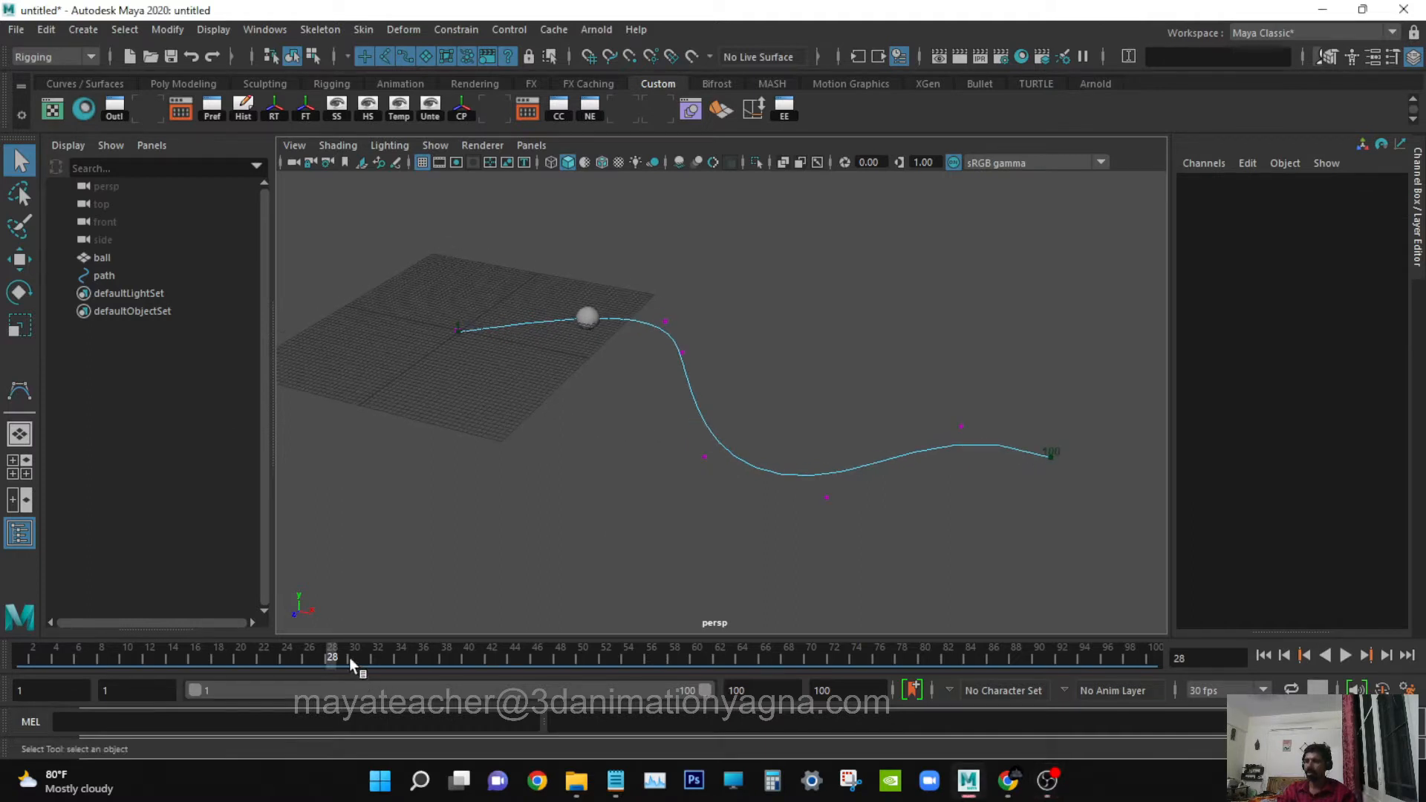
{"action": "left_click_drag", "start_coordinate": [349, 658], "coordinate": [777, 652]}
{"action": "left_click_drag", "start_coordinate": [789, 539], "coordinate": [803, 547], "text": "alt"}
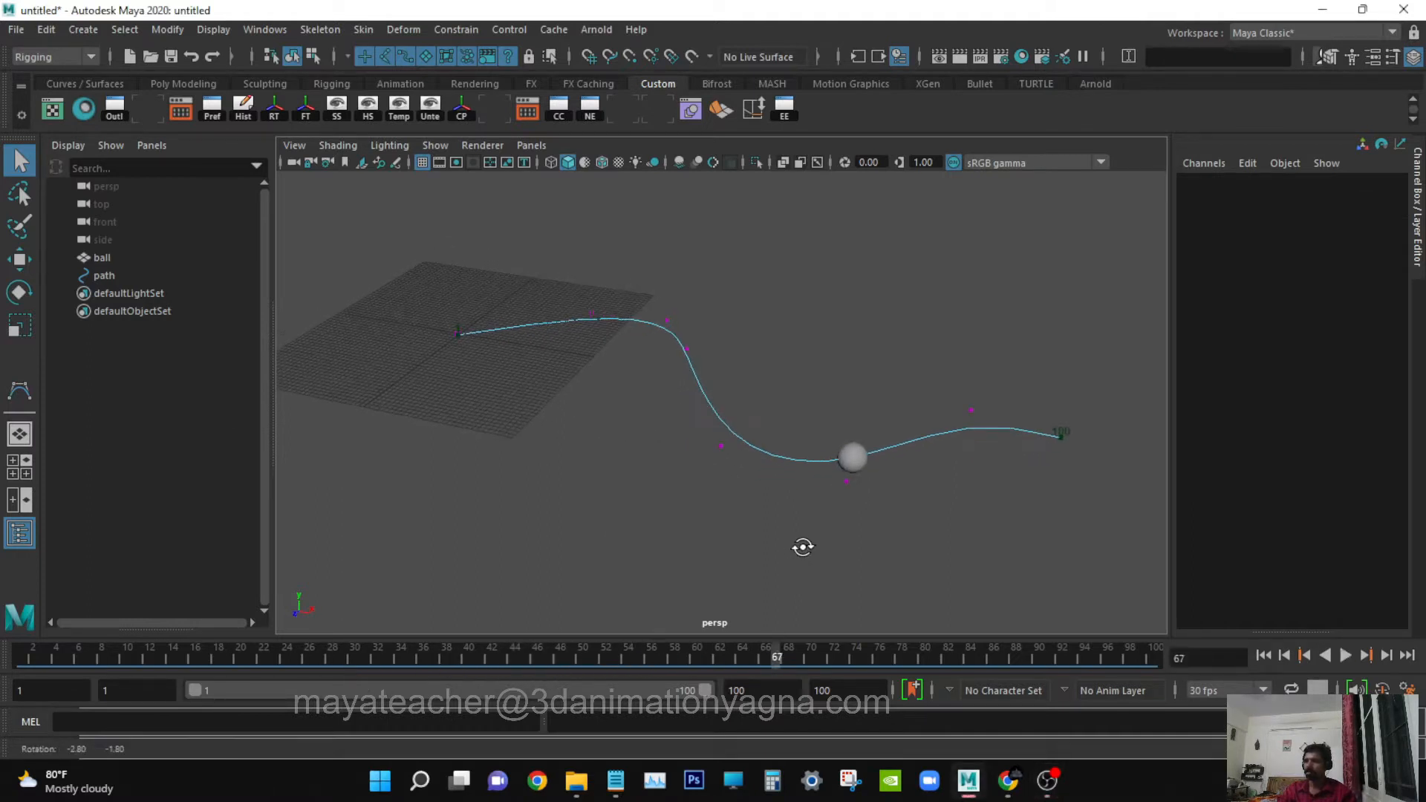
{"action": "key", "text": "F8"}
{"action": "key", "text": "F8"}
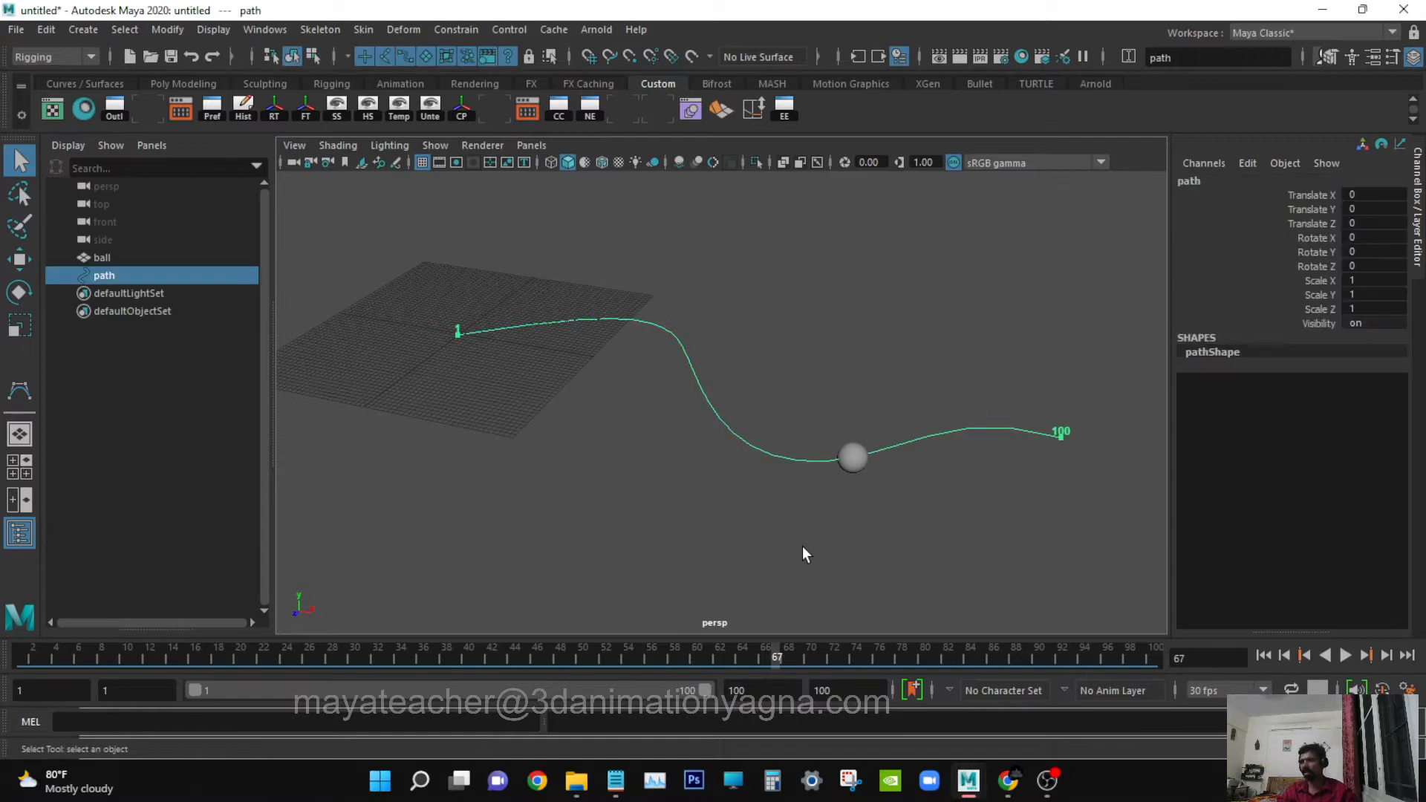
{"action": "mouse_move", "coordinate": [679, 471]}
{"action": "middle_mouse_down", "text": "alt"}
{"action": "mouse_move", "coordinate": [640, 471]}
{"action": "mouse_move", "coordinate": [688, 478]}
{"action": "middle_mouse_up", "text": "alt"}
{"action": "right_click_drag", "start_coordinate": [688, 478], "coordinate": [716, 473], "text": "alt"}
{"action": "middle_click_drag", "start_coordinate": [720, 457], "coordinate": [704, 447], "text": "alt"}
{"action": "left_click_drag", "start_coordinate": [708, 480], "coordinate": [734, 474], "text": "alt"}
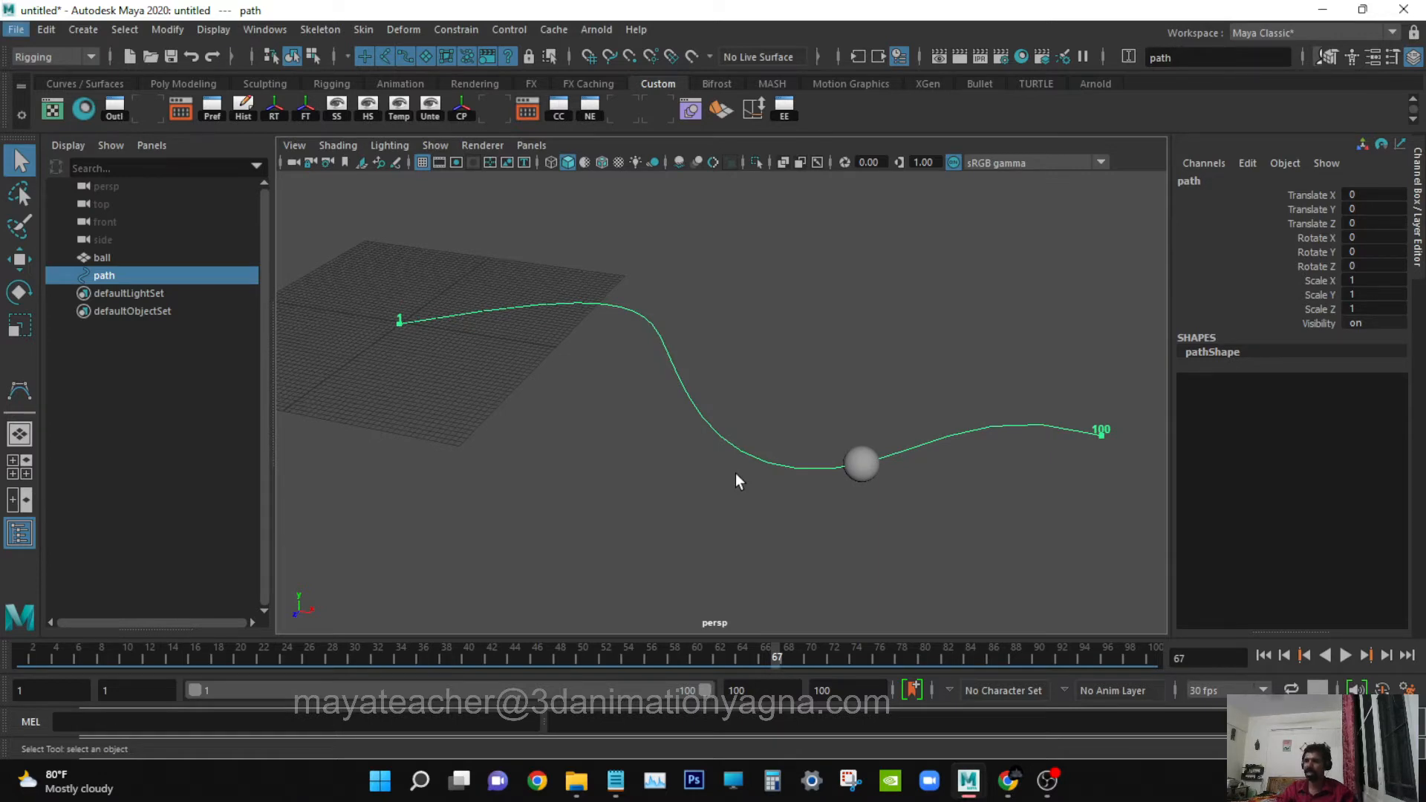
{"action": "left_click_drag", "start_coordinate": [735, 474], "coordinate": [733, 470], "text": "alt"}
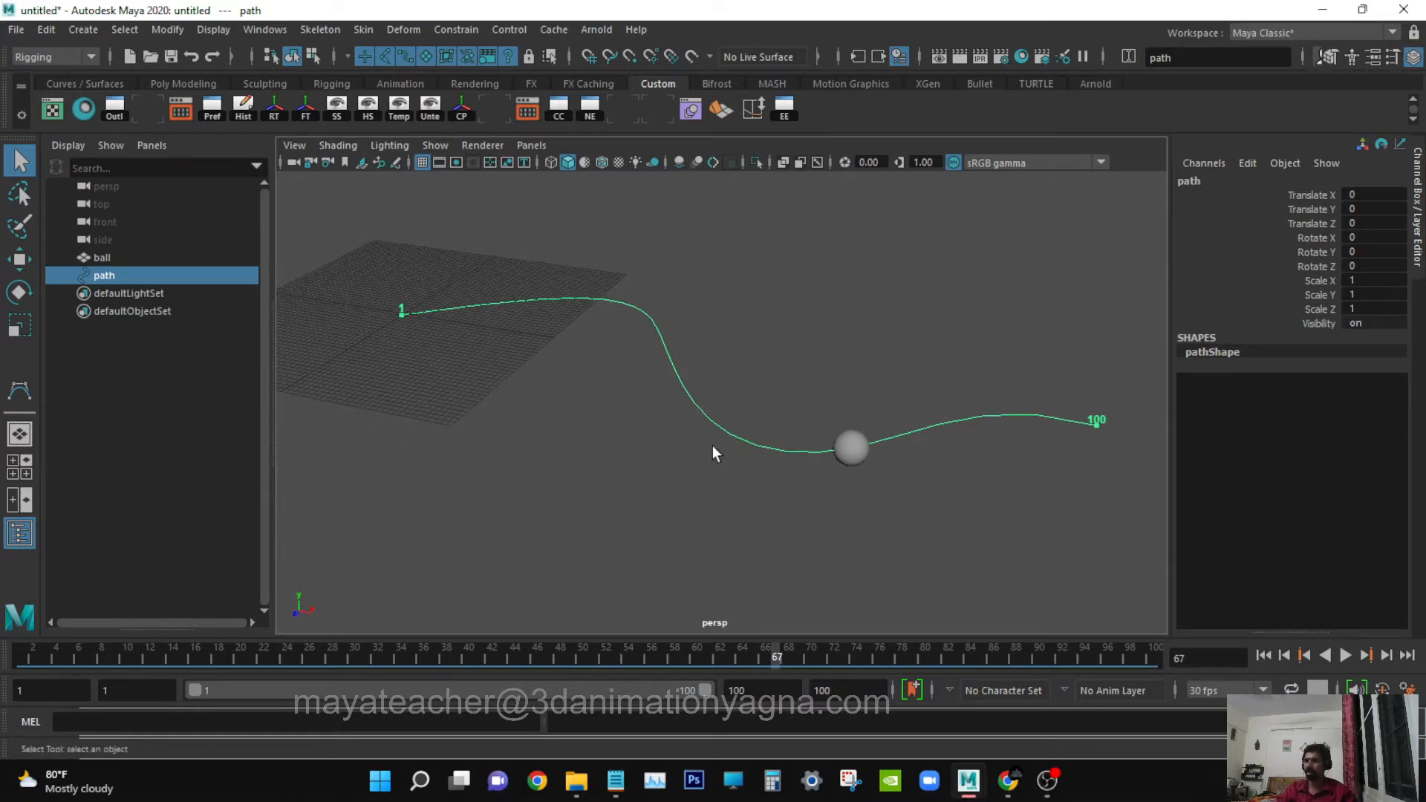